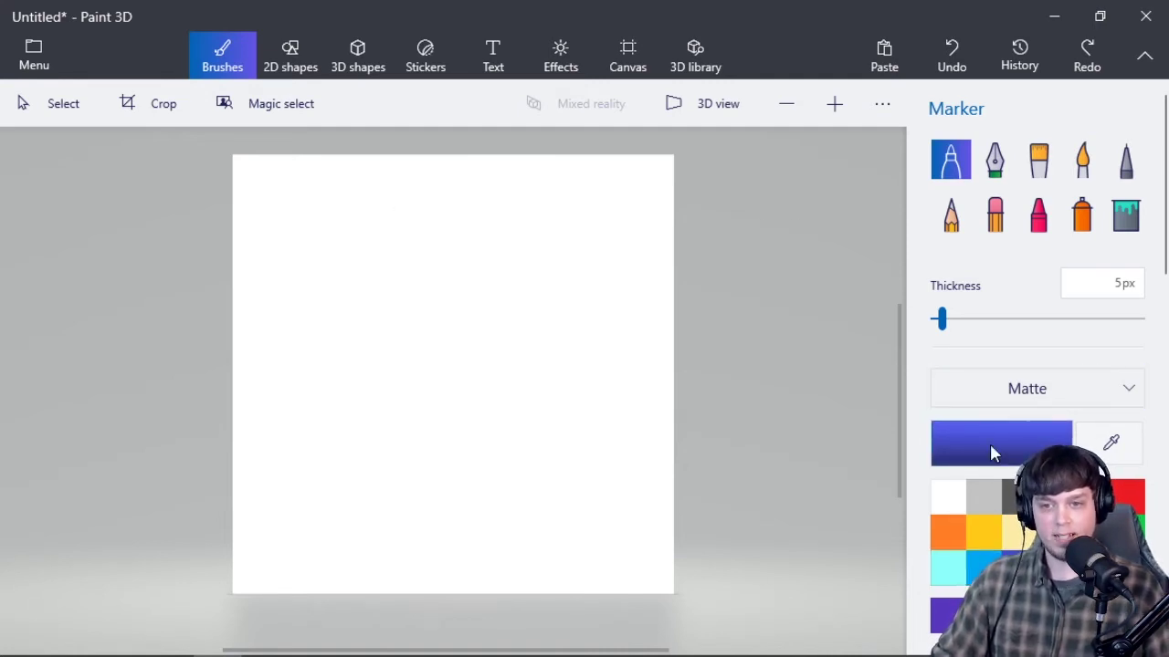
{"action": "left_click", "coordinate": [984, 566]}
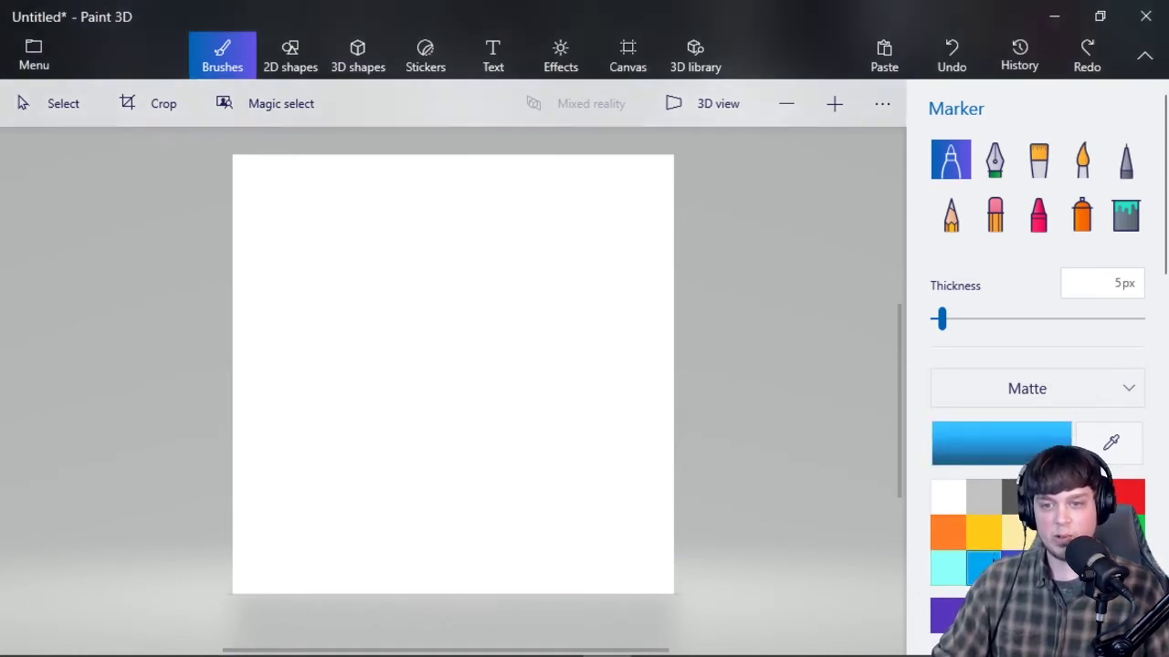
{"action": "left_click", "coordinate": [1053, 392]}
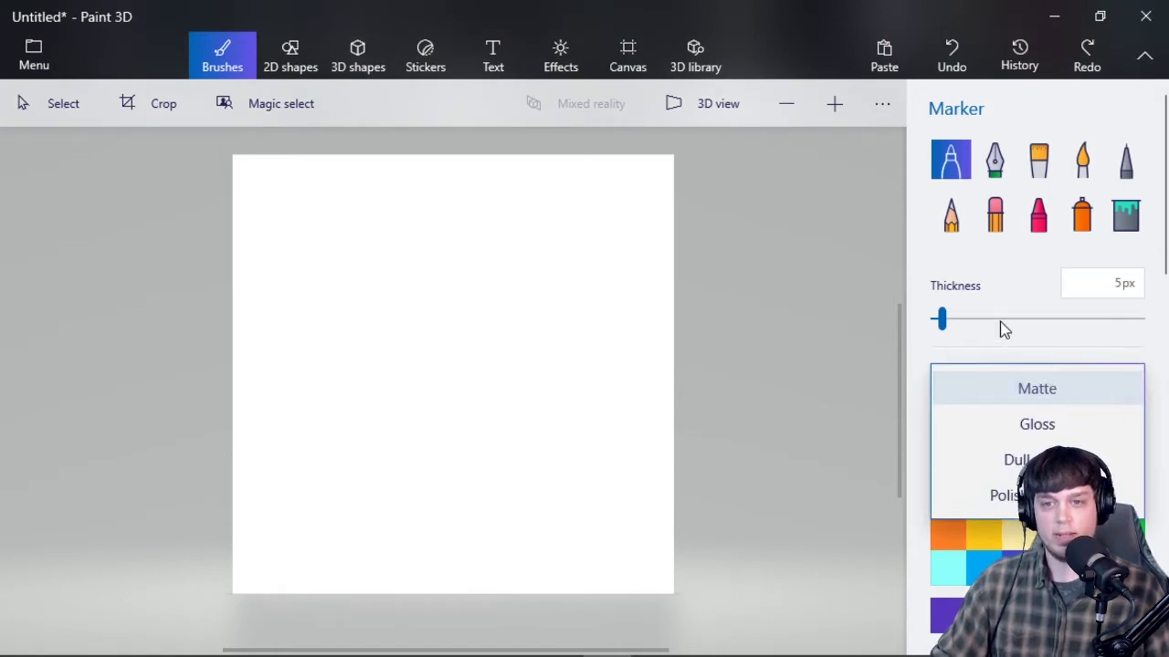
{"action": "left_click", "coordinate": [1009, 348]}
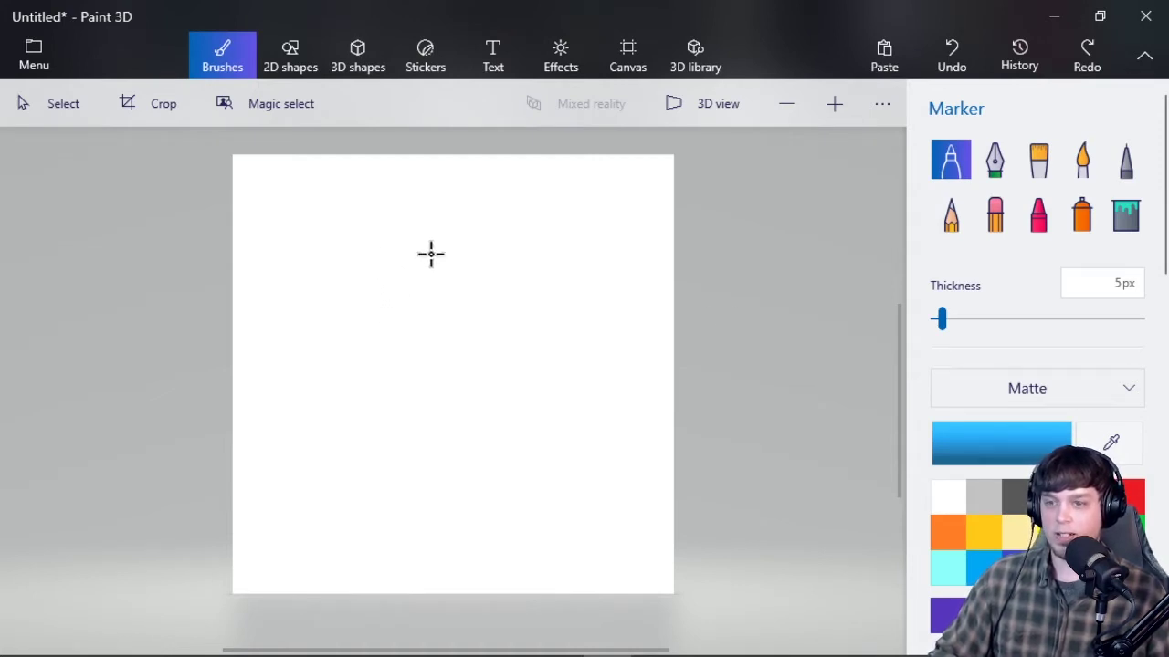
Draw a closed, rounded head outline in the upper middle of the canvas with the black 5 px matte marker
{"action": "left_click", "coordinate": [1013, 497]}
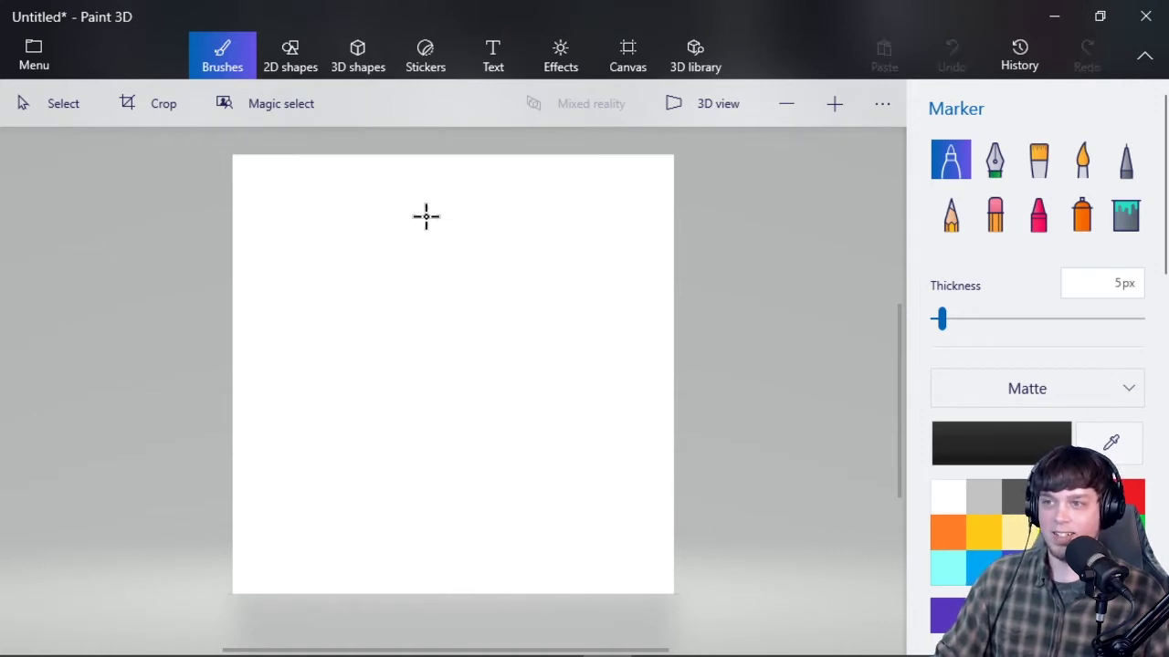
{"action": "mouse_move", "coordinate": [425, 216]}
{"action": "left_mouse_down"}
{"action": "mouse_move", "coordinate": [466, 223]}
{"action": "mouse_move", "coordinate": [479, 289]}
{"action": "left_mouse_up"}
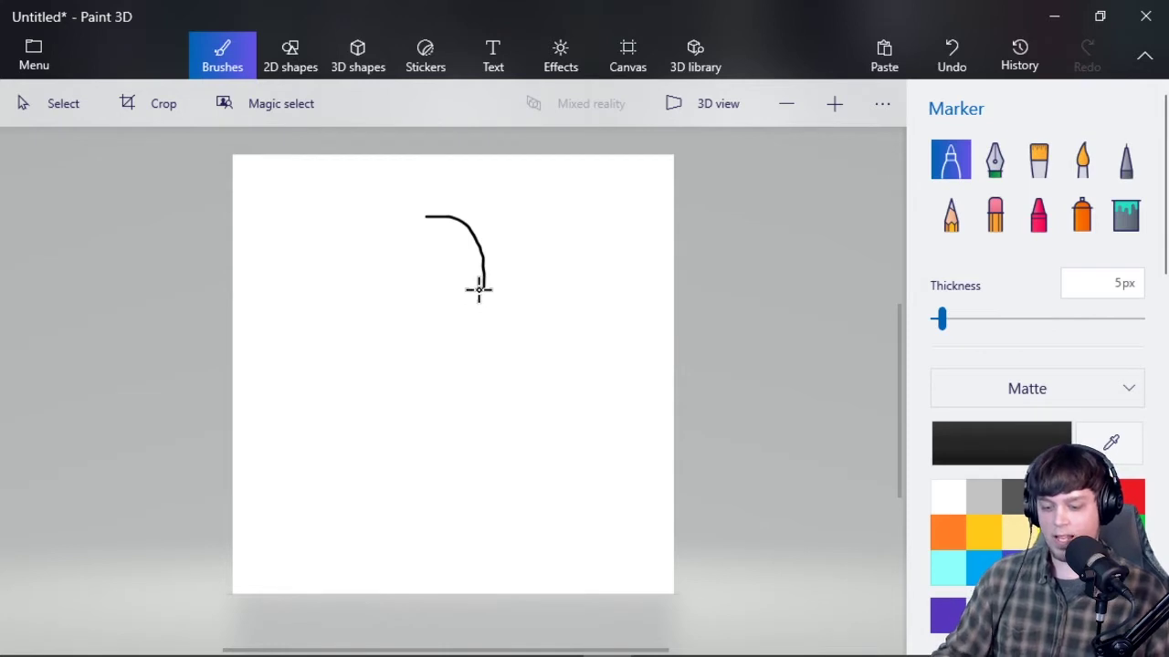
{"action": "key", "text": "ctrl+z"}
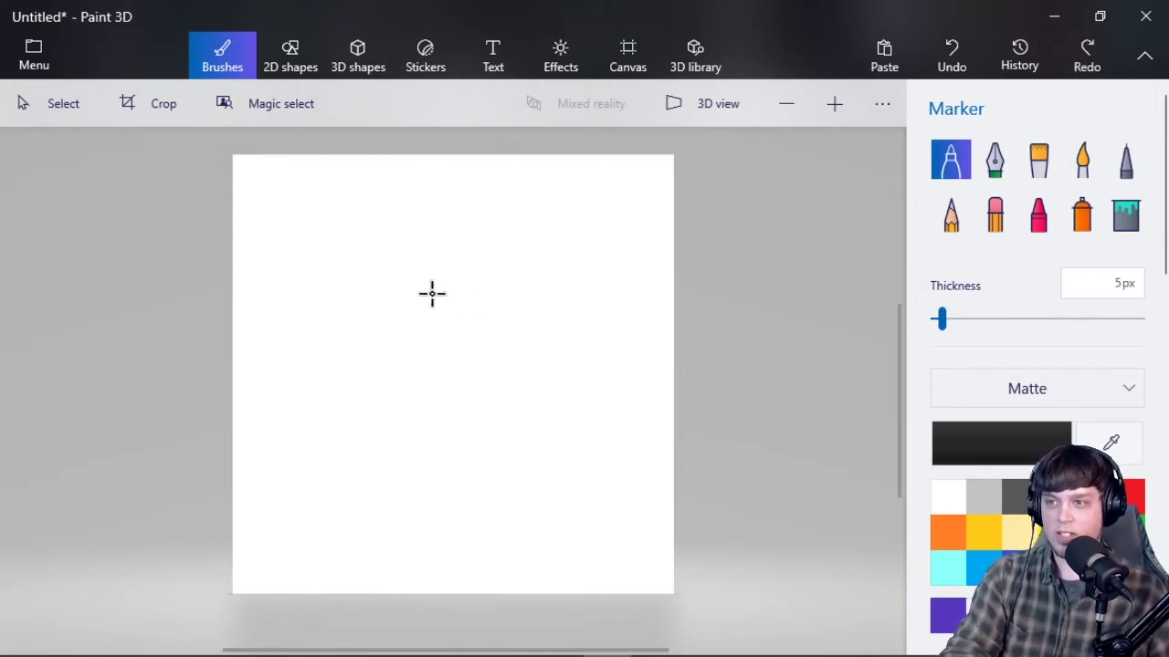
{"action": "mouse_move", "coordinate": [433, 209]}
{"action": "left_mouse_down"}
{"action": "mouse_move", "coordinate": [457, 223]}
{"action": "mouse_move", "coordinate": [469, 273]}
{"action": "mouse_move", "coordinate": [449, 295]}
{"action": "left_mouse_up"}
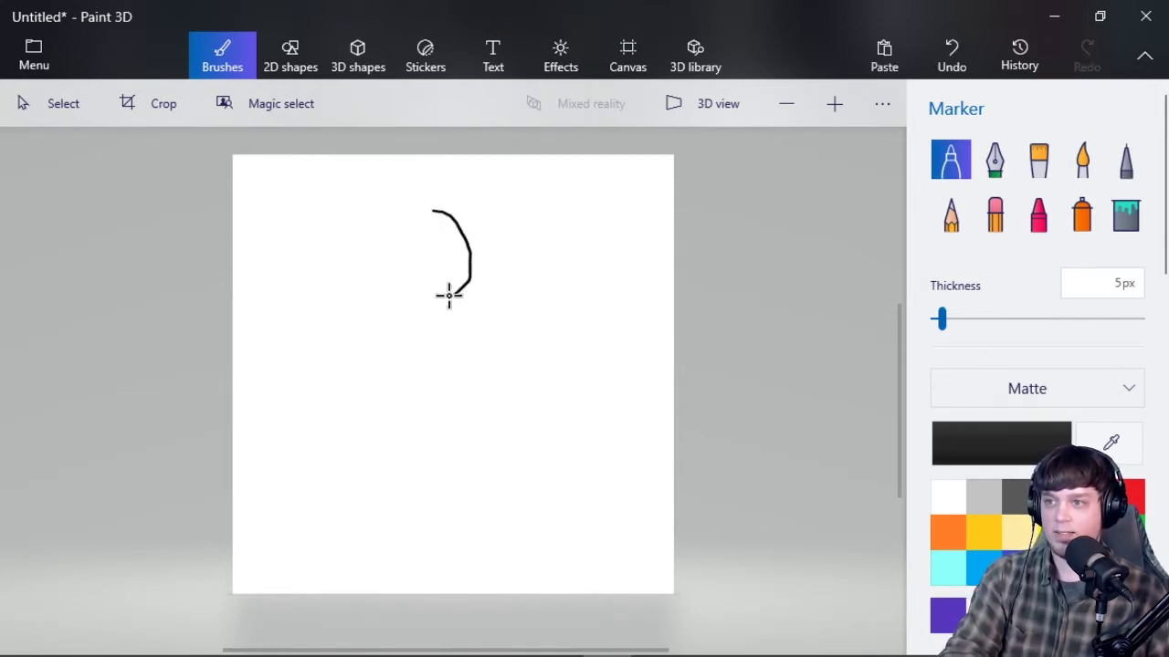
{"action": "key", "text": "ctrl+z"}
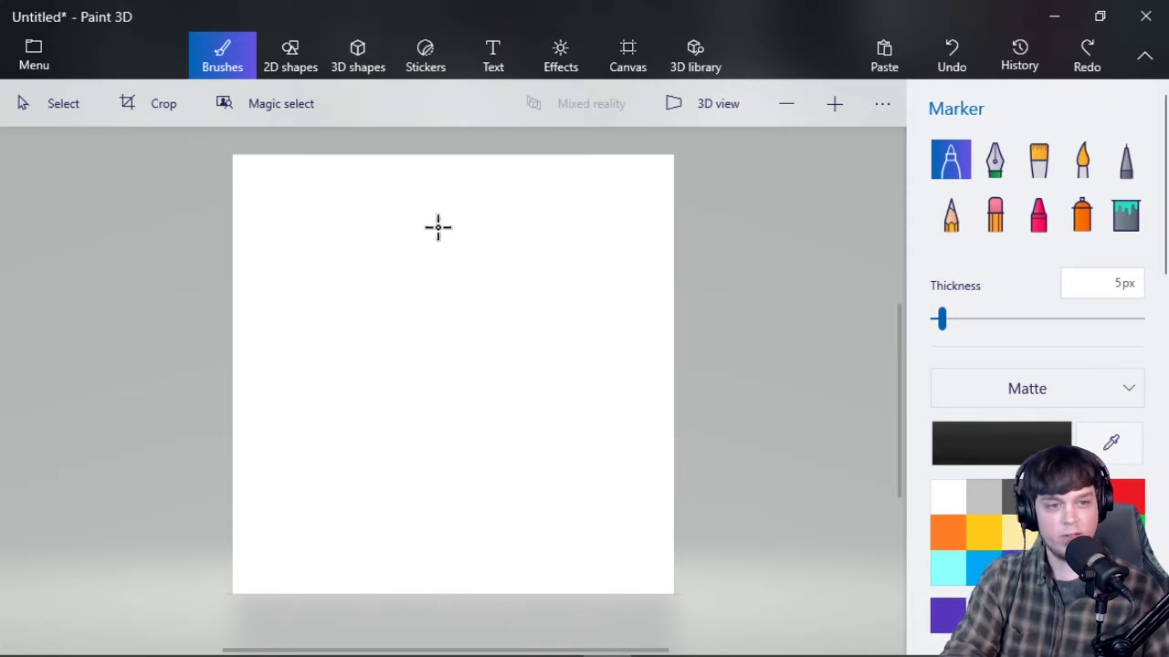
{"action": "mouse_move", "coordinate": [441, 218]}
{"action": "left_mouse_down"}
{"action": "mouse_move", "coordinate": [462, 227]}
{"action": "mouse_move", "coordinate": [478, 273]}
{"action": "left_mouse_up"}
{"action": "key", "text": "ctrl+z"}
{"action": "mouse_move", "coordinate": [443, 219]}
{"action": "left_mouse_down"}
{"action": "mouse_move", "coordinate": [482, 271]}
{"action": "mouse_move", "coordinate": [478, 302]}
{"action": "mouse_move", "coordinate": [482, 263]}
{"action": "mouse_move", "coordinate": [480, 300]}
{"action": "mouse_move", "coordinate": [447, 316]}
{"action": "mouse_move", "coordinate": [386, 313]}
{"action": "mouse_move", "coordinate": [375, 256]}
{"action": "mouse_move", "coordinate": [387, 231]}
{"action": "mouse_move", "coordinate": [442, 220]}
{"action": "left_mouse_up"}
{"action": "key", "text": "ctrl+z"}
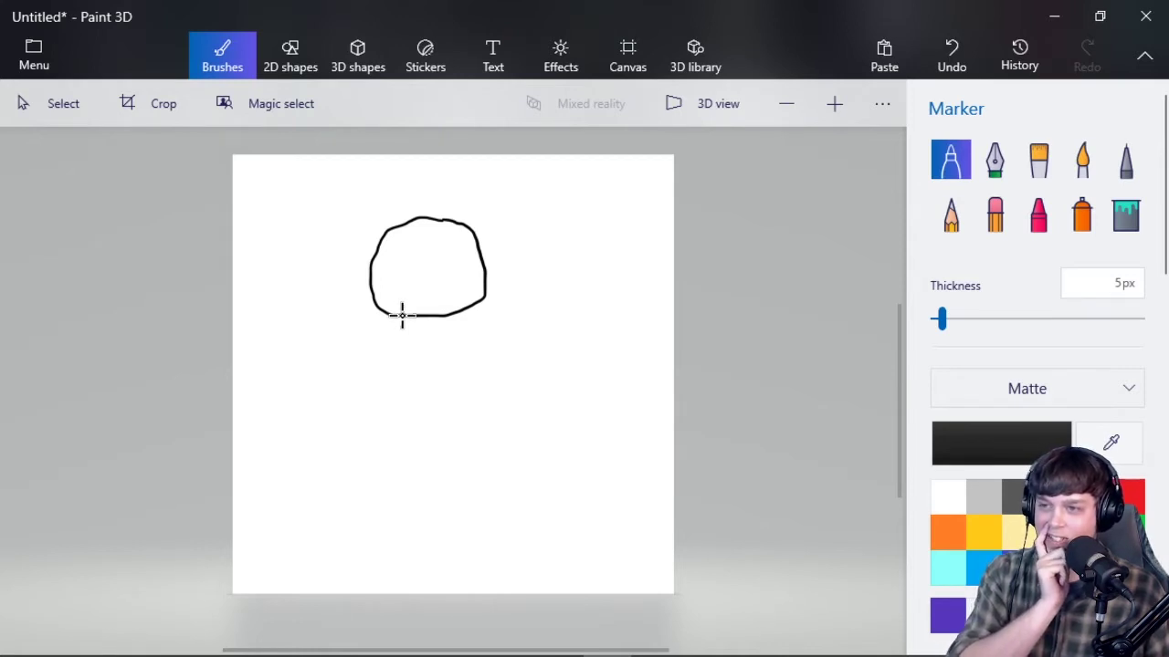
Draw a long, rounded body outline hanging from the underside of the head
{"action": "mouse_move", "coordinate": [402, 316]}
{"action": "left_mouse_down"}
{"action": "mouse_move", "coordinate": [382, 414]}
{"action": "mouse_move", "coordinate": [415, 477]}
{"action": "left_mouse_up"}
{"action": "key", "text": "ctrl+z"}
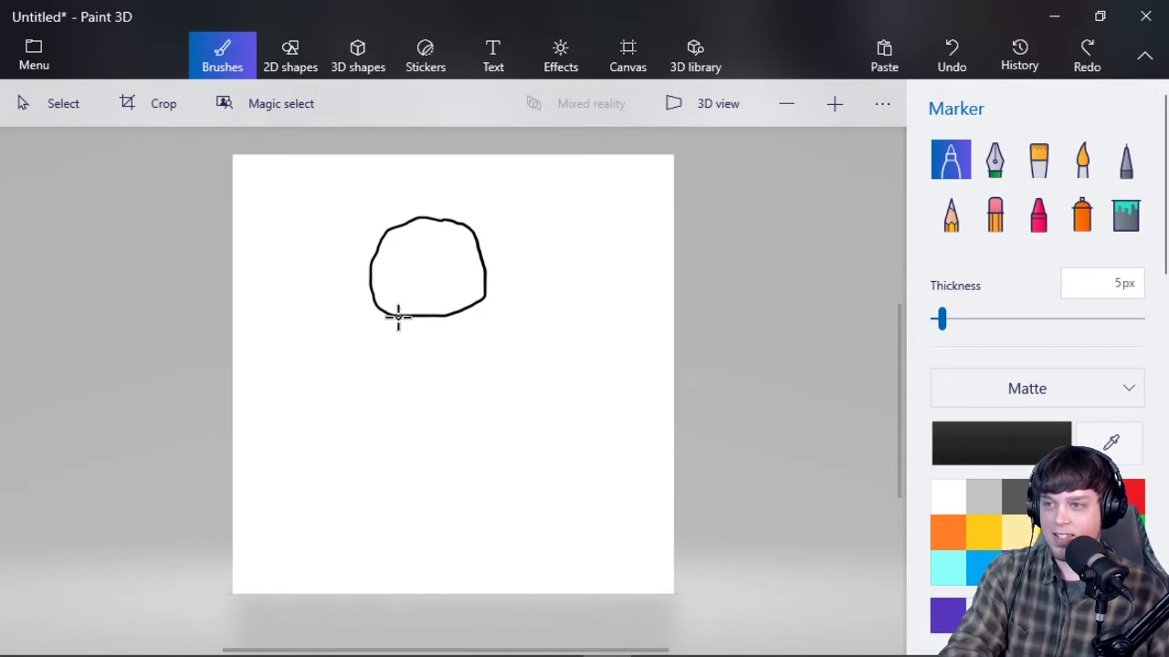
{"action": "mouse_move", "coordinate": [399, 316]}
{"action": "left_mouse_down"}
{"action": "mouse_move", "coordinate": [399, 426]}
{"action": "mouse_move", "coordinate": [407, 454]}
{"action": "mouse_move", "coordinate": [458, 458]}
{"action": "left_mouse_up"}
{"action": "key", "text": "ctrl+z"}
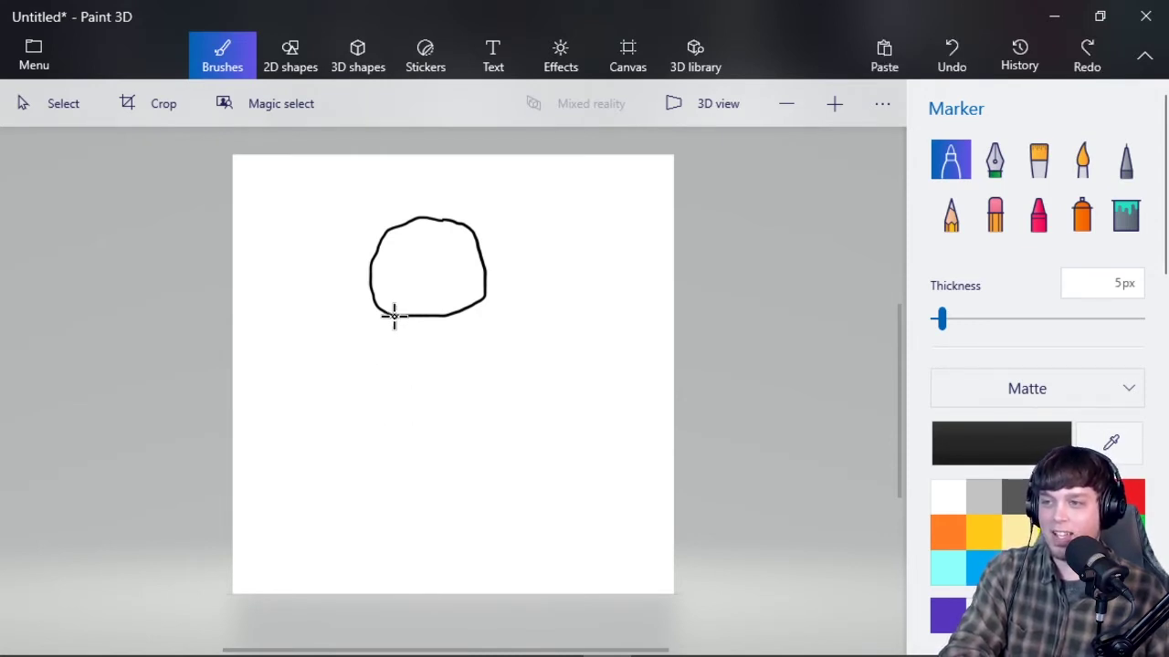
{"action": "mouse_move", "coordinate": [395, 315]}
{"action": "left_mouse_down"}
{"action": "mouse_move", "coordinate": [394, 442]}
{"action": "mouse_move", "coordinate": [418, 468]}
{"action": "mouse_move", "coordinate": [448, 468]}
{"action": "mouse_move", "coordinate": [462, 440]}
{"action": "mouse_move", "coordinate": [450, 318]}
{"action": "left_mouse_up"}
{"action": "mouse_move", "coordinate": [467, 415]}
{"action": "left_mouse_down"}
{"action": "mouse_move", "coordinate": [524, 380]}
{"action": "mouse_move", "coordinate": [534, 395]}
{"action": "mouse_move", "coordinate": [459, 450]}
{"action": "left_mouse_up"}
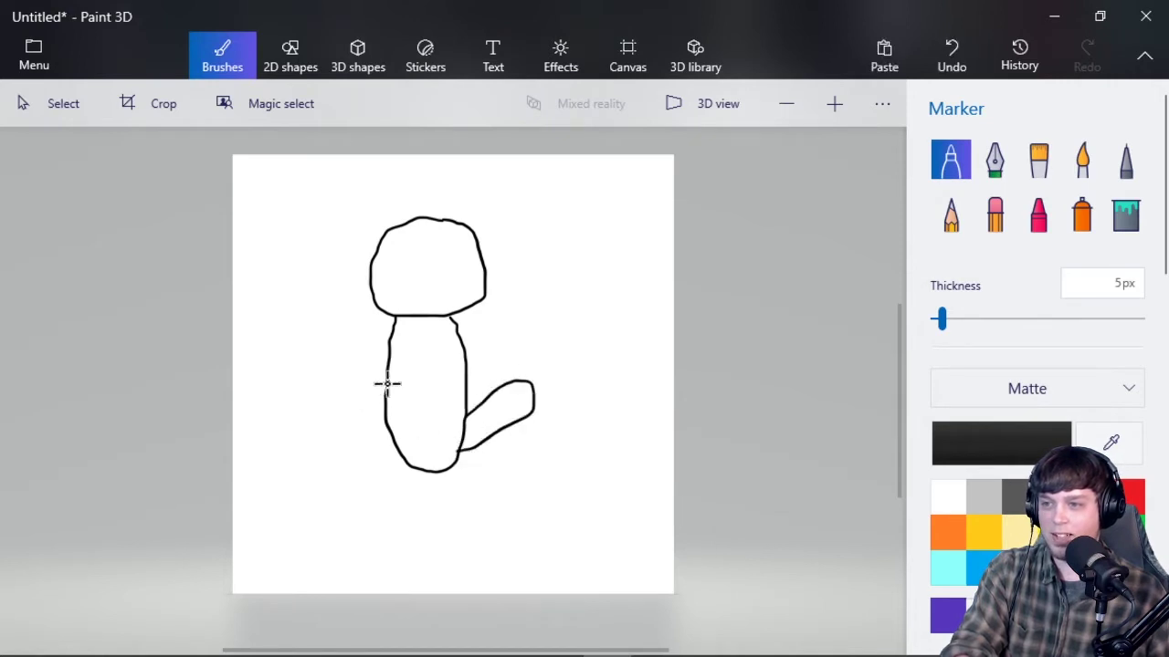
{"action": "left_click_drag", "start_coordinate": [387, 360], "coordinate": [402, 395]}
{"action": "mouse_move", "coordinate": [462, 371]}
{"action": "left_mouse_down"}
{"action": "mouse_move", "coordinate": [446, 395]}
{"action": "mouse_move", "coordinate": [418, 379]}
{"action": "mouse_move", "coordinate": [429, 382]}
{"action": "mouse_move", "coordinate": [423, 399]}
{"action": "mouse_move", "coordinate": [408, 388]}
{"action": "mouse_move", "coordinate": [417, 374]}
{"action": "mouse_move", "coordinate": [408, 395]}
{"action": "left_mouse_up"}
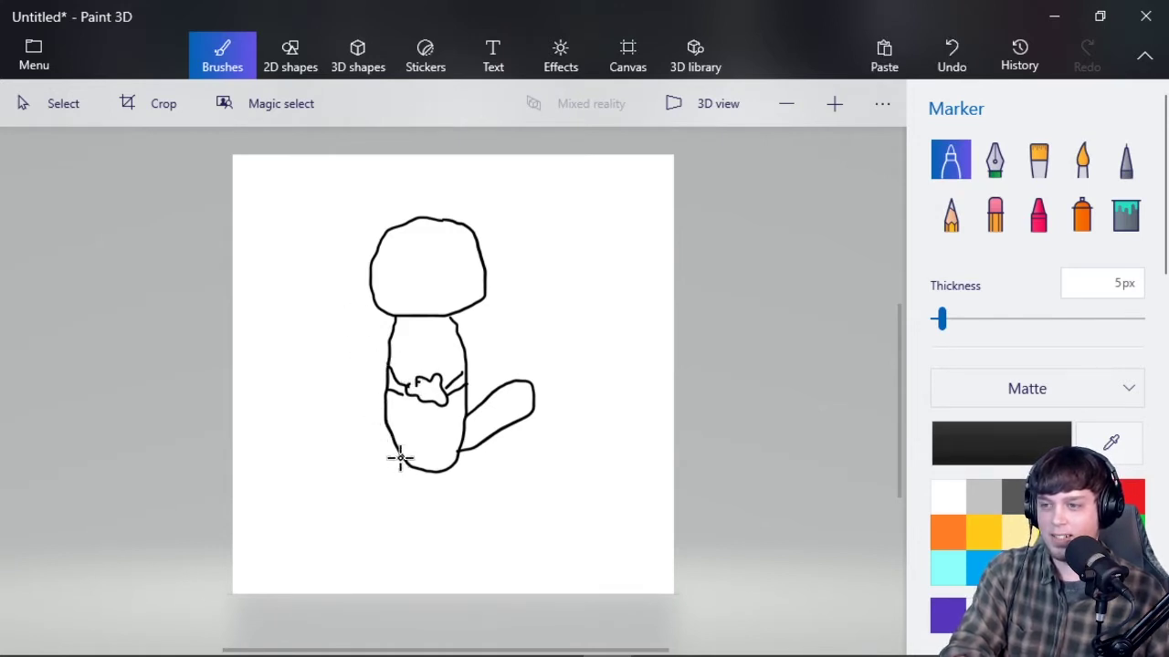
{"action": "key", "text": "ctrl+z"}
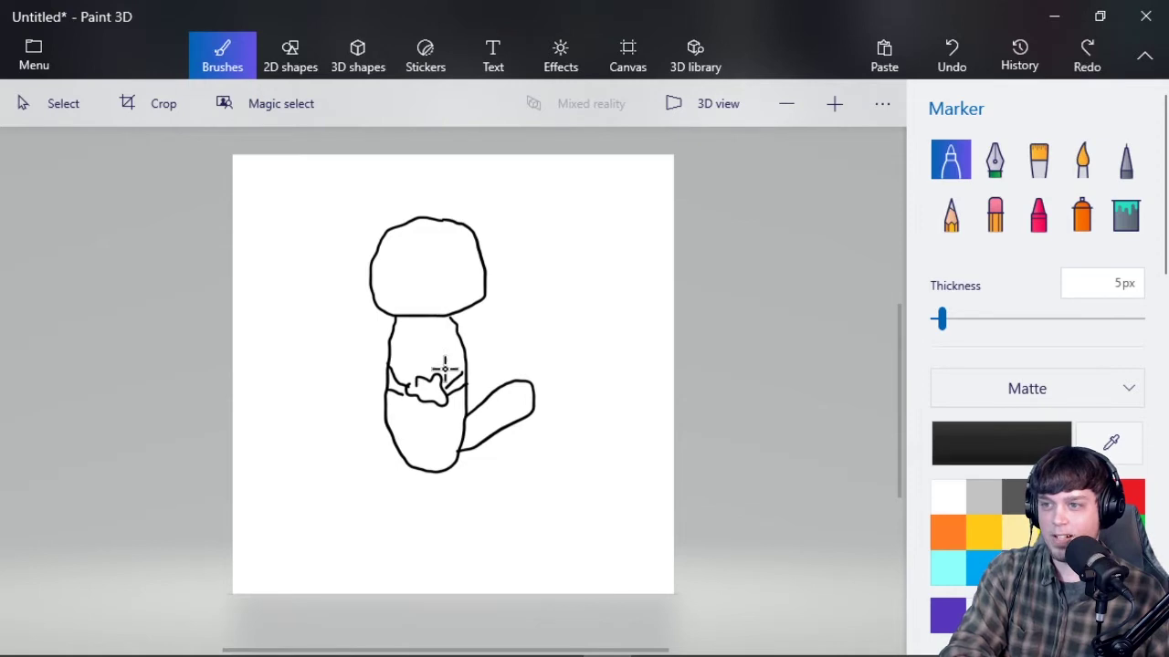
{"action": "key", "text": "ctrl+z"}
{"action": "key", "text": "ctrl+z"}
{"action": "key", "text": "ctrl+z"}
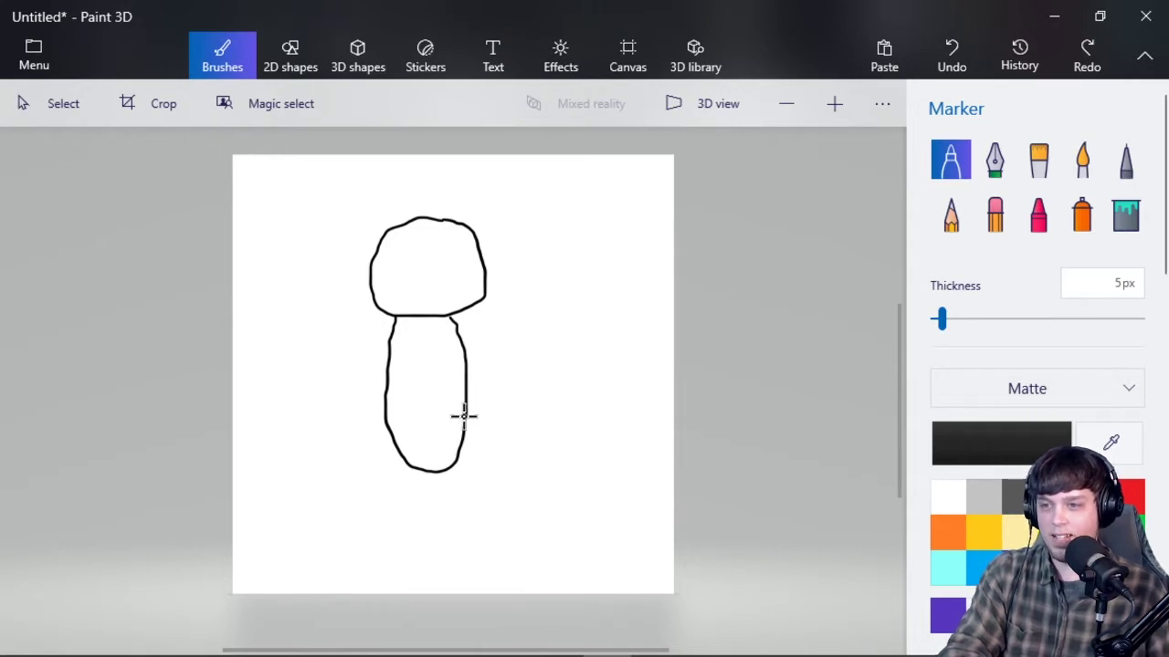
Draw a short, rounded tail pointing up and outward from the lower right side of the body
{"action": "left_click_drag", "start_coordinate": [465, 417], "coordinate": [521, 381]}
{"action": "key", "text": "ctrl+z"}
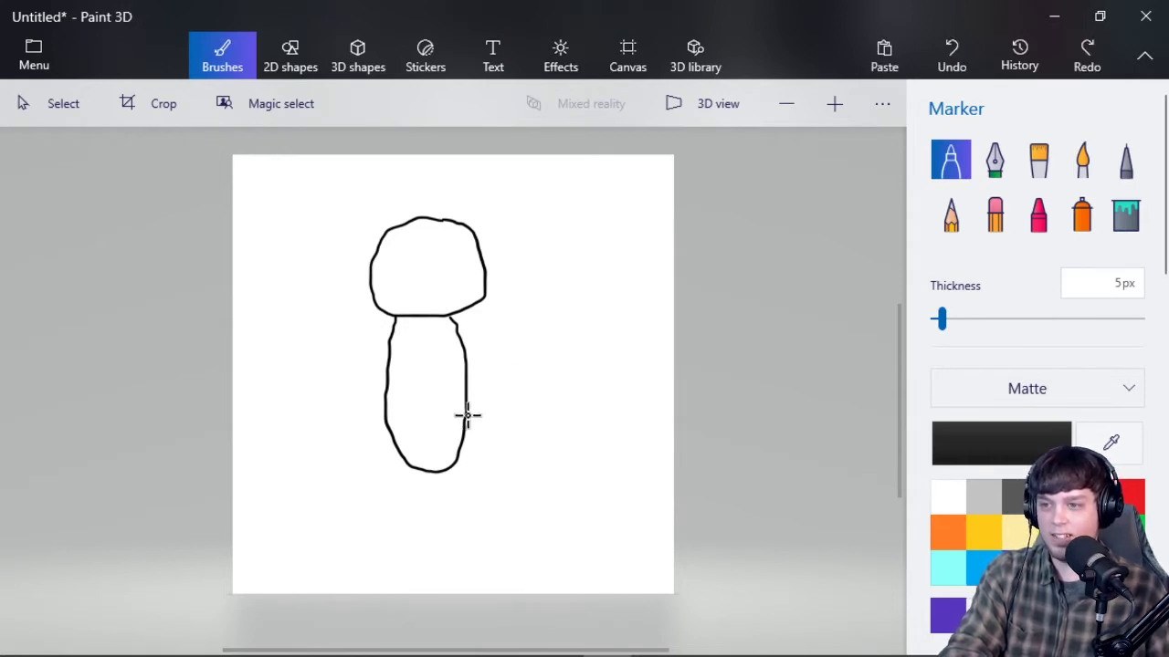
{"action": "left_click_drag", "start_coordinate": [463, 415], "coordinate": [526, 371]}
{"action": "key", "text": "ctrl+z"}
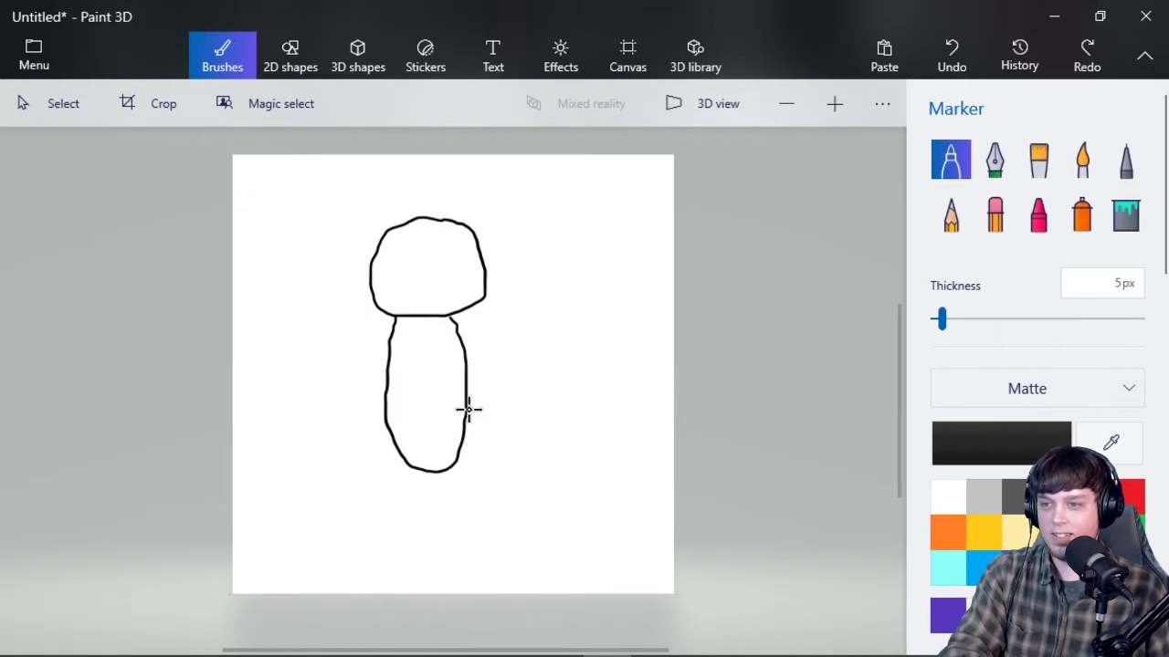
{"action": "mouse_move", "coordinate": [468, 409]}
{"action": "left_mouse_down"}
{"action": "mouse_move", "coordinate": [496, 384]}
{"action": "mouse_move", "coordinate": [513, 388]}
{"action": "mouse_move", "coordinate": [514, 406]}
{"action": "mouse_move", "coordinate": [460, 447]}
{"action": "left_mouse_up"}
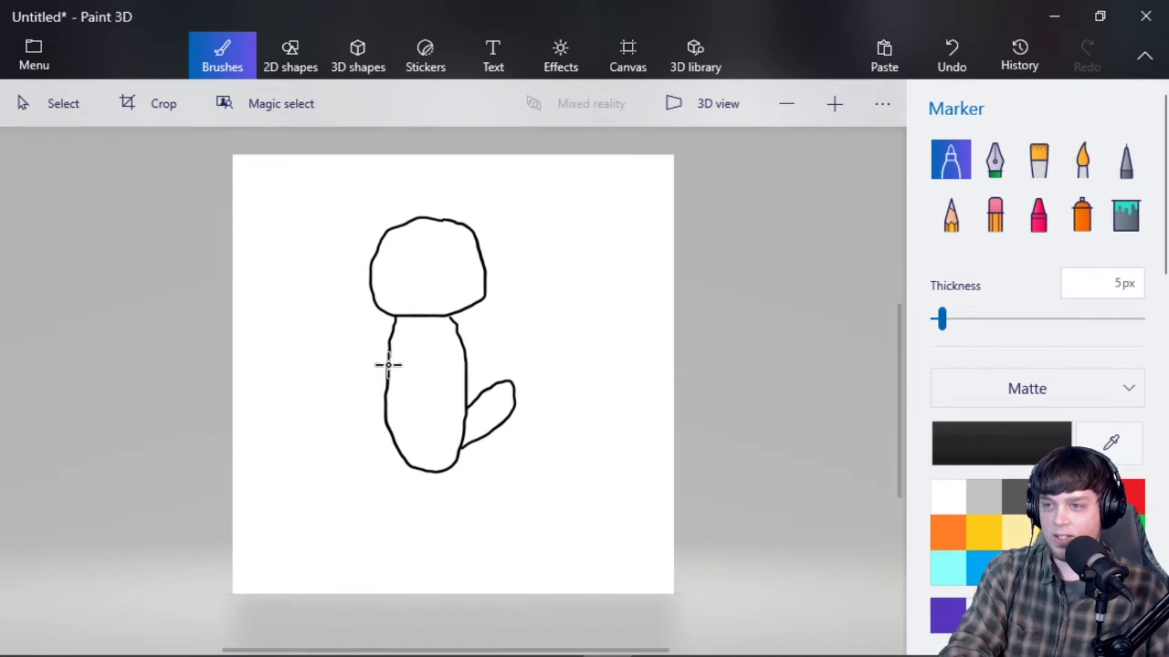
Draw two pairs of short arm lines reaching inward from both sides of the body, leaving a gap in the middle
{"action": "left_click_drag", "start_coordinate": [388, 365], "coordinate": [412, 392]}
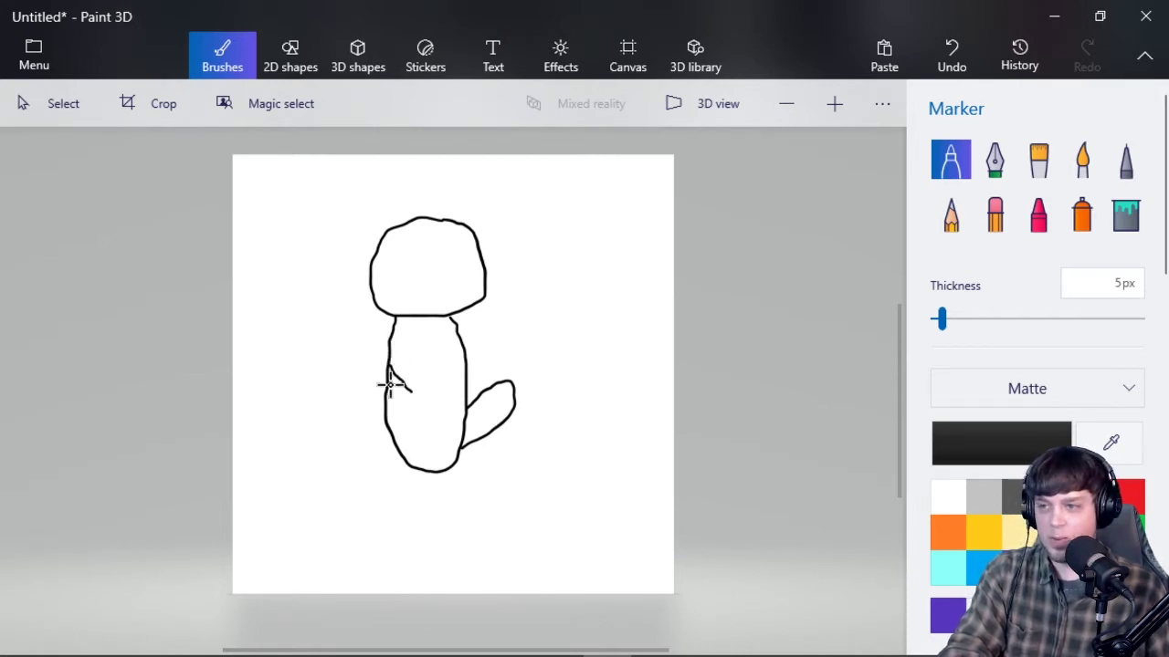
{"action": "left_click_drag", "start_coordinate": [386, 386], "coordinate": [404, 398]}
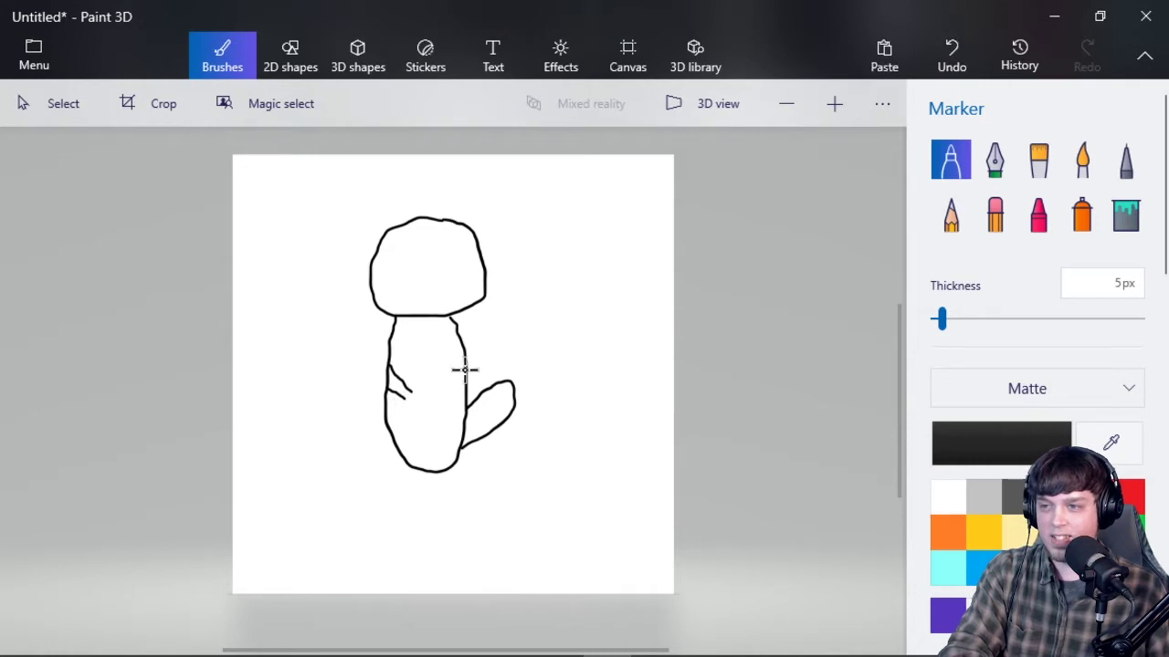
{"action": "left_click_drag", "start_coordinate": [463, 371], "coordinate": [412, 404]}
{"action": "key", "text": "ctrl+z"}
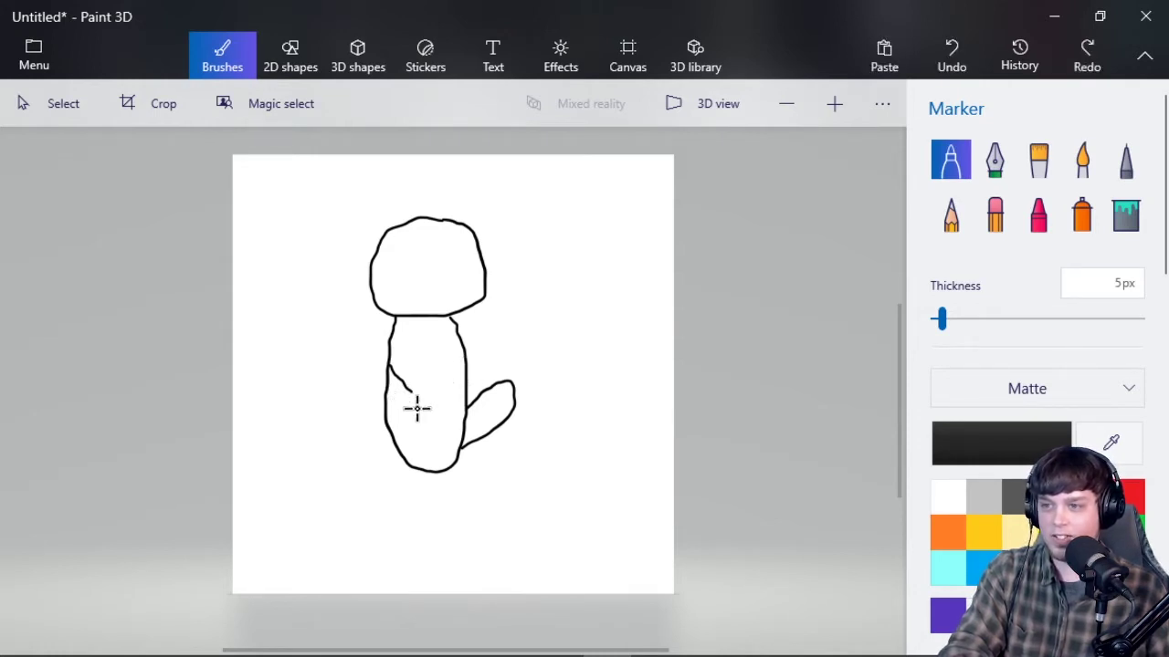
{"action": "key", "text": "ctrl+z"}
{"action": "left_click_drag", "start_coordinate": [388, 366], "coordinate": [407, 387]}
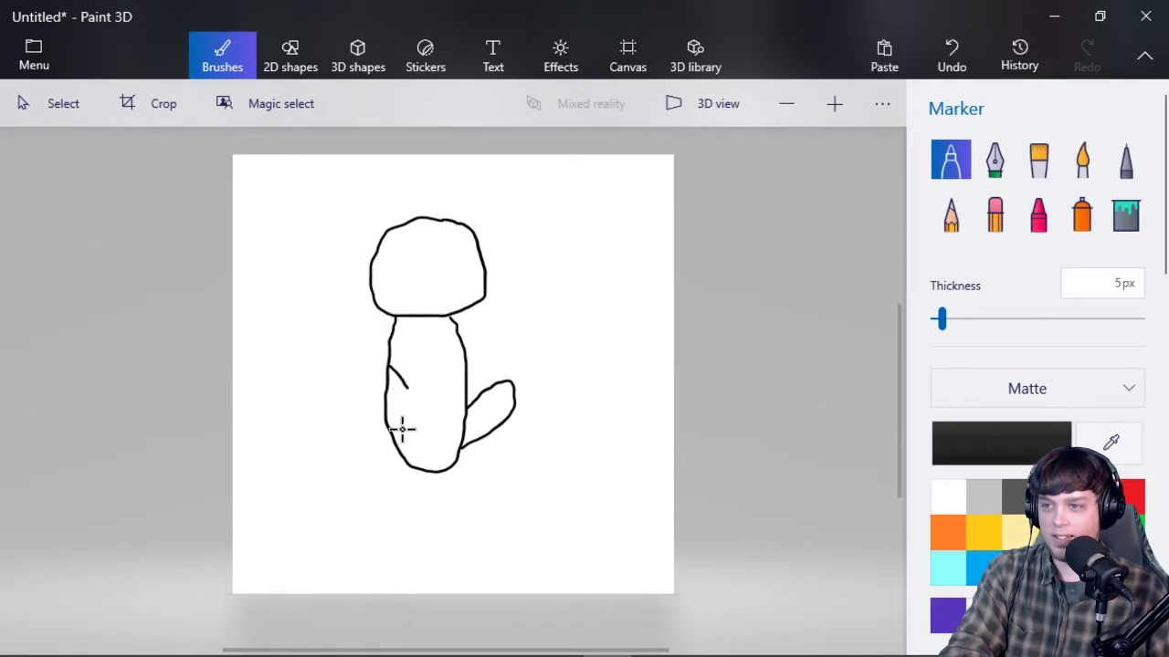
{"action": "key", "text": "ctrl+z"}
{"action": "left_click_drag", "start_coordinate": [399, 377], "coordinate": [402, 410]}
{"action": "key", "text": "ctrl+z"}
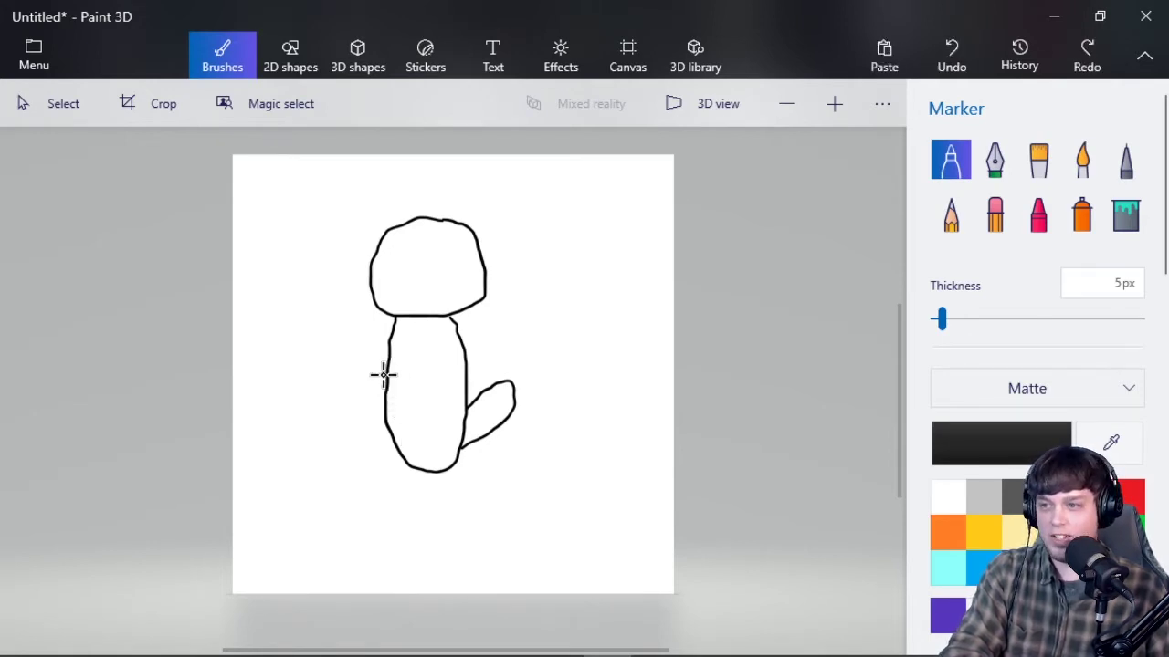
{"action": "mouse_move", "coordinate": [387, 373]}
{"action": "left_mouse_down"}
{"action": "mouse_move", "coordinate": [399, 396]}
{"action": "mouse_move", "coordinate": [466, 385]}
{"action": "mouse_move", "coordinate": [437, 396]}
{"action": "left_mouse_up"}
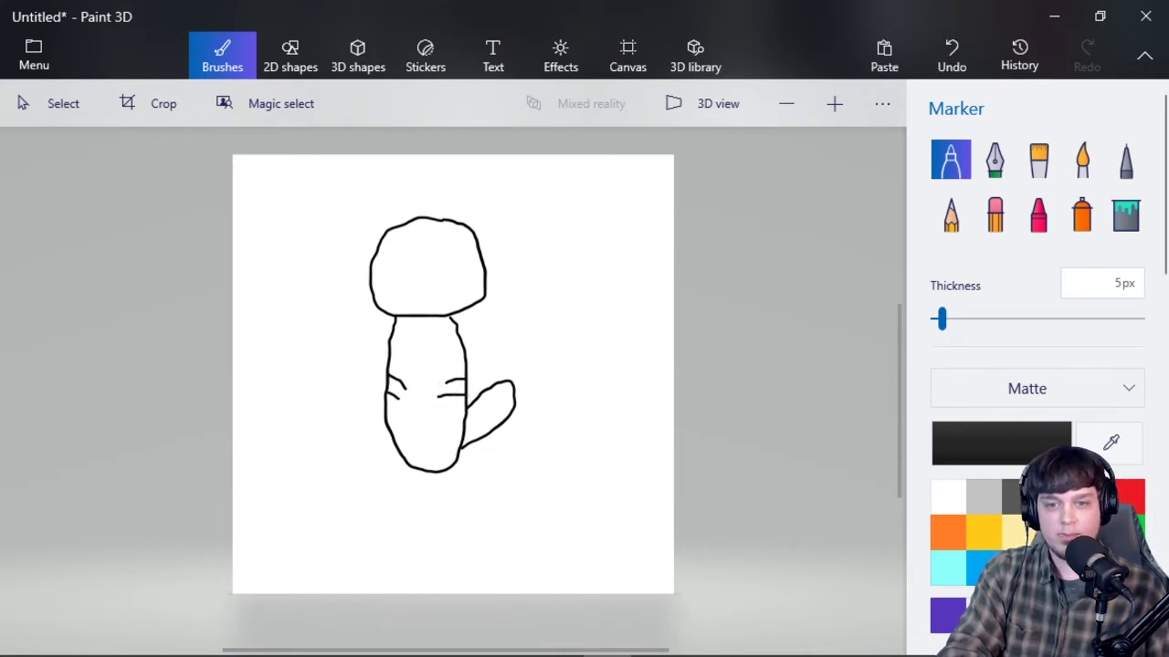
Draw a small, bumpy closed shape in brown in the gap between the arms
{"action": "left_click", "coordinate": [1056, 532]}
{"action": "left_click", "coordinate": [1090, 532]}
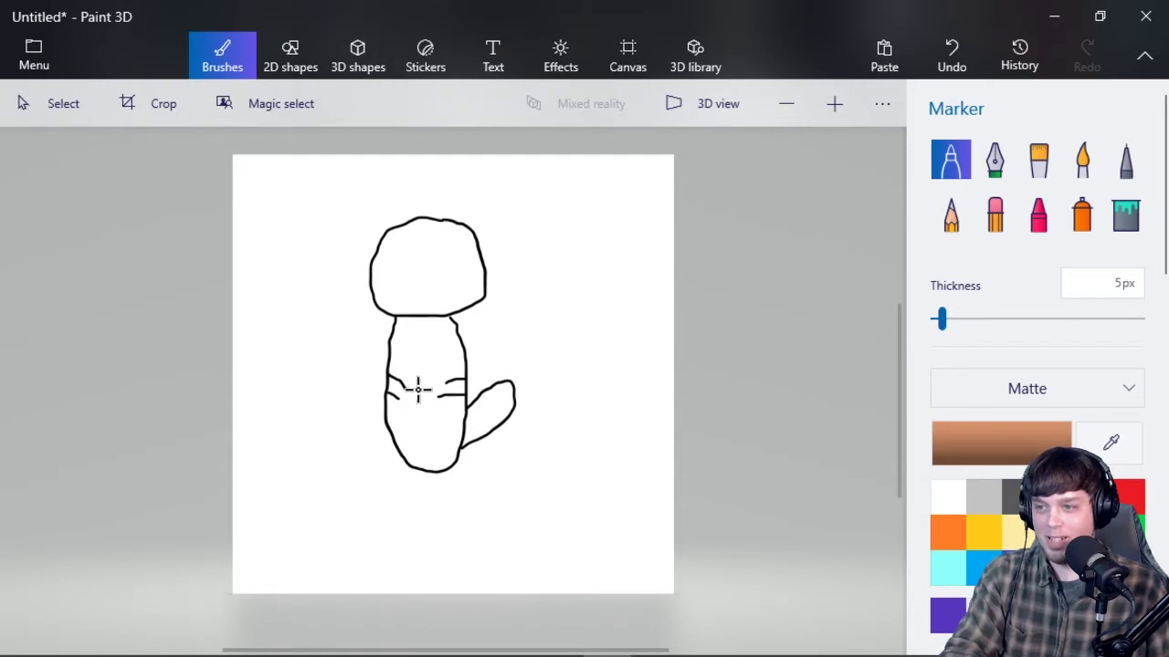
{"action": "mouse_move", "coordinate": [412, 386]}
{"action": "left_mouse_down"}
{"action": "mouse_move", "coordinate": [431, 373]}
{"action": "mouse_move", "coordinate": [437, 387]}
{"action": "left_mouse_up"}
{"action": "key", "text": "ctrl+z"}
{"action": "key", "text": "ctrl+z"}
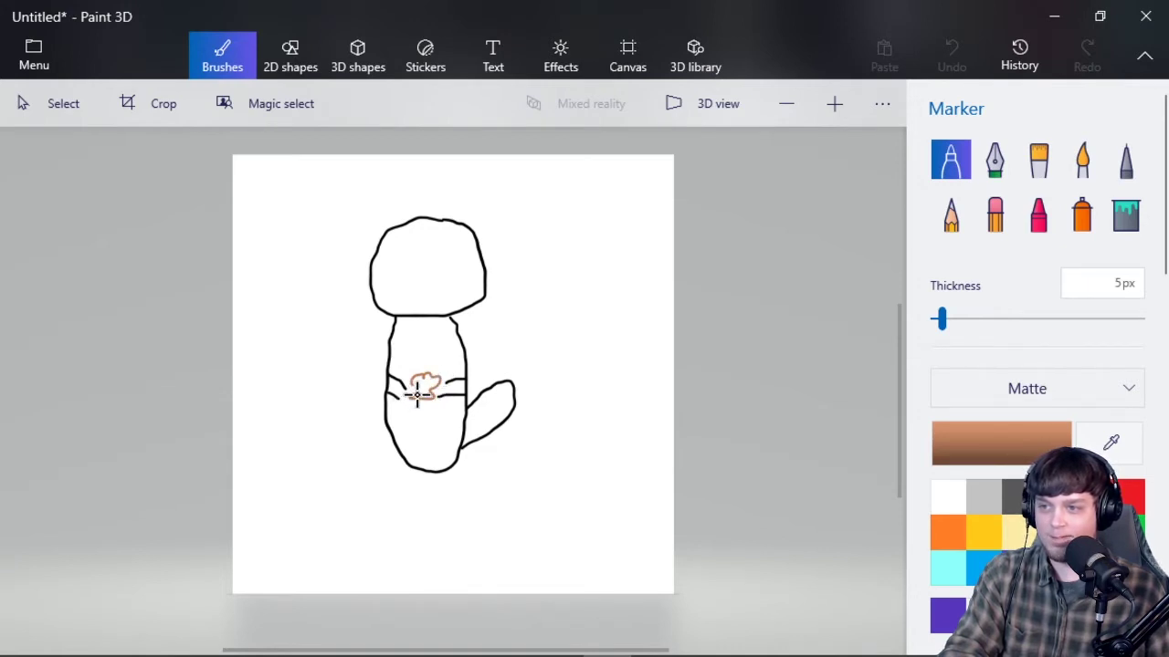
{"action": "left_click_drag", "start_coordinate": [410, 384], "coordinate": [412, 385]}
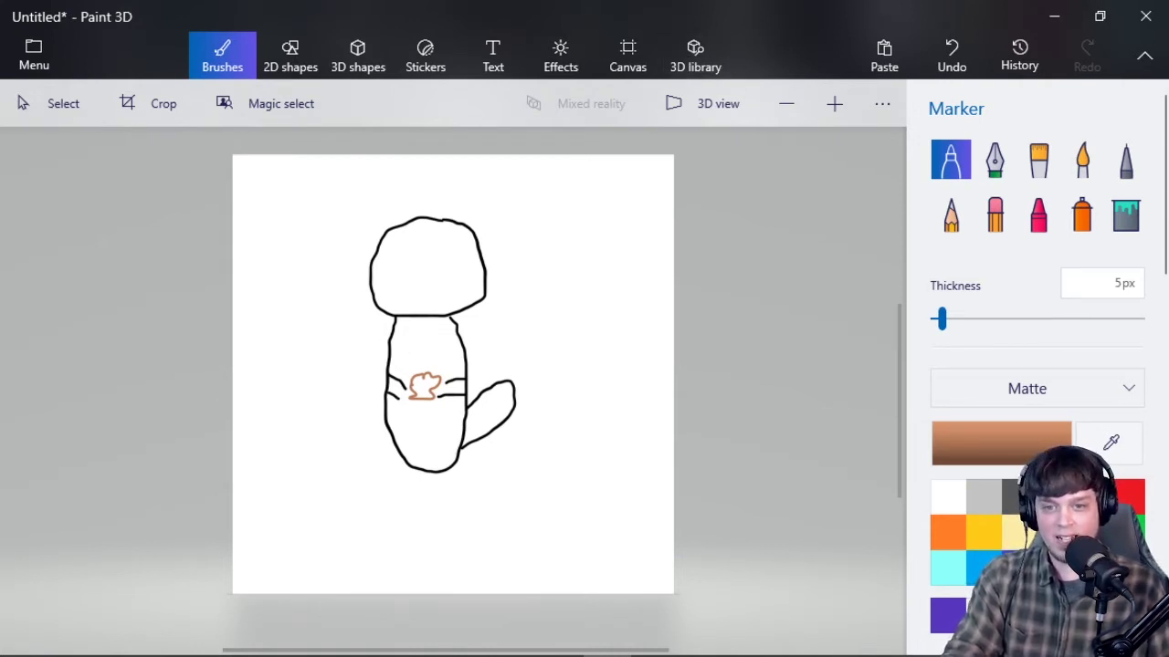
Extend the arm lines in black until they meet the brown shape
{"action": "left_click", "coordinate": [1054, 497]}
{"action": "left_click_drag", "start_coordinate": [463, 396], "coordinate": [423, 397]}
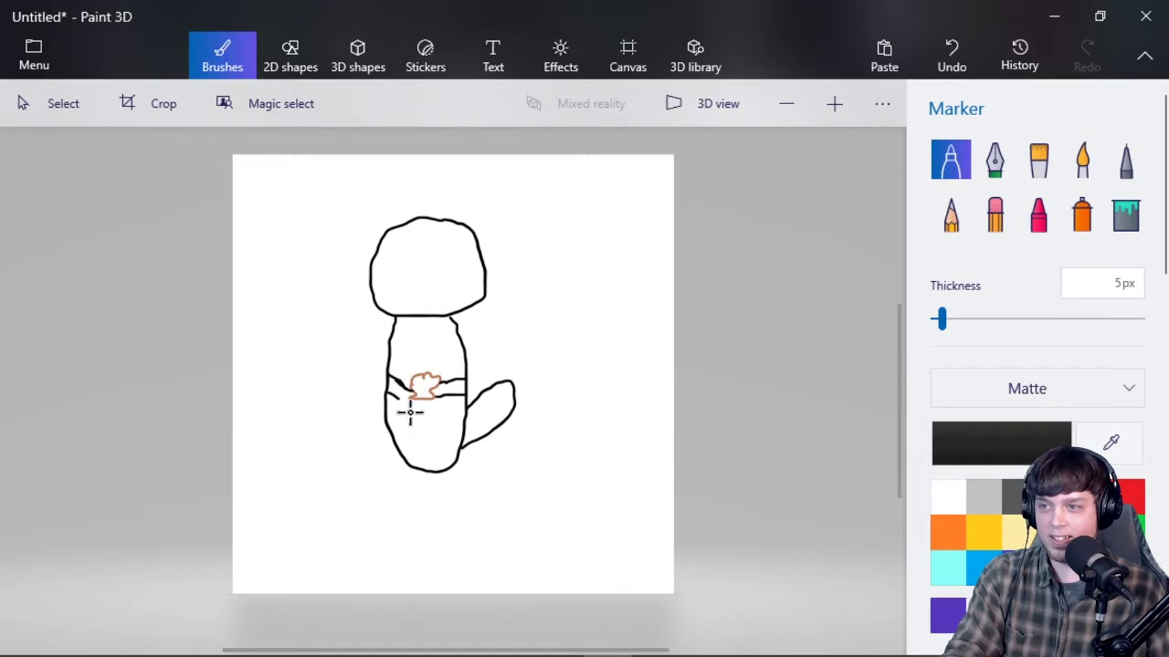
{"action": "key", "text": "ctrl+z"}
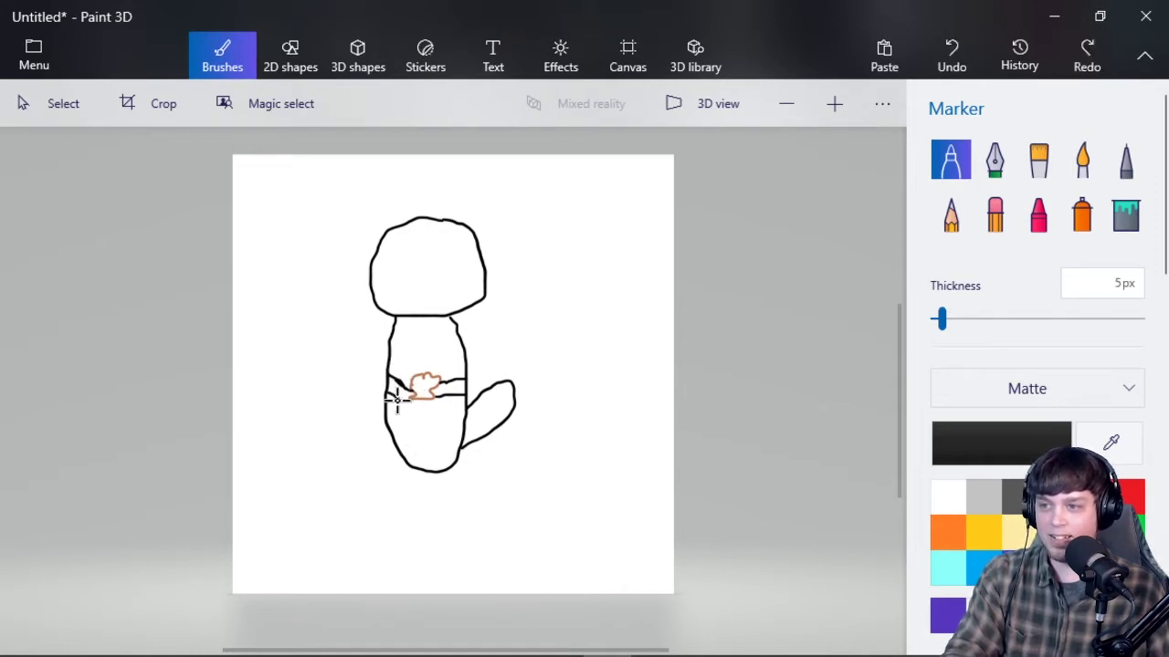
{"action": "mouse_move", "coordinate": [396, 399]}
{"action": "left_mouse_down"}
{"action": "mouse_move", "coordinate": [406, 394]}
{"action": "mouse_move", "coordinate": [412, 420]}
{"action": "mouse_move", "coordinate": [422, 396]}
{"action": "left_mouse_up"}
{"action": "key", "text": "ctrl+z"}
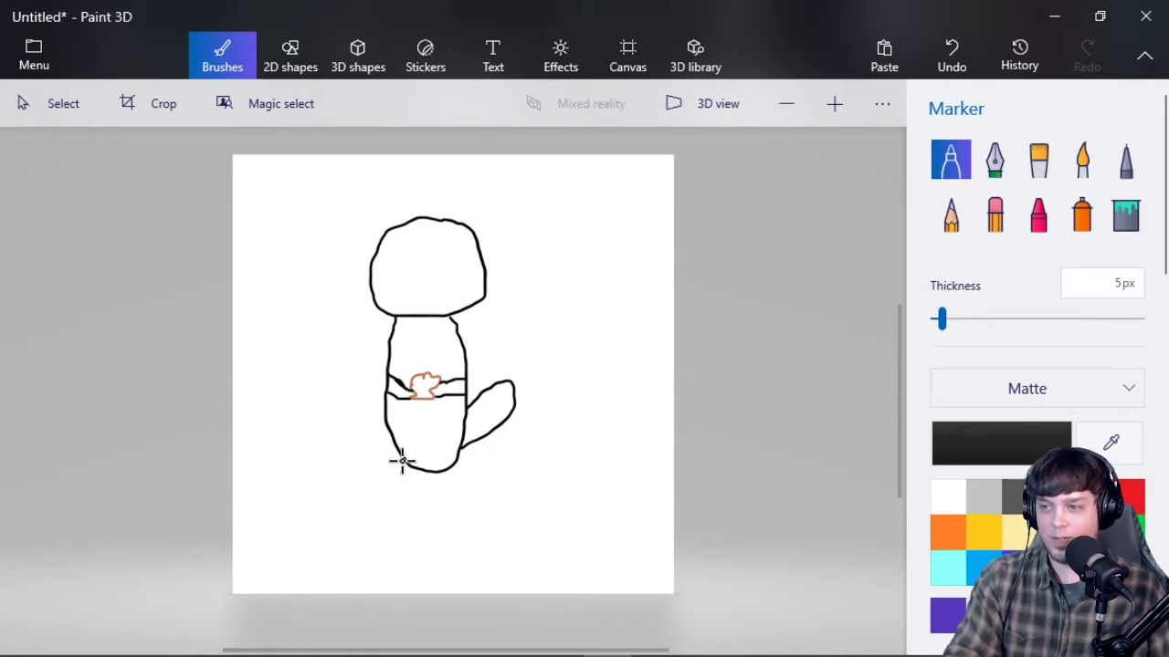
Draw two small feet with toe lines beneath the body and two rounded eyes in the upper half of the head
{"action": "mouse_move", "coordinate": [402, 461]}
{"action": "left_mouse_down"}
{"action": "mouse_move", "coordinate": [386, 485]}
{"action": "mouse_move", "coordinate": [417, 484]}
{"action": "mouse_move", "coordinate": [415, 473]}
{"action": "mouse_move", "coordinate": [383, 488]}
{"action": "mouse_move", "coordinate": [390, 498]}
{"action": "mouse_move", "coordinate": [444, 479]}
{"action": "mouse_move", "coordinate": [462, 493]}
{"action": "mouse_move", "coordinate": [472, 480]}
{"action": "mouse_move", "coordinate": [451, 477]}
{"action": "mouse_move", "coordinate": [457, 493]}
{"action": "mouse_move", "coordinate": [472, 480]}
{"action": "left_mouse_up"}
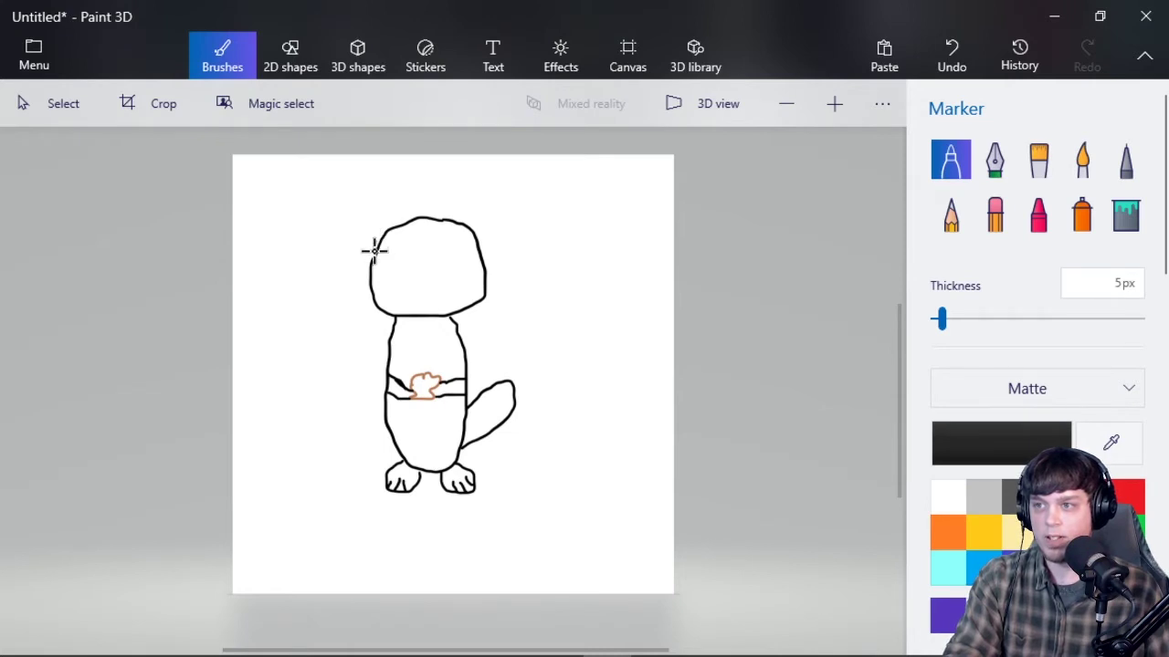
{"action": "left_click_drag", "start_coordinate": [372, 250], "coordinate": [365, 225]}
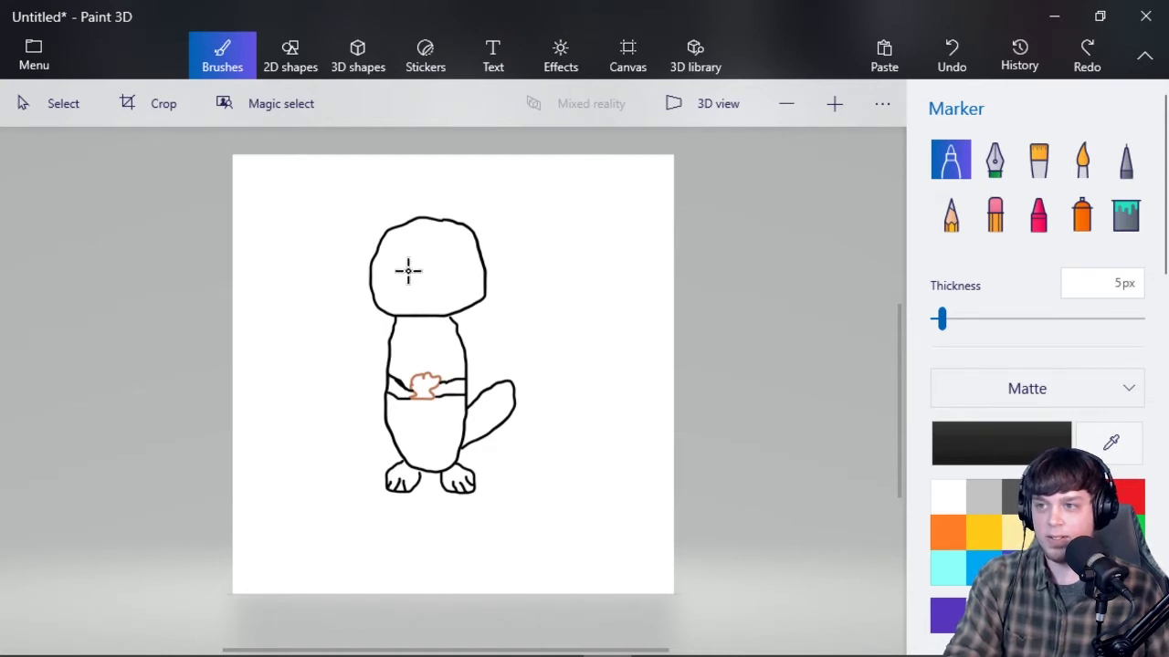
{"action": "mouse_move", "coordinate": [387, 243]}
{"action": "left_mouse_down"}
{"action": "mouse_move", "coordinate": [412, 246]}
{"action": "mouse_move", "coordinate": [386, 263]}
{"action": "mouse_move", "coordinate": [410, 264]}
{"action": "mouse_move", "coordinate": [386, 243]}
{"action": "mouse_move", "coordinate": [411, 264]}
{"action": "mouse_move", "coordinate": [413, 240]}
{"action": "mouse_move", "coordinate": [440, 262]}
{"action": "mouse_move", "coordinate": [455, 248]}
{"action": "left_mouse_up"}
{"action": "key", "text": "ctrl+z"}
{"action": "key", "text": "ctrl+z"}
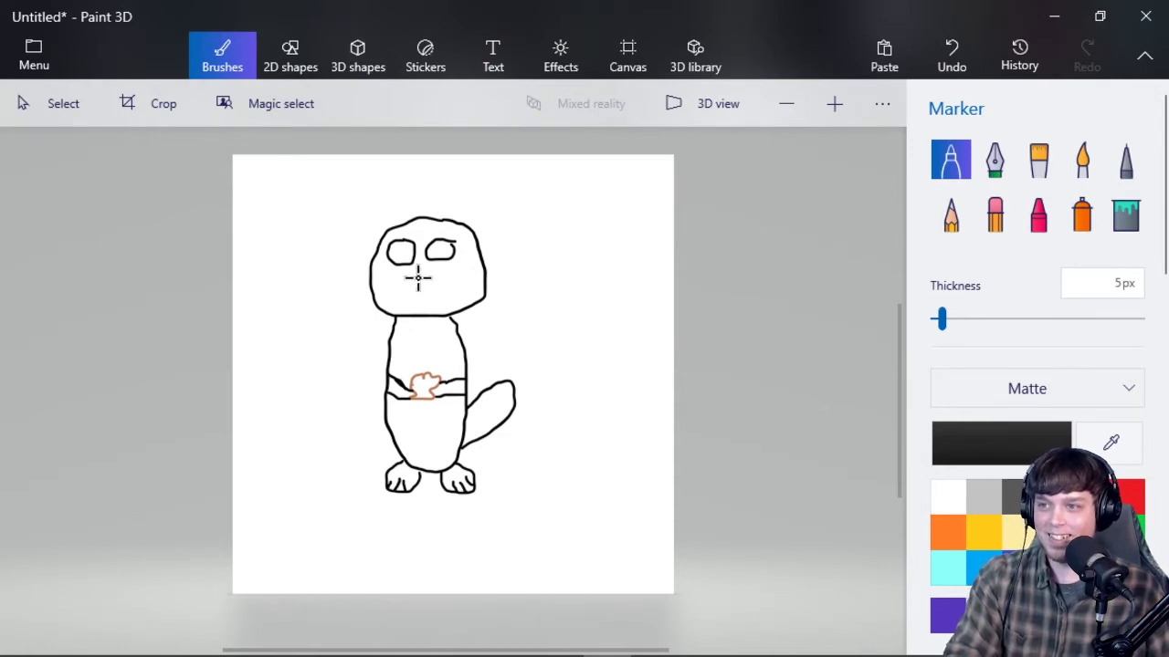
Draw three whiskers on each side of the face, extending past the head outline
{"action": "mouse_move", "coordinate": [342, 265]}
{"action": "left_mouse_down"}
{"action": "mouse_move", "coordinate": [403, 289]}
{"action": "mouse_move", "coordinate": [352, 281]}
{"action": "mouse_move", "coordinate": [392, 293]}
{"action": "mouse_move", "coordinate": [331, 295]}
{"action": "left_mouse_up"}
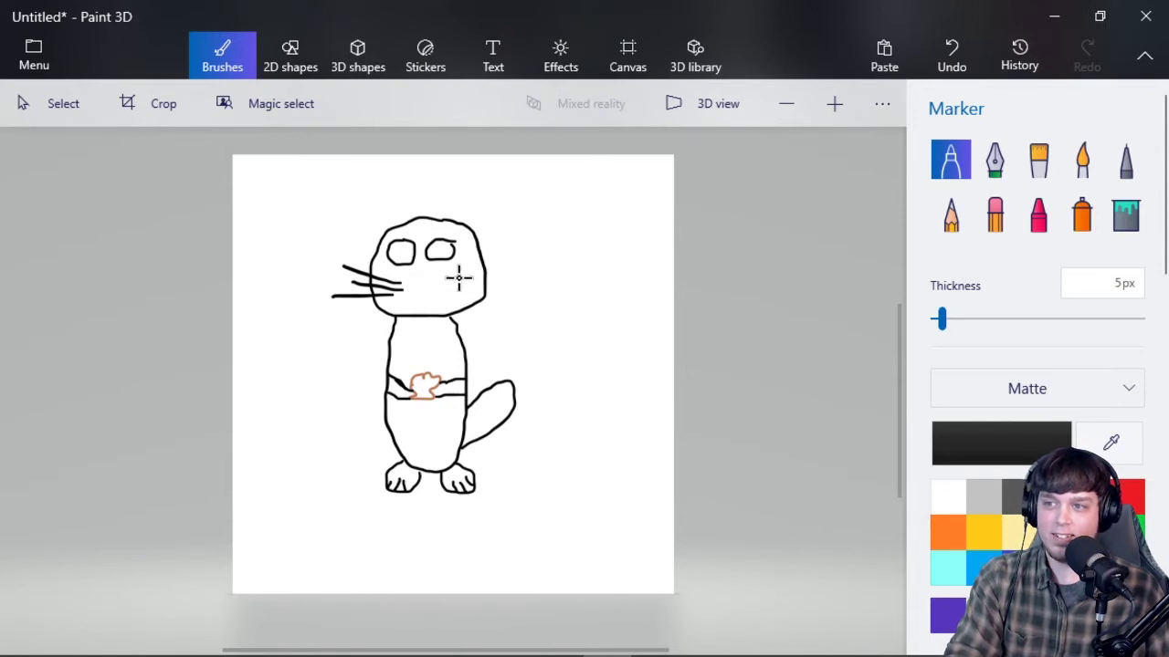
{"action": "left_click_drag", "start_coordinate": [449, 279], "coordinate": [530, 272]}
{"action": "mouse_move", "coordinate": [456, 283]}
{"action": "left_mouse_down"}
{"action": "mouse_move", "coordinate": [511, 276]}
{"action": "mouse_move", "coordinate": [525, 309]}
{"action": "left_mouse_up"}
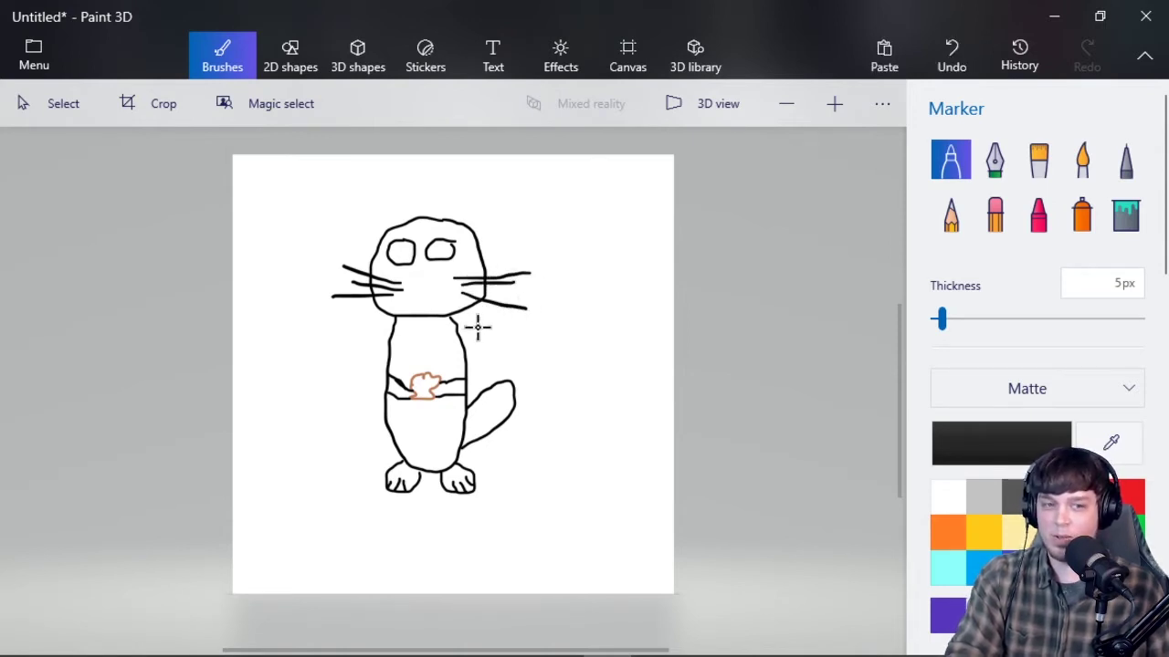
Undo the whiskers on the right side of the face
{"action": "key", "text": "ctrl+z"}
{"action": "key", "text": "ctrl+z"}
{"action": "key", "text": "ctrl+z"}
{"action": "key", "text": "ctrl+z"}
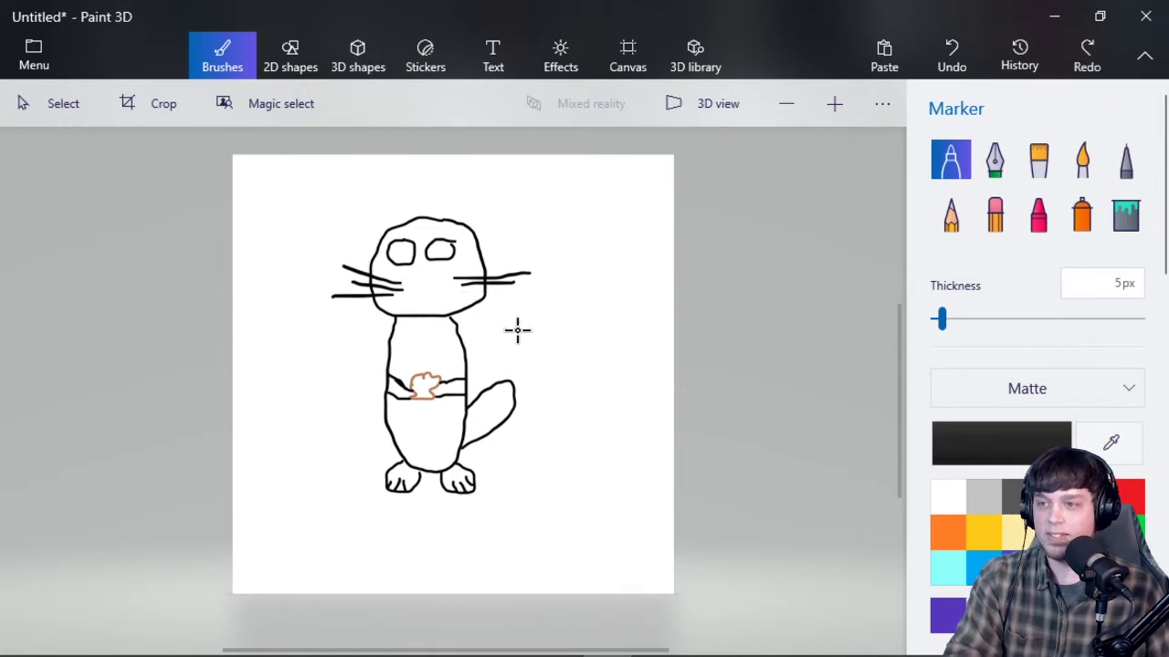
Try redrawing the right-hand whiskers, first as one long straight stroke and then as shorter upward-slanting strokes
{"action": "left_click_drag", "start_coordinate": [442, 278], "coordinate": [553, 274]}
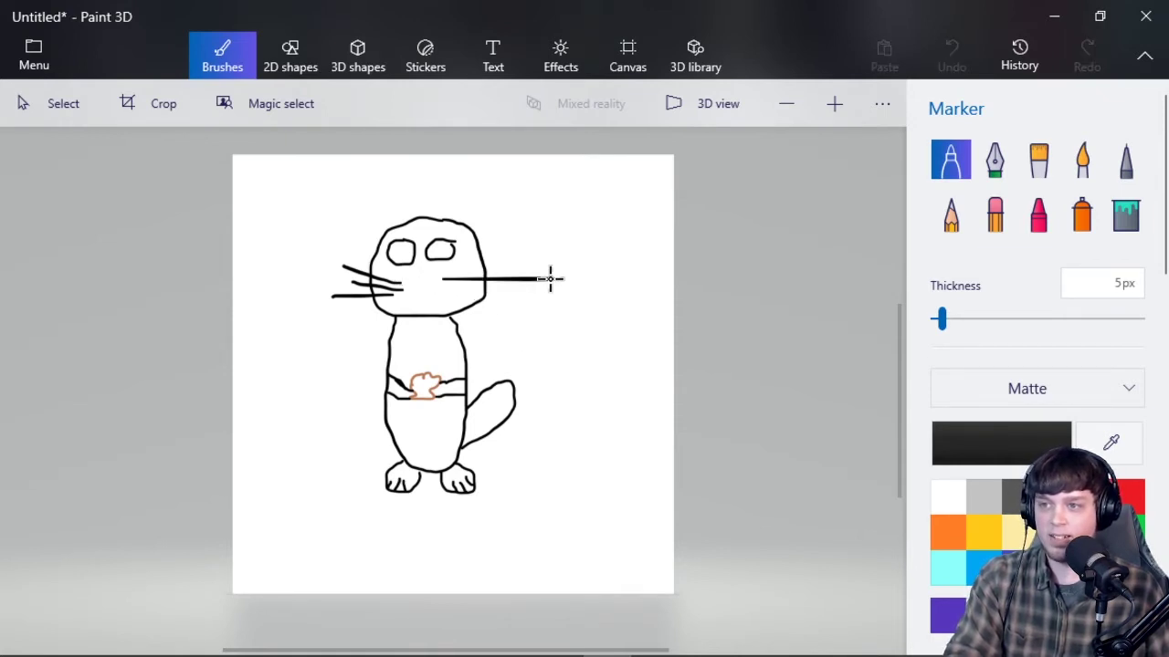
{"action": "key", "text": "ctrl+z"}
{"action": "left_click_drag", "start_coordinate": [445, 279], "coordinate": [495, 266]}
{"action": "left_click_drag", "start_coordinate": [447, 286], "coordinate": [472, 300]}
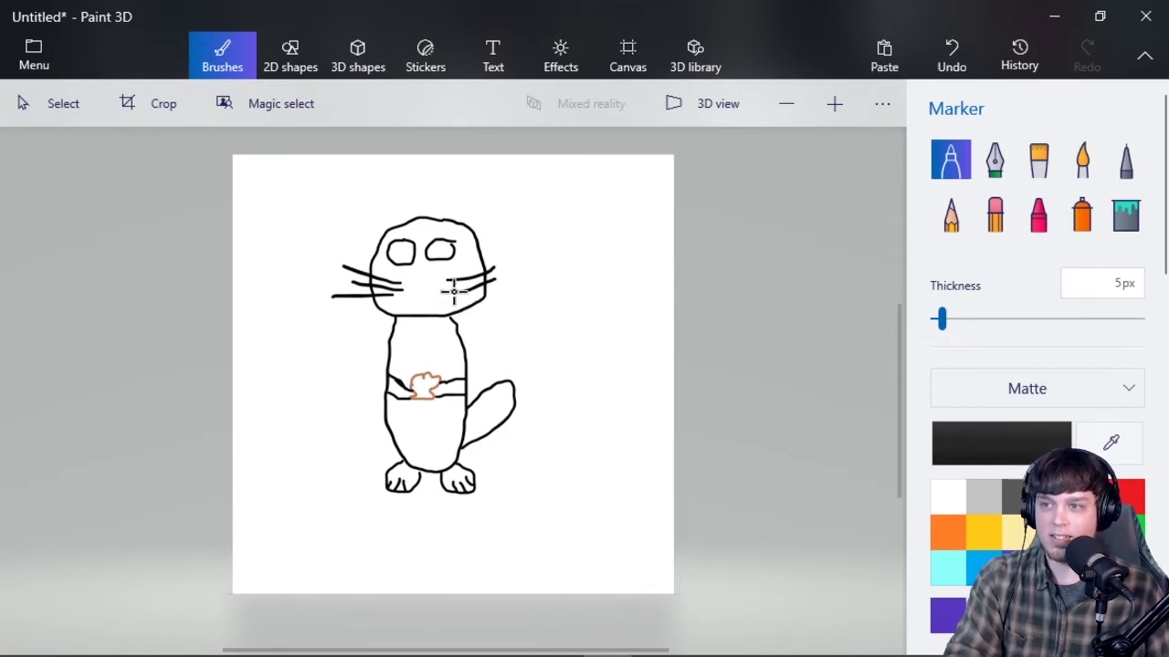
Undo all remaining whiskers on both sides of the face
{"action": "key", "text": "ctrl+z"}
{"action": "key", "text": "ctrl+z"}
{"action": "key", "text": "ctrl+z"}
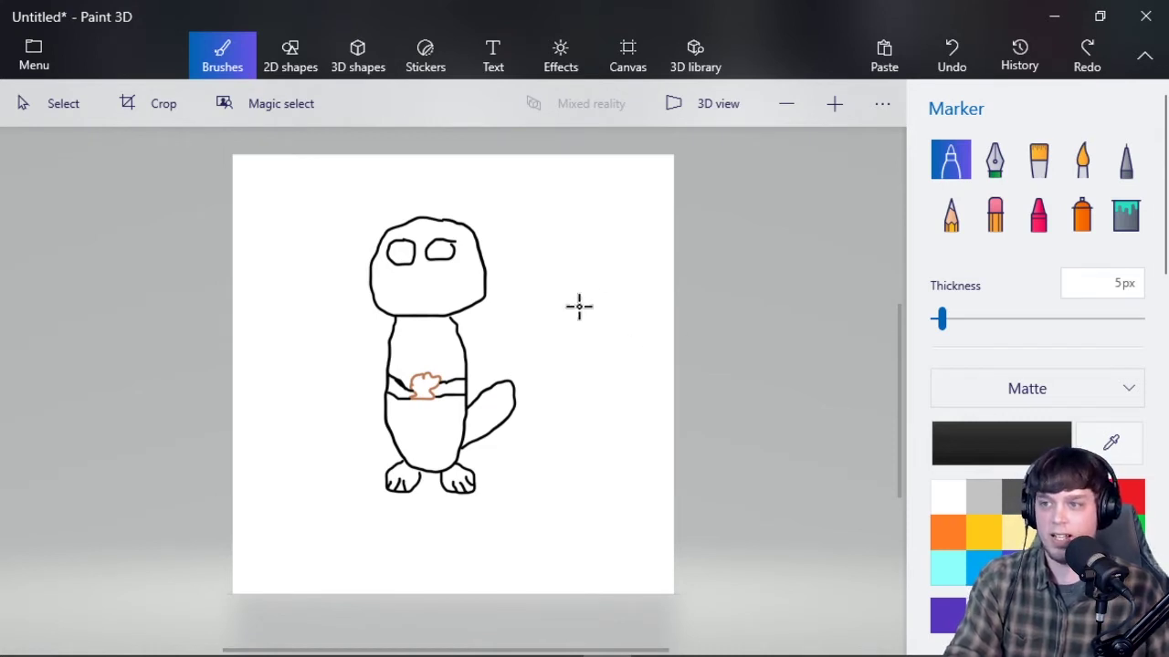
Try sketching a long pointed shape in the empty area beside the head and undo it
{"action": "mouse_move", "coordinate": [556, 211]}
{"action": "left_mouse_down"}
{"action": "mouse_move", "coordinate": [598, 374]}
{"action": "mouse_move", "coordinate": [562, 296]}
{"action": "mouse_move", "coordinate": [589, 304]}
{"action": "left_mouse_up"}
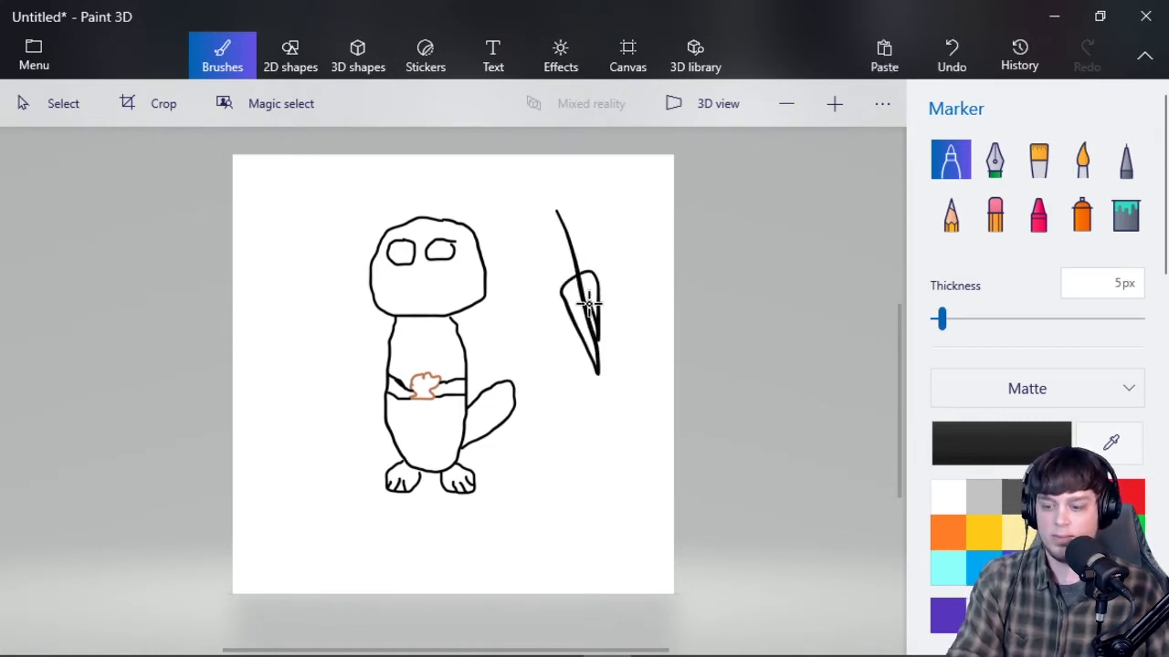
{"action": "key", "text": "ctrl+z"}
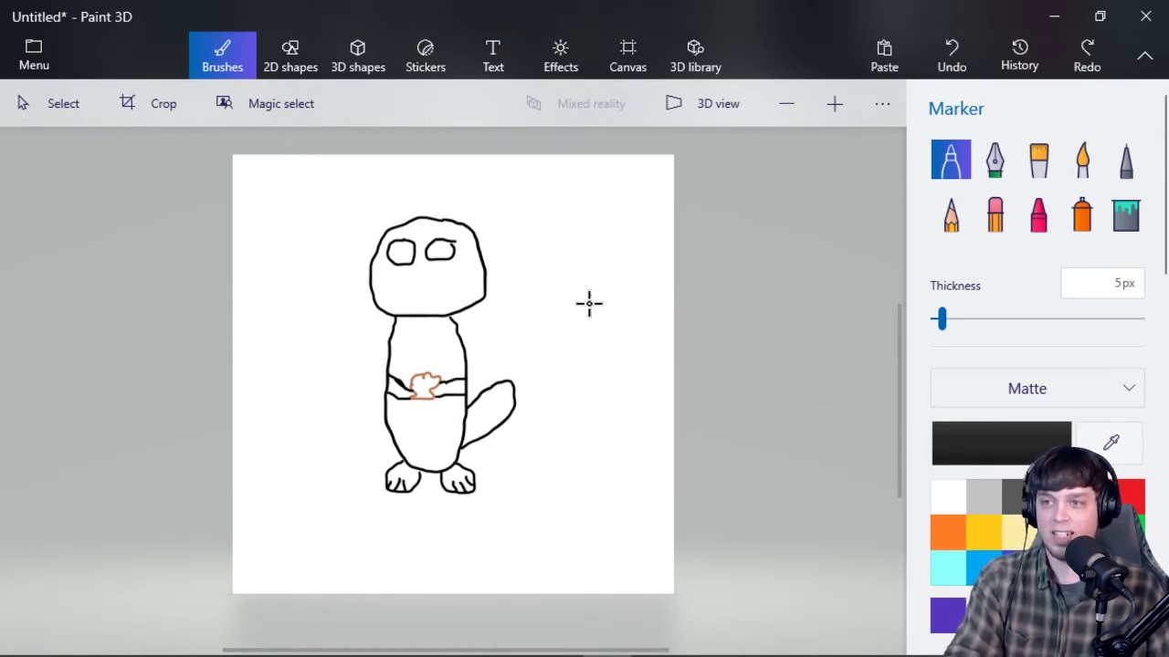
{"action": "mouse_move", "coordinate": [558, 222]}
{"action": "left_mouse_down"}
{"action": "mouse_move", "coordinate": [601, 374]}
{"action": "mouse_move", "coordinate": [586, 313]}
{"action": "mouse_move", "coordinate": [616, 324]}
{"action": "mouse_move", "coordinate": [584, 309]}
{"action": "mouse_move", "coordinate": [612, 377]}
{"action": "left_mouse_up"}
{"action": "key", "text": "ctrl+z"}
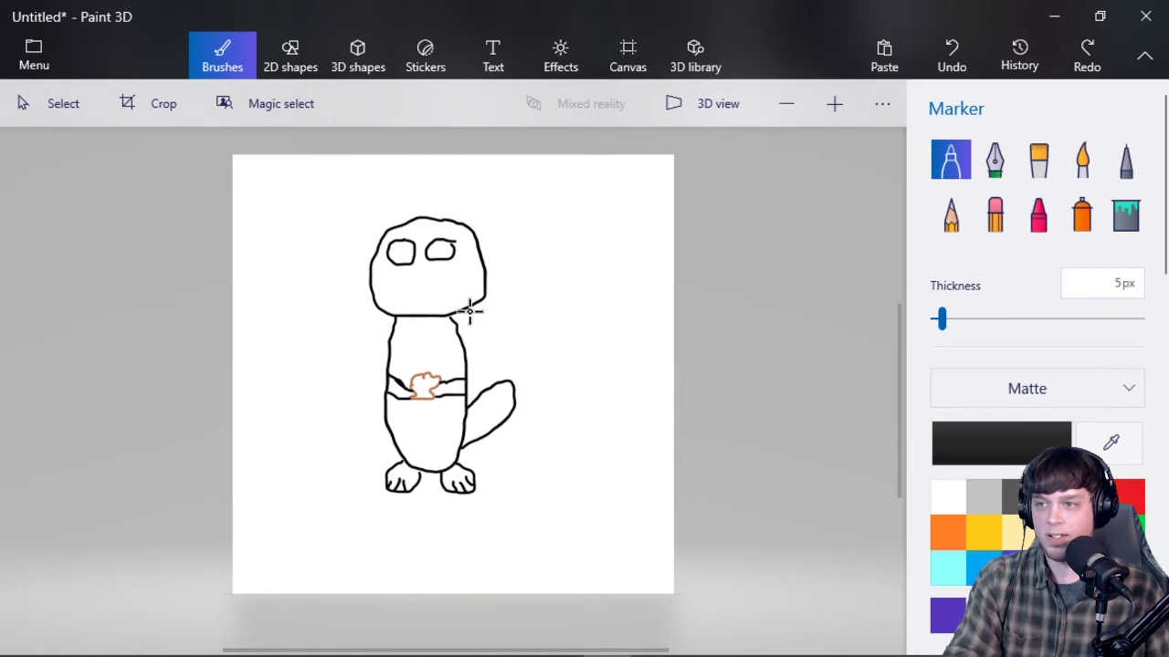
Try short whiskers on the left cheek, a small black mouth and a brown nose, undoing them all
{"action": "mouse_move", "coordinate": [398, 284]}
{"action": "left_mouse_down"}
{"action": "mouse_move", "coordinate": [386, 274]}
{"action": "mouse_move", "coordinate": [390, 287]}
{"action": "mouse_move", "coordinate": [370, 290]}
{"action": "left_mouse_up"}
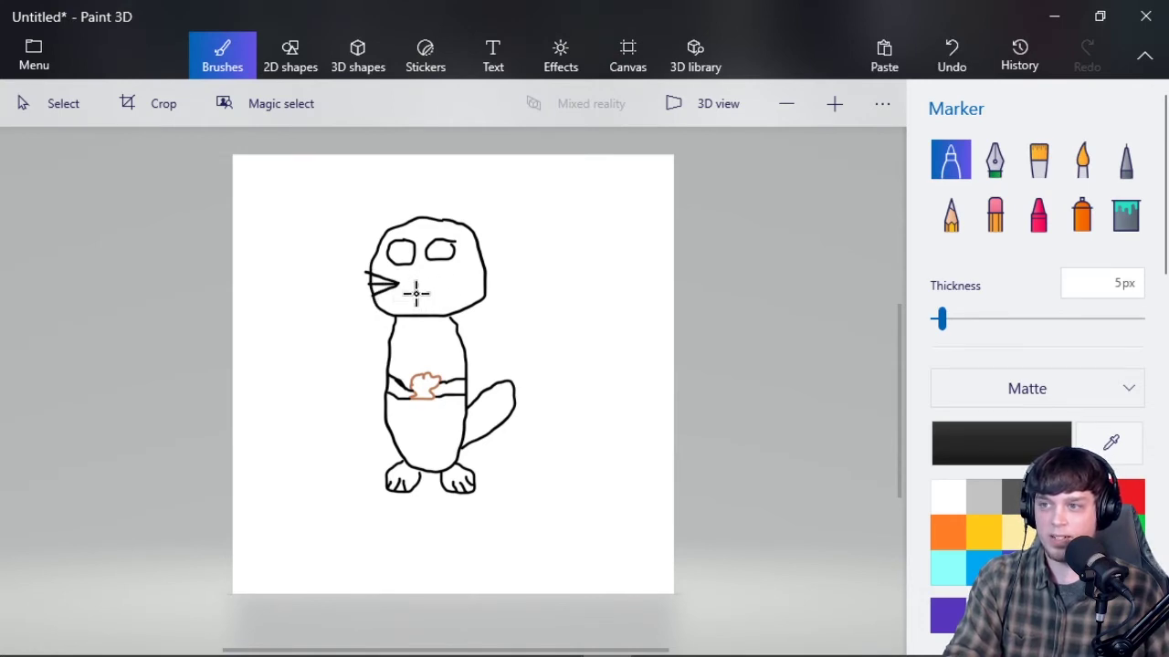
{"action": "left_click_drag", "start_coordinate": [416, 293], "coordinate": [431, 296]}
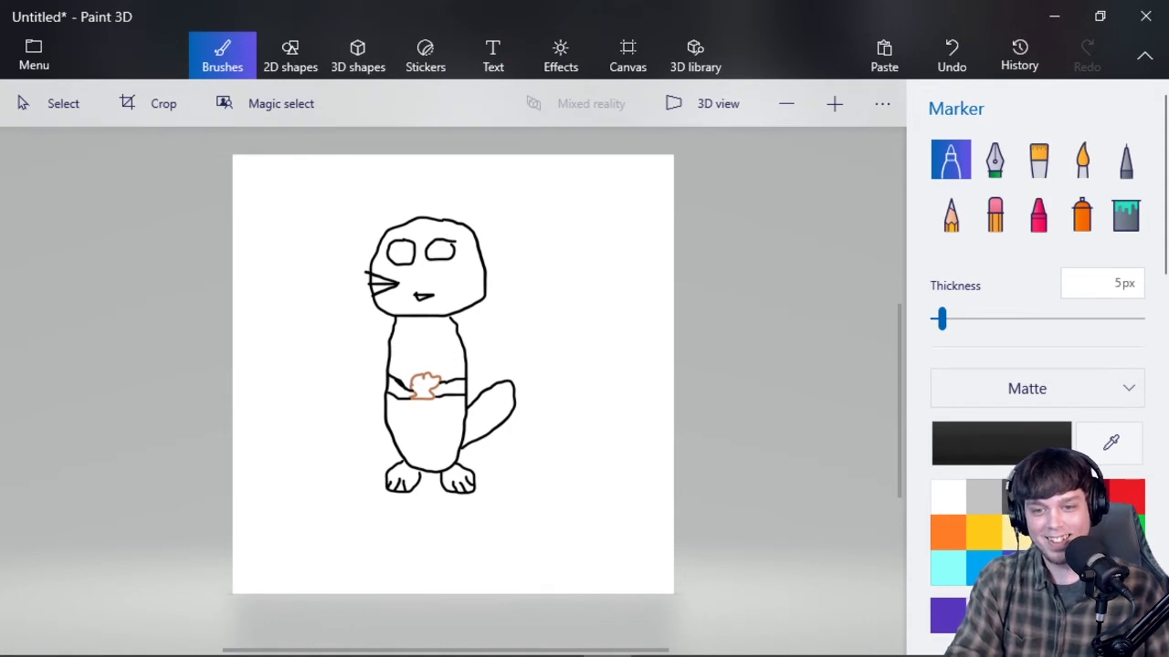
{"action": "left_click", "coordinate": [1091, 568]}
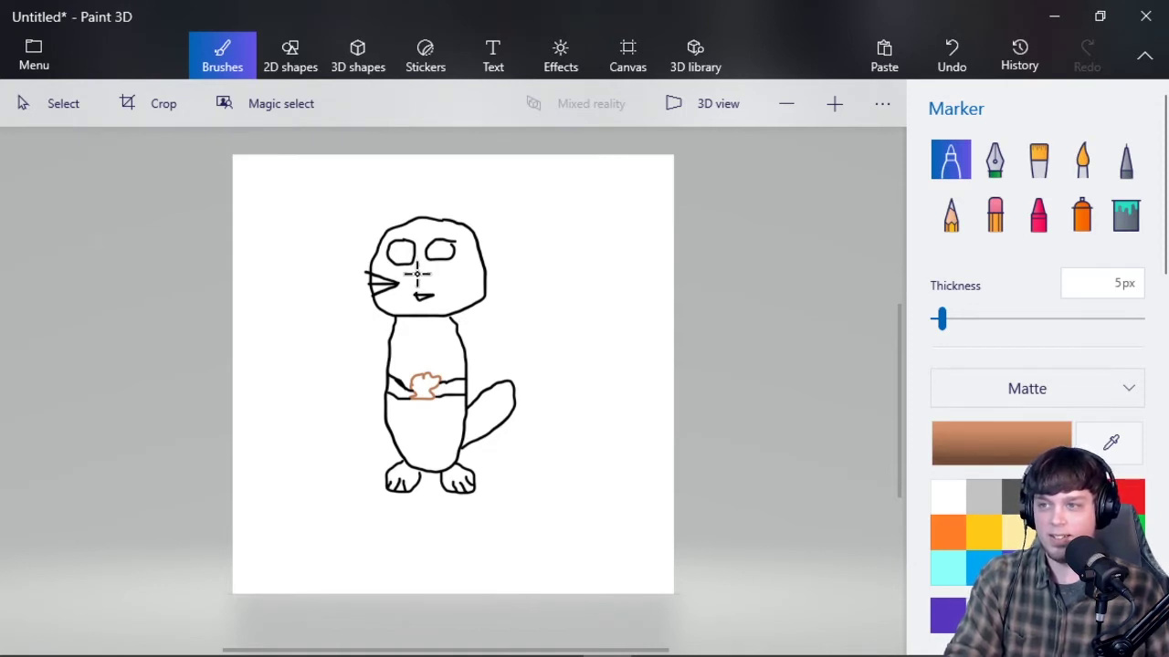
{"action": "key", "text": "ctrl+z"}
{"action": "key", "text": "ctrl+z"}
{"action": "key", "text": "ctrl+z"}
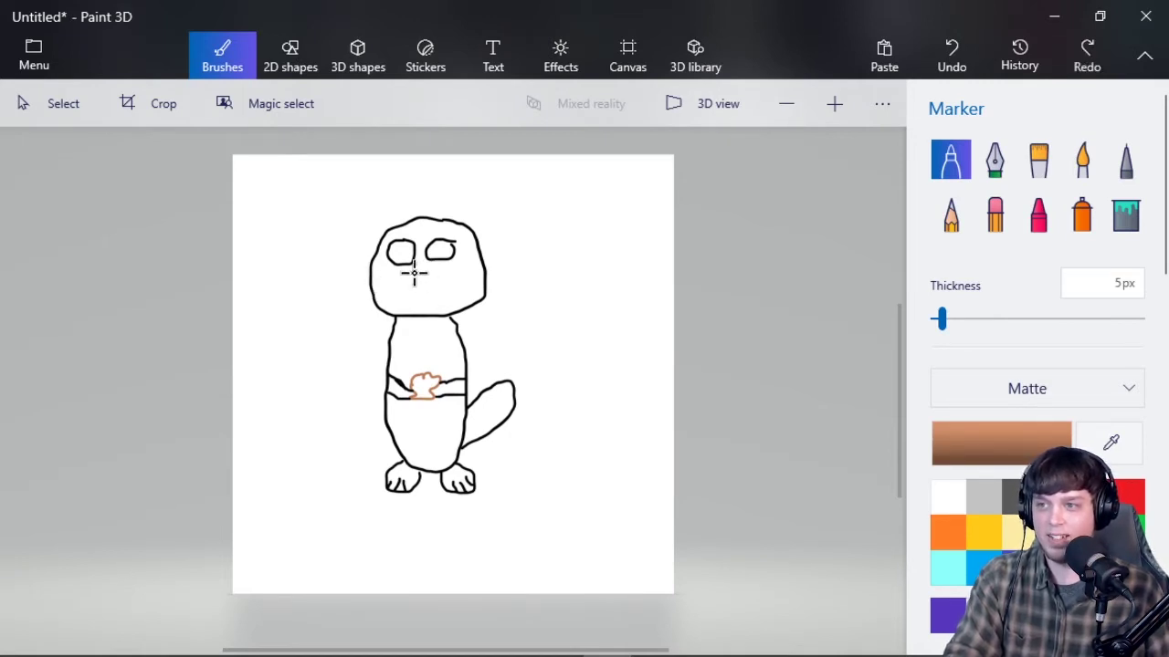
{"action": "left_click_drag", "start_coordinate": [414, 271], "coordinate": [418, 270]}
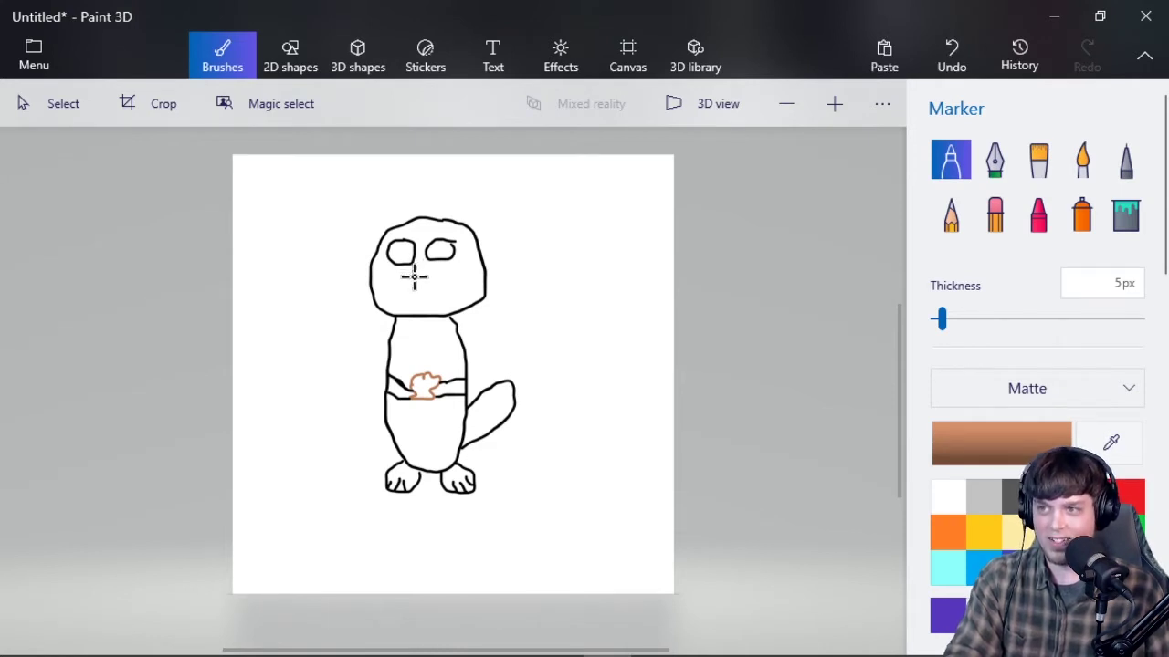
{"action": "key", "text": "ctrl+z"}
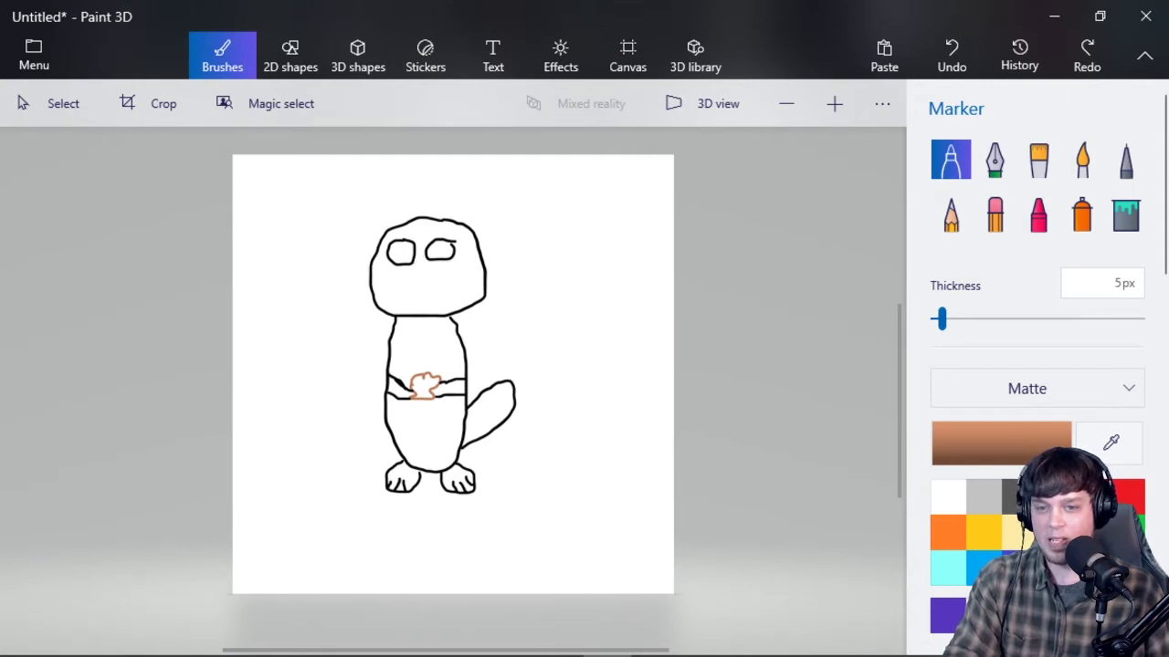
Set the marker to a custom colour slightly darker than the light pink swatch
{"action": "left_click", "coordinate": [1053, 568]}
{"action": "left_click", "coordinate": [1032, 454]}
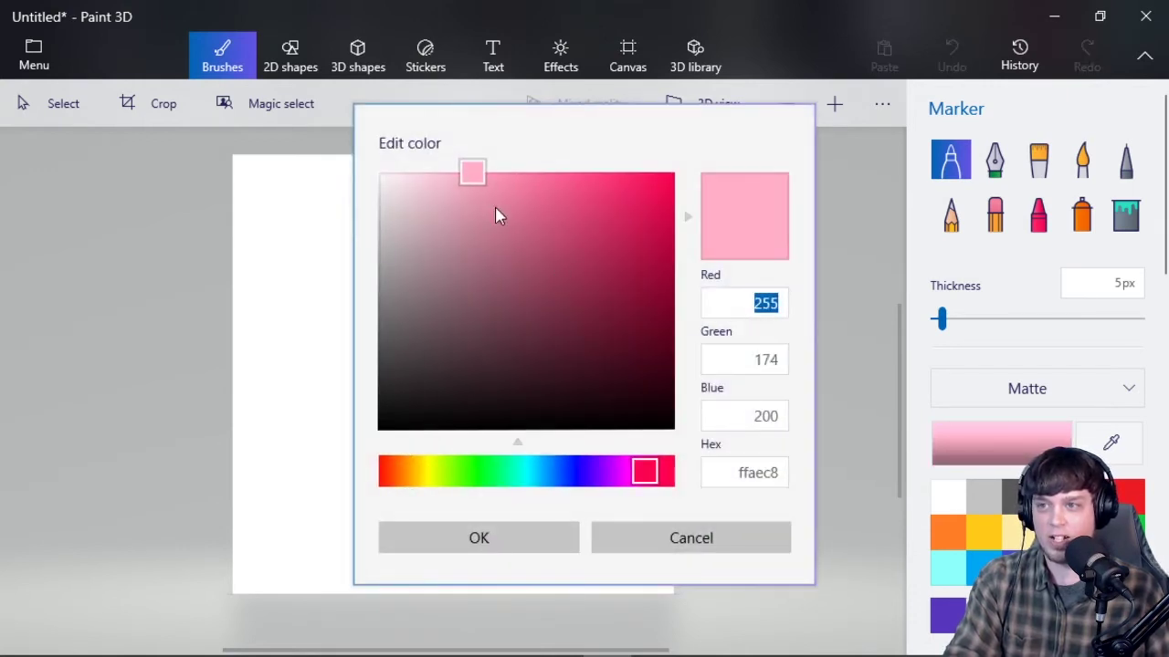
{"action": "left_click_drag", "start_coordinate": [472, 174], "coordinate": [464, 231]}
{"action": "left_click", "coordinate": [566, 535]}
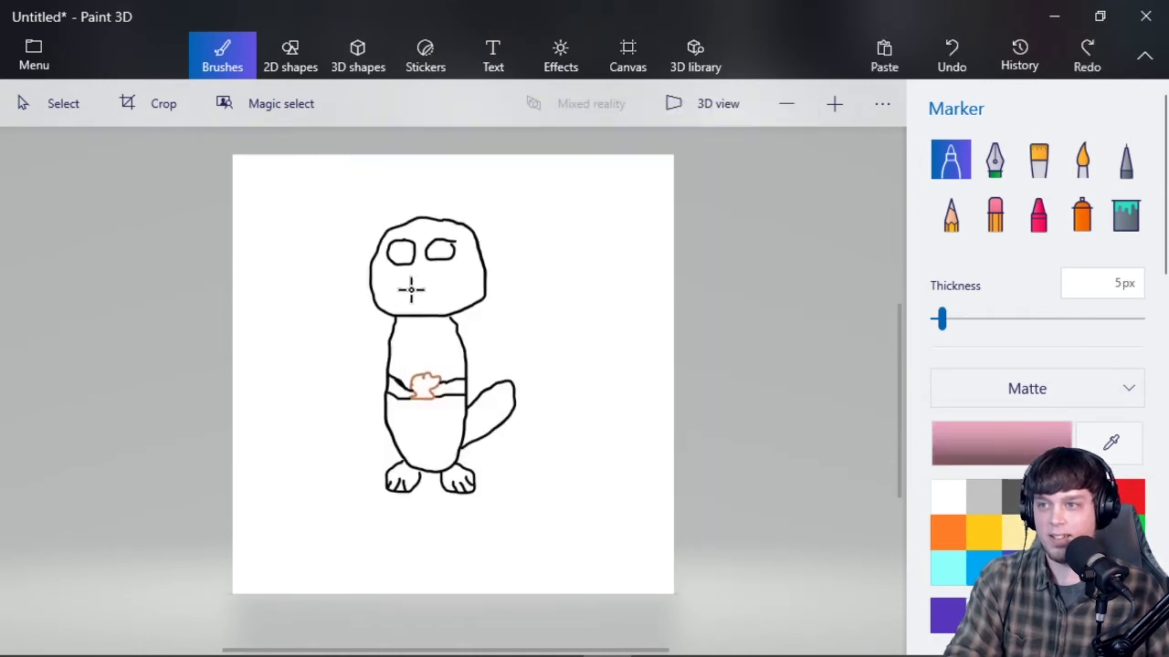
Try several small pink nose outlines below the eyes, undoing each one
{"action": "left_click_drag", "start_coordinate": [411, 269], "coordinate": [438, 310]}
{"action": "key", "text": "ctrl+z"}
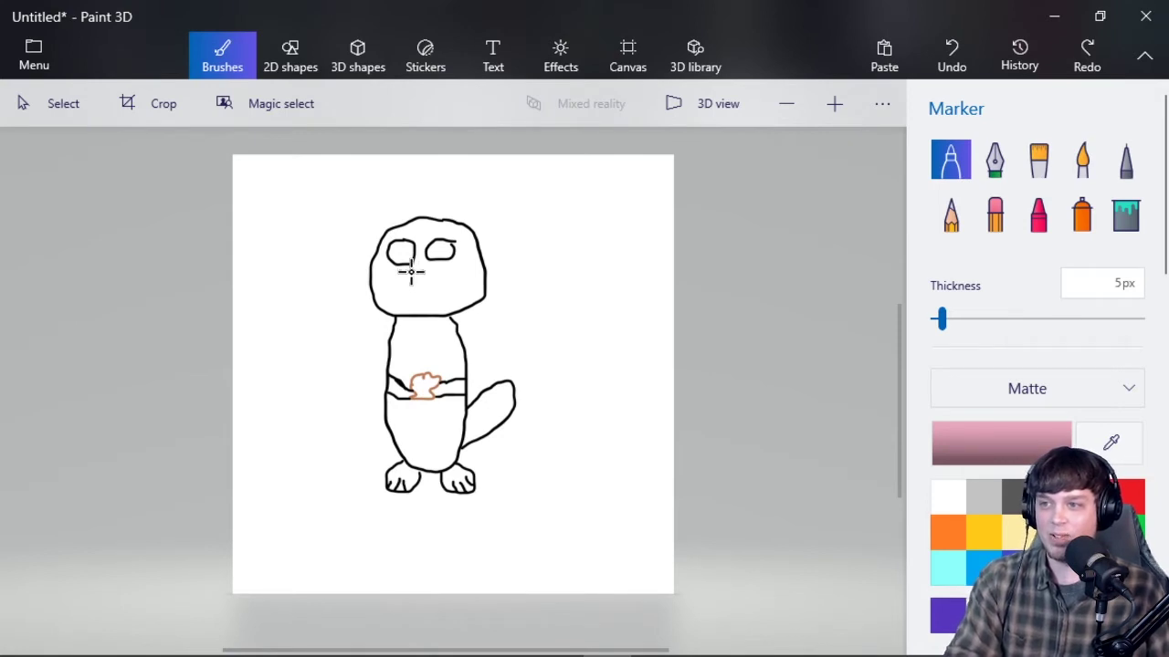
{"action": "left_click_drag", "start_coordinate": [411, 271], "coordinate": [430, 271]}
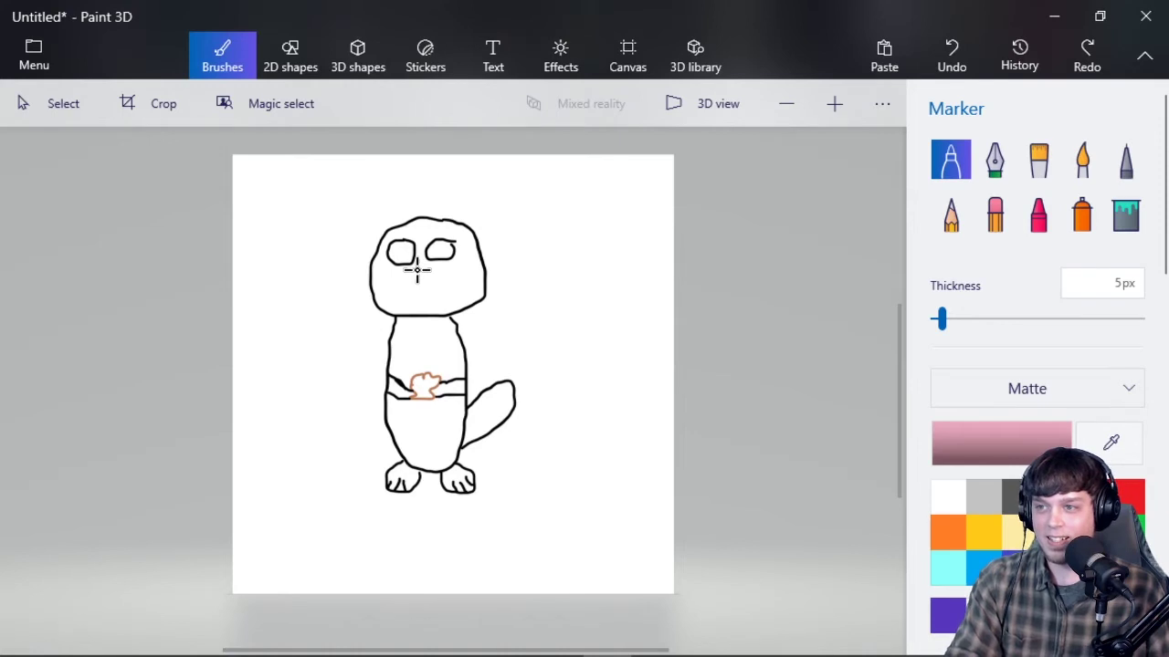
{"action": "mouse_move", "coordinate": [419, 271]}
{"action": "left_mouse_down"}
{"action": "mouse_move", "coordinate": [412, 278]}
{"action": "mouse_move", "coordinate": [428, 272]}
{"action": "left_mouse_up"}
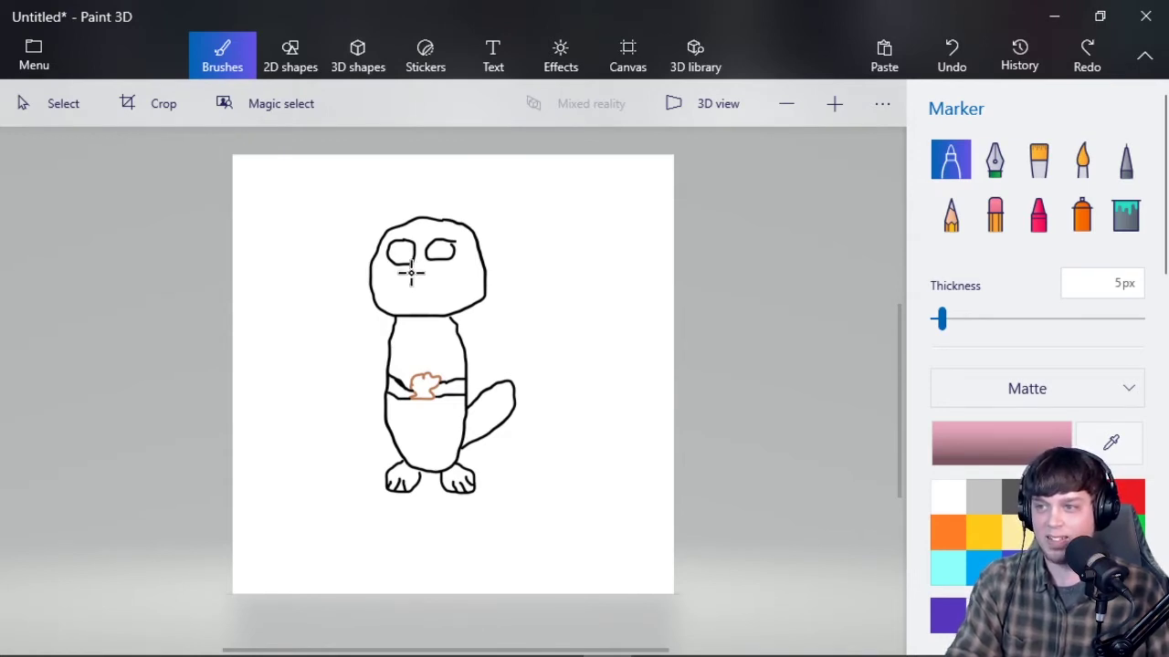
{"action": "left_click_drag", "start_coordinate": [411, 272], "coordinate": [418, 275]}
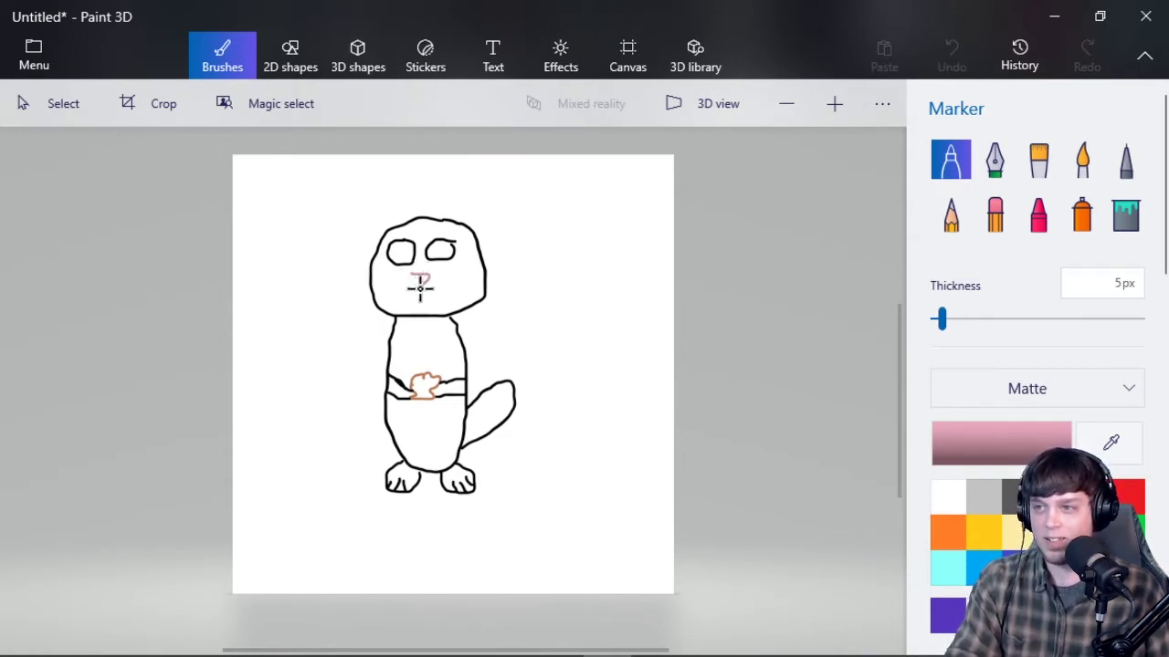
{"action": "mouse_move", "coordinate": [409, 279]}
{"action": "left_mouse_down"}
{"action": "mouse_move", "coordinate": [433, 281]}
{"action": "mouse_move", "coordinate": [416, 272]}
{"action": "left_mouse_up"}
{"action": "key", "text": "ctrl+z"}
{"action": "key", "text": "ctrl+z"}
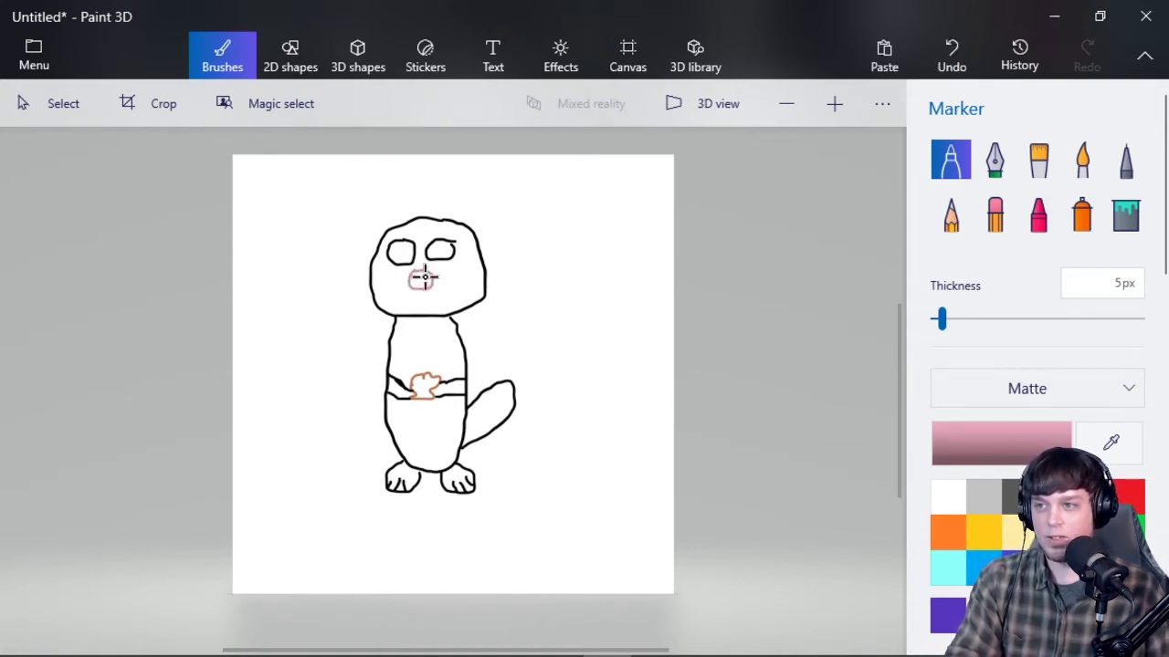
{"action": "key", "text": "ctrl+z"}
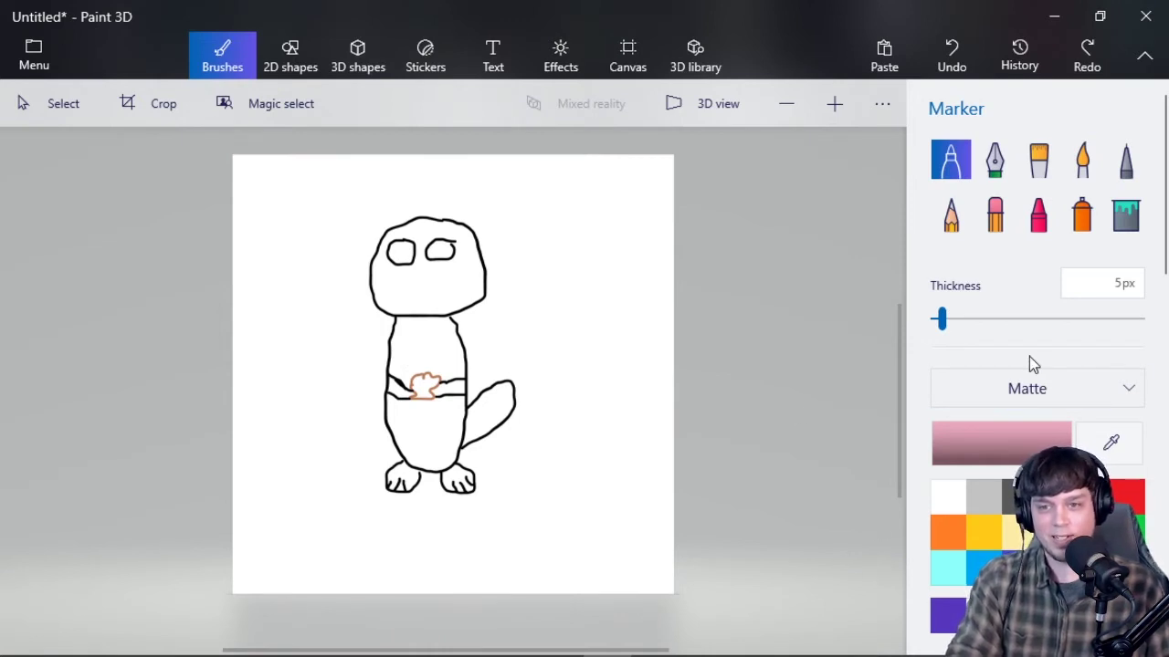
Choose the light pink swatch again and darken it slightly to a muted pink marker colour
{"action": "left_click", "coordinate": [985, 531]}
{"action": "left_click", "coordinate": [1055, 497]}
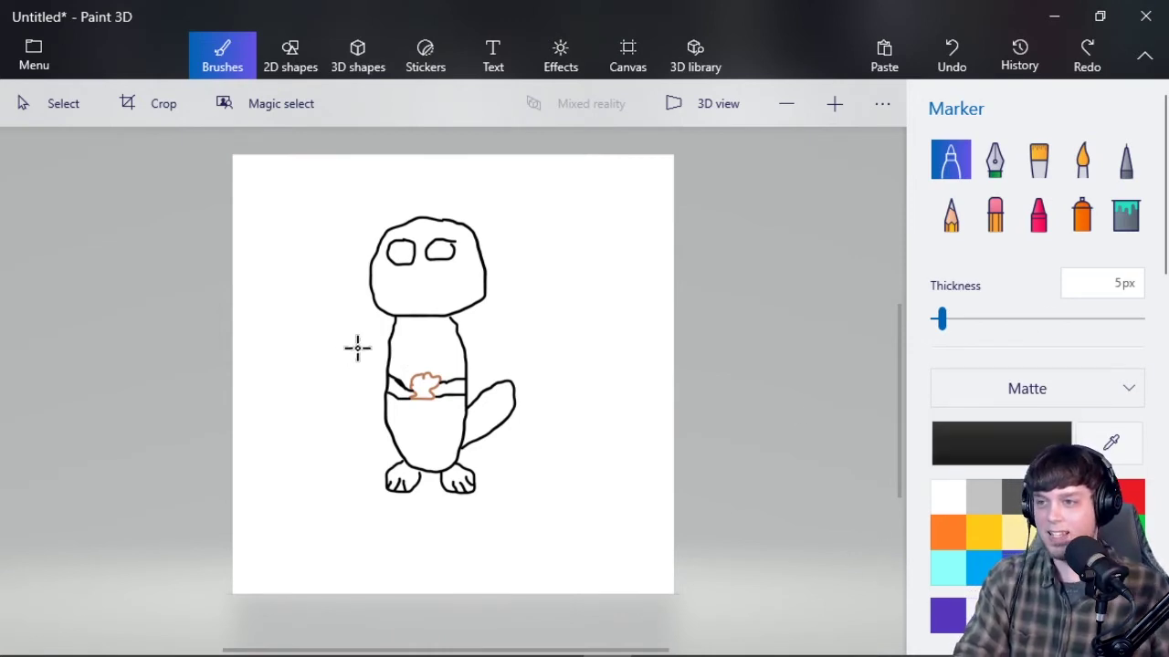
{"action": "left_click", "coordinate": [991, 615]}
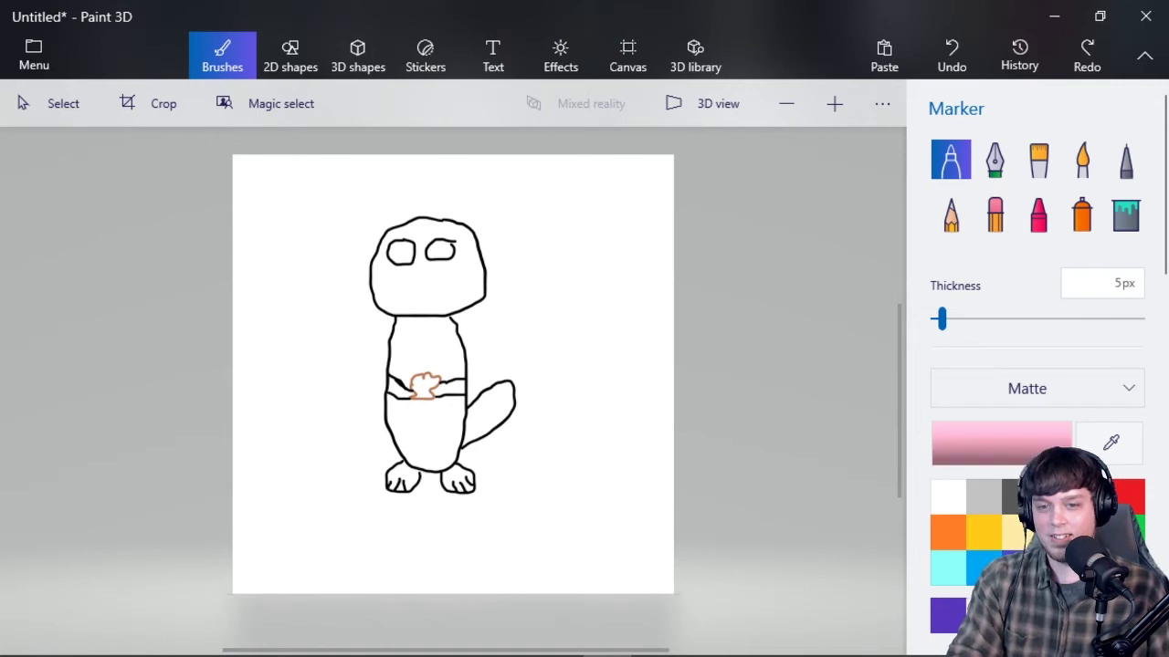
{"action": "left_click", "coordinate": [1000, 442]}
{"action": "left_click_drag", "start_coordinate": [465, 187], "coordinate": [467, 219]}
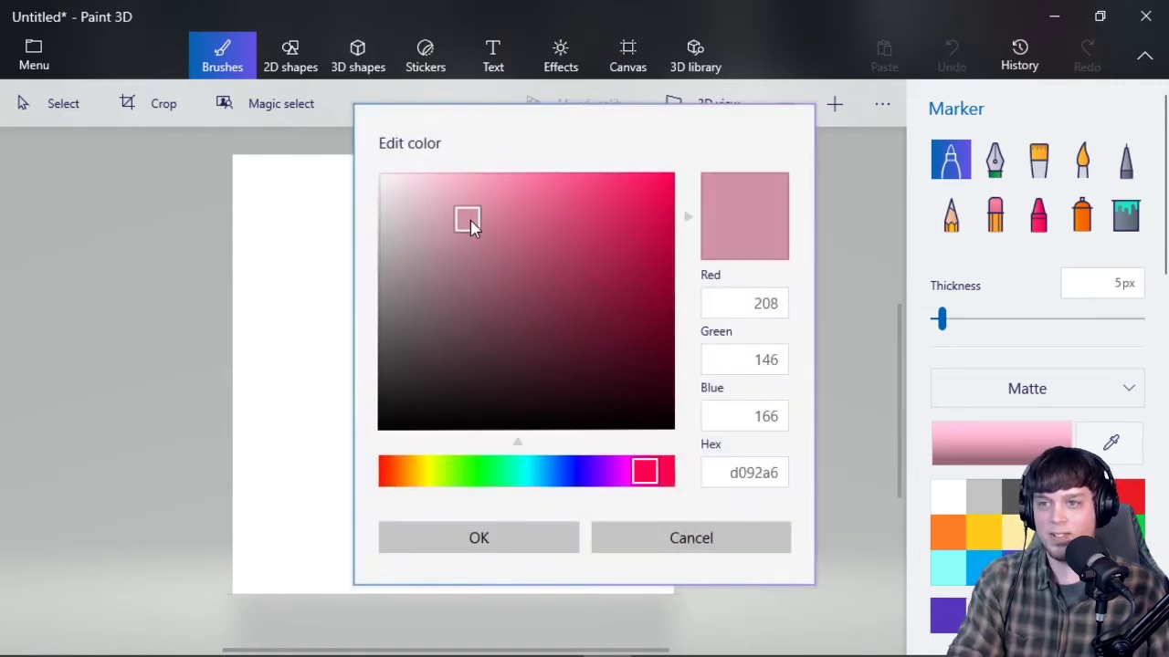
{"action": "left_click", "coordinate": [568, 539]}
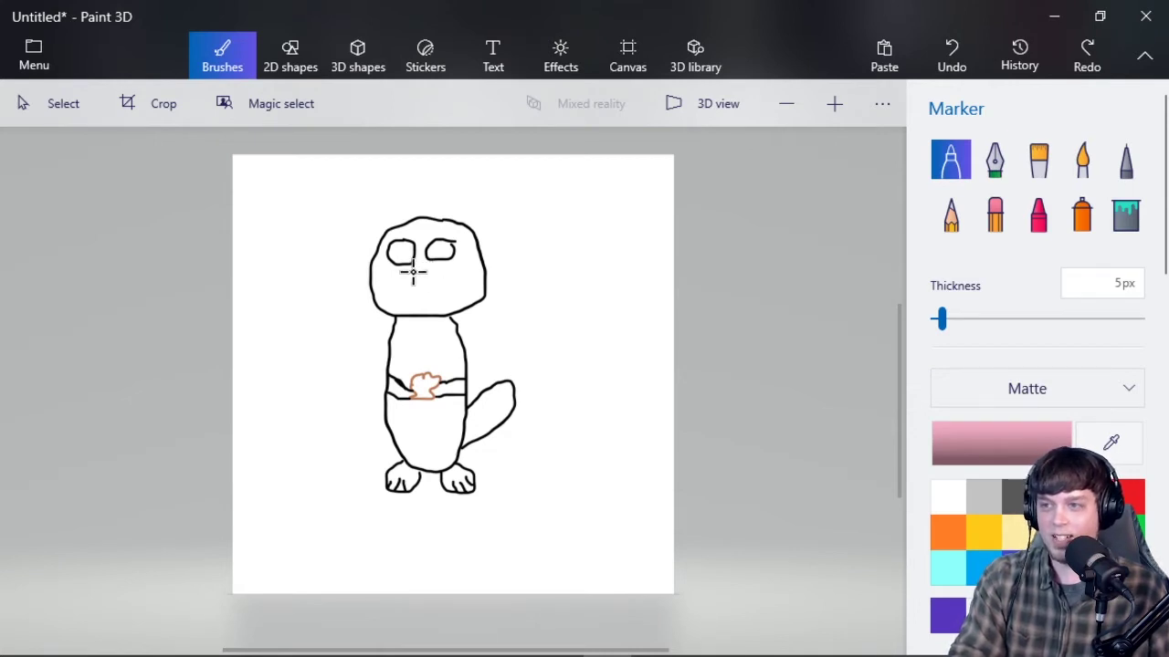
Draw a small oval pink nose just below and between the eyes, discarding the earlier nose attempts
{"action": "mouse_move", "coordinate": [412, 269]}
{"action": "left_mouse_down"}
{"action": "mouse_move", "coordinate": [435, 259]}
{"action": "mouse_move", "coordinate": [419, 274]}
{"action": "mouse_move", "coordinate": [418, 263]}
{"action": "mouse_move", "coordinate": [427, 270]}
{"action": "left_mouse_up"}
{"action": "key", "text": "ctrl+z"}
{"action": "key", "text": "ctrl+z"}
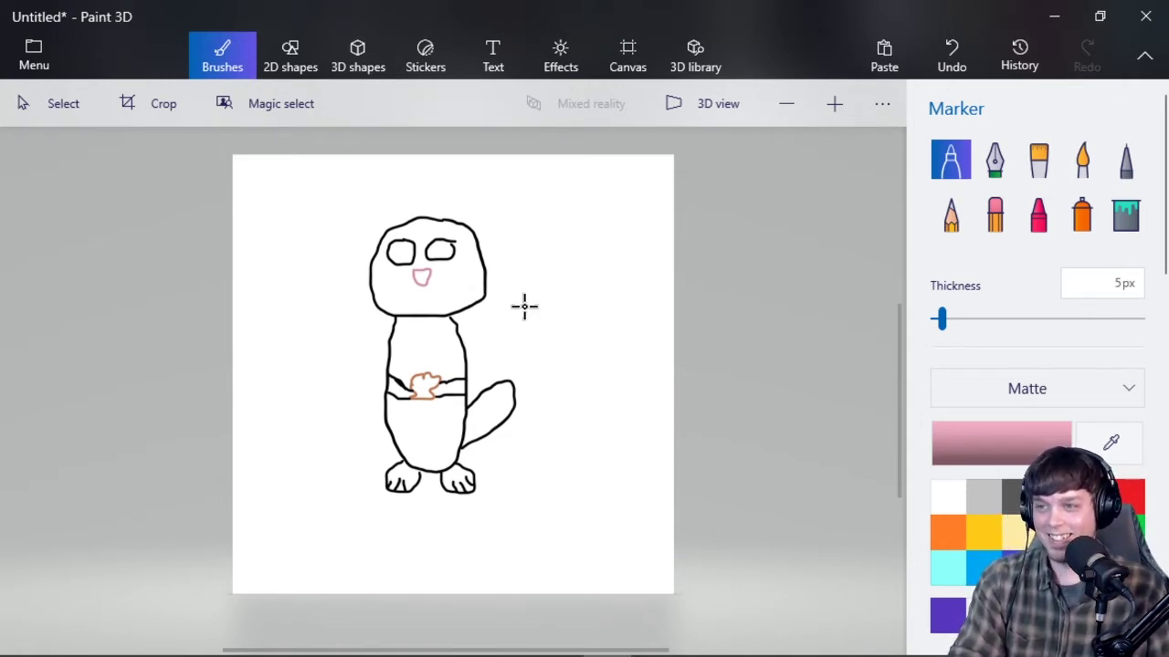
{"action": "key", "text": "ctrl+z"}
{"action": "left_click_drag", "start_coordinate": [414, 271], "coordinate": [420, 274]}
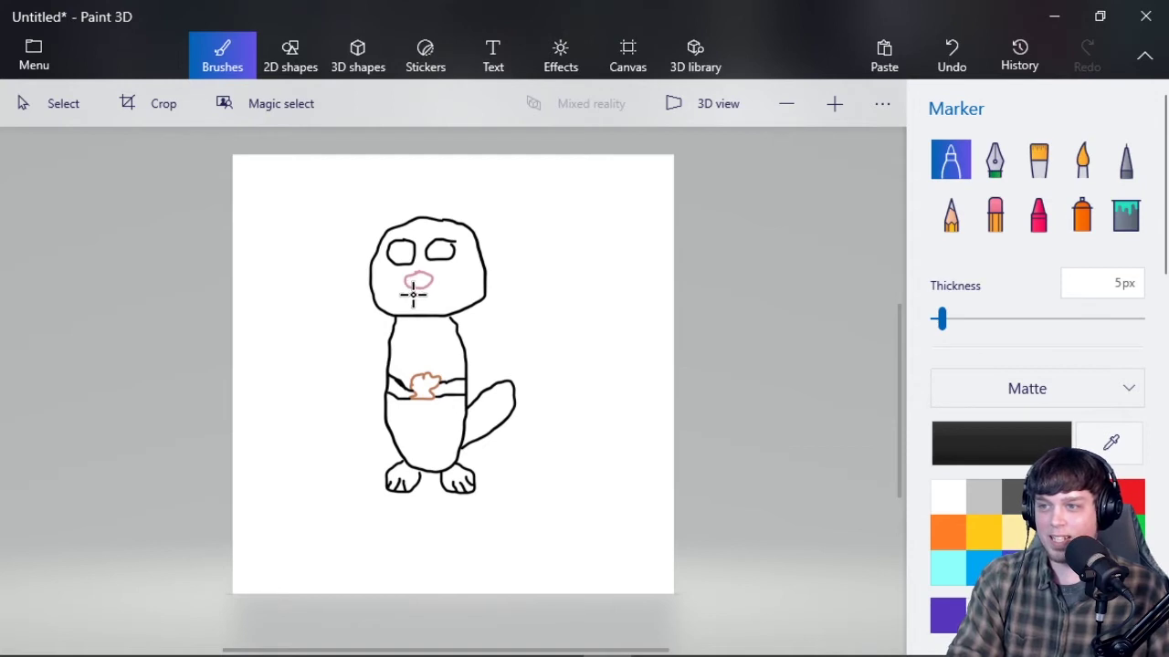
Draw a small triangular black mouth below the nose and add three whisker dots on each side of it
{"action": "left_click_drag", "start_coordinate": [413, 294], "coordinate": [411, 296]}
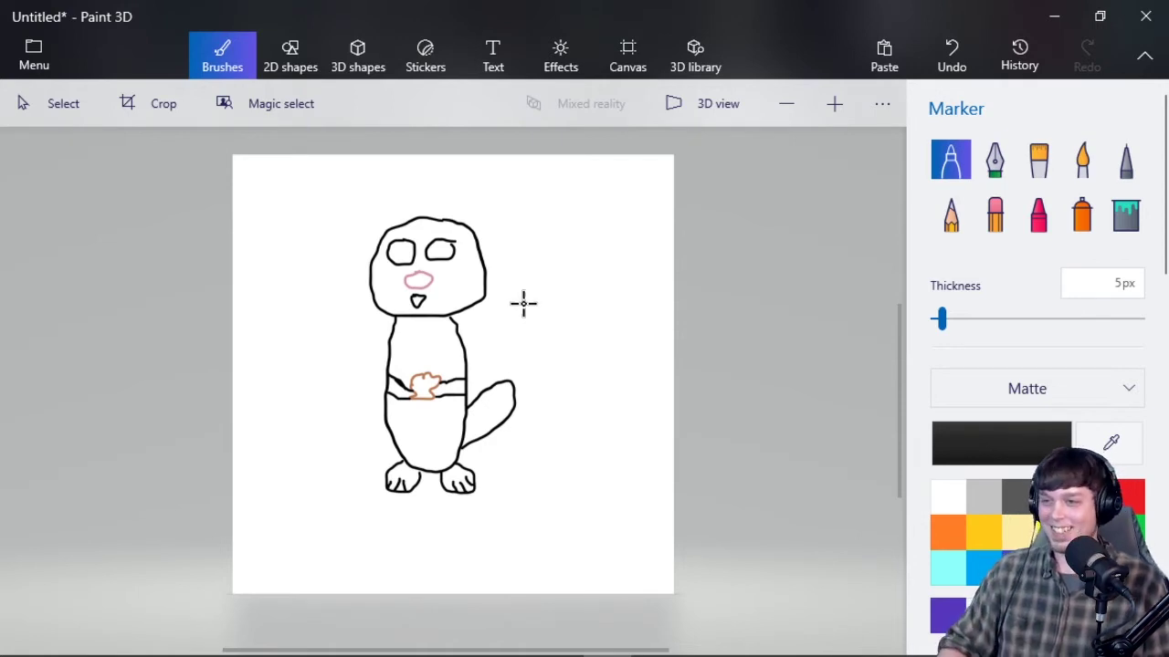
{"action": "left_click", "coordinate": [394, 291]}
{"action": "left_click", "coordinate": [397, 289]}
{"action": "left_click", "coordinate": [397, 293]}
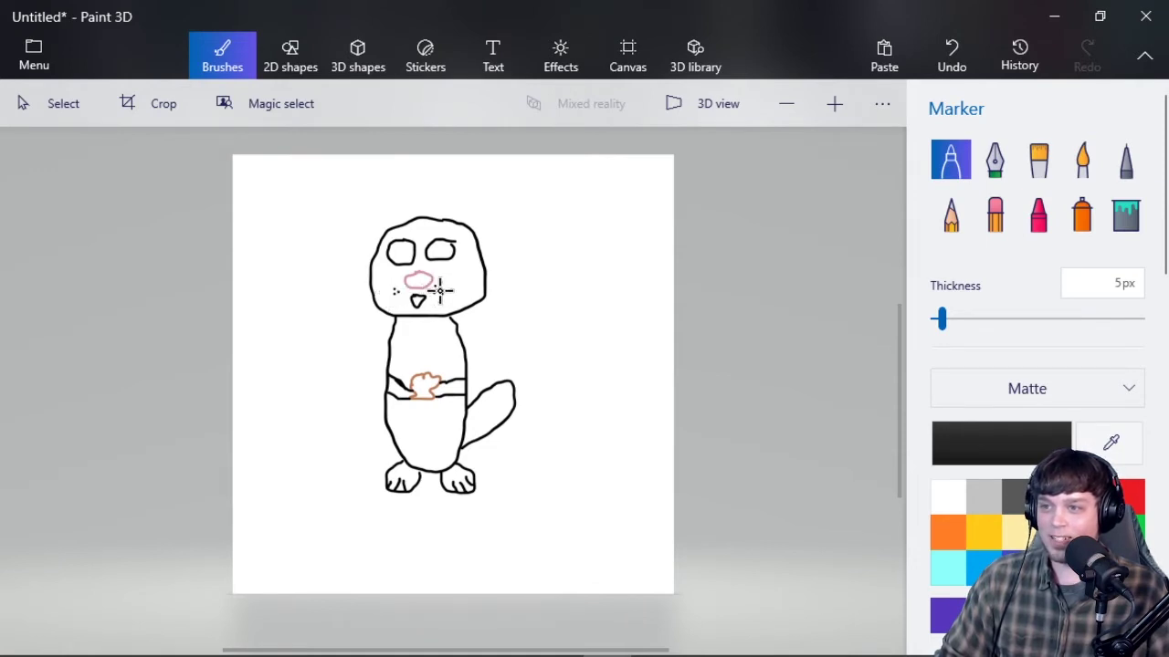
{"action": "left_click", "coordinate": [436, 289]}
{"action": "left_click", "coordinate": [434, 293]}
{"action": "left_click", "coordinate": [441, 292]}
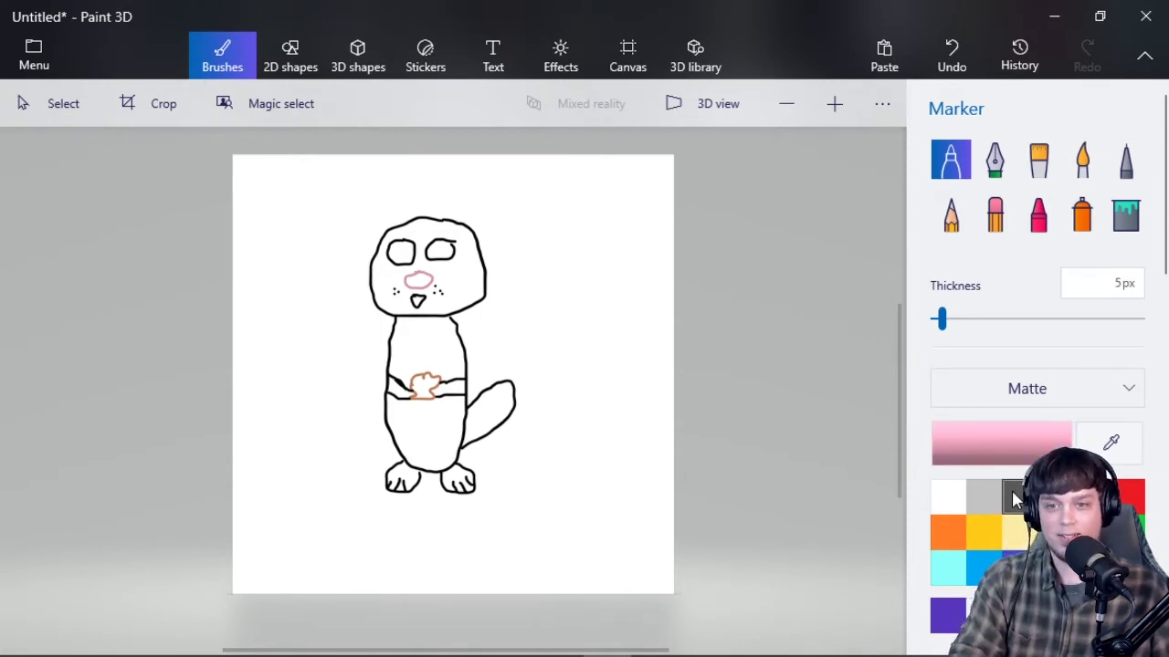
Add two small nostrils inside the nose in a darker custom pink
{"action": "left_click", "coordinate": [995, 444]}
{"action": "mouse_move", "coordinate": [504, 207]}
{"action": "left_mouse_down"}
{"action": "mouse_move", "coordinate": [480, 208]}
{"action": "mouse_move", "coordinate": [468, 238]}
{"action": "left_mouse_up"}
{"action": "left_click", "coordinate": [506, 527]}
{"action": "left_click_drag", "start_coordinate": [408, 276], "coordinate": [414, 283]}
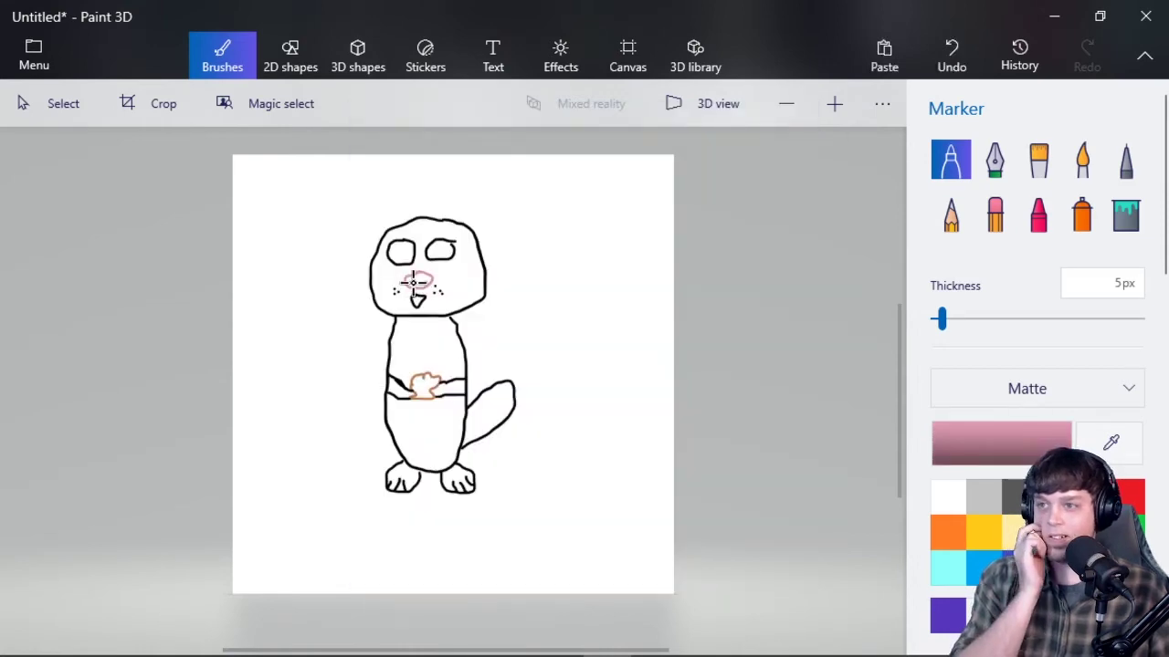
{"action": "scroll", "coordinate": [411, 279], "scroll_direction": "up", "scroll_amount": 6}
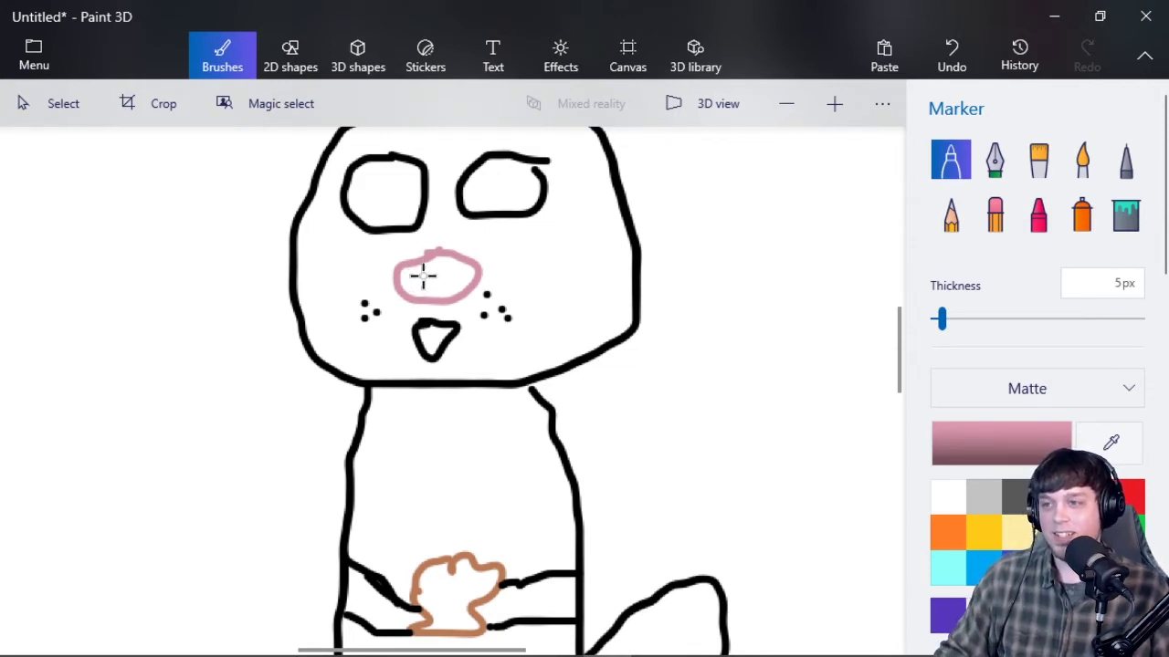
{"action": "left_click", "coordinate": [421, 275]}
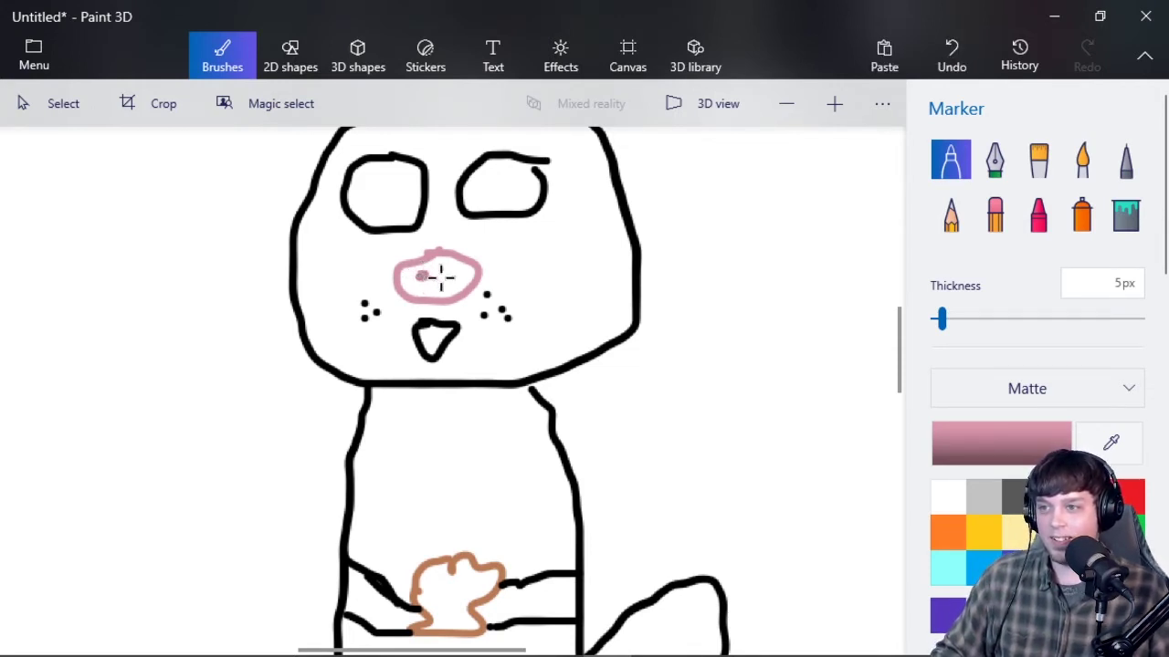
{"action": "left_click_drag", "start_coordinate": [437, 274], "coordinate": [440, 277]}
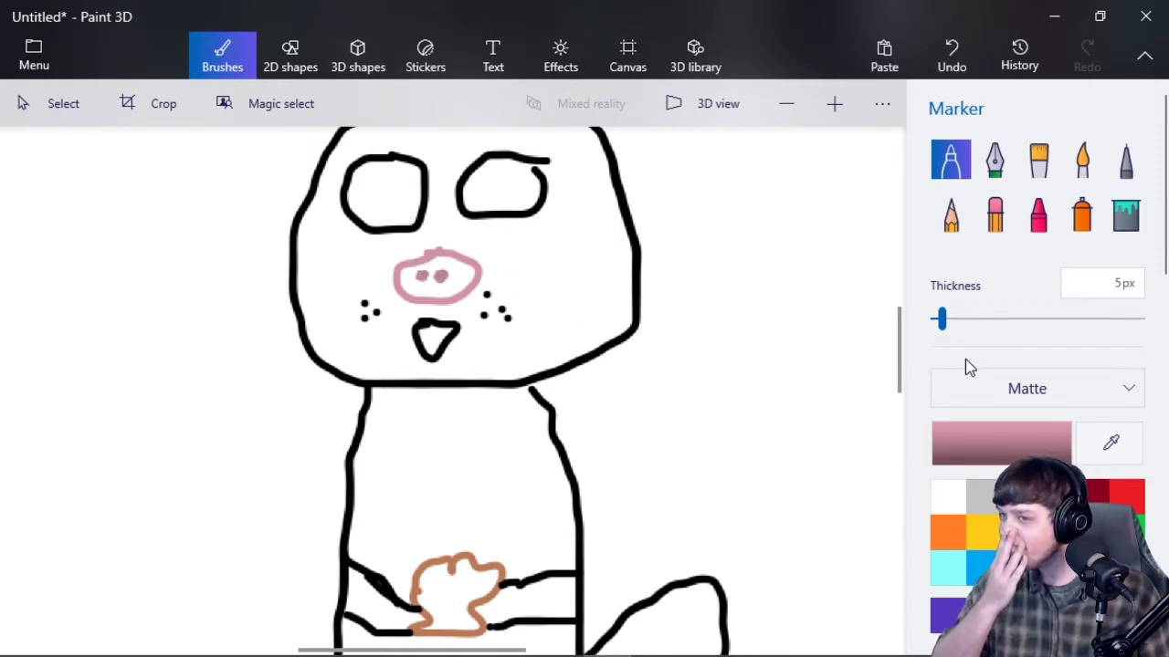
Erase the overhanging line end at the upper corner of the right eye and close its outline with a black marker stroke
{"action": "left_click", "coordinate": [1020, 498]}
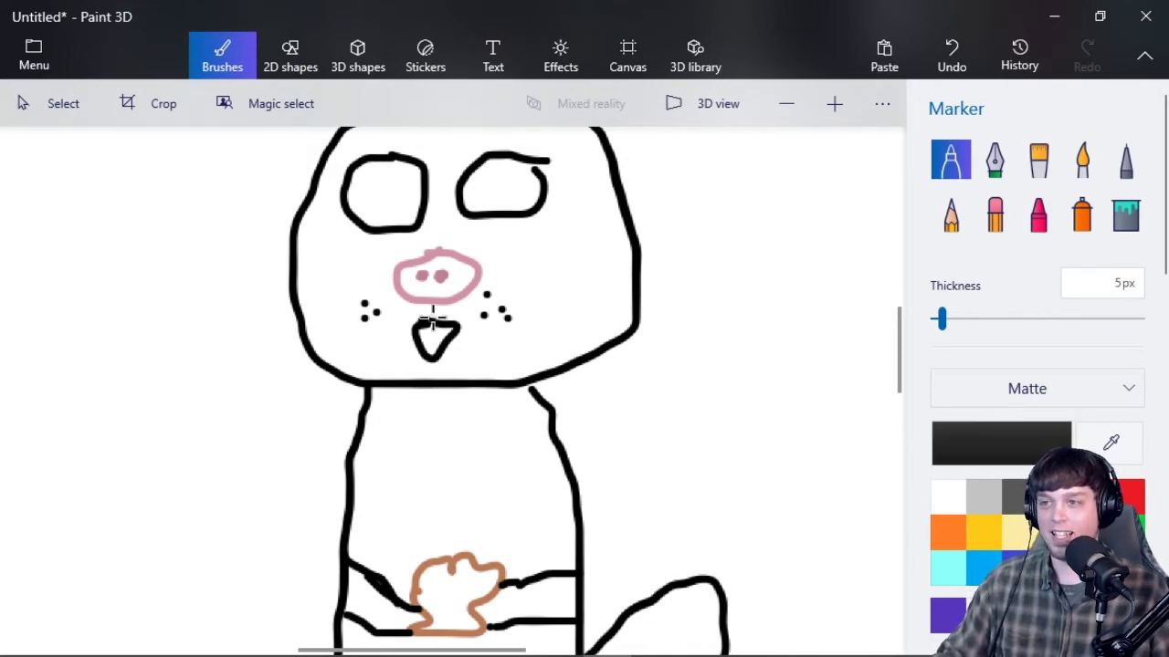
{"action": "scroll", "coordinate": [696, 318], "scroll_direction": "down", "scroll_amount": 2}
{"action": "scroll", "coordinate": [878, 363], "scroll_direction": "down", "scroll_amount": 2}
{"action": "scroll", "coordinate": [684, 319], "scroll_direction": "up", "scroll_amount": 5}
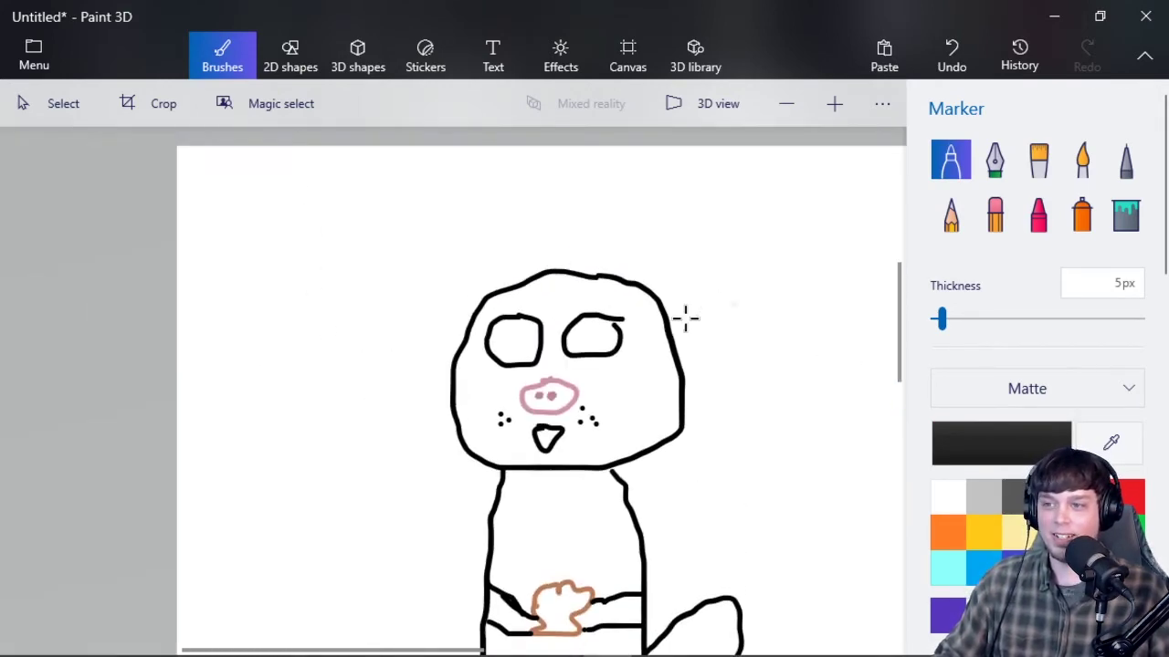
{"action": "scroll", "coordinate": [585, 315], "scroll_direction": "up", "scroll_amount": 2}
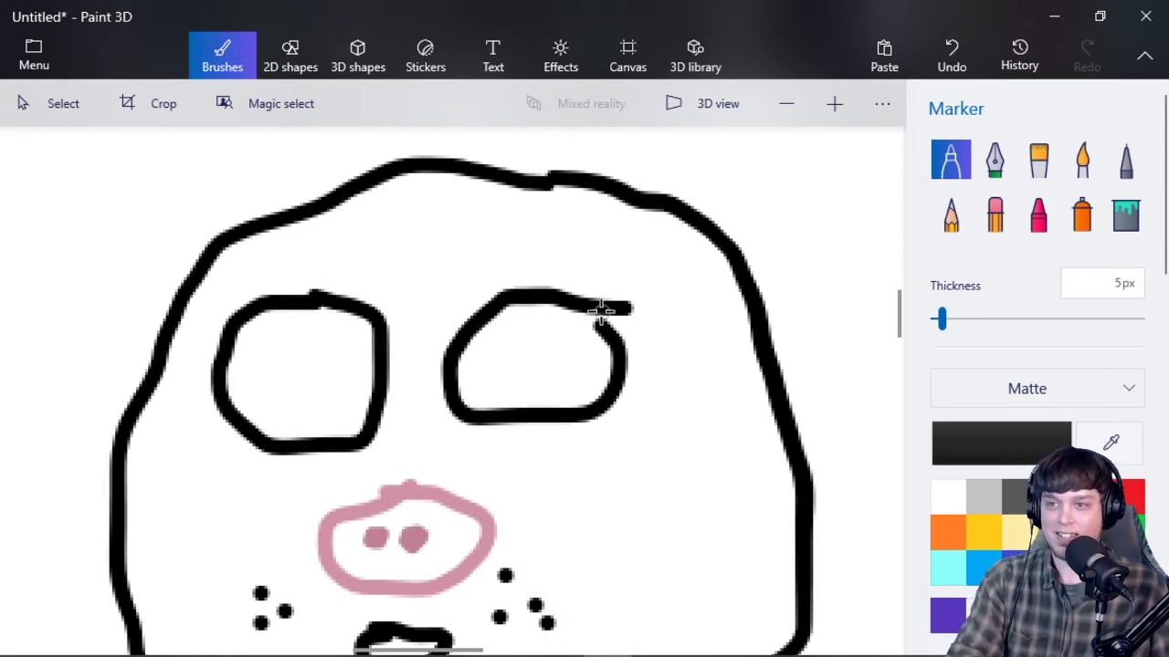
{"action": "left_click", "coordinate": [988, 226]}
{"action": "left_click_drag", "start_coordinate": [608, 295], "coordinate": [634, 292]}
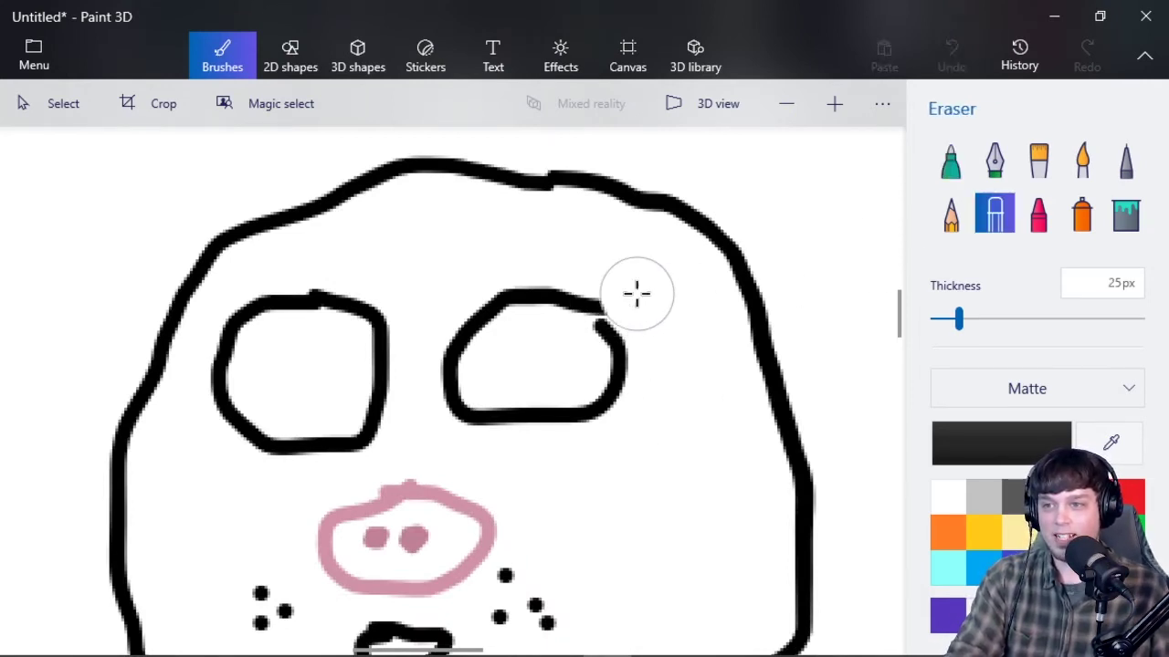
{"action": "left_click", "coordinate": [950, 161]}
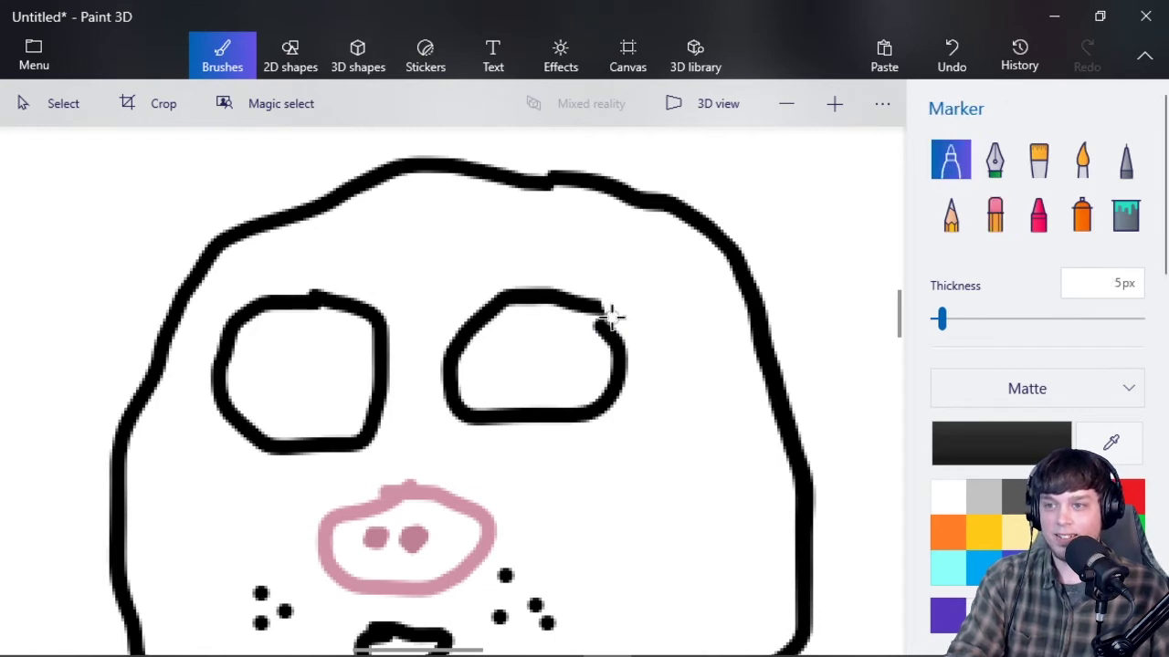
{"action": "left_click_drag", "start_coordinate": [600, 313], "coordinate": [621, 360]}
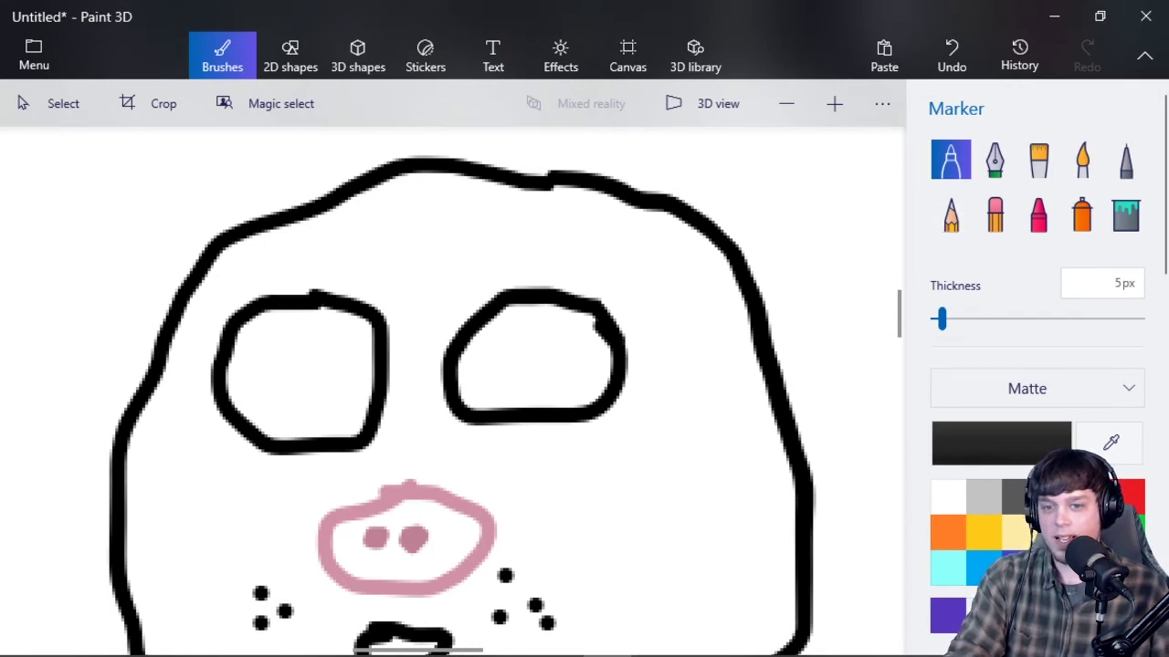
Choose brown for the marker and try out iris shapes inside the left eye, undoing each attempt
{"action": "left_click", "coordinate": [1128, 567]}
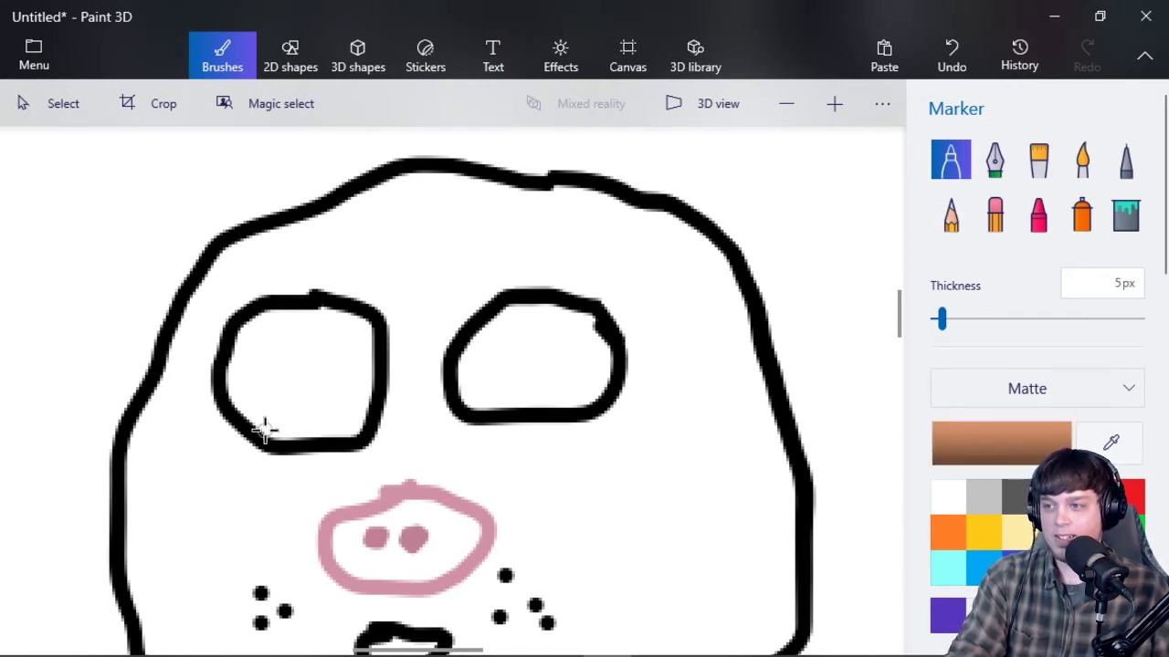
{"action": "left_click", "coordinate": [281, 314]}
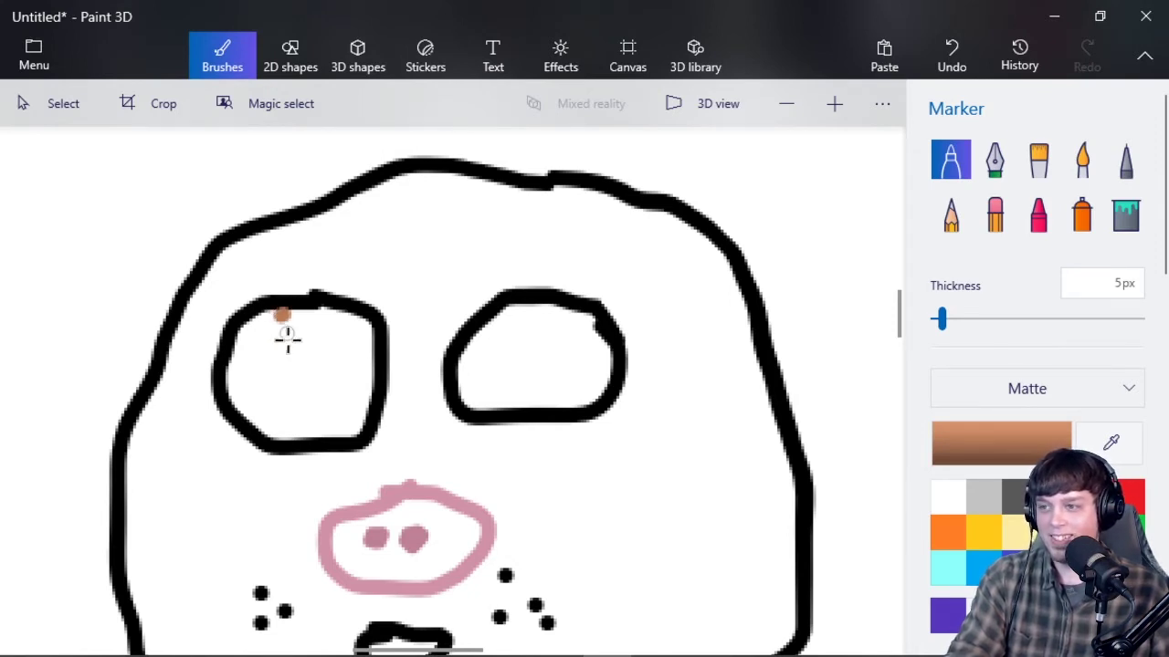
{"action": "key", "text": "ctrl+z"}
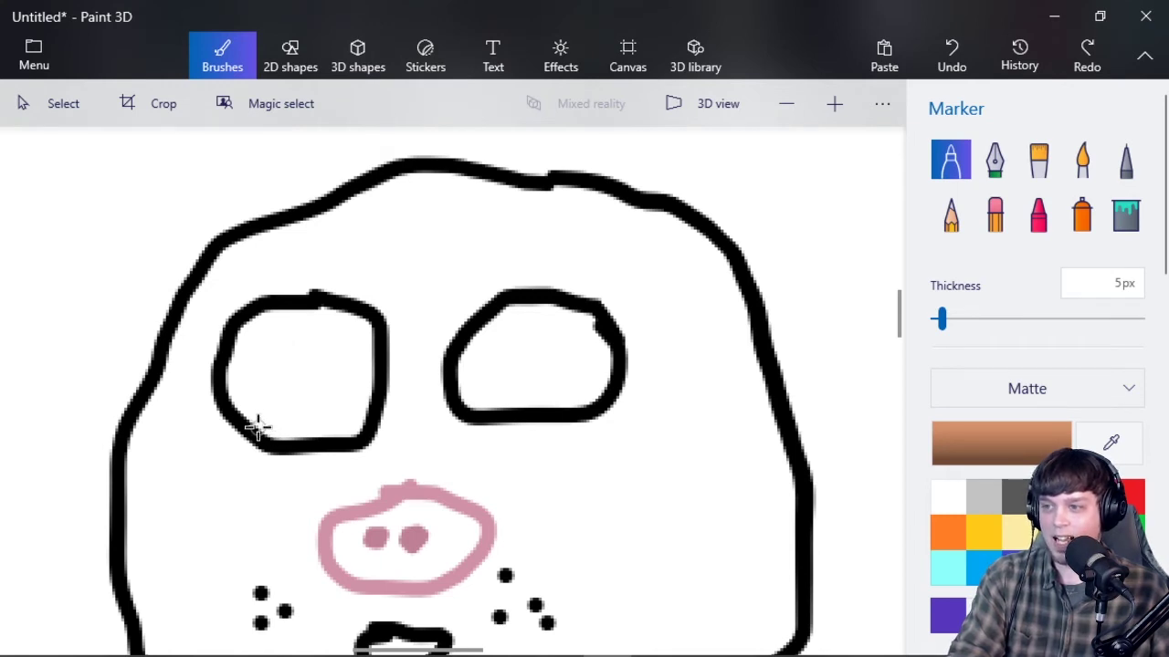
{"action": "mouse_move", "coordinate": [258, 425]}
{"action": "left_mouse_down"}
{"action": "mouse_move", "coordinate": [253, 410]}
{"action": "mouse_move", "coordinate": [308, 368]}
{"action": "mouse_move", "coordinate": [372, 351]}
{"action": "left_mouse_up"}
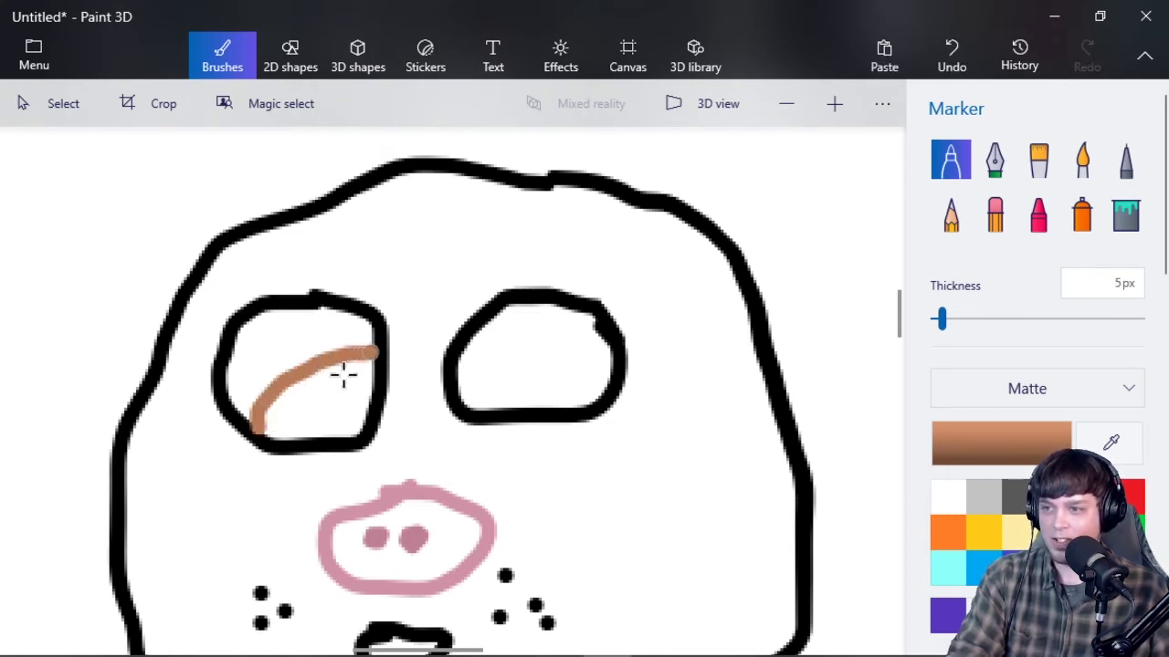
{"action": "key", "text": "ctrl+z"}
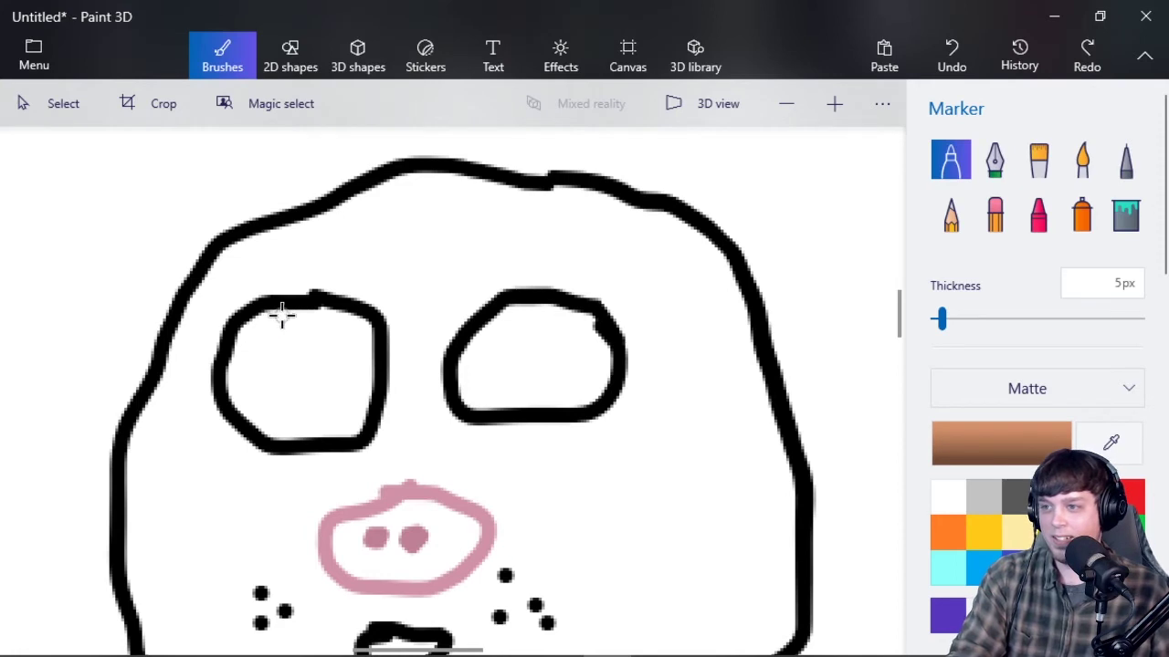
{"action": "mouse_move", "coordinate": [283, 307]}
{"action": "left_mouse_down"}
{"action": "mouse_move", "coordinate": [286, 420]}
{"action": "mouse_move", "coordinate": [317, 438]}
{"action": "mouse_move", "coordinate": [285, 310]}
{"action": "left_mouse_up"}
{"action": "key", "text": "ctrl+z"}
{"action": "key", "text": "ctrl+z"}
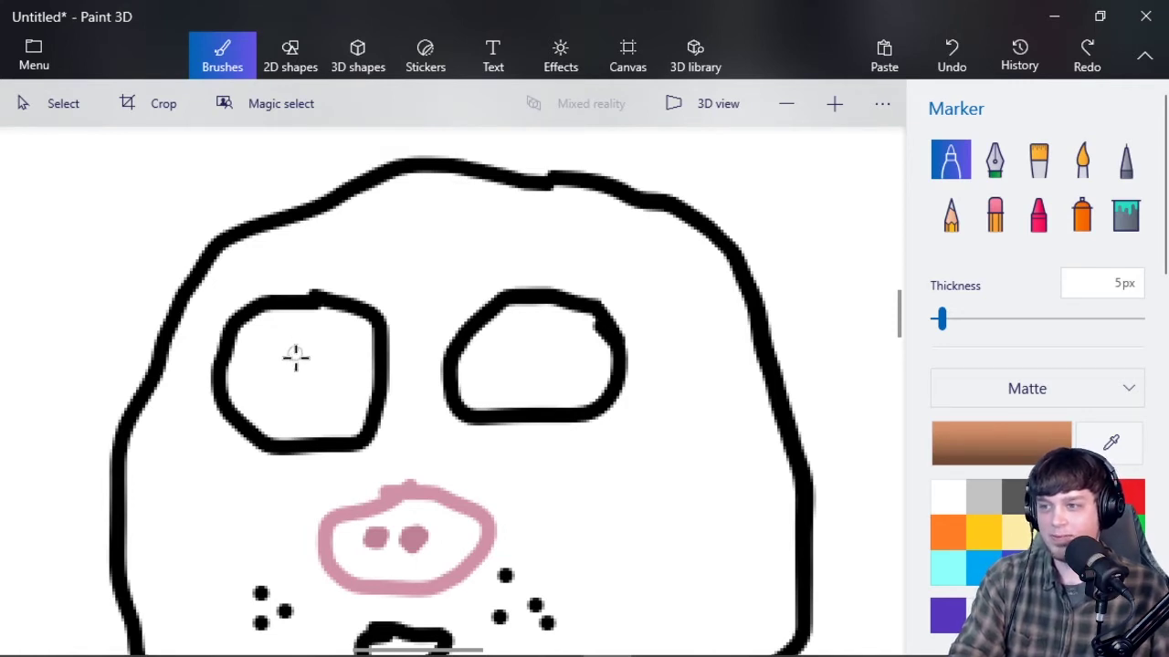
Draw a solid round brown iris in the middle of the left eye, removing stray marks around it
{"action": "mouse_move", "coordinate": [305, 349]}
{"action": "left_mouse_down"}
{"action": "mouse_move", "coordinate": [277, 354]}
{"action": "mouse_move", "coordinate": [310, 390]}
{"action": "mouse_move", "coordinate": [299, 419]}
{"action": "mouse_move", "coordinate": [306, 342]}
{"action": "mouse_move", "coordinate": [309, 381]}
{"action": "mouse_move", "coordinate": [286, 395]}
{"action": "mouse_move", "coordinate": [303, 419]}
{"action": "mouse_move", "coordinate": [291, 414]}
{"action": "mouse_move", "coordinate": [317, 405]}
{"action": "mouse_move", "coordinate": [340, 388]}
{"action": "left_mouse_up"}
{"action": "key", "text": "ctrl+z"}
{"action": "scroll", "coordinate": [331, 438], "scroll_direction": "down", "scroll_amount": 3}
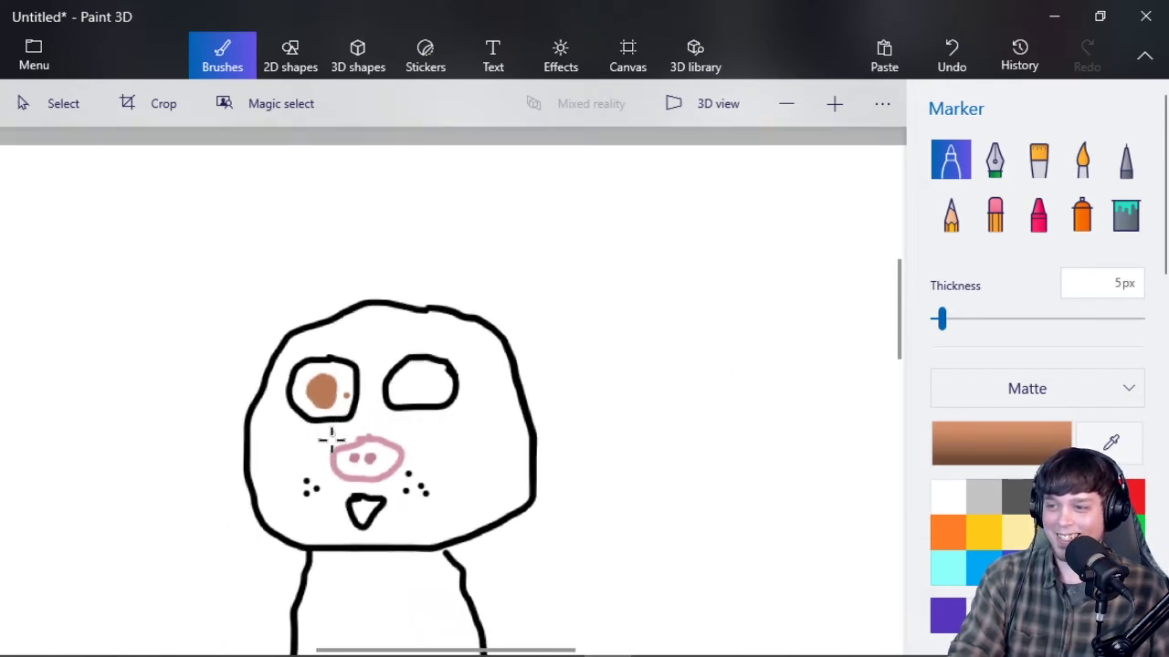
{"action": "scroll", "coordinate": [332, 438], "scroll_direction": "up", "scroll_amount": 3}
{"action": "mouse_move", "coordinate": [323, 313]}
{"action": "left_mouse_down"}
{"action": "mouse_move", "coordinate": [269, 347]}
{"action": "mouse_move", "coordinate": [348, 287]}
{"action": "mouse_move", "coordinate": [303, 335]}
{"action": "mouse_move", "coordinate": [329, 289]}
{"action": "mouse_move", "coordinate": [278, 336]}
{"action": "mouse_move", "coordinate": [332, 334]}
{"action": "mouse_move", "coordinate": [301, 314]}
{"action": "mouse_move", "coordinate": [311, 374]}
{"action": "mouse_move", "coordinate": [334, 335]}
{"action": "mouse_move", "coordinate": [364, 345]}
{"action": "left_mouse_up"}
{"action": "mouse_move", "coordinate": [332, 285]}
{"action": "left_mouse_down"}
{"action": "mouse_move", "coordinate": [305, 320]}
{"action": "mouse_move", "coordinate": [351, 280]}
{"action": "mouse_move", "coordinate": [281, 286]}
{"action": "left_mouse_up"}
{"action": "key", "text": "ctrl+z"}
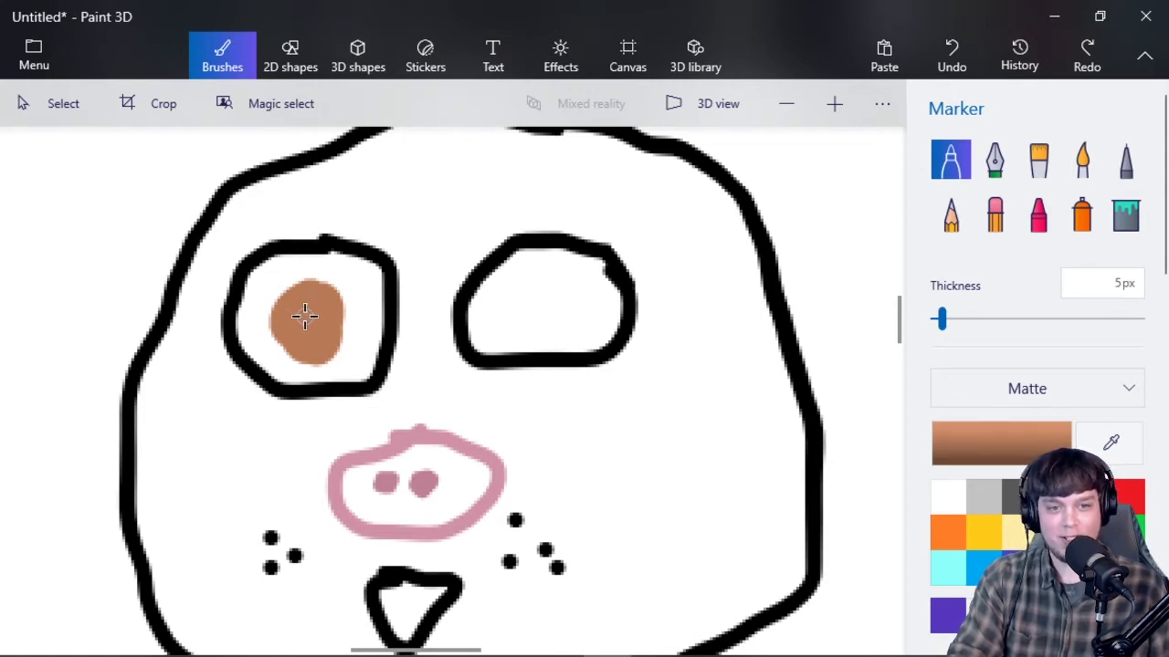
{"action": "left_click_drag", "start_coordinate": [309, 311], "coordinate": [327, 329]}
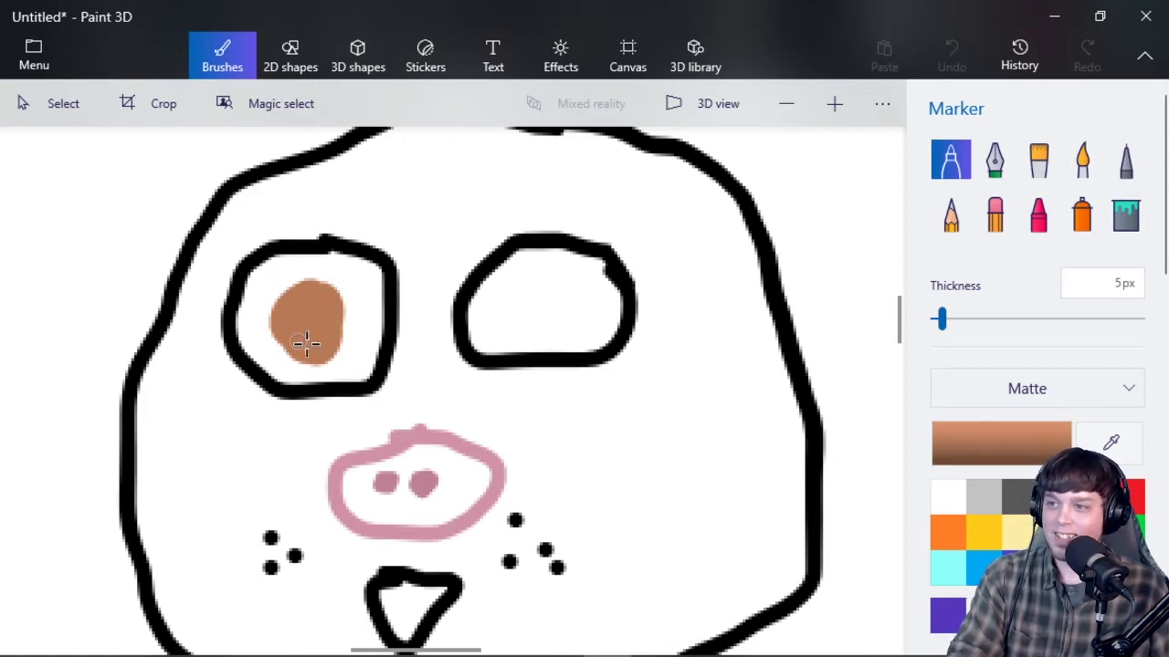
{"action": "key", "text": "ctrl+z"}
{"action": "mouse_move", "coordinate": [295, 288]}
{"action": "left_mouse_down"}
{"action": "mouse_move", "coordinate": [325, 310]}
{"action": "mouse_move", "coordinate": [275, 327]}
{"action": "mouse_move", "coordinate": [338, 320]}
{"action": "left_mouse_up"}
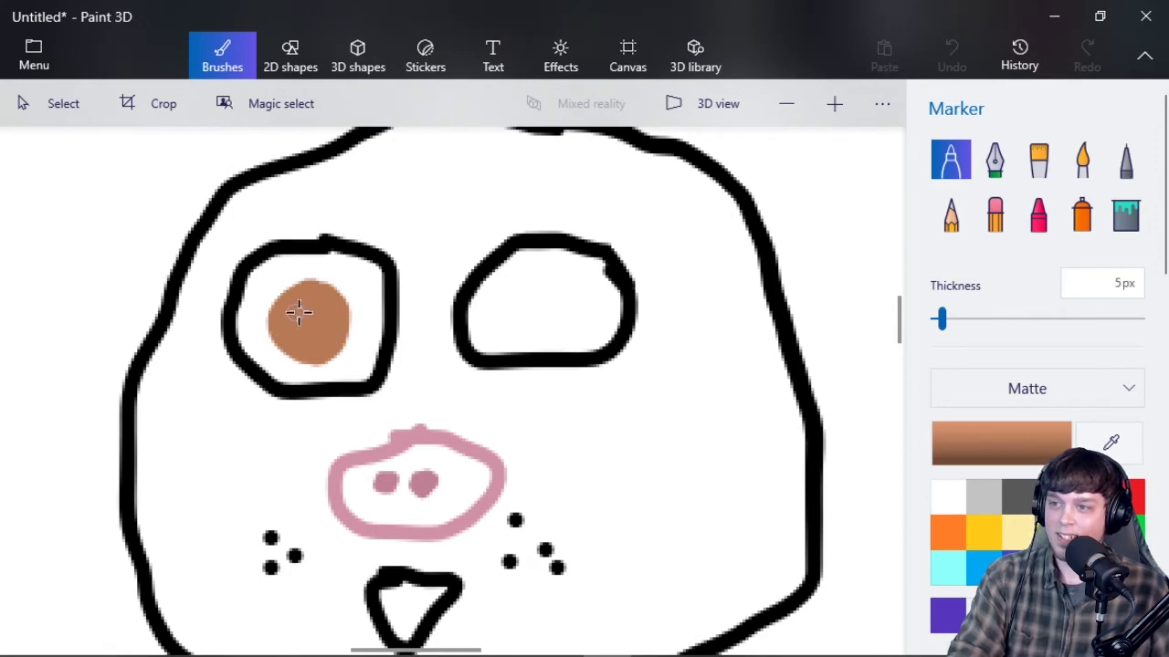
Draw a solid brown iris in the right eye and add a small white highlight dot to both irises
{"action": "mouse_move", "coordinate": [560, 289]}
{"action": "left_mouse_down"}
{"action": "mouse_move", "coordinate": [525, 298]}
{"action": "mouse_move", "coordinate": [539, 337]}
{"action": "mouse_move", "coordinate": [564, 292]}
{"action": "left_mouse_up"}
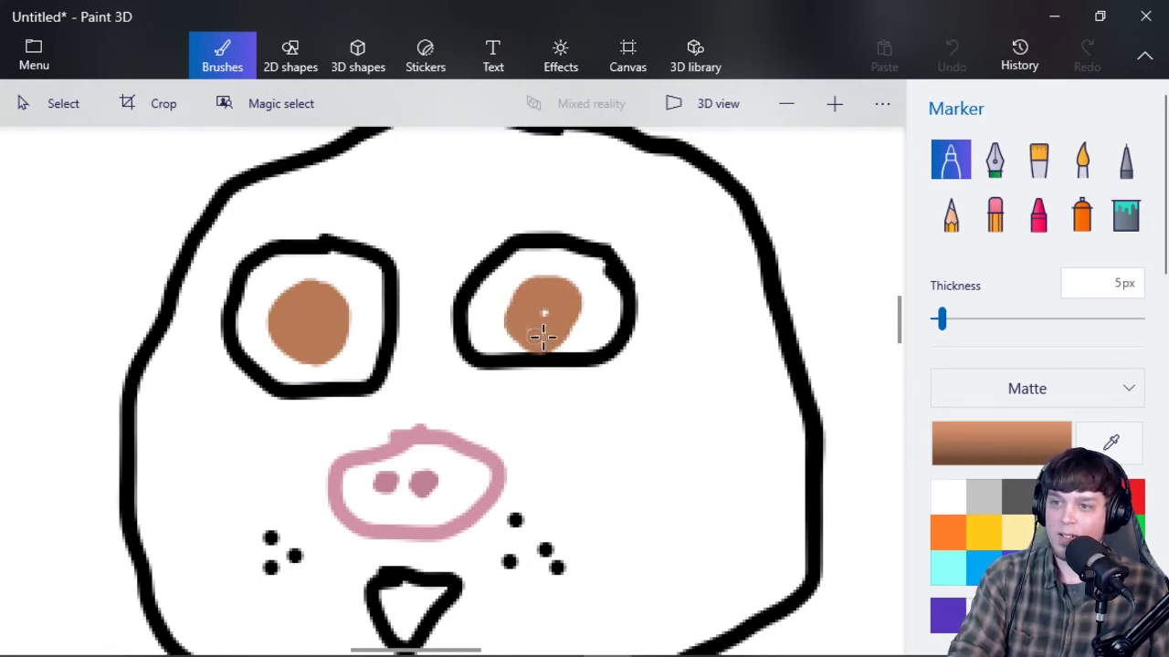
{"action": "mouse_move", "coordinate": [542, 336]}
{"action": "left_mouse_down"}
{"action": "mouse_move", "coordinate": [554, 270]}
{"action": "mouse_move", "coordinate": [538, 329]}
{"action": "mouse_move", "coordinate": [536, 294]}
{"action": "mouse_move", "coordinate": [535, 346]}
{"action": "mouse_move", "coordinate": [530, 303]}
{"action": "mouse_move", "coordinate": [554, 297]}
{"action": "mouse_move", "coordinate": [519, 309]}
{"action": "left_mouse_up"}
{"action": "left_click", "coordinate": [945, 497]}
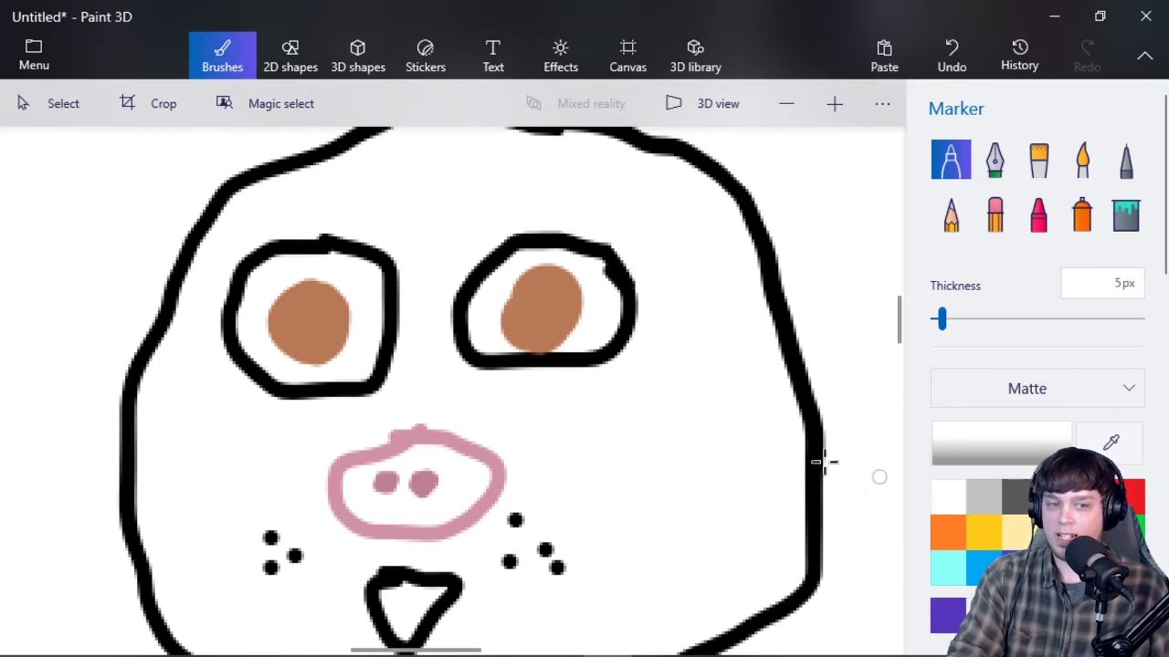
{"action": "left_click", "coordinate": [556, 300]}
{"action": "left_click", "coordinate": [328, 309]}
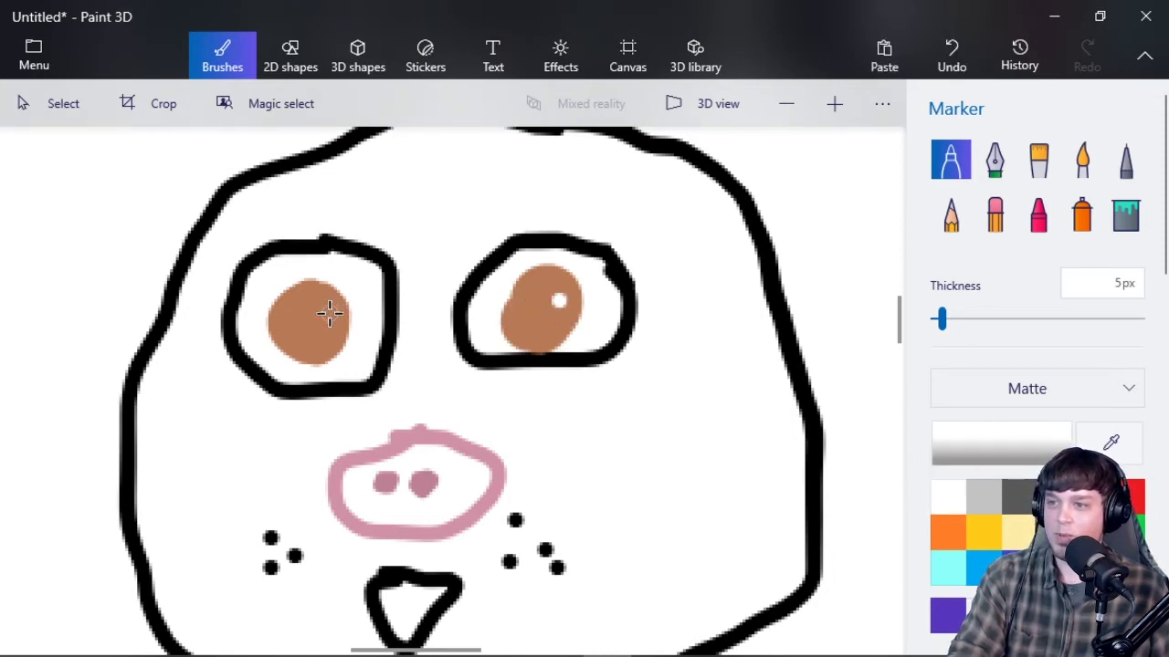
{"action": "scroll", "coordinate": [387, 398], "scroll_direction": "down", "scroll_amount": 2}
{"action": "scroll", "coordinate": [387, 398], "scroll_direction": "down", "scroll_amount": 4}
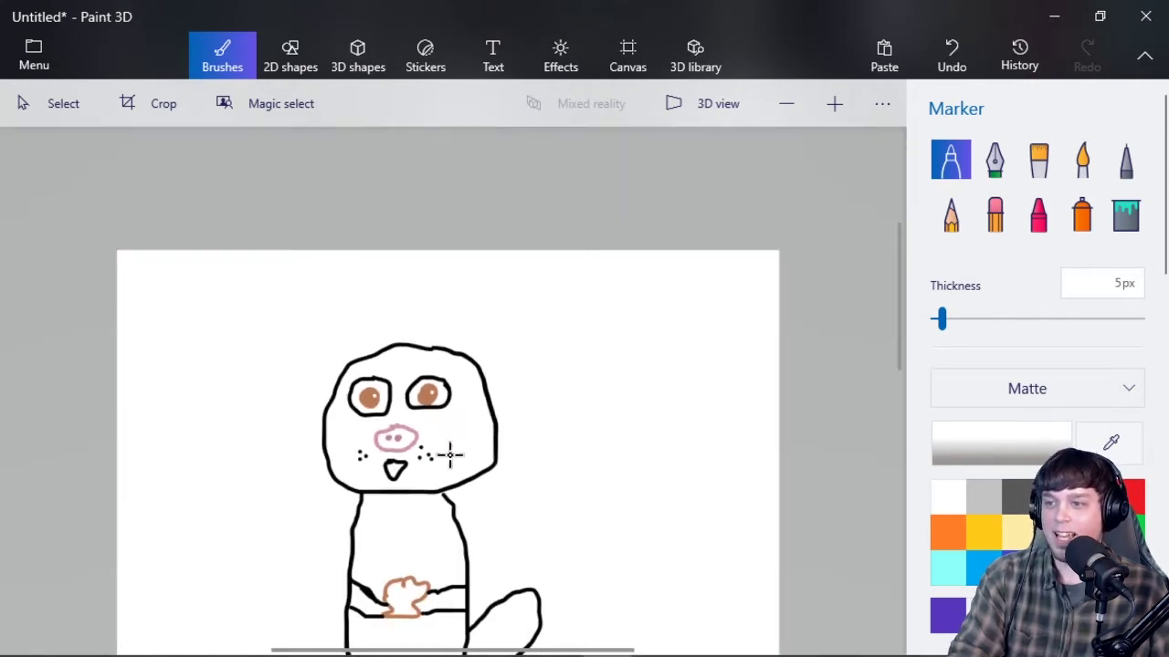
{"action": "left_click_drag", "start_coordinate": [902, 279], "coordinate": [900, 349]}
{"action": "left_click", "coordinate": [458, 370], "text": "alt"}
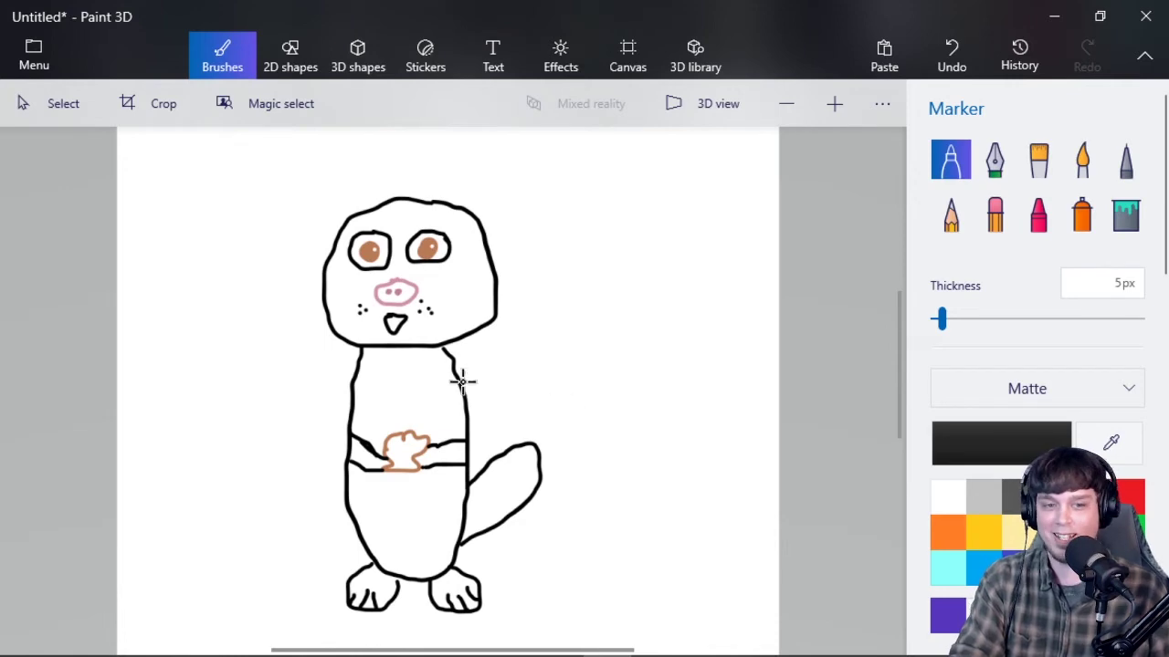
{"action": "scroll", "coordinate": [339, 253], "scroll_direction": "up", "scroll_amount": 3}
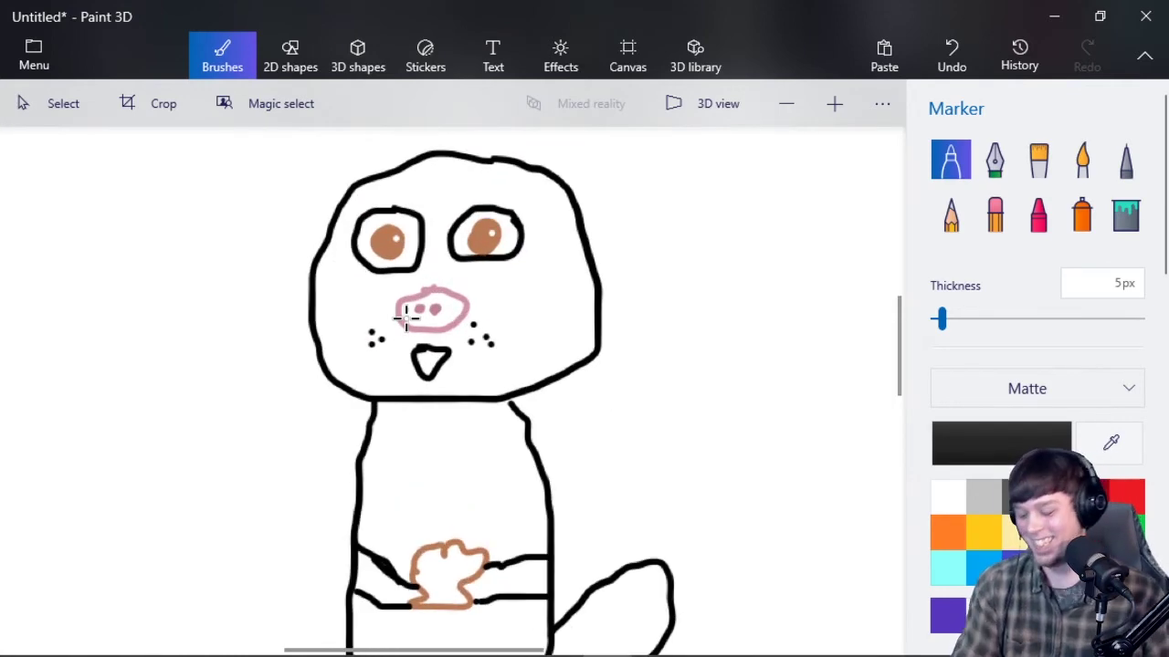
{"action": "scroll", "coordinate": [456, 347], "scroll_direction": "down", "scroll_amount": 3}
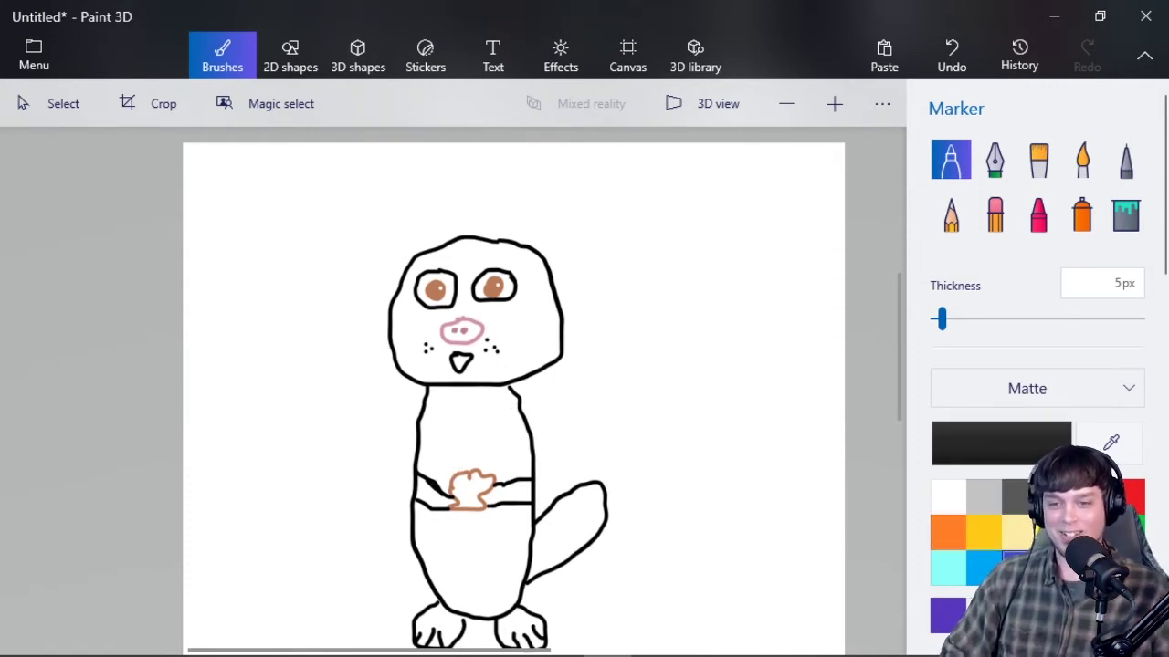
Try filling the animal's head with blue and undo the fill
{"action": "left_click", "coordinate": [984, 566]}
{"action": "left_click", "coordinate": [1126, 214]}
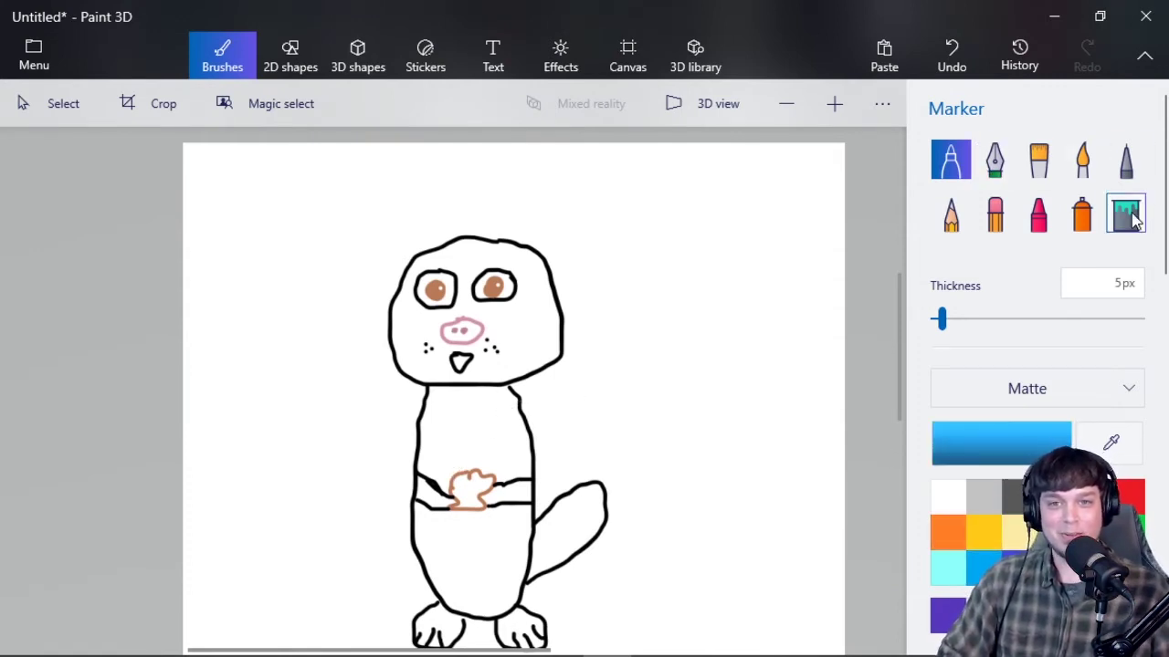
{"action": "left_click", "coordinate": [529, 338]}
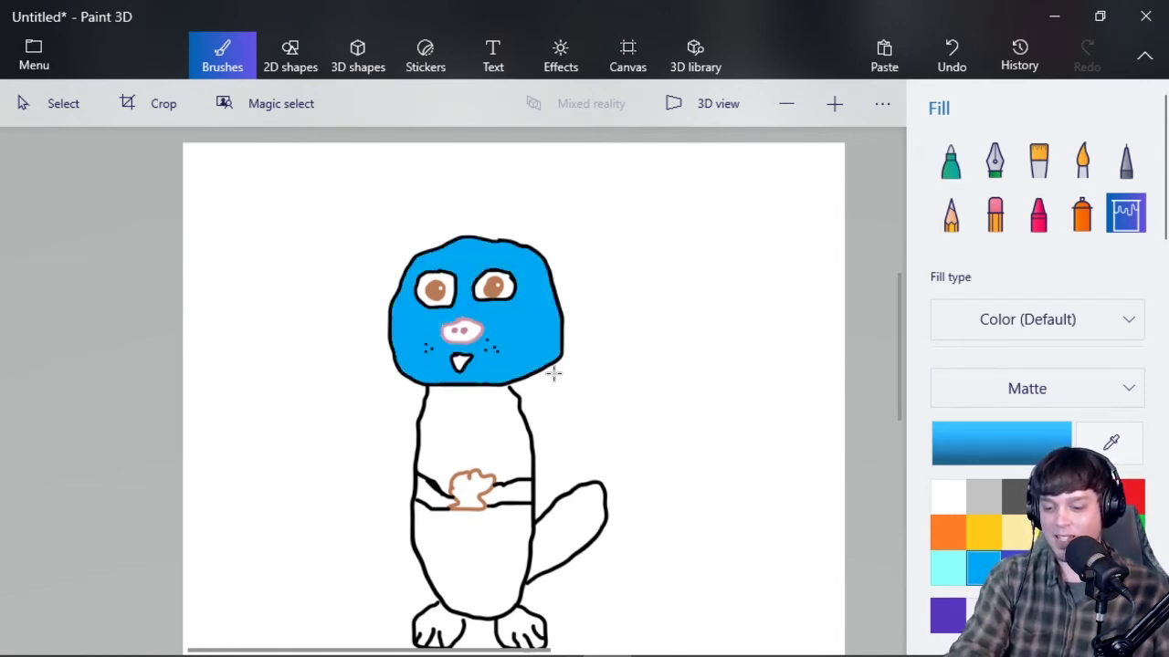
{"action": "key", "text": "ctrl+z"}
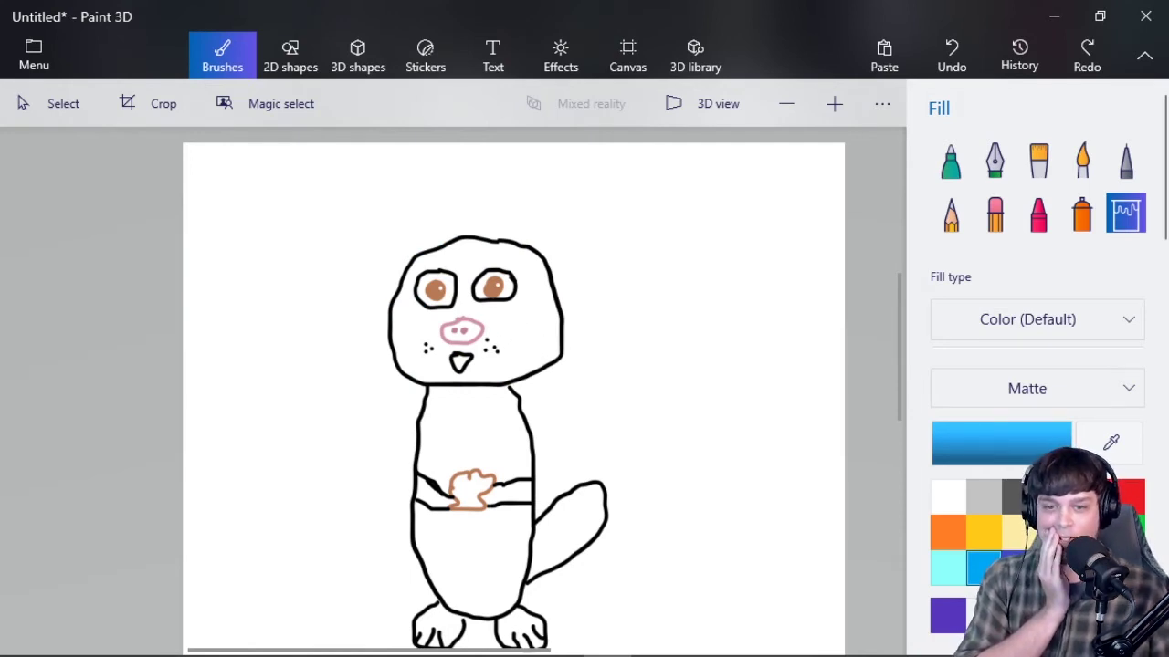
Try light grey test strokes beside the head with the Pixel pen and the Pencil, undoing both
{"action": "left_click", "coordinate": [994, 497]}
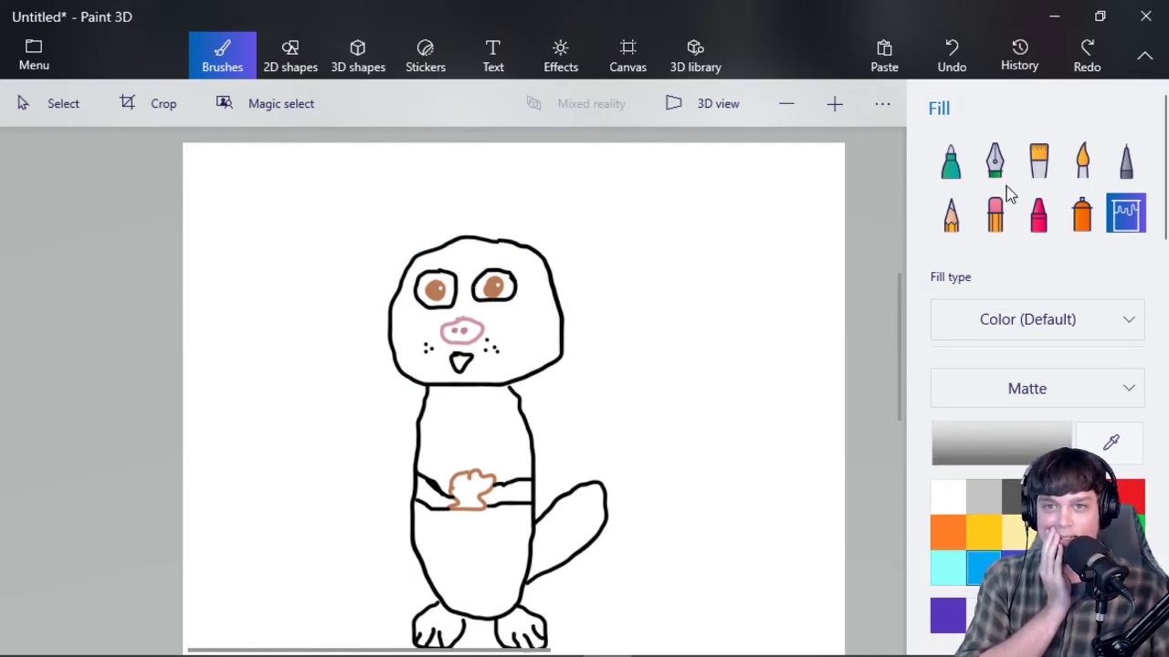
{"action": "left_click", "coordinate": [1116, 172]}
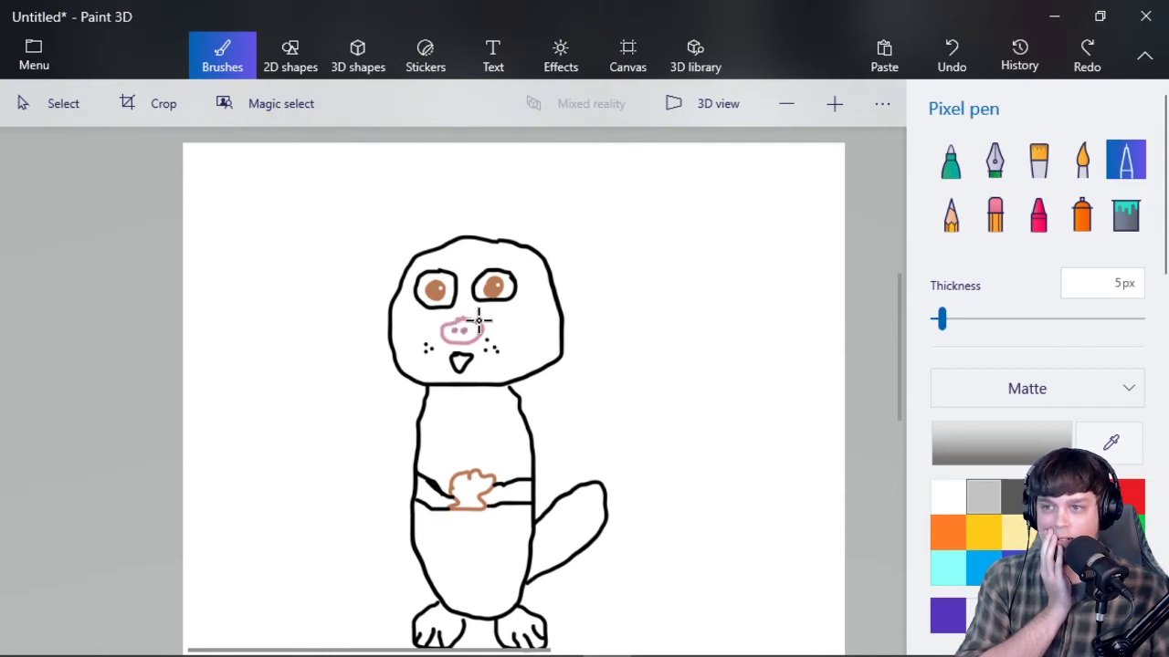
{"action": "scroll", "coordinate": [477, 323], "scroll_direction": "up", "scroll_amount": 2}
{"action": "left_click_drag", "start_coordinate": [662, 261], "coordinate": [728, 329]}
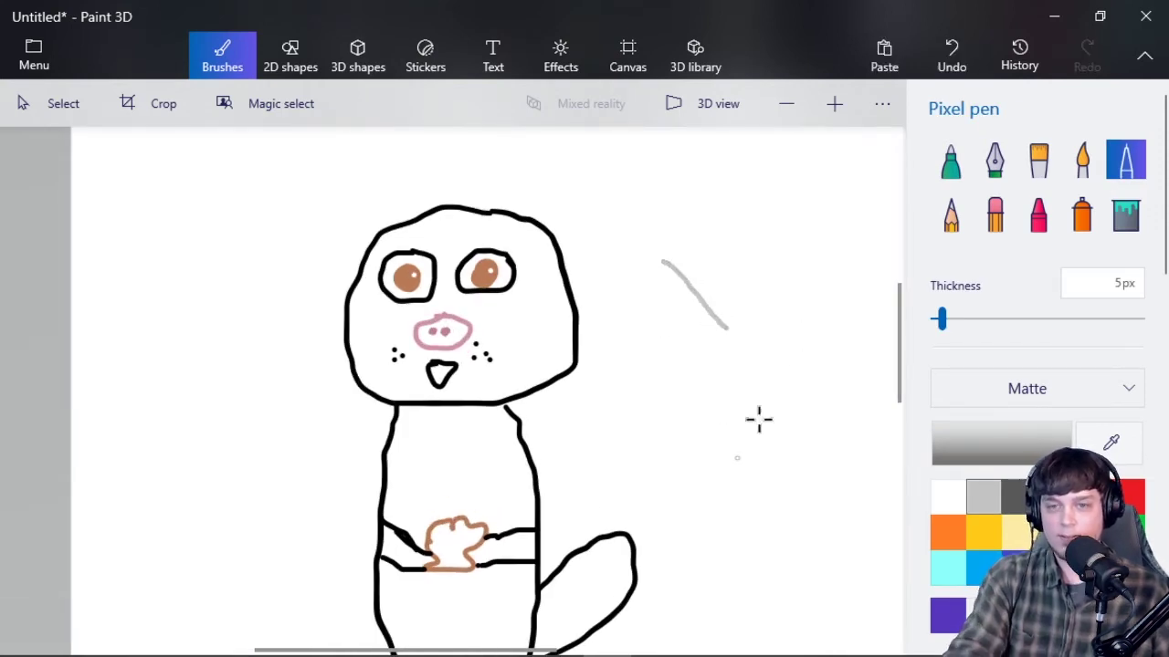
{"action": "key", "text": "ctrl+z"}
{"action": "left_click", "coordinate": [951, 214]}
{"action": "left_click_drag", "start_coordinate": [733, 232], "coordinate": [791, 326]}
{"action": "key", "text": "ctrl+z"}
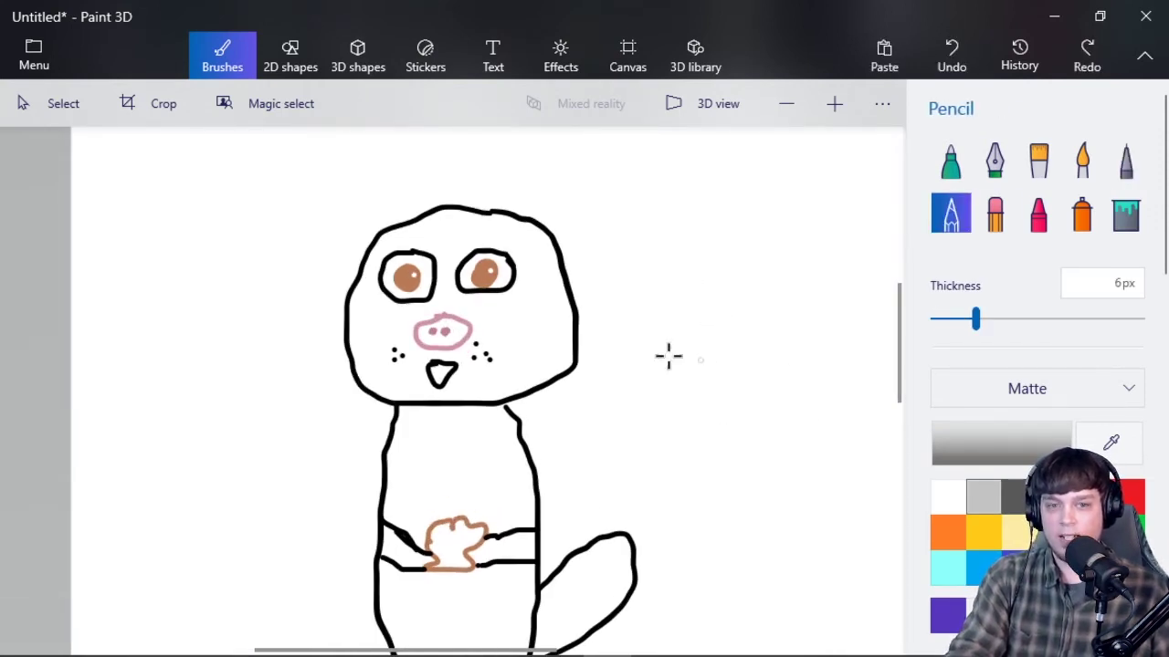
Fill the animal's tail with dark grey
{"action": "scroll", "coordinate": [389, 318], "scroll_direction": "up", "scroll_amount": 3}
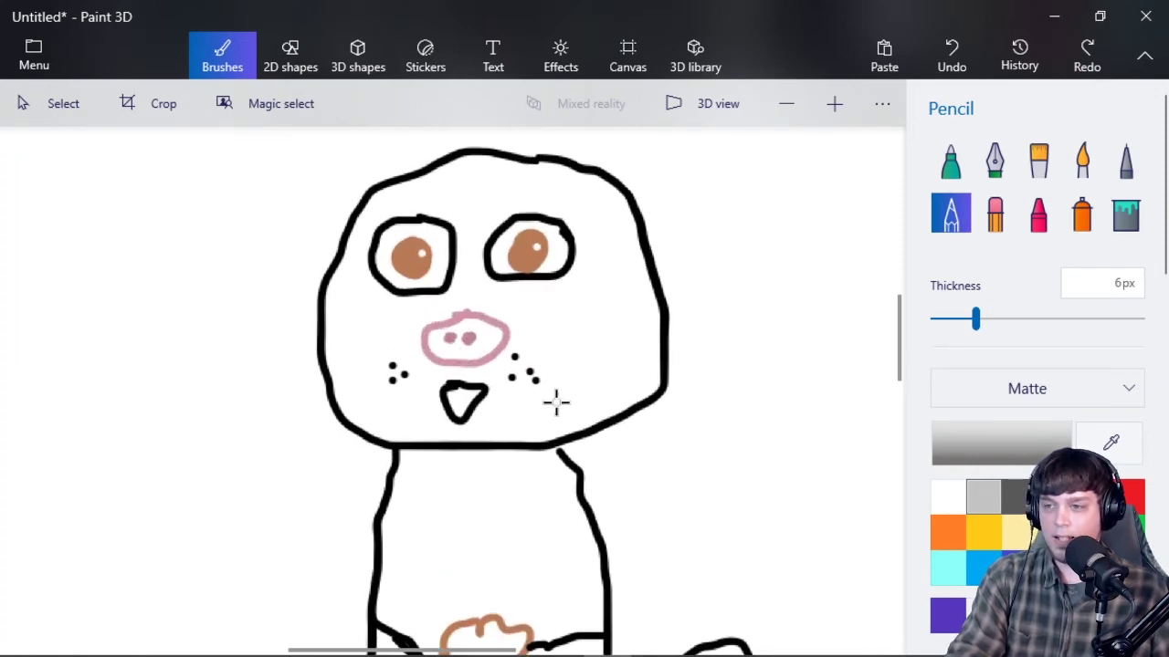
{"action": "scroll", "coordinate": [553, 407], "scroll_direction": "down", "scroll_amount": 5}
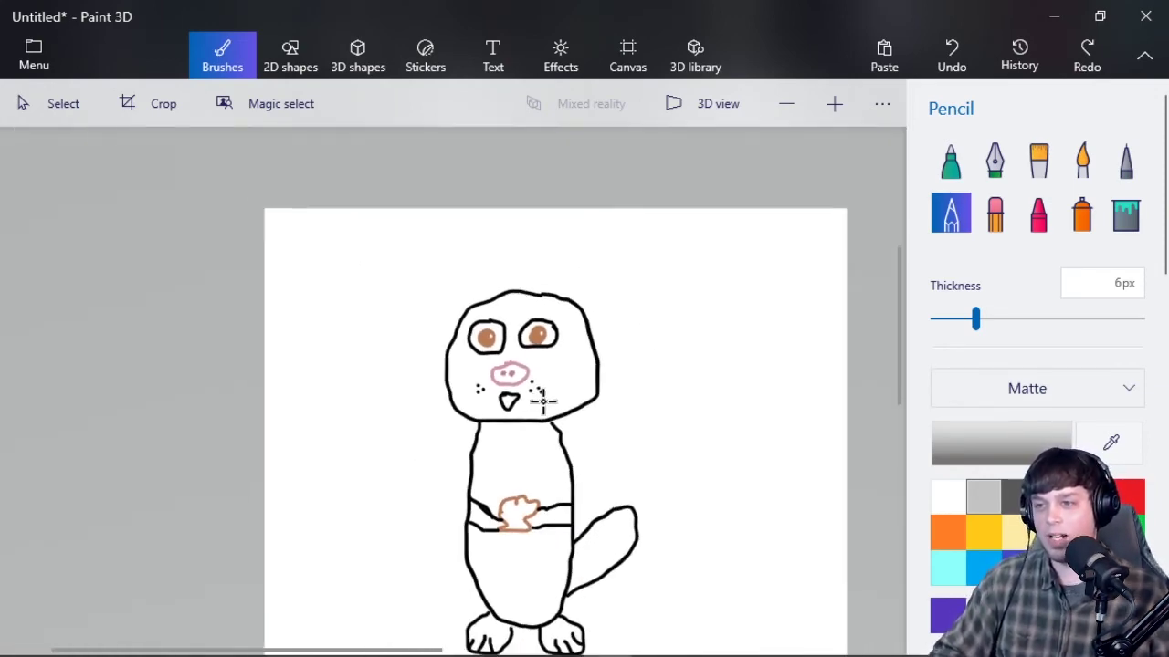
{"action": "scroll", "coordinate": [439, 484], "scroll_direction": "up", "scroll_amount": 3}
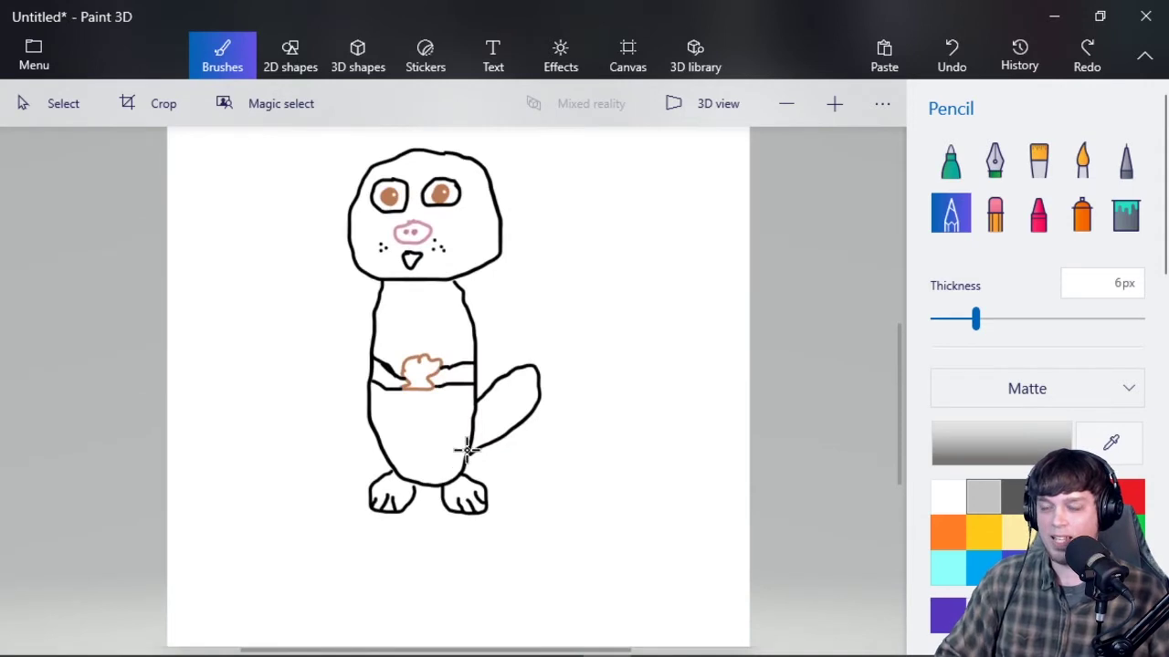
{"action": "scroll", "coordinate": [465, 449], "scroll_direction": "up", "scroll_amount": 2}
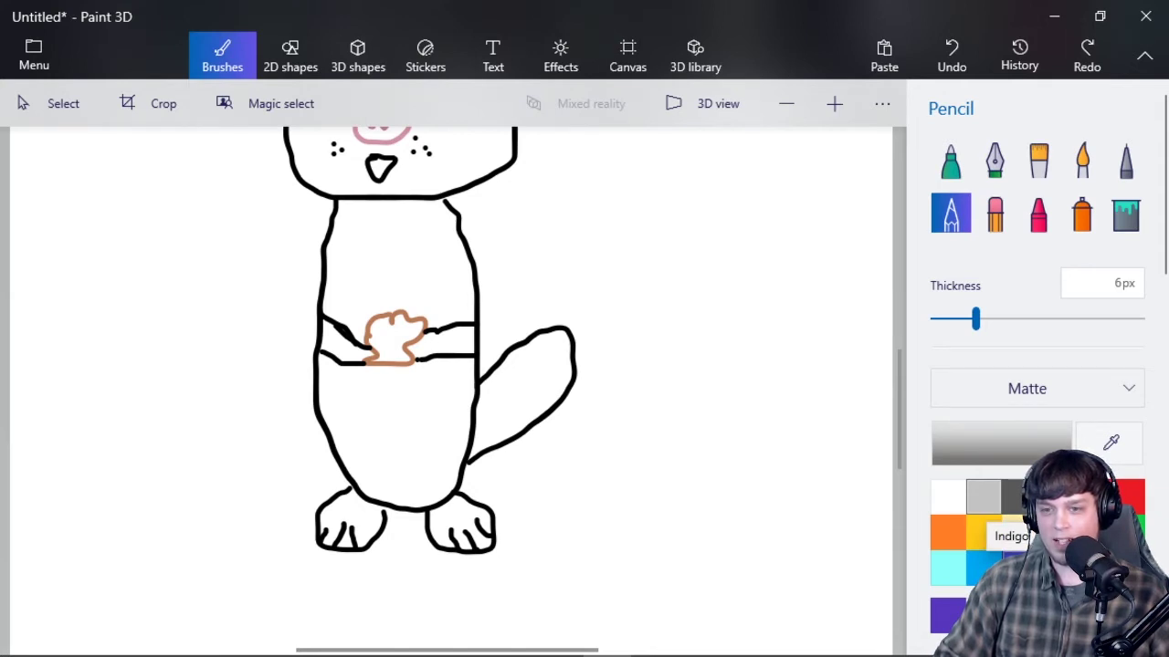
{"action": "left_click", "coordinate": [1012, 497]}
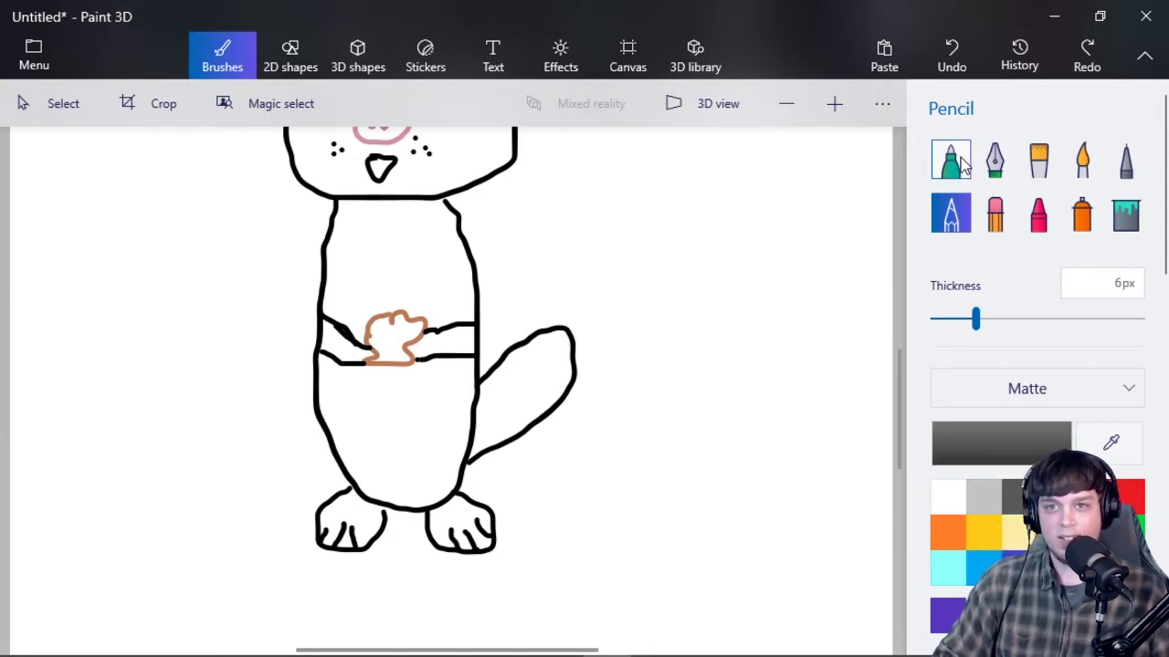
{"action": "left_click", "coordinate": [1125, 214]}
{"action": "left_click", "coordinate": [546, 365]}
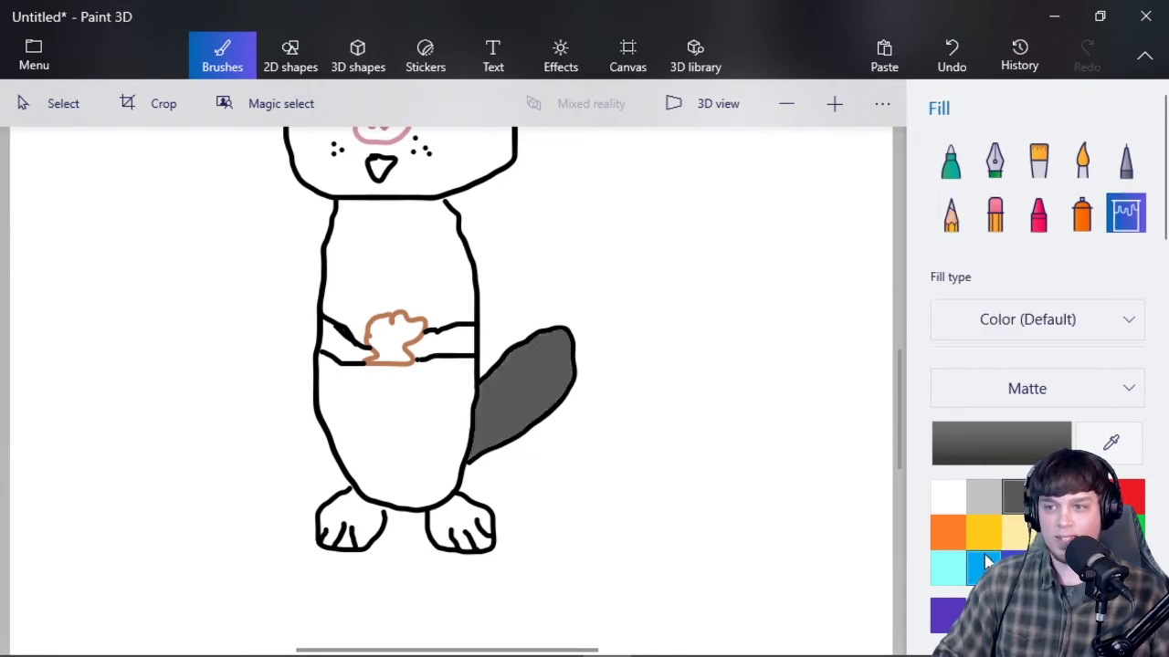
Set up the 5px Marker with a custom darker shade of the tail's grey, hex 3d3838
{"action": "scroll", "coordinate": [490, 396], "scroll_direction": "down", "scroll_amount": 3}
{"action": "scroll", "coordinate": [503, 365], "scroll_direction": "up", "scroll_amount": 1}
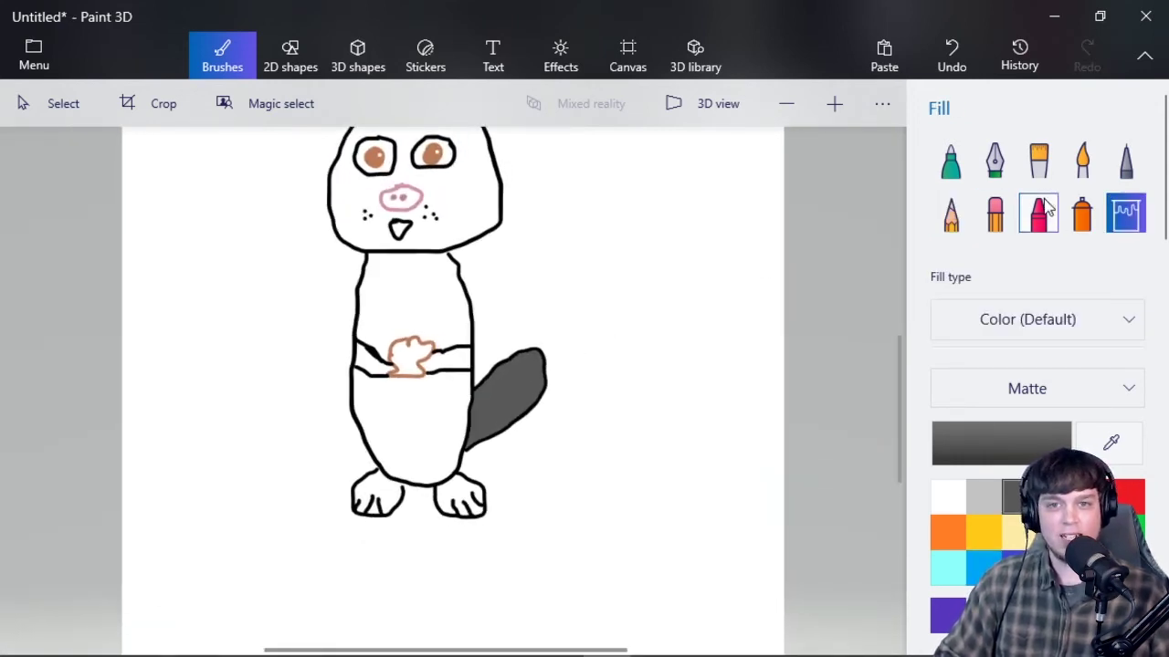
{"action": "left_click", "coordinate": [1057, 498]}
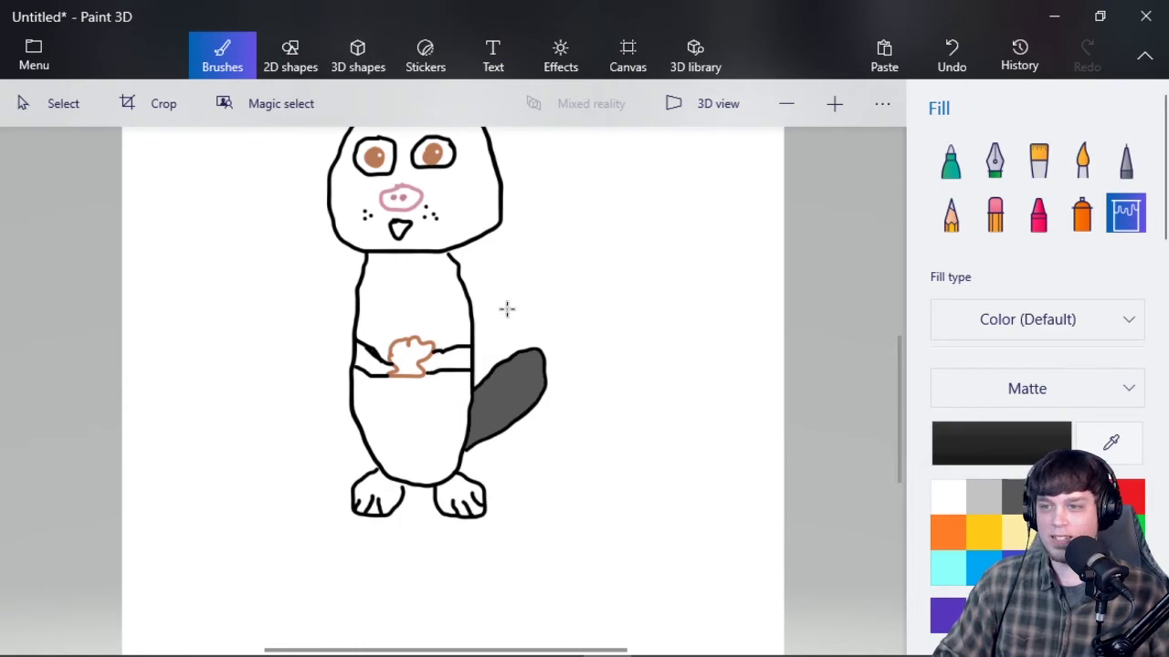
{"action": "scroll", "coordinate": [505, 420], "scroll_direction": "up", "scroll_amount": 5}
{"action": "left_click", "coordinate": [950, 160]}
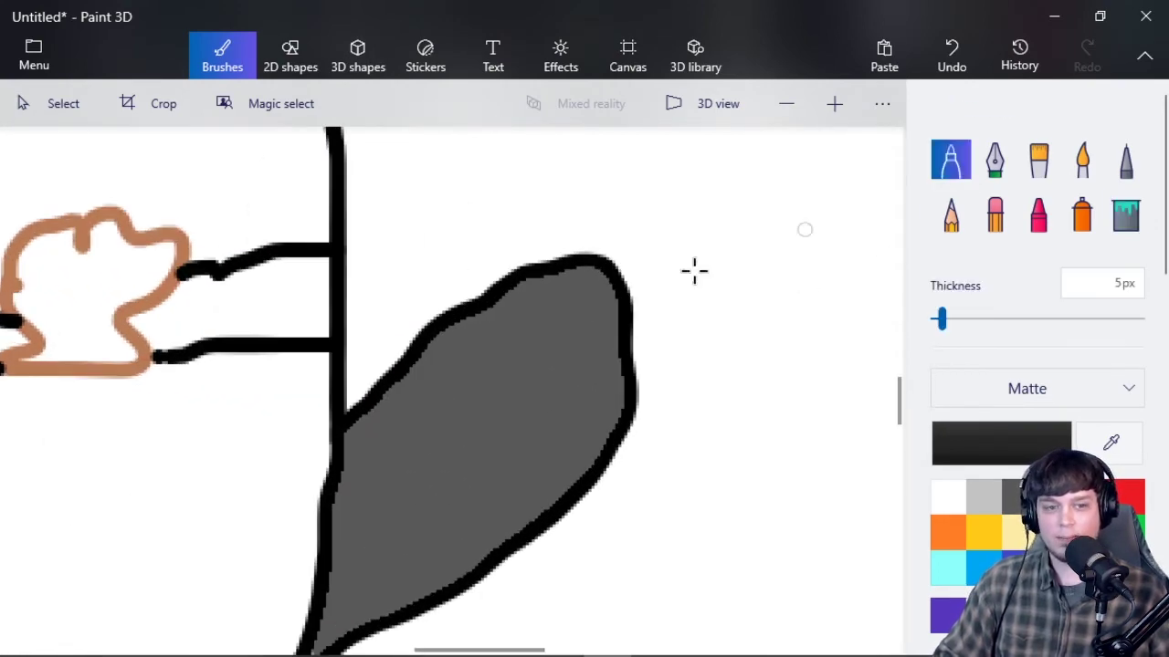
{"action": "scroll", "coordinate": [389, 475], "scroll_direction": "down", "scroll_amount": 3}
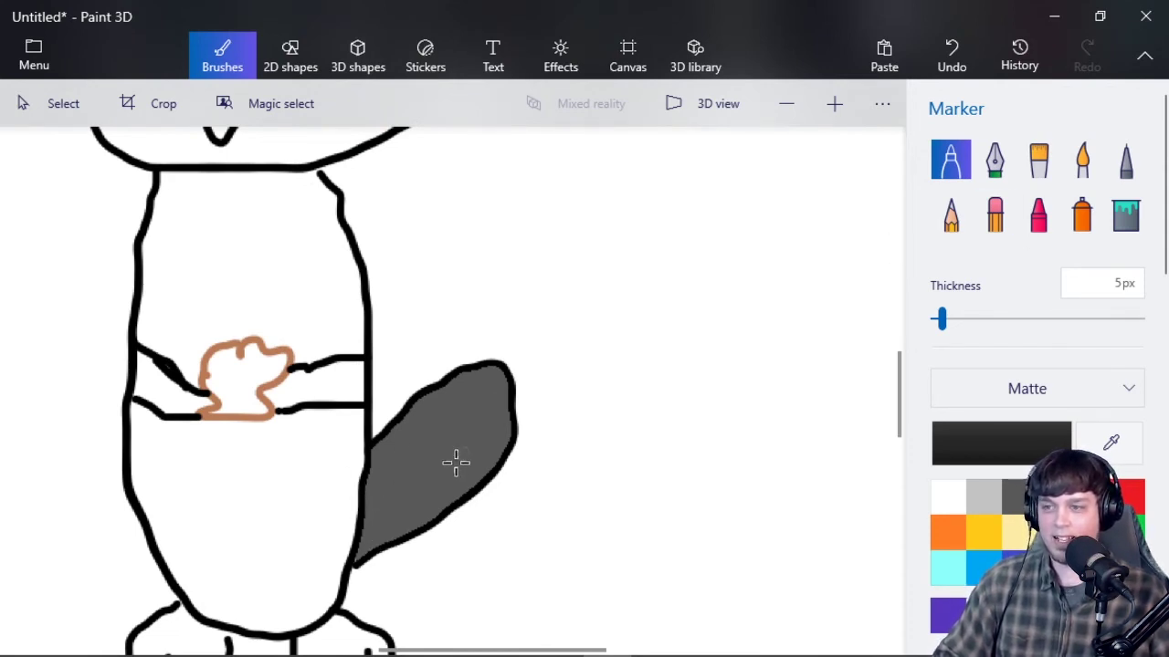
{"action": "left_click", "coordinate": [364, 509]}
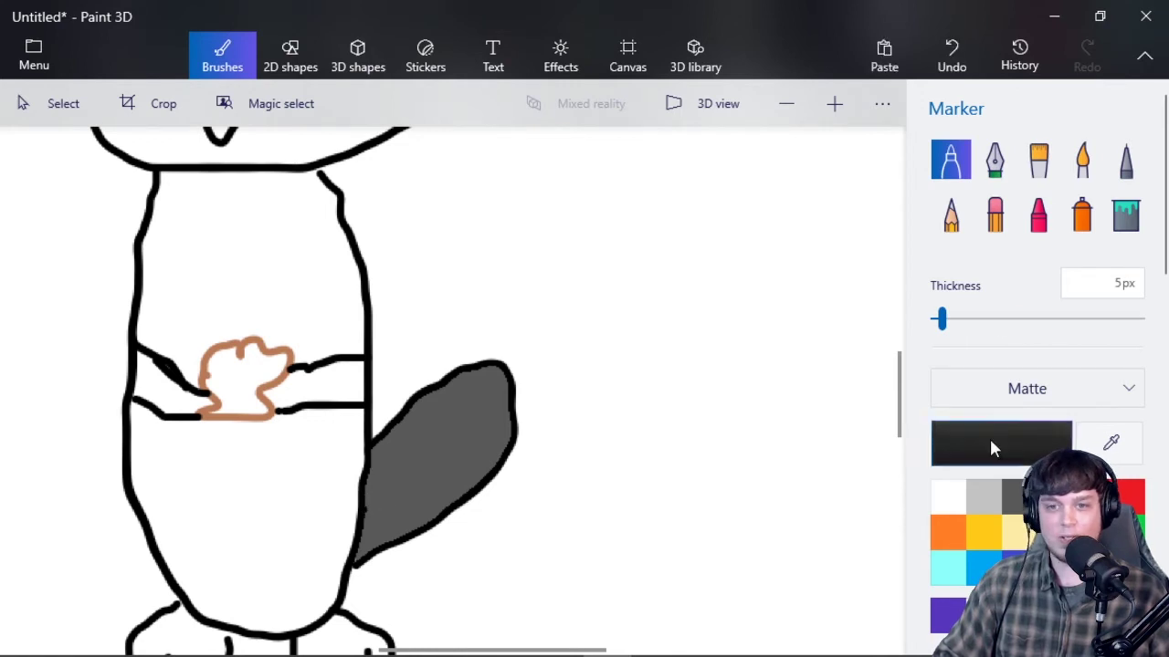
{"action": "left_click", "coordinate": [991, 451]}
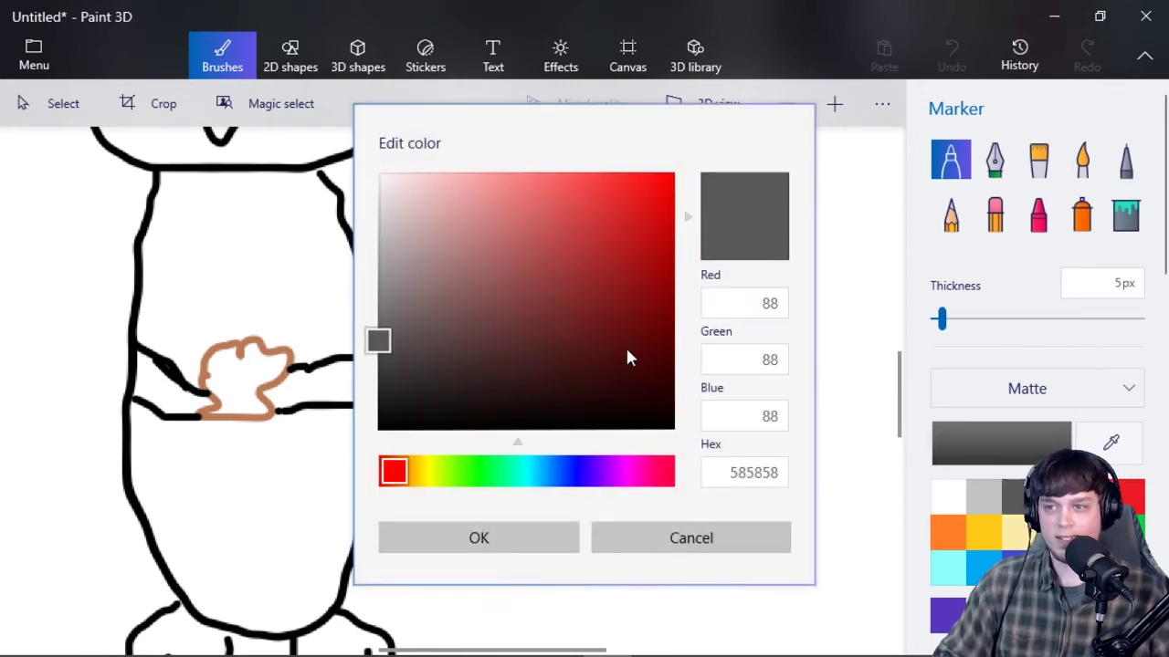
{"action": "mouse_move", "coordinate": [395, 376]}
{"action": "left_mouse_down"}
{"action": "mouse_move", "coordinate": [392, 393]}
{"action": "mouse_move", "coordinate": [403, 373]}
{"action": "left_mouse_up"}
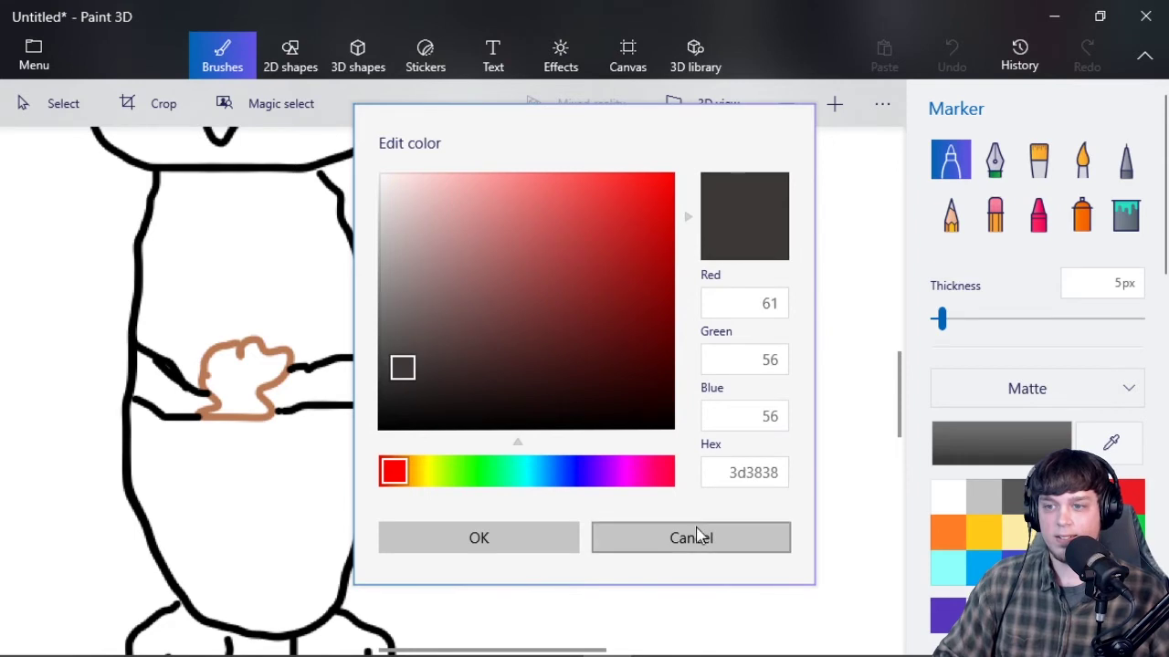
{"action": "left_click", "coordinate": [464, 532]}
Draw roughly parallel diagonal dark stripes across the tail, from its upper left edge to its lower right edge
{"action": "mouse_move", "coordinate": [367, 515]}
{"action": "left_mouse_down"}
{"action": "mouse_move", "coordinate": [421, 540]}
{"action": "mouse_move", "coordinate": [406, 498]}
{"action": "mouse_move", "coordinate": [453, 512]}
{"action": "left_mouse_up"}
{"action": "left_click_drag", "start_coordinate": [372, 443], "coordinate": [480, 485]}
{"action": "left_click_drag", "start_coordinate": [402, 409], "coordinate": [508, 447]}
{"action": "left_click_drag", "start_coordinate": [431, 388], "coordinate": [471, 394]}
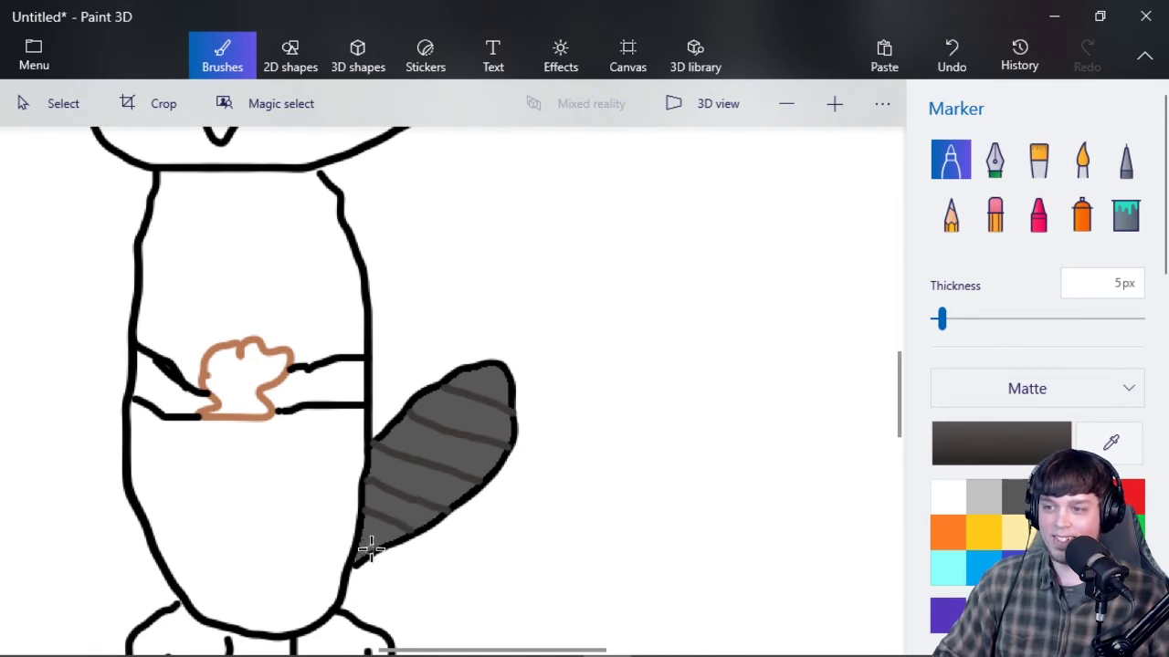
Draw near-vertical dark lines across the tail's diagonal stripes to form a crosshatch pattern
{"action": "left_click_drag", "start_coordinate": [410, 532], "coordinate": [406, 411]}
{"action": "left_click_drag", "start_coordinate": [378, 548], "coordinate": [376, 493]}
{"action": "left_click_drag", "start_coordinate": [375, 445], "coordinate": [374, 443]}
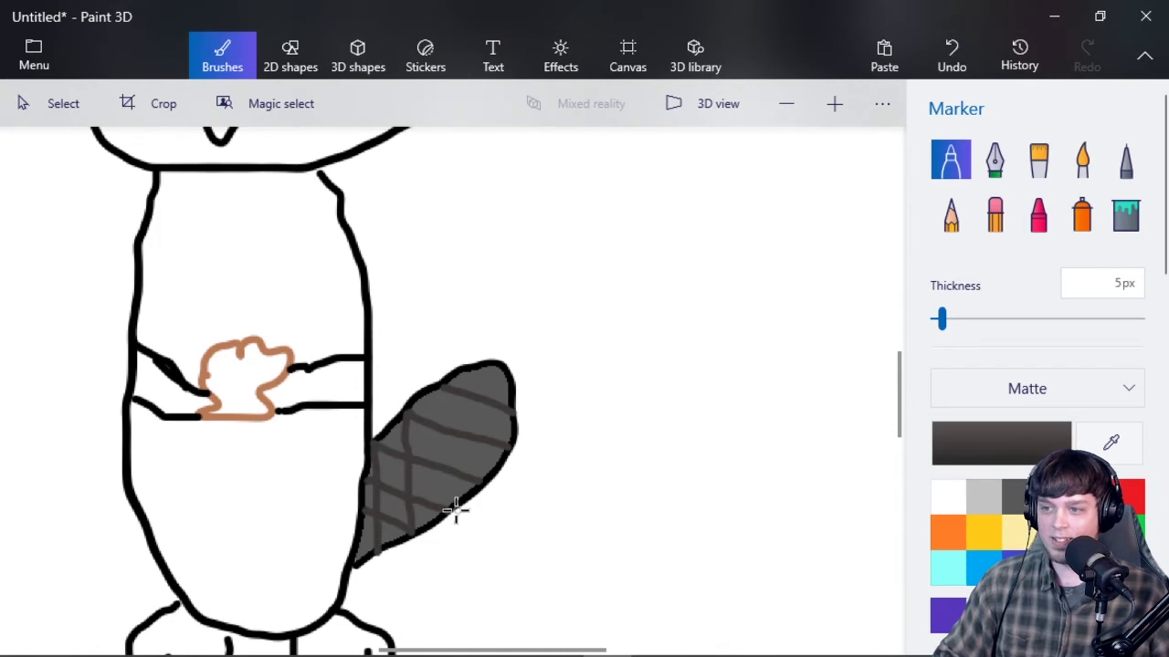
{"action": "left_click_drag", "start_coordinate": [456, 507], "coordinate": [447, 375]}
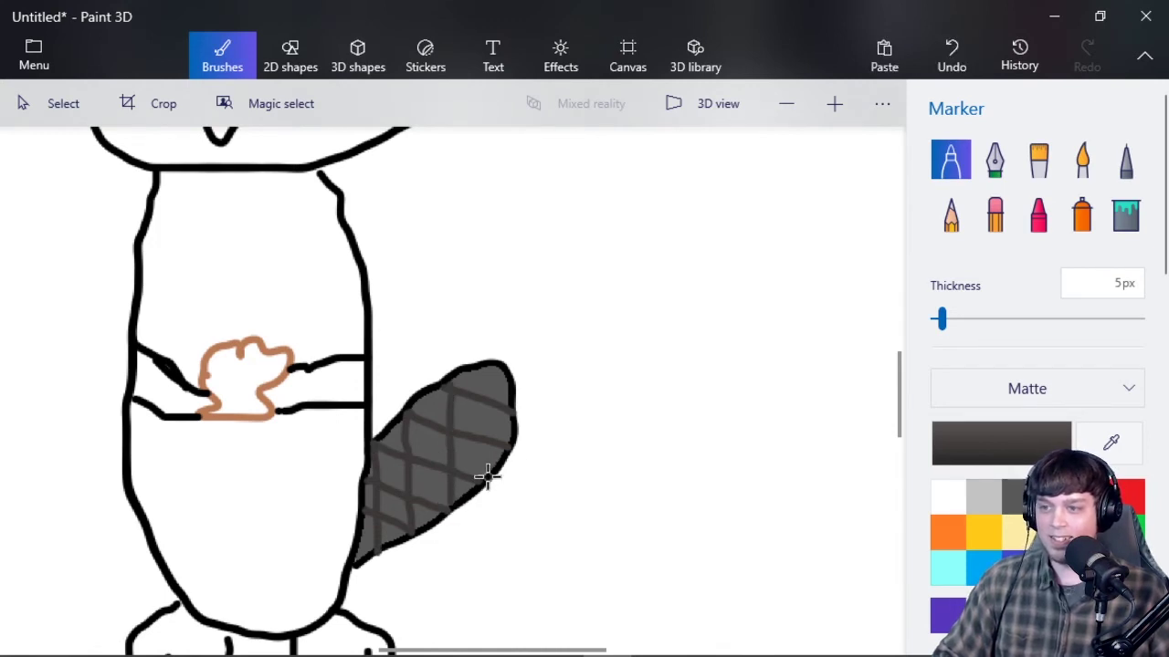
{"action": "left_click_drag", "start_coordinate": [487, 477], "coordinate": [493, 367]}
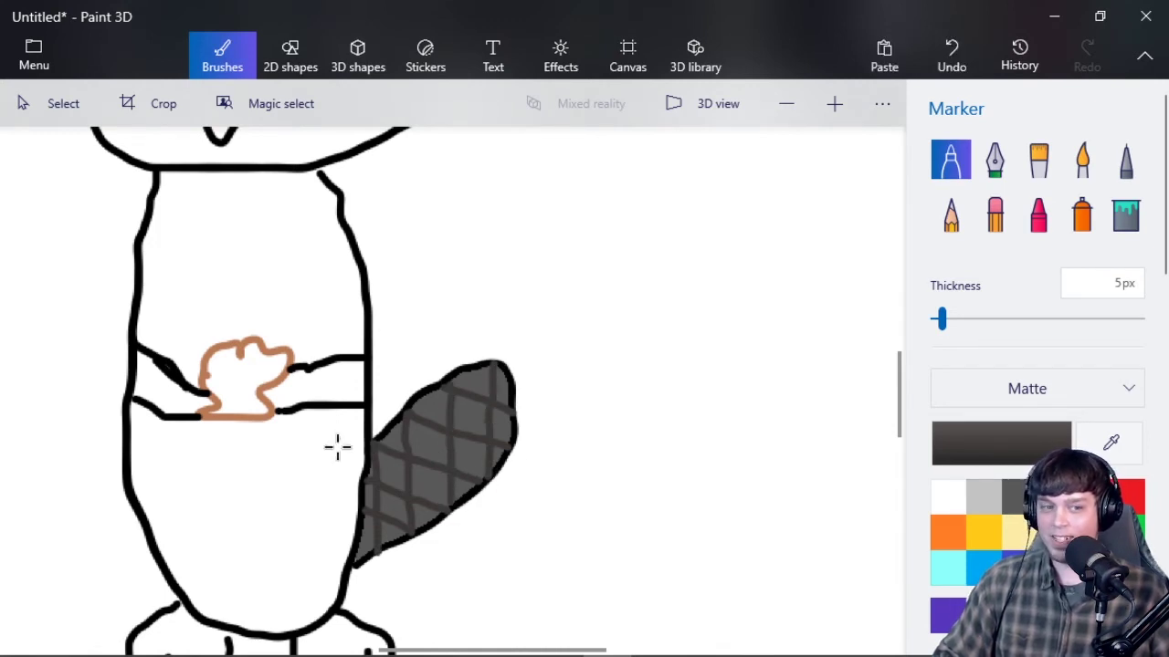
Try filling the object in the animal's hands with brown, and undo the last fill
{"action": "scroll", "coordinate": [337, 447], "scroll_direction": "down", "scroll_amount": 3}
{"action": "scroll", "coordinate": [86, 304], "scroll_direction": "up", "scroll_amount": 1}
{"action": "scroll", "coordinate": [86, 304], "scroll_direction": "up", "scroll_amount": 1}
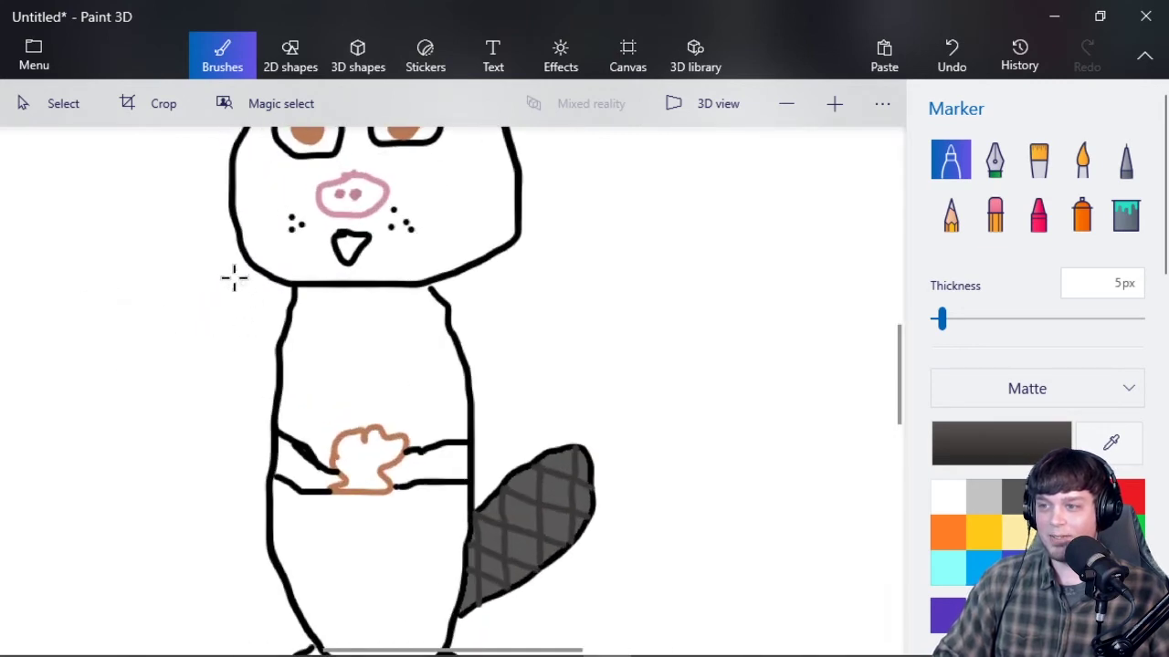
{"action": "scroll", "coordinate": [232, 274], "scroll_direction": "up", "scroll_amount": 1}
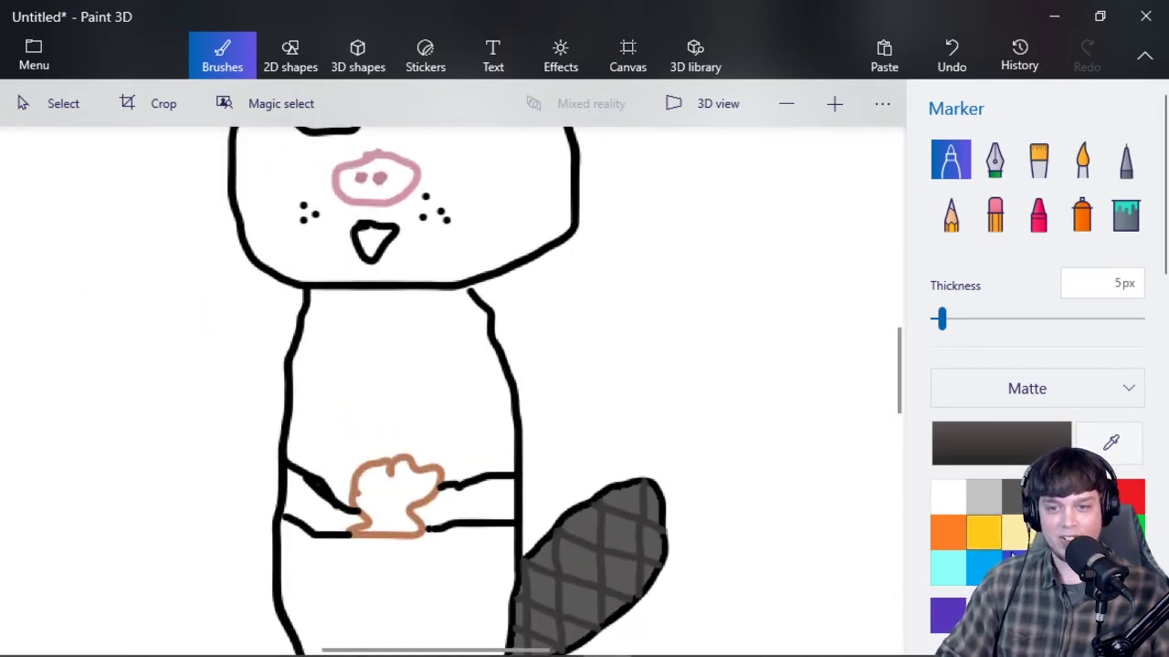
{"action": "left_click", "coordinate": [402, 498], "text": "alt"}
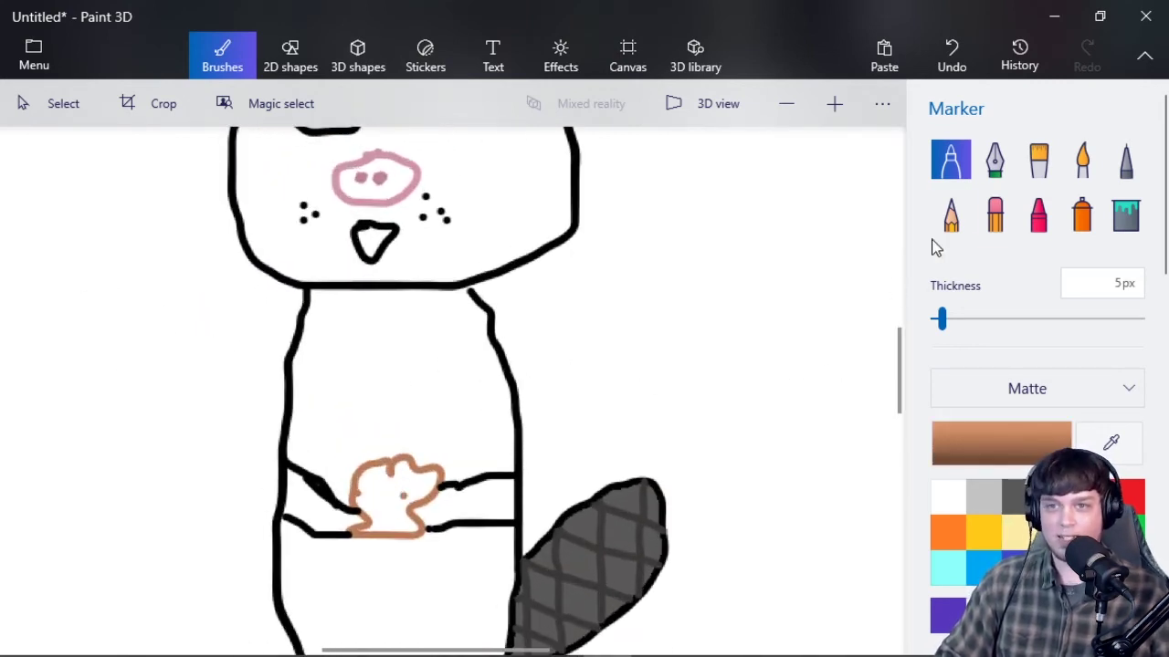
{"action": "left_click", "coordinate": [1126, 215]}
{"action": "left_click", "coordinate": [391, 501]}
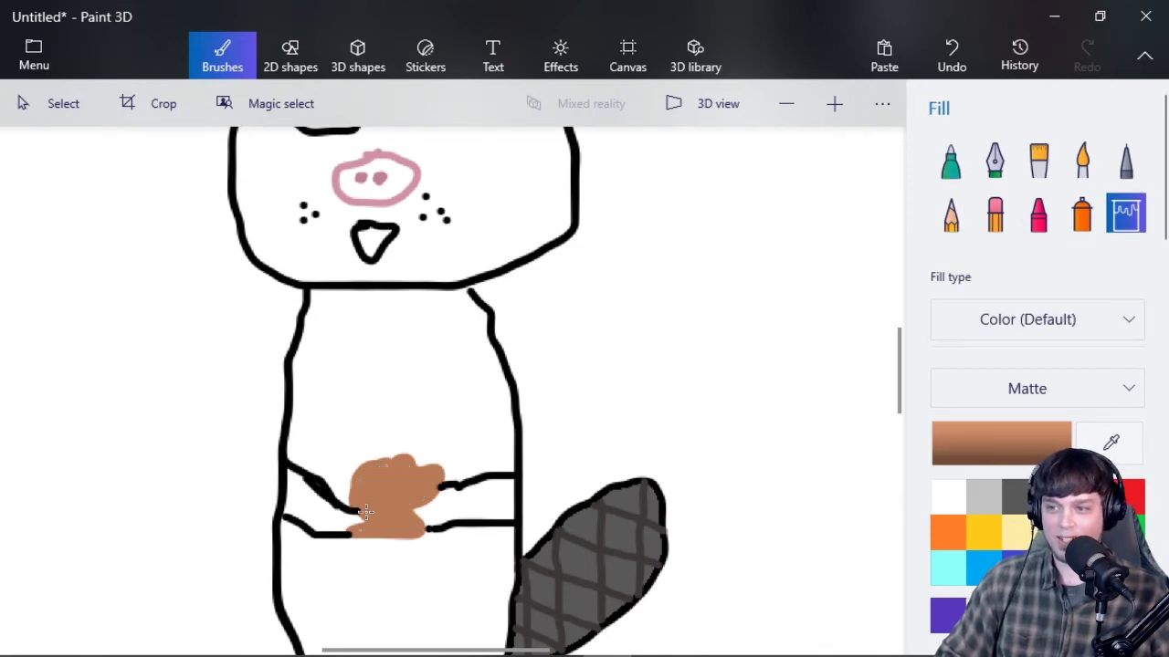
{"action": "left_click", "coordinate": [389, 520]}
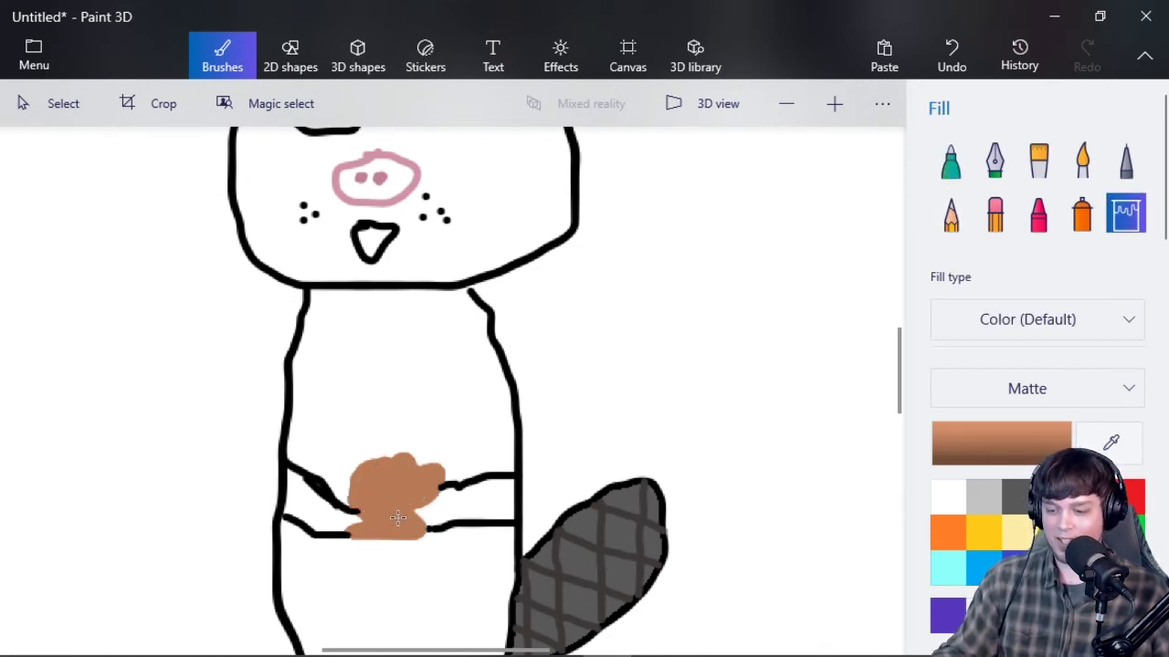
{"action": "key", "text": "ctrl+z"}
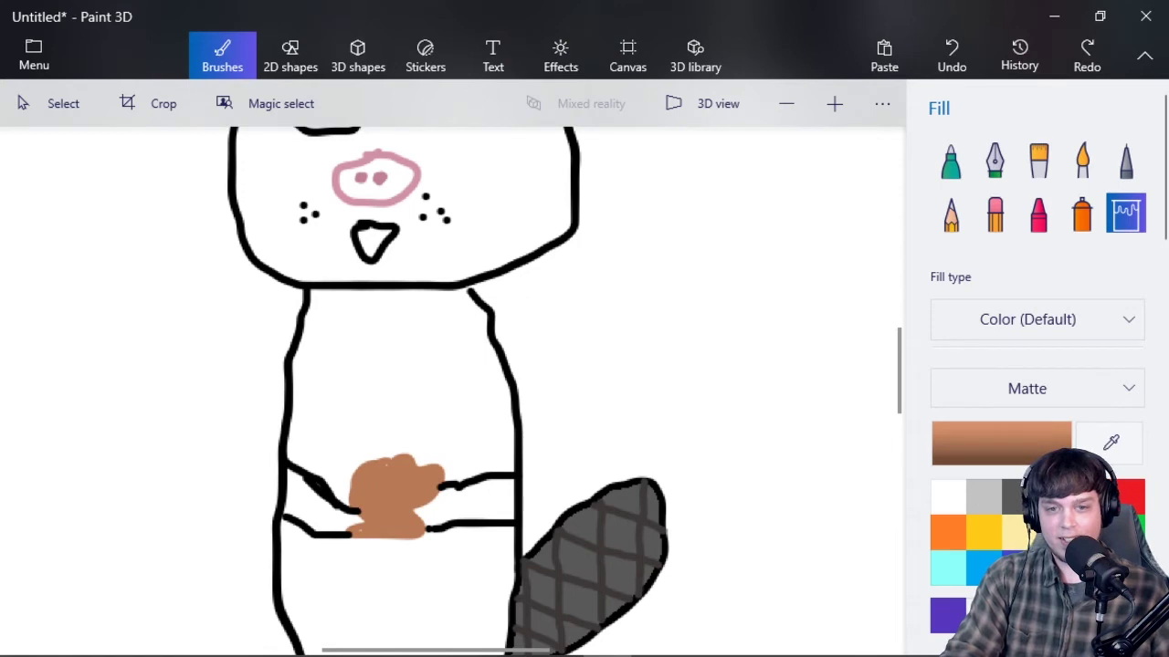
Undo the remaining brown fill on the held object and ready the 5px Marker in the object's brown
{"action": "left_click", "coordinate": [1011, 498]}
{"action": "scroll", "coordinate": [502, 493], "scroll_direction": "up", "scroll_amount": 4}
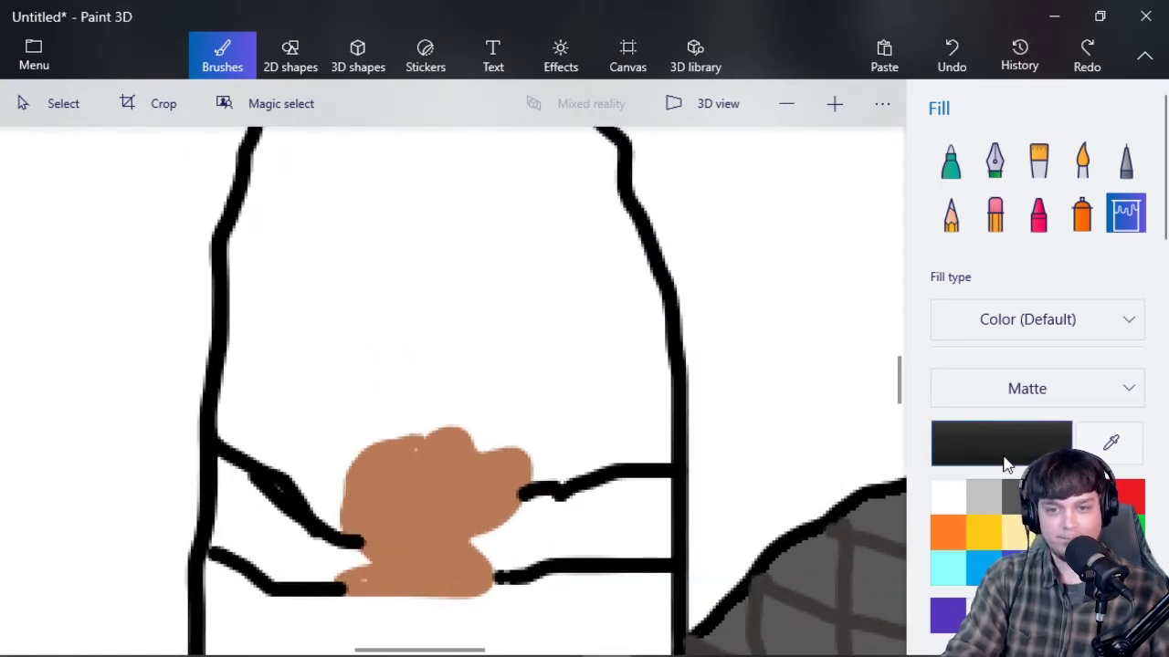
{"action": "left_click", "coordinate": [950, 161]}
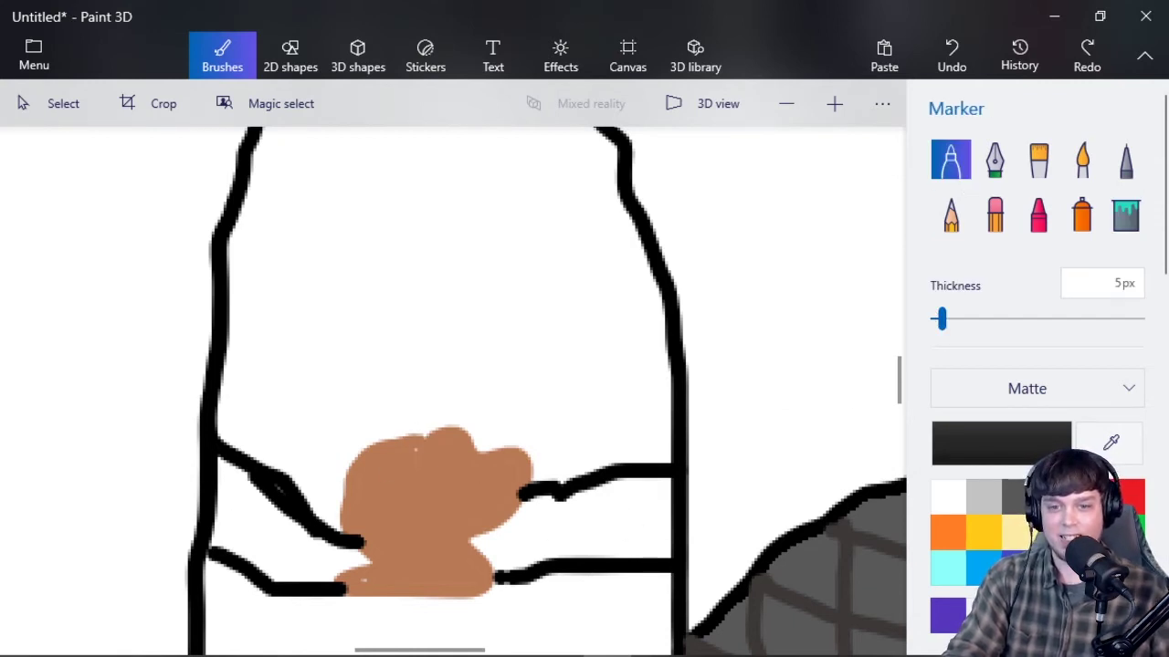
{"action": "left_click", "coordinate": [430, 496]}
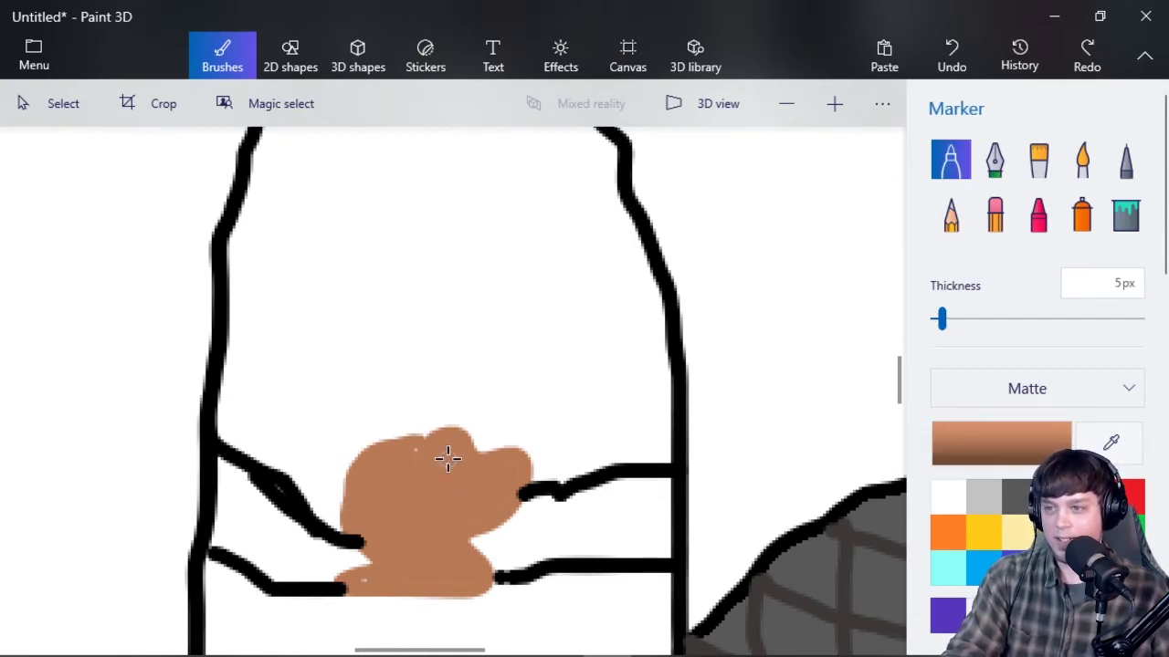
{"action": "key", "text": "ctrl+z"}
Thicken the held object's brown outline into three rounded lobes above a flared base, and fill its inside with the same brown
{"action": "mouse_move", "coordinate": [357, 516]}
{"action": "left_mouse_down"}
{"action": "mouse_move", "coordinate": [339, 496]}
{"action": "mouse_move", "coordinate": [347, 465]}
{"action": "mouse_move", "coordinate": [385, 447]}
{"action": "mouse_move", "coordinate": [413, 452]}
{"action": "mouse_move", "coordinate": [402, 447]}
{"action": "left_mouse_up"}
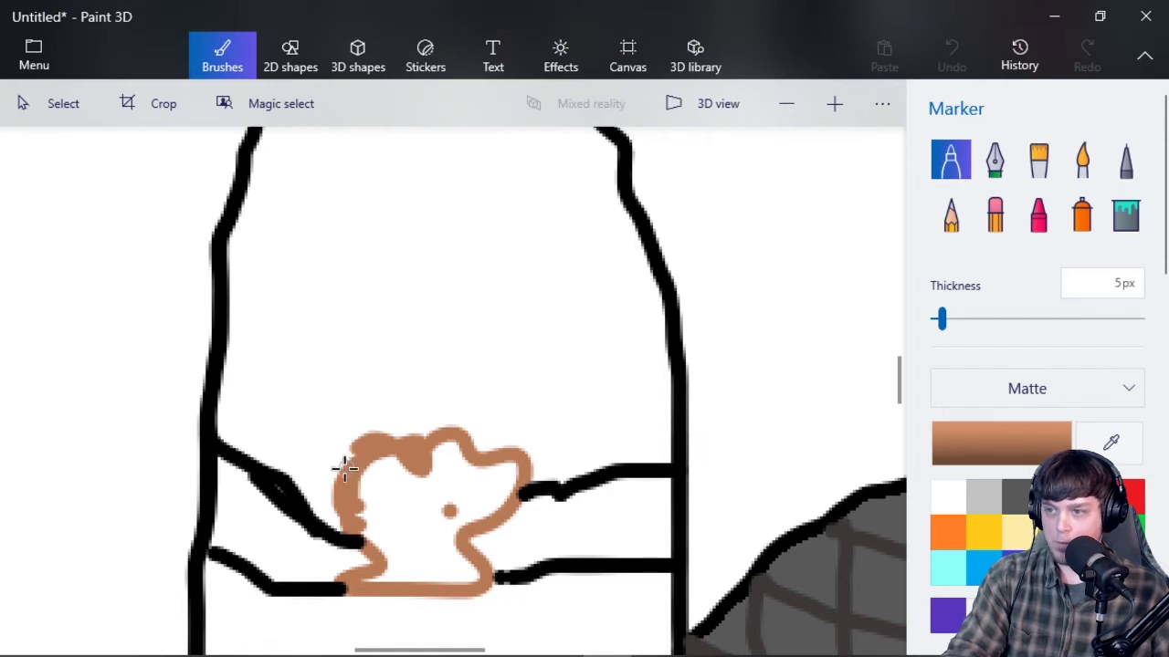
{"action": "left_click_drag", "start_coordinate": [352, 507], "coordinate": [358, 521]}
{"action": "mouse_move", "coordinate": [418, 461]}
{"action": "left_mouse_down"}
{"action": "mouse_move", "coordinate": [431, 426]}
{"action": "mouse_move", "coordinate": [459, 447]}
{"action": "mouse_move", "coordinate": [459, 435]}
{"action": "left_mouse_up"}
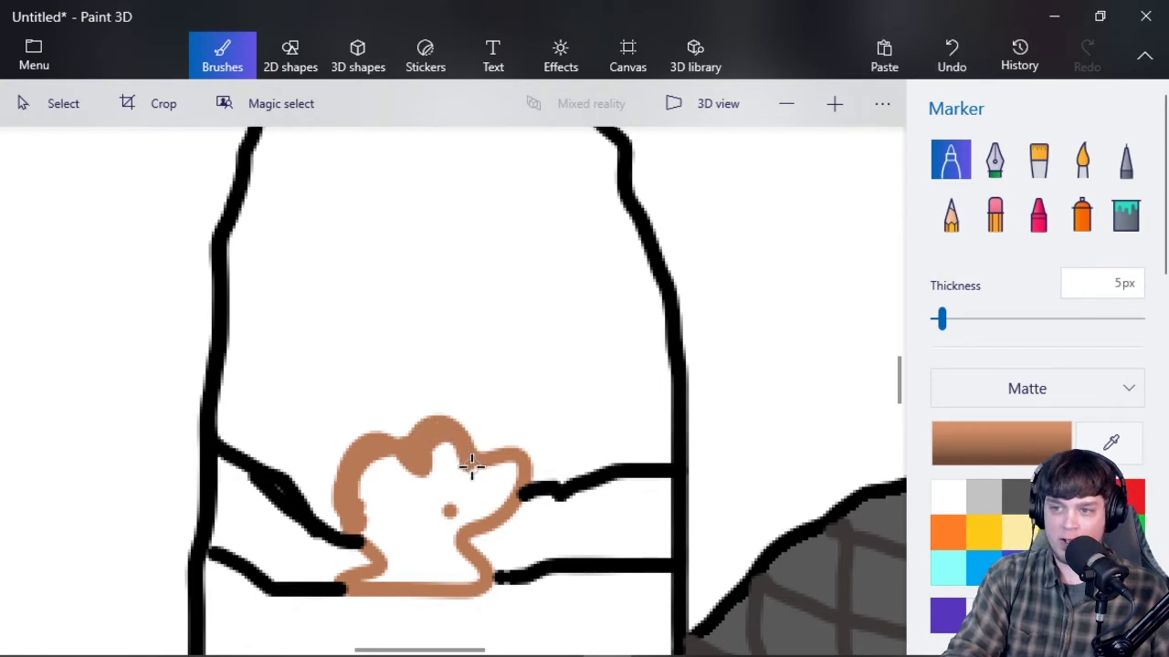
{"action": "left_click_drag", "start_coordinate": [471, 466], "coordinate": [502, 441]}
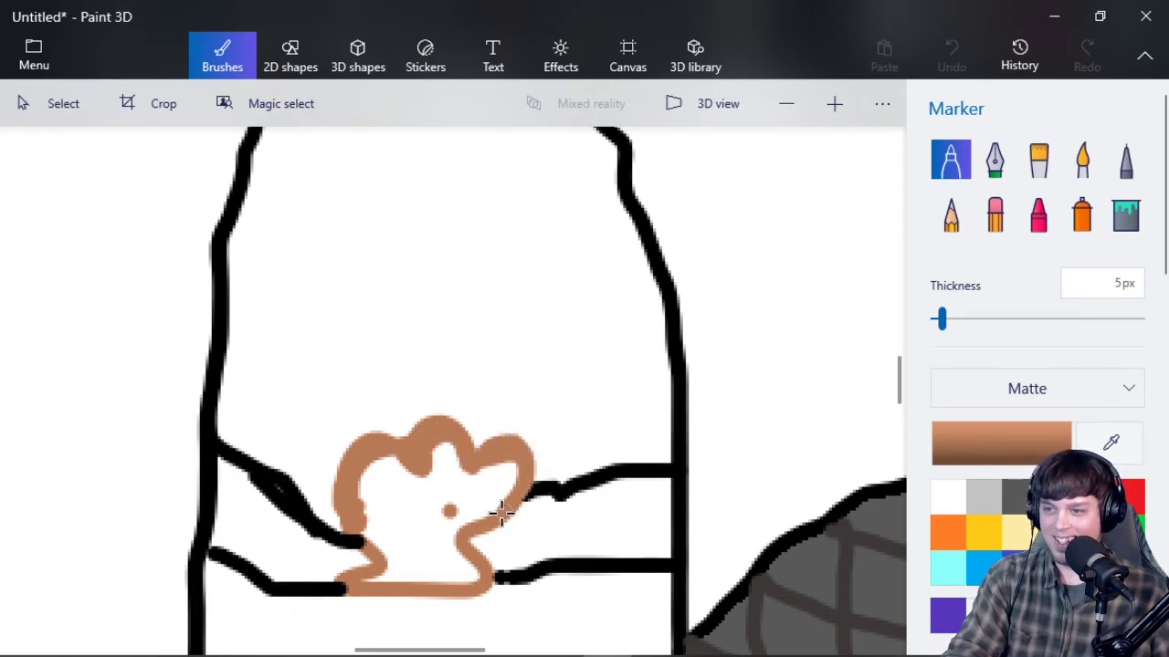
{"action": "left_click_drag", "start_coordinate": [354, 517], "coordinate": [380, 549]}
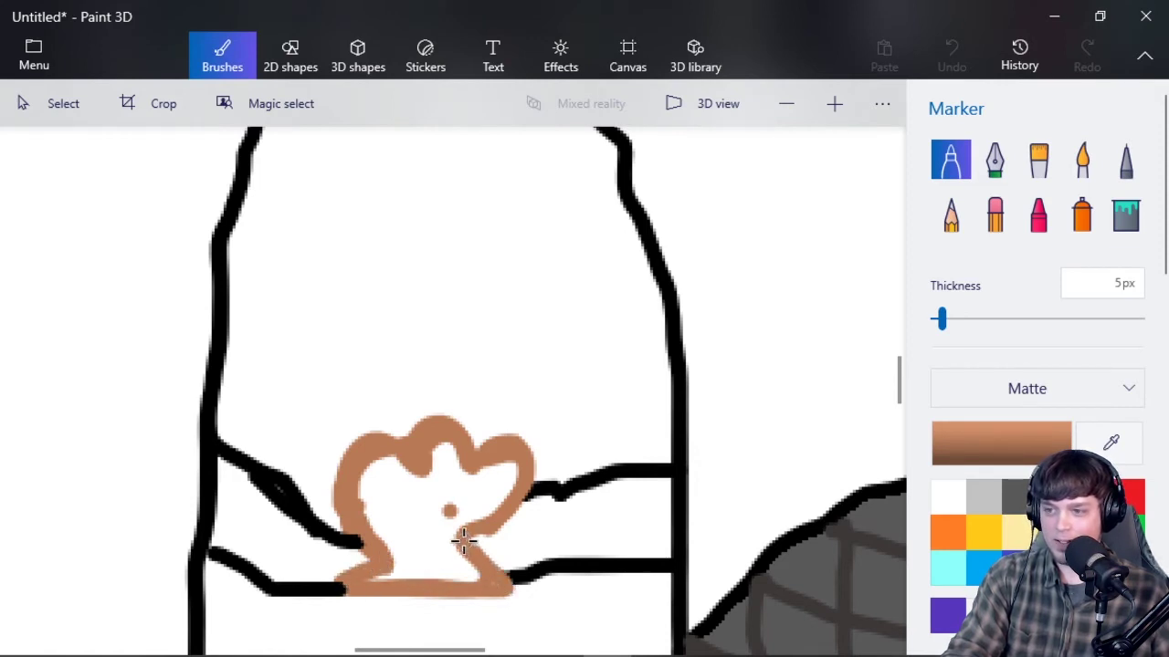
{"action": "left_click_drag", "start_coordinate": [474, 539], "coordinate": [491, 527]}
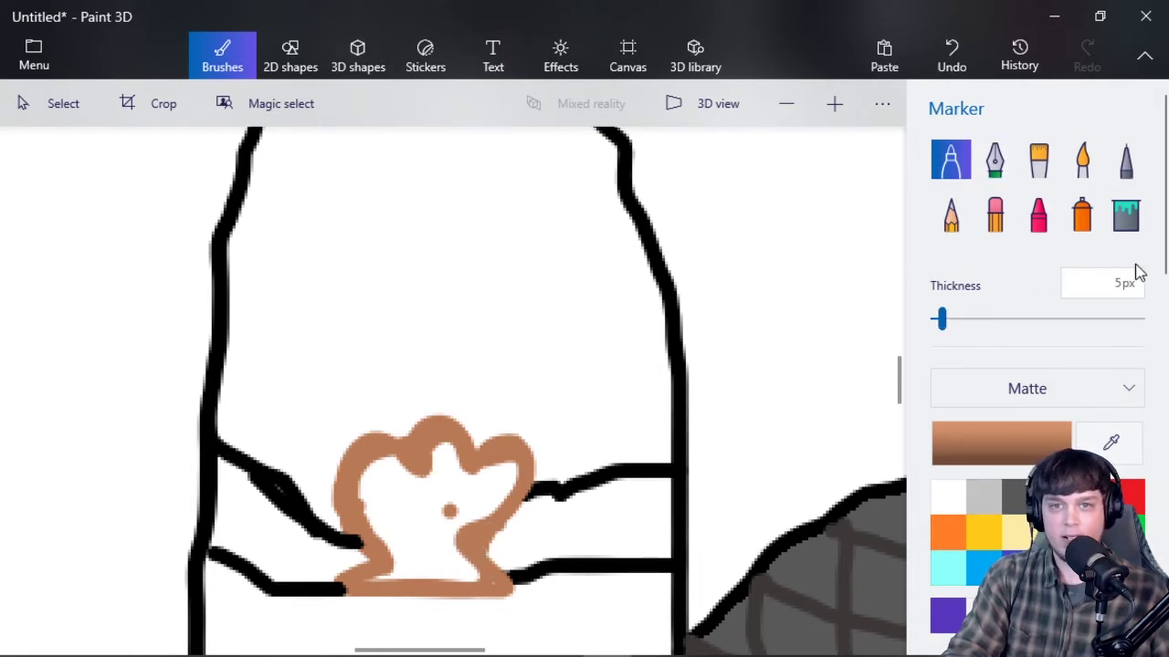
{"action": "left_click", "coordinate": [1126, 214]}
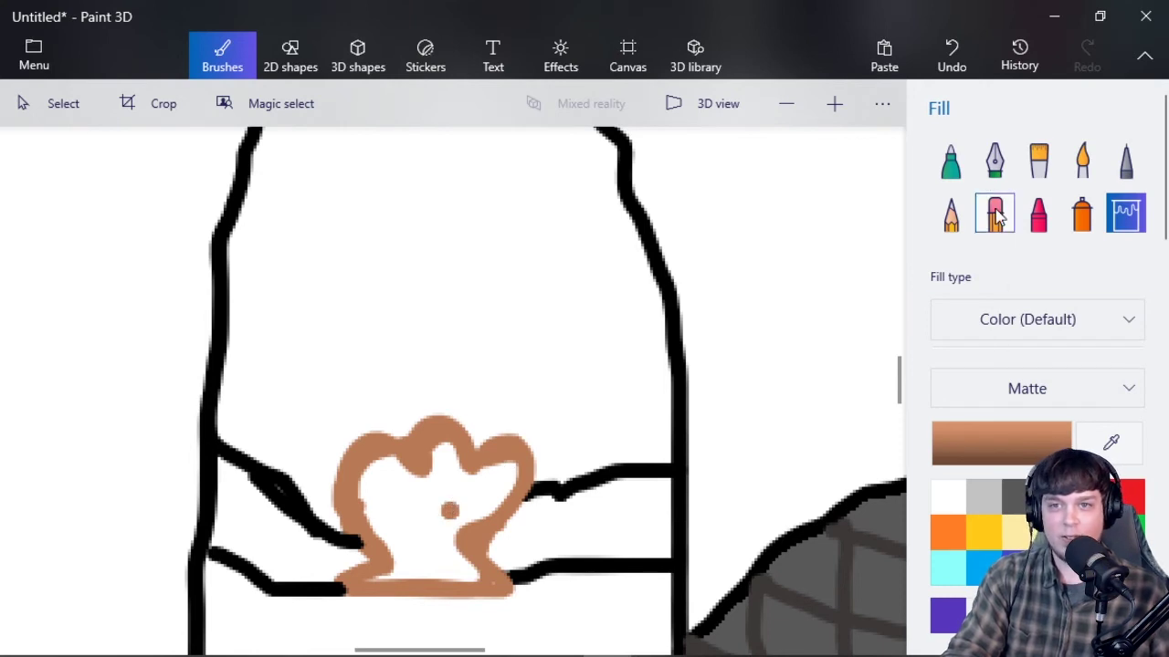
{"action": "left_click", "coordinate": [436, 483]}
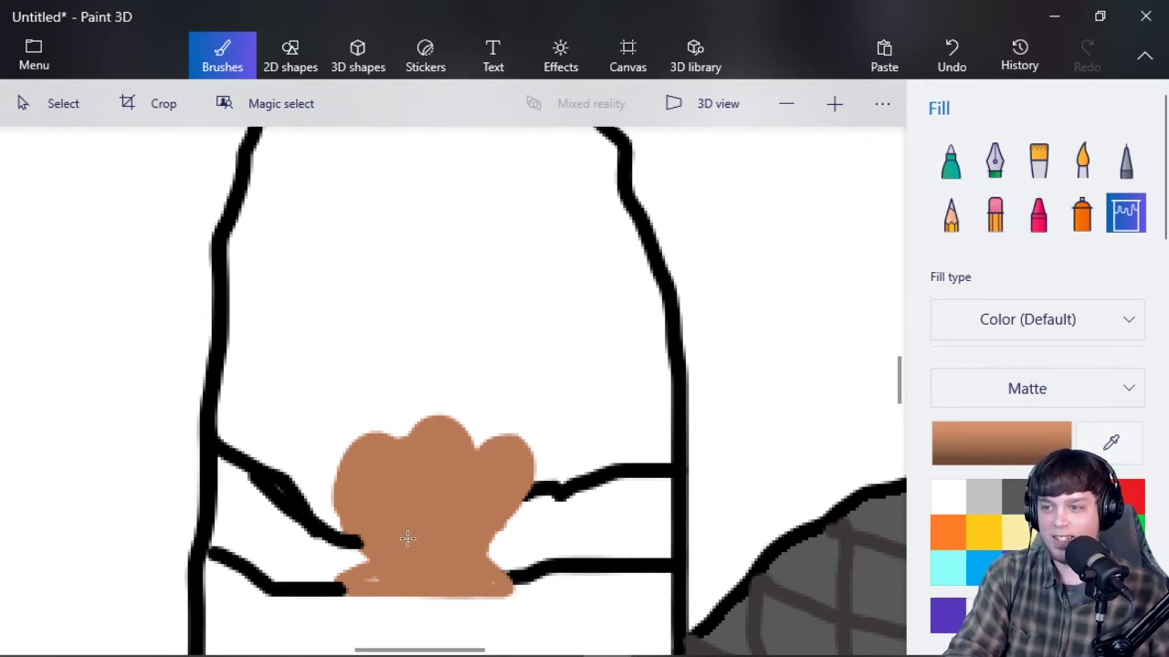
Try a dark grey 6px Pencil line down the held object between its first two lobes, and undo it
{"action": "left_click", "coordinate": [950, 162]}
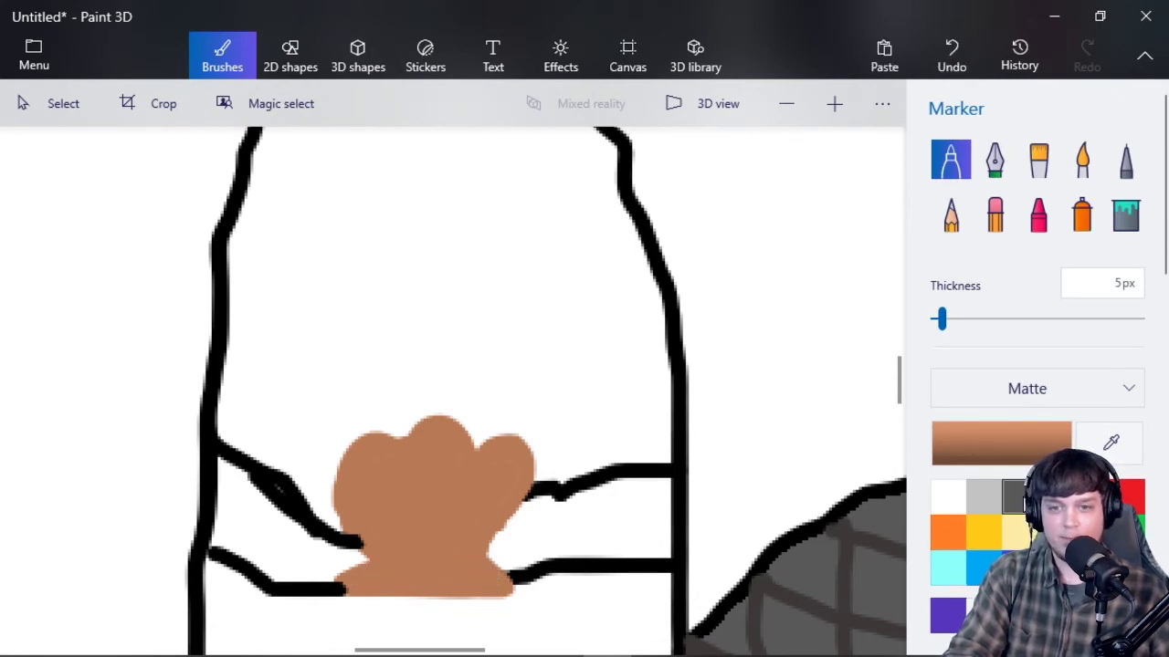
{"action": "left_click", "coordinate": [1012, 496]}
{"action": "left_click", "coordinate": [951, 214]}
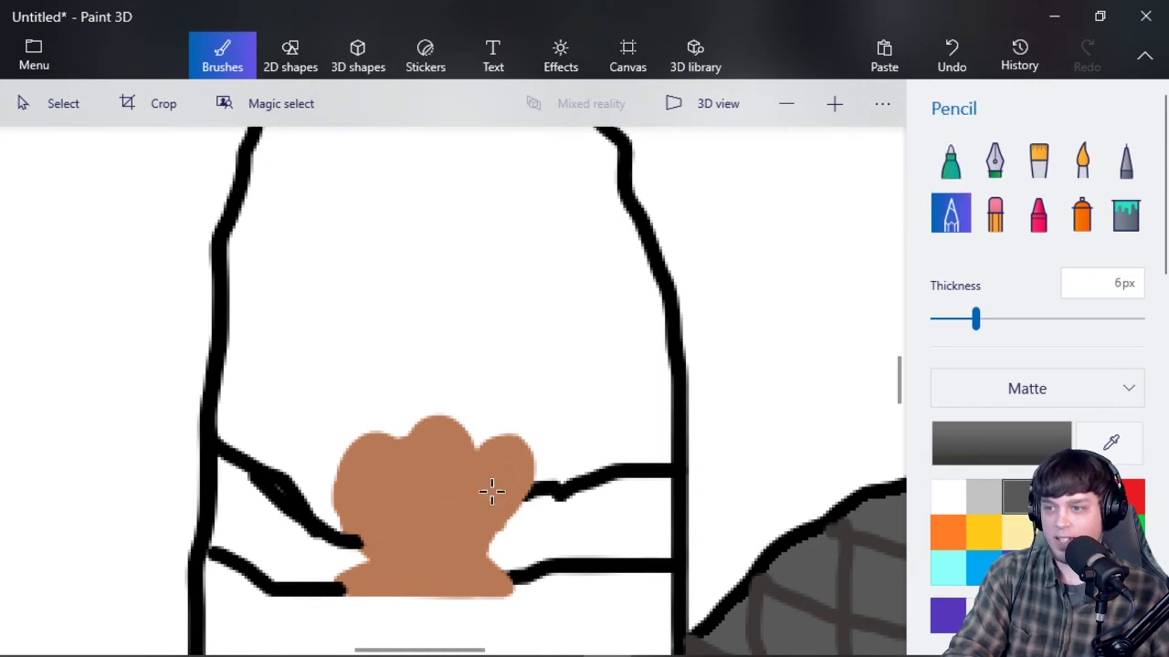
{"action": "left_click_drag", "start_coordinate": [399, 446], "coordinate": [393, 461]}
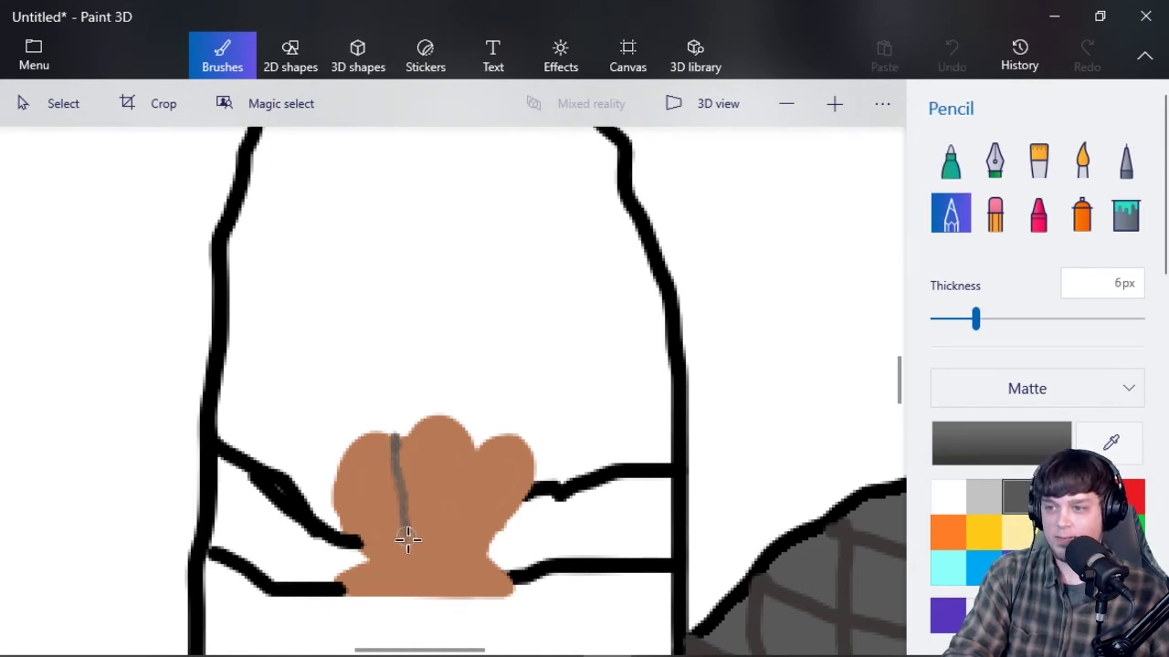
{"action": "left_click_drag", "start_coordinate": [411, 560], "coordinate": [411, 560]}
{"action": "key", "text": "ctrl+z"}
{"action": "scroll", "coordinate": [417, 548], "scroll_direction": "down", "scroll_amount": 4}
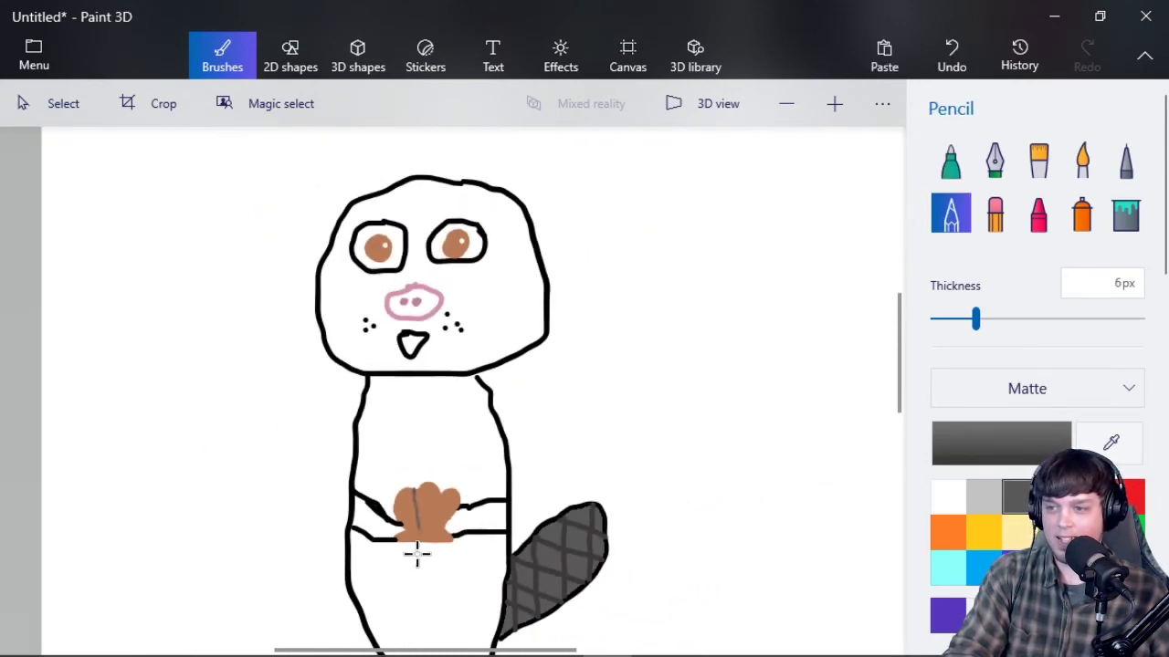
{"action": "scroll", "coordinate": [417, 553], "scroll_direction": "up", "scroll_amount": 2}
{"action": "scroll", "coordinate": [417, 553], "scroll_direction": "up", "scroll_amount": 3}
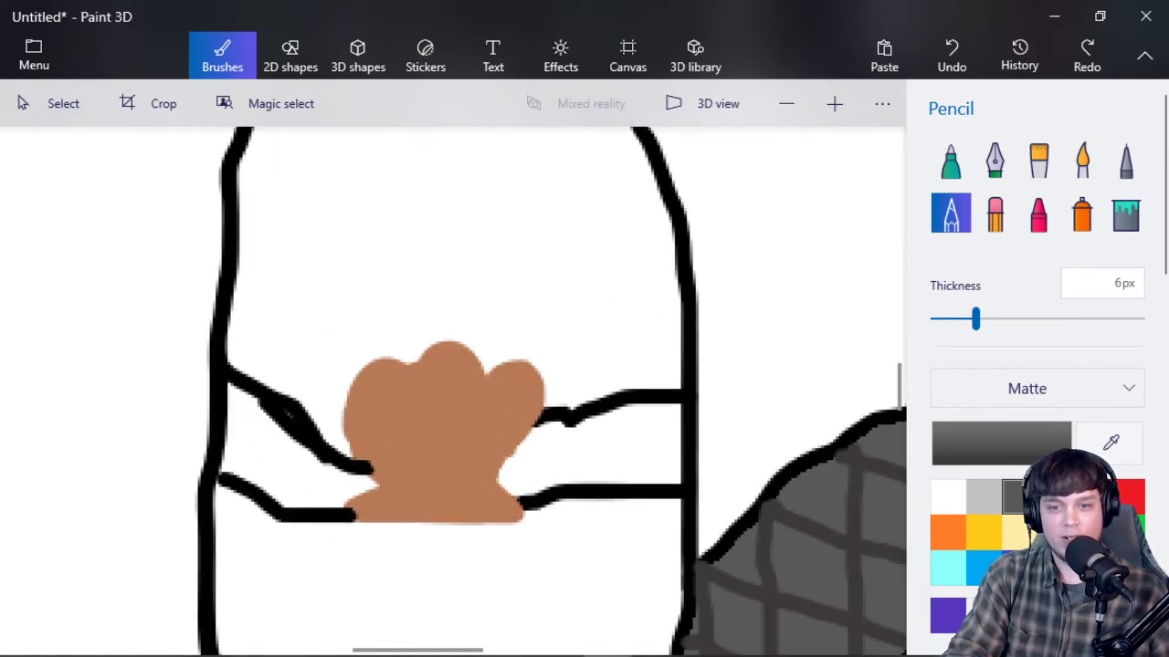
Pencil two darker brown creases between the held object's lobes, try a band above its base, and undo the band
{"action": "left_click", "coordinate": [1000, 443]}
{"action": "left_click_drag", "start_coordinate": [540, 242], "coordinate": [538, 272]}
{"action": "left_click", "coordinate": [478, 538]}
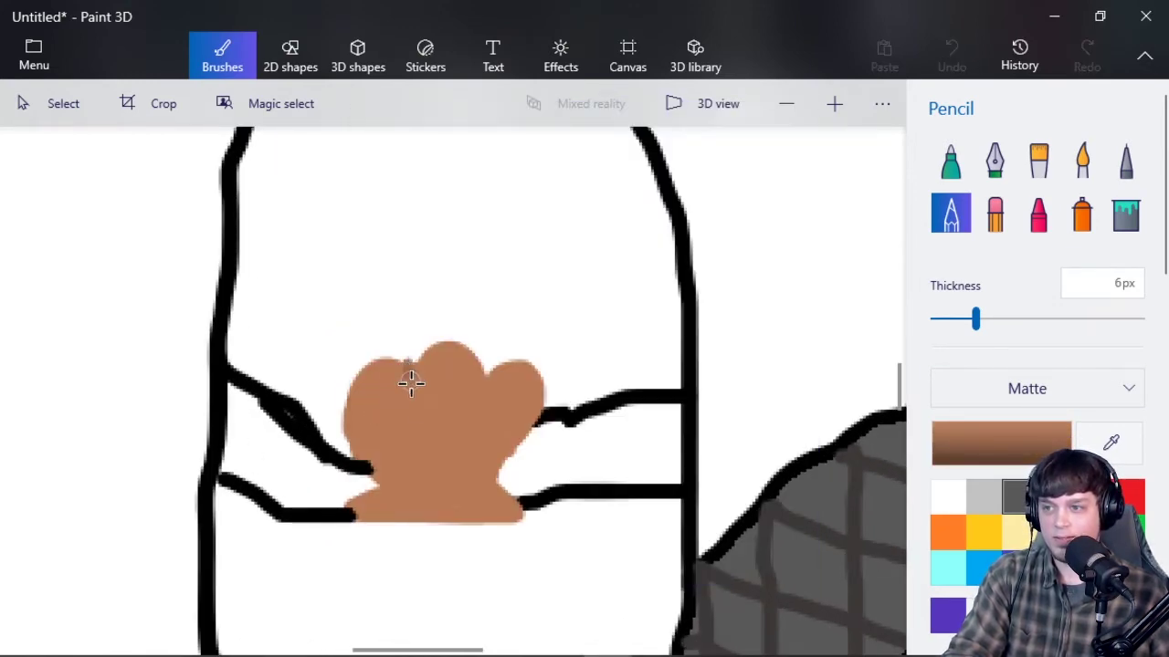
{"action": "mouse_move", "coordinate": [483, 382]}
{"action": "left_mouse_down"}
{"action": "mouse_move", "coordinate": [436, 478]}
{"action": "mouse_move", "coordinate": [505, 482]}
{"action": "left_mouse_up"}
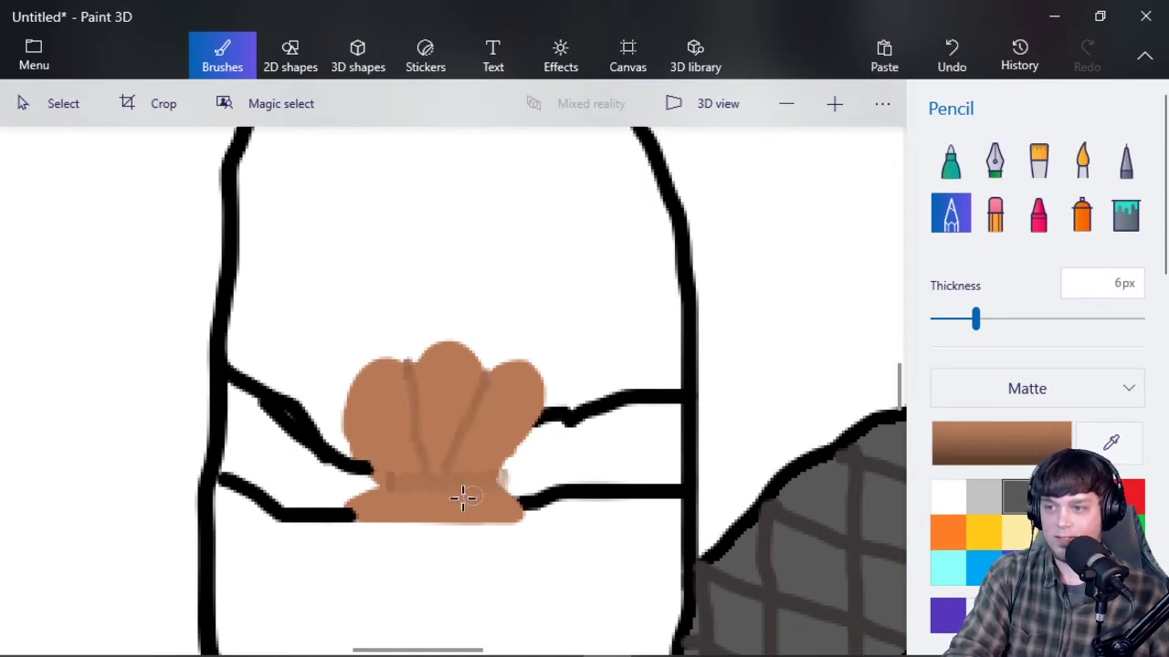
{"action": "key", "text": "ctrl+z"}
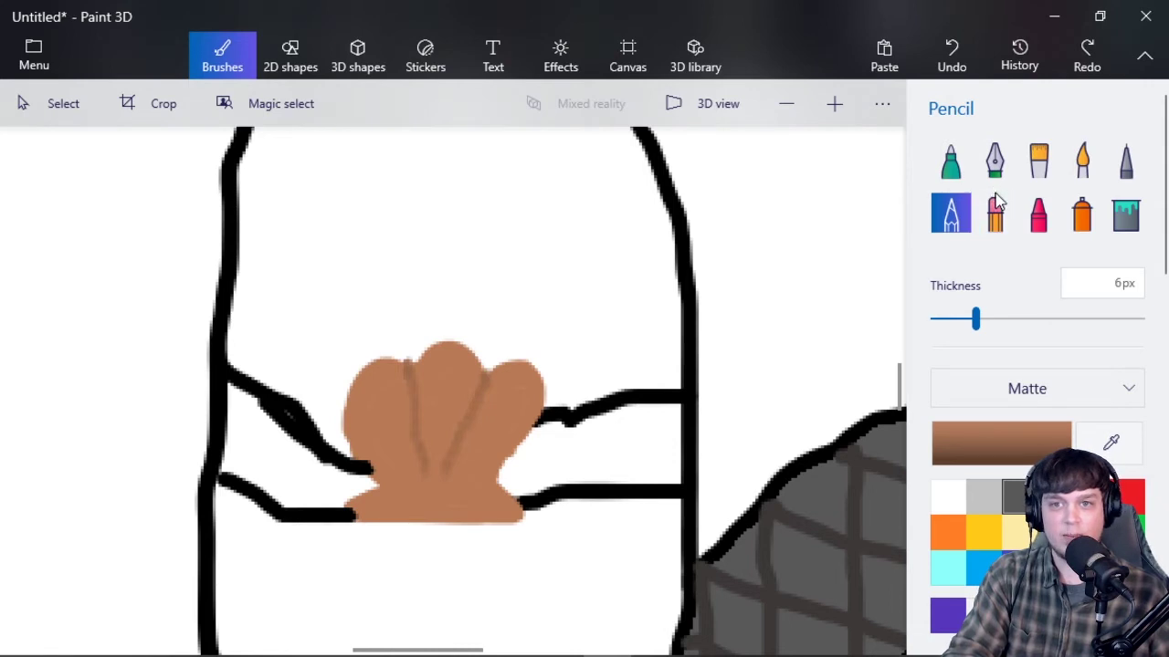
Try a darker brown 5px Marker band across the held object's neck, and undo the band and both creases
{"action": "left_click", "coordinate": [994, 160]}
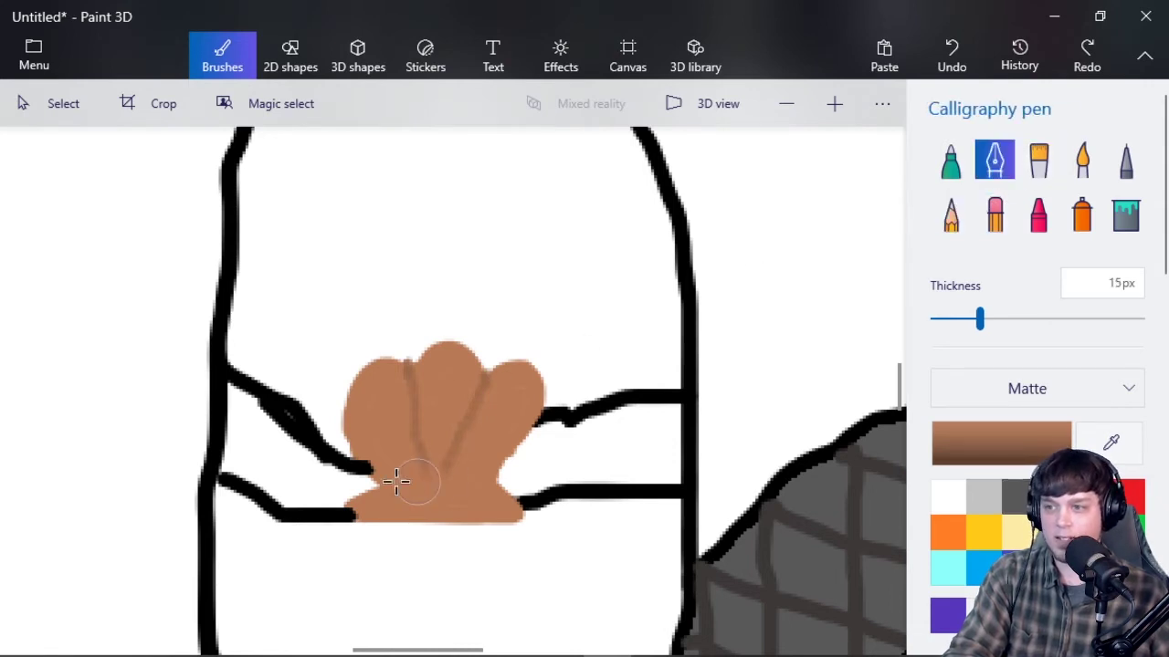
{"action": "left_click", "coordinate": [951, 160]}
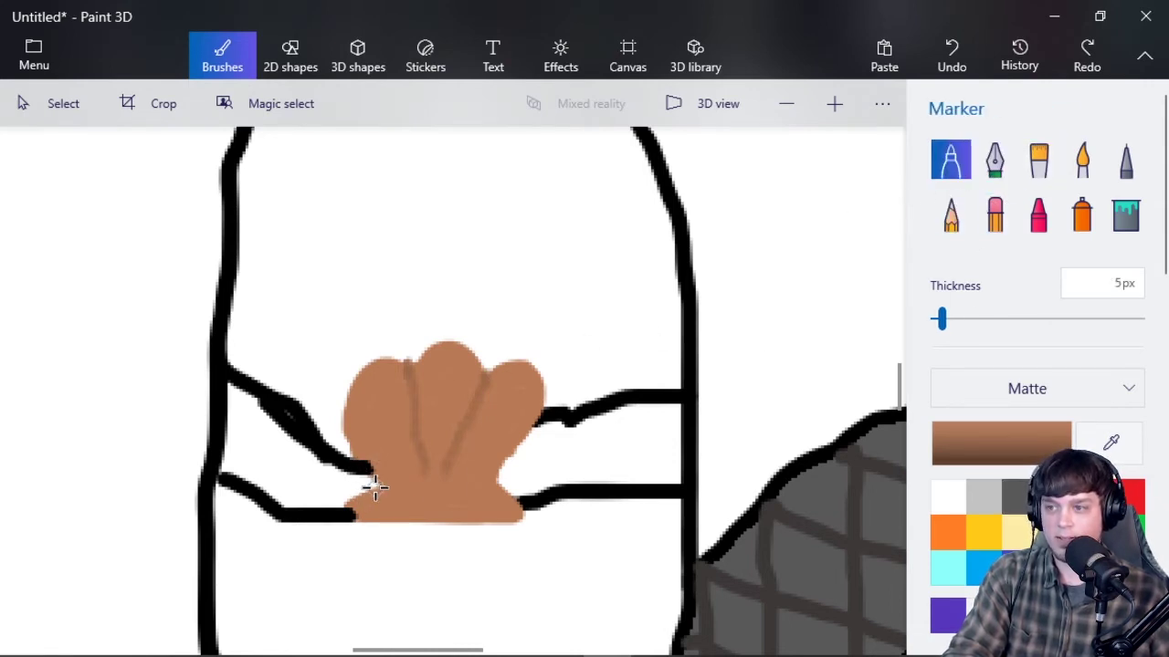
{"action": "left_click_drag", "start_coordinate": [371, 483], "coordinate": [412, 487]}
{"action": "left_click_drag", "start_coordinate": [491, 485], "coordinate": [502, 484]}
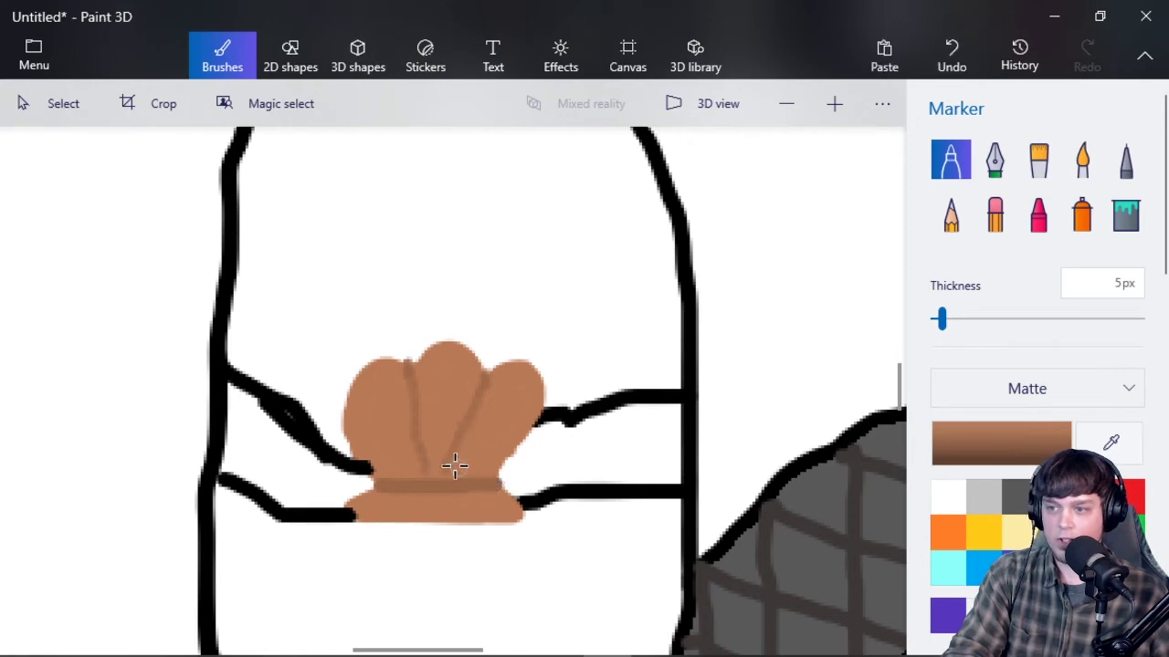
{"action": "scroll", "coordinate": [439, 472], "scroll_direction": "down", "scroll_amount": 2}
{"action": "key", "text": "ctrl+z"}
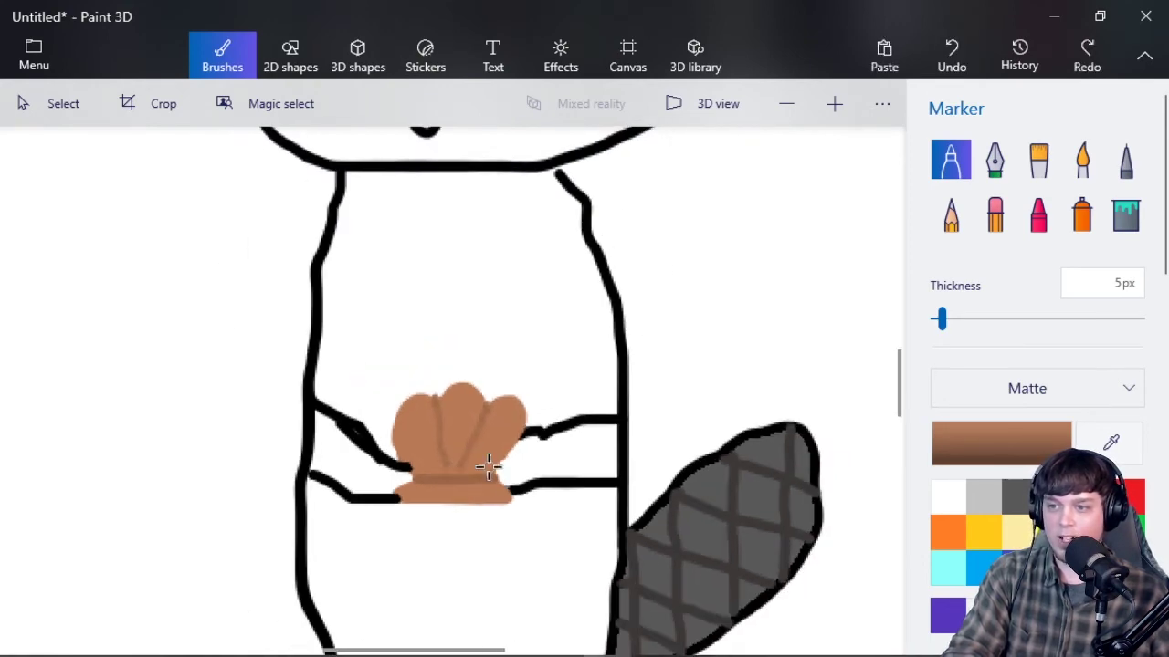
{"action": "scroll", "coordinate": [414, 463], "scroll_direction": "up", "scroll_amount": 2}
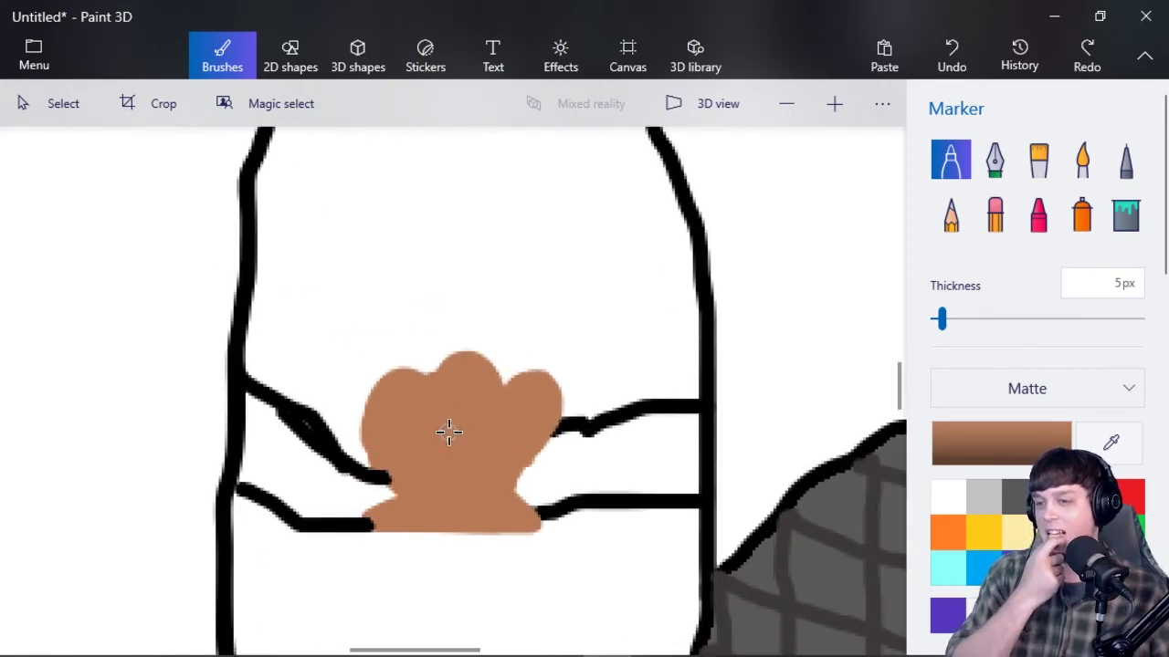
{"action": "scroll", "coordinate": [448, 433], "scroll_direction": "up", "scroll_amount": 1}
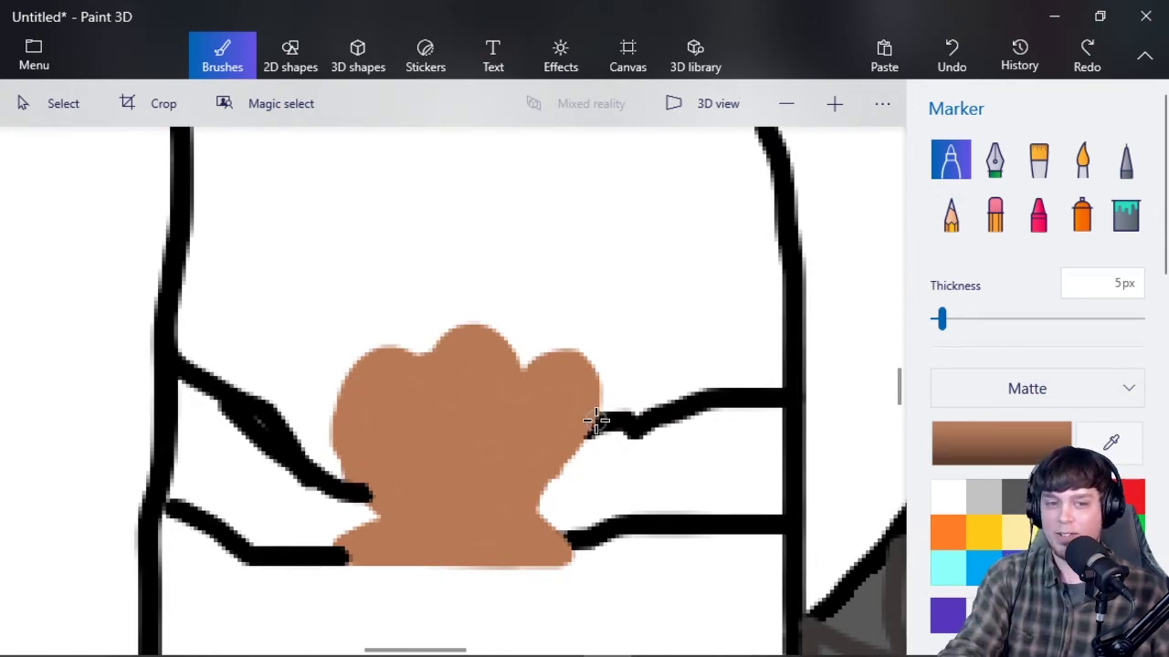
Try a light grey fill beside the animal's foot near the tail, and undo the fill
{"action": "scroll", "coordinate": [473, 361], "scroll_direction": "down", "scroll_amount": 6}
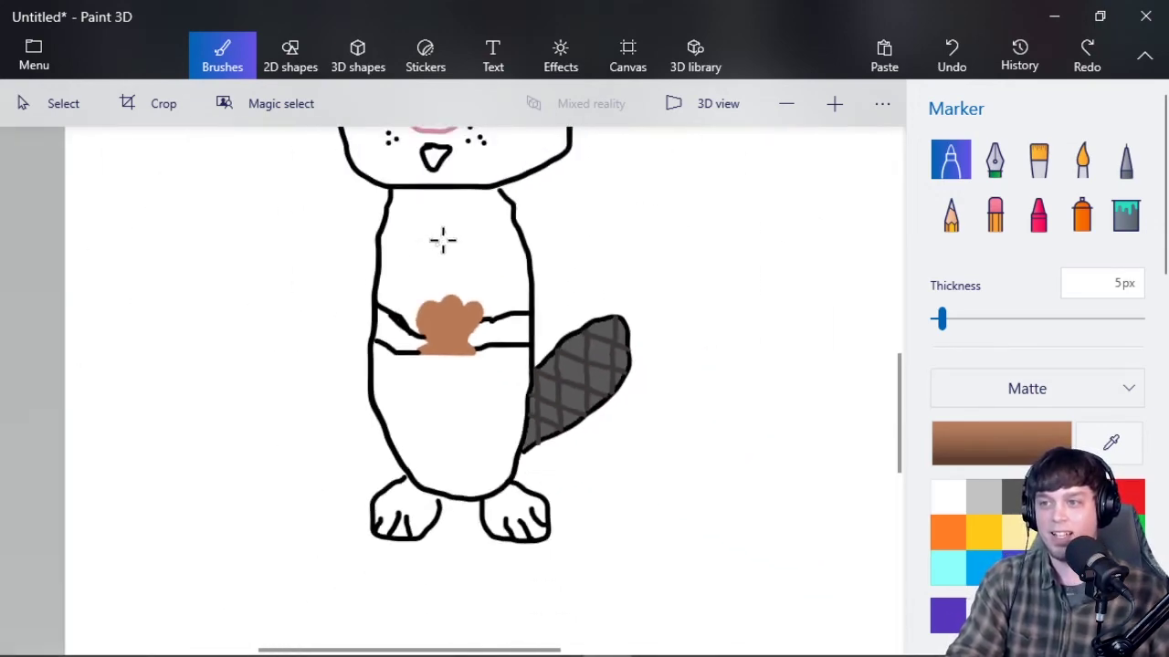
{"action": "scroll", "coordinate": [479, 133], "scroll_direction": "up", "scroll_amount": 1}
{"action": "scroll", "coordinate": [574, 146], "scroll_direction": "down", "scroll_amount": 5}
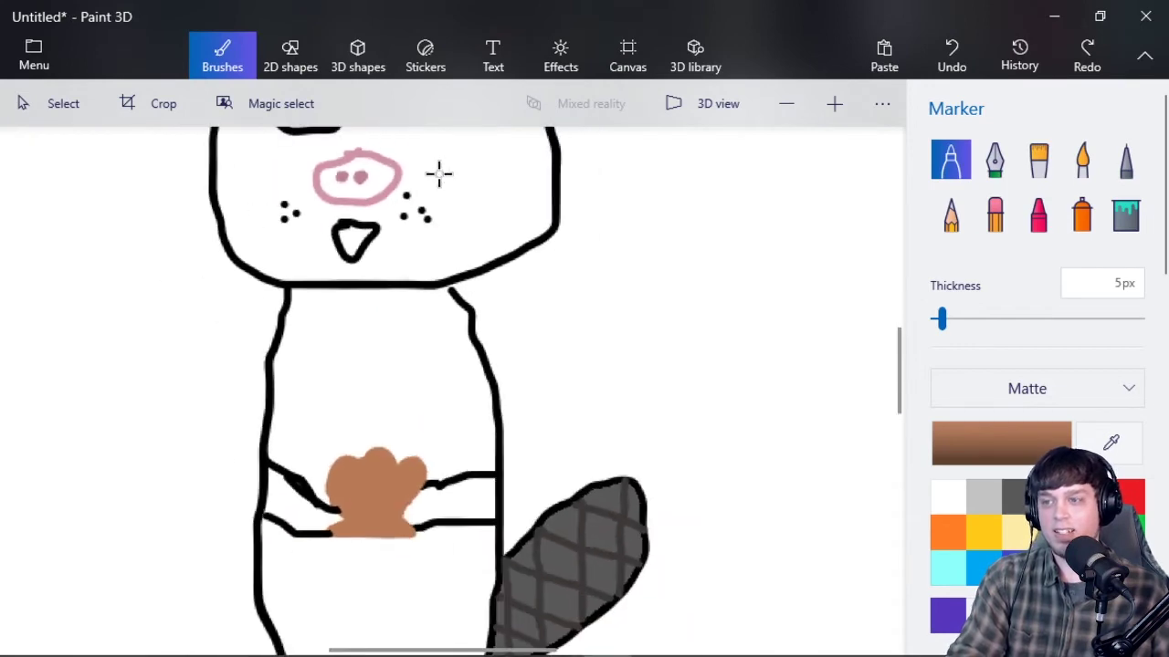
{"action": "left_click_drag", "start_coordinate": [881, 416], "coordinate": [891, 316]}
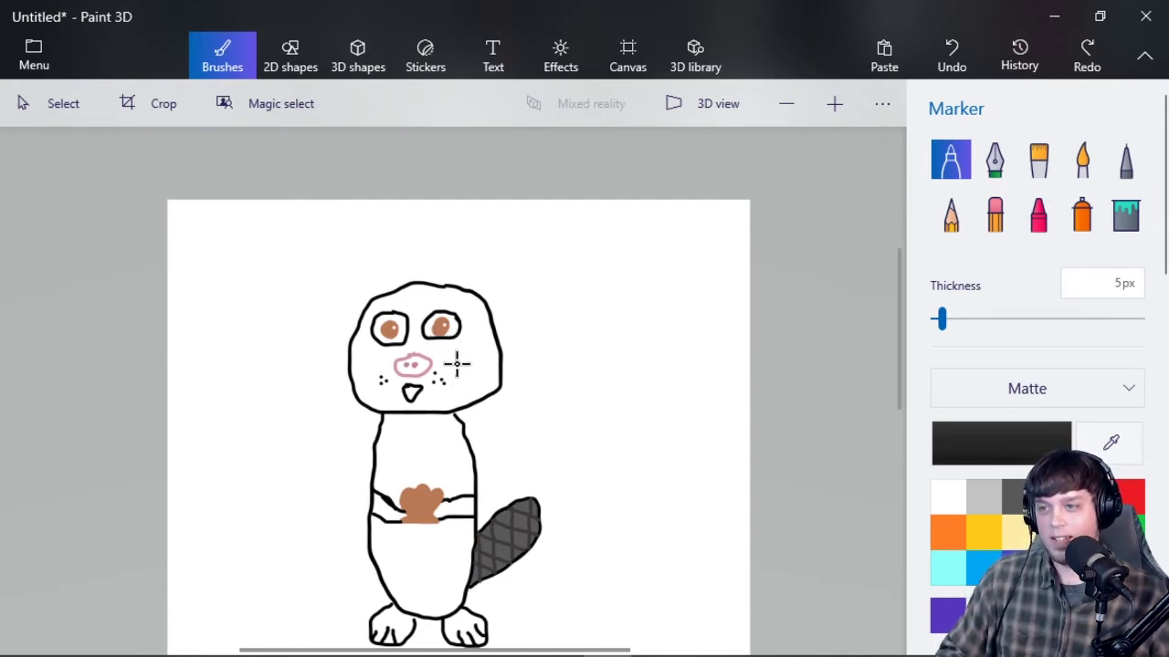
{"action": "scroll", "coordinate": [451, 381], "scroll_direction": "down", "scroll_amount": 3}
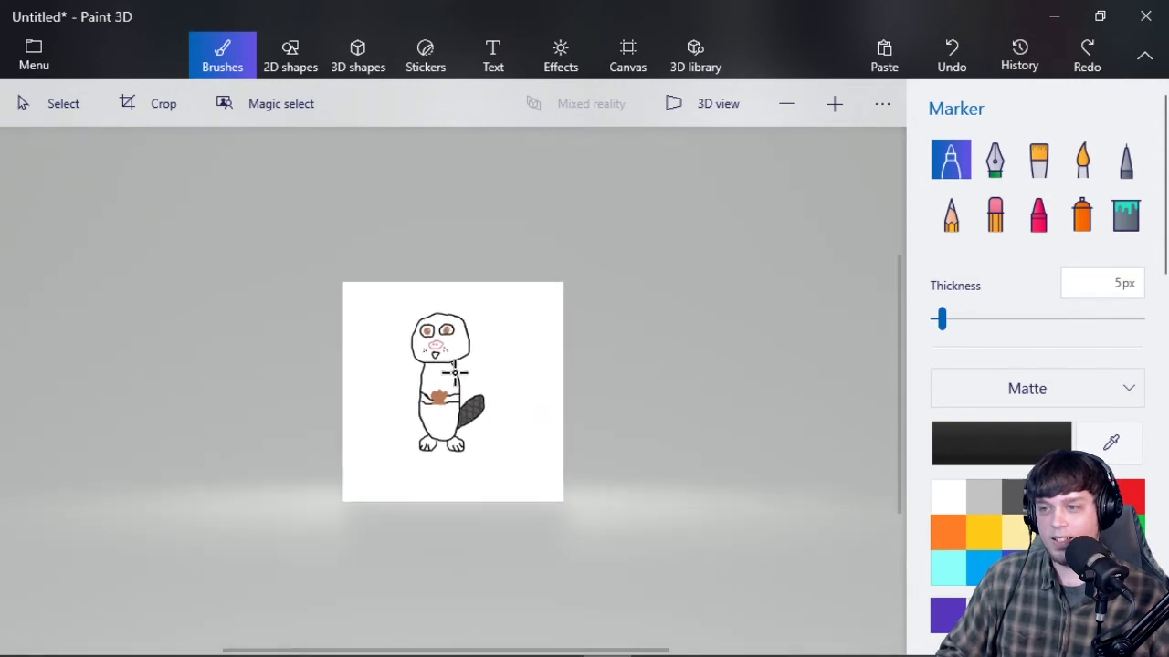
{"action": "scroll", "coordinate": [426, 405], "scroll_direction": "up", "scroll_amount": 6}
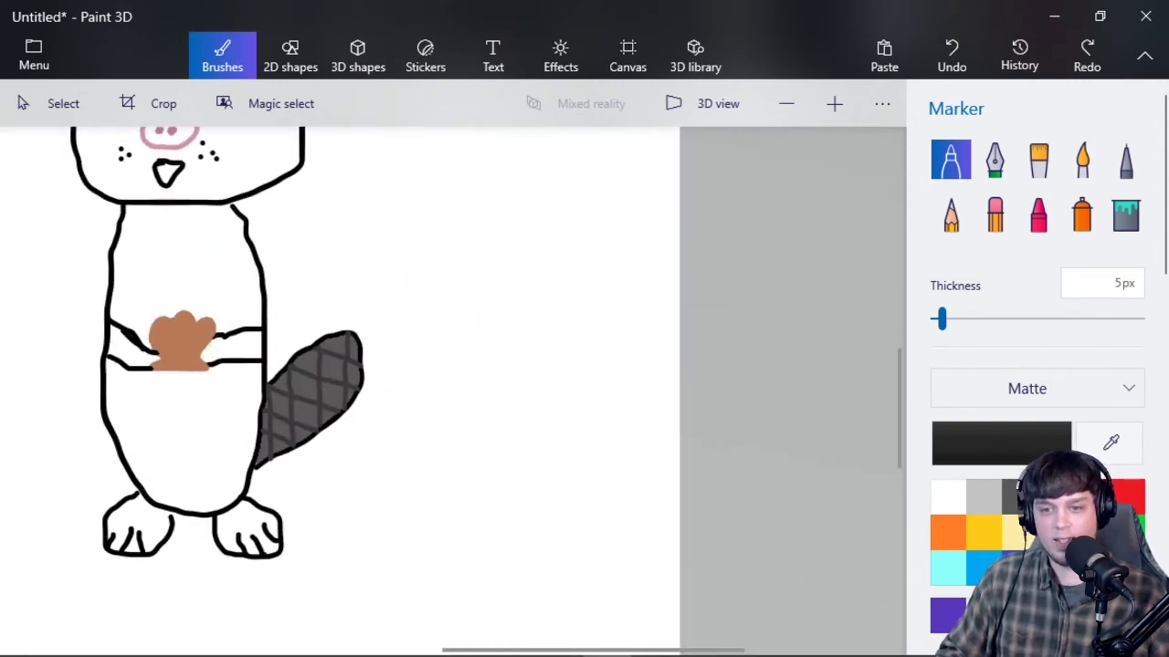
{"action": "left_click", "coordinate": [998, 503]}
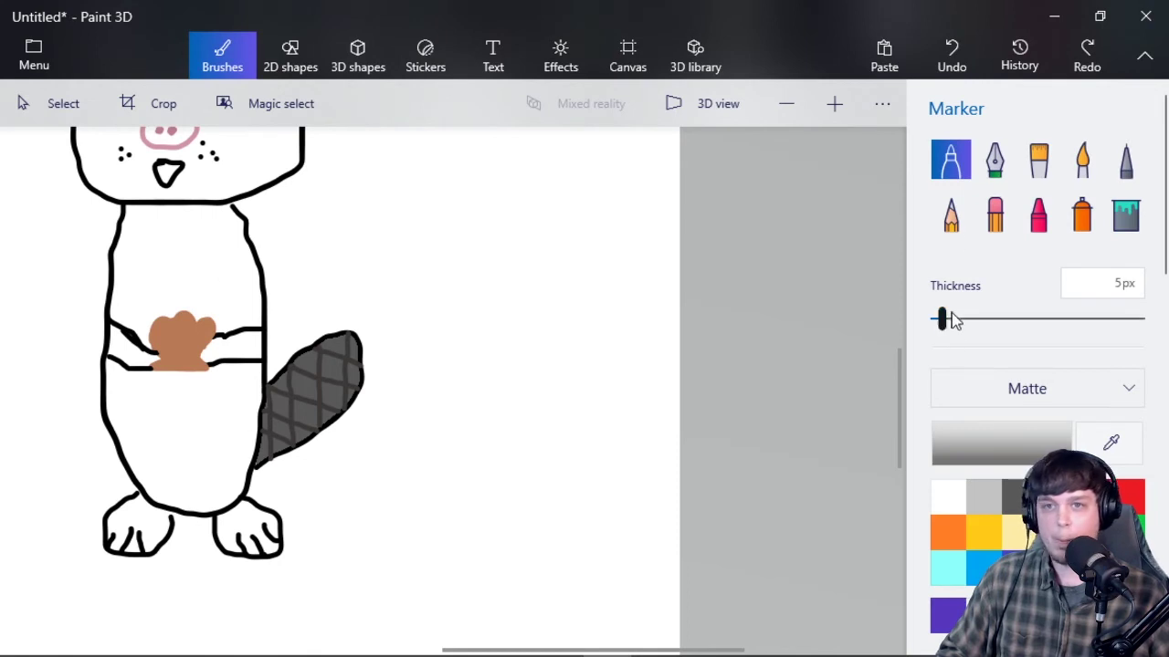
{"action": "left_click", "coordinate": [1121, 219]}
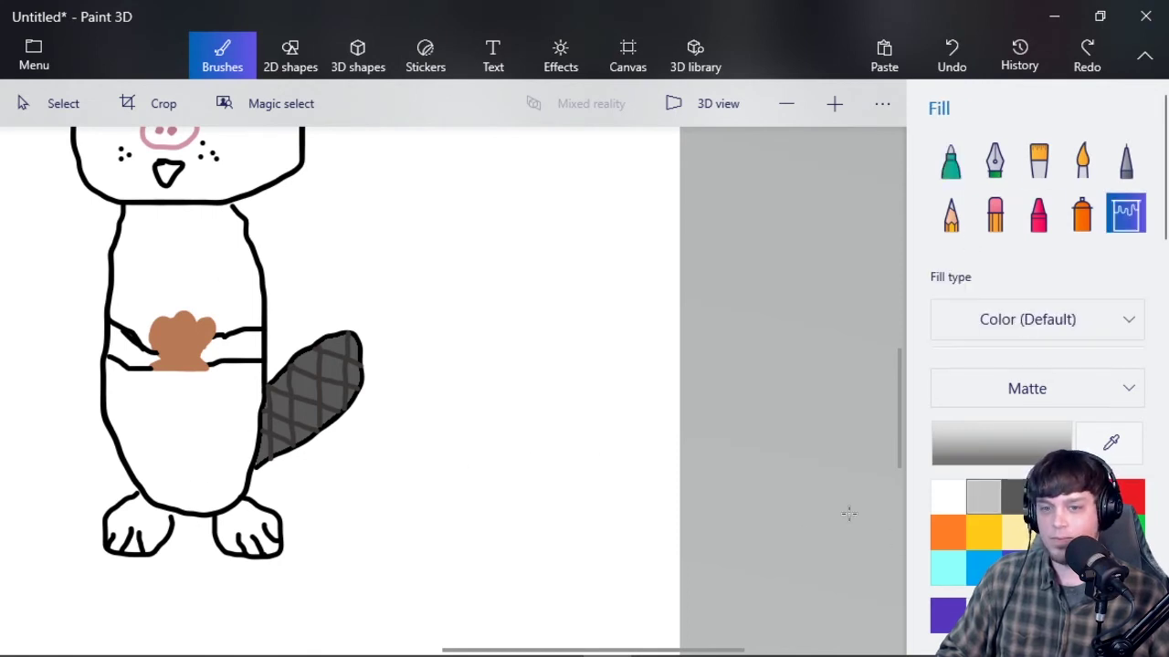
{"action": "left_click", "coordinate": [287, 542]}
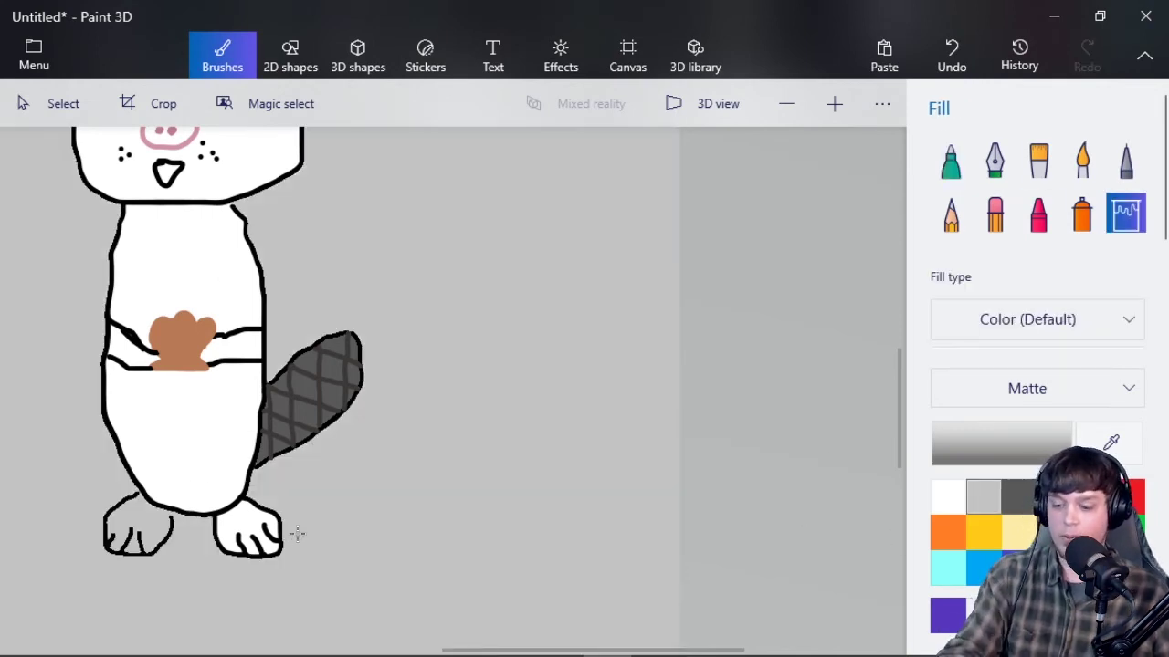
{"action": "key", "text": "ctrl+z"}
Close the two gaps between the left foot's outline and the body with the black 5px Marker
{"action": "scroll", "coordinate": [63, 532], "scroll_direction": "up", "scroll_amount": 4}
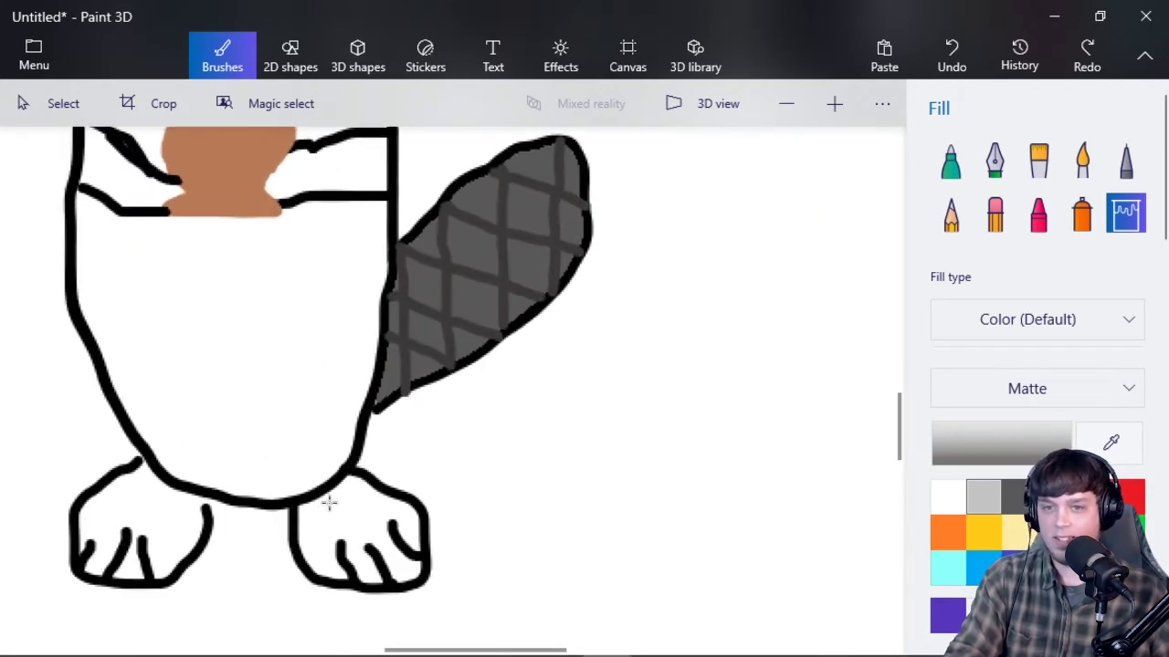
{"action": "left_click", "coordinate": [950, 160]}
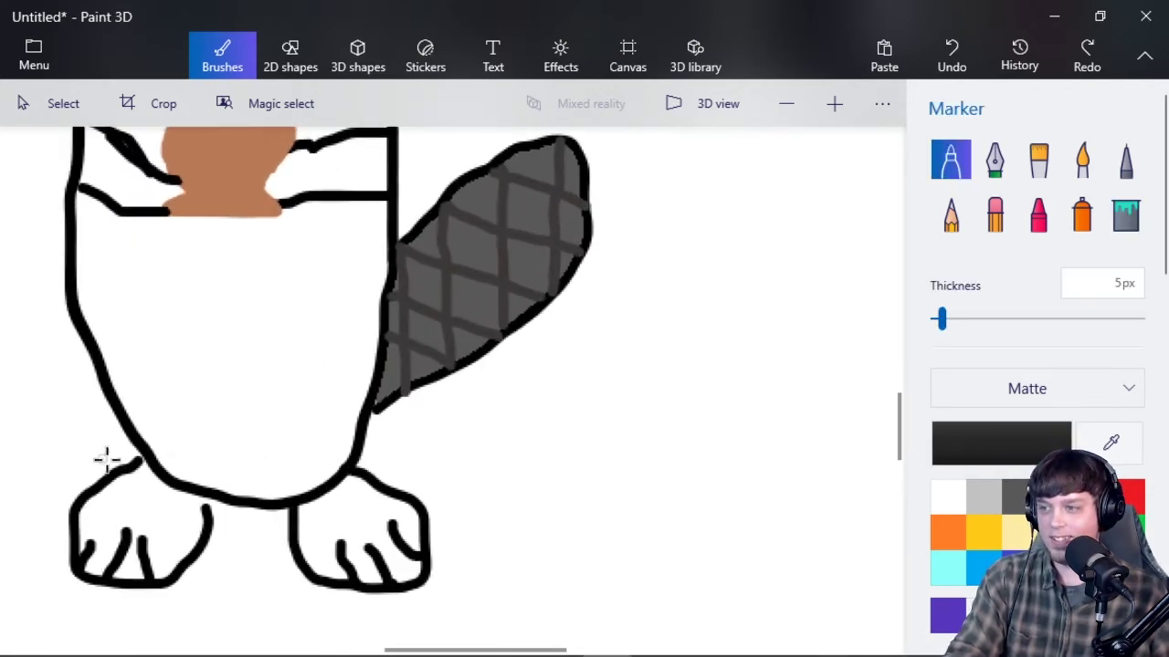
{"action": "left_click_drag", "start_coordinate": [140, 454], "coordinate": [136, 465]}
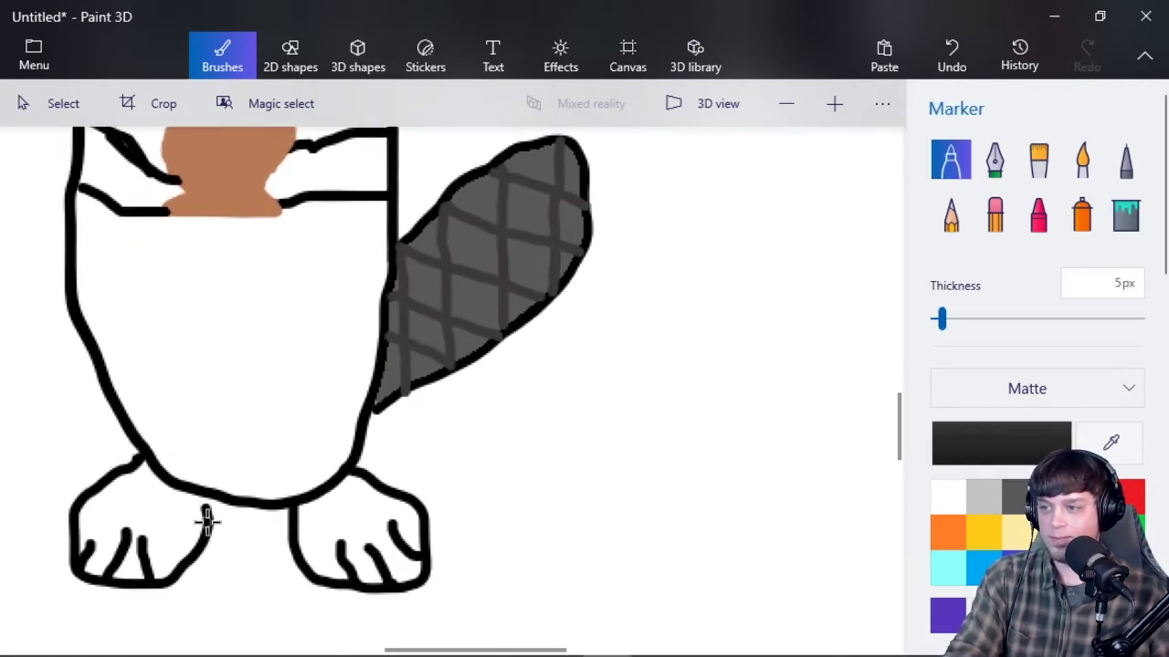
{"action": "left_click_drag", "start_coordinate": [202, 498], "coordinate": [206, 513]}
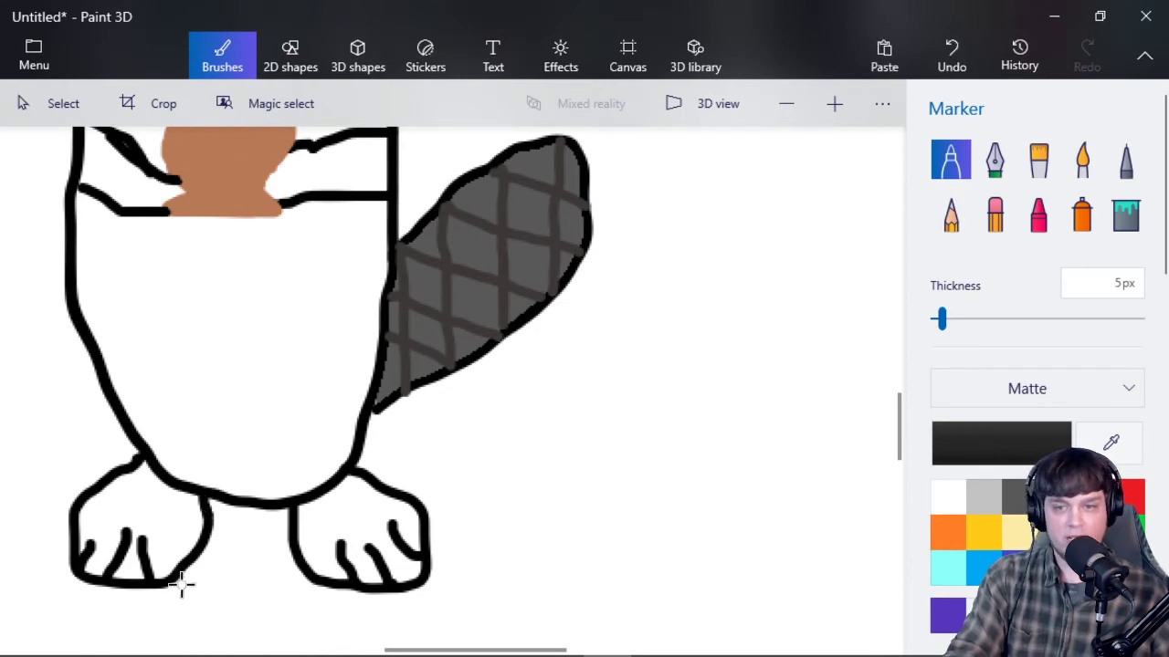
Undo the mistaken fill on the left foot and fill both feet with dark grey
{"action": "left_click", "coordinate": [1126, 215]}
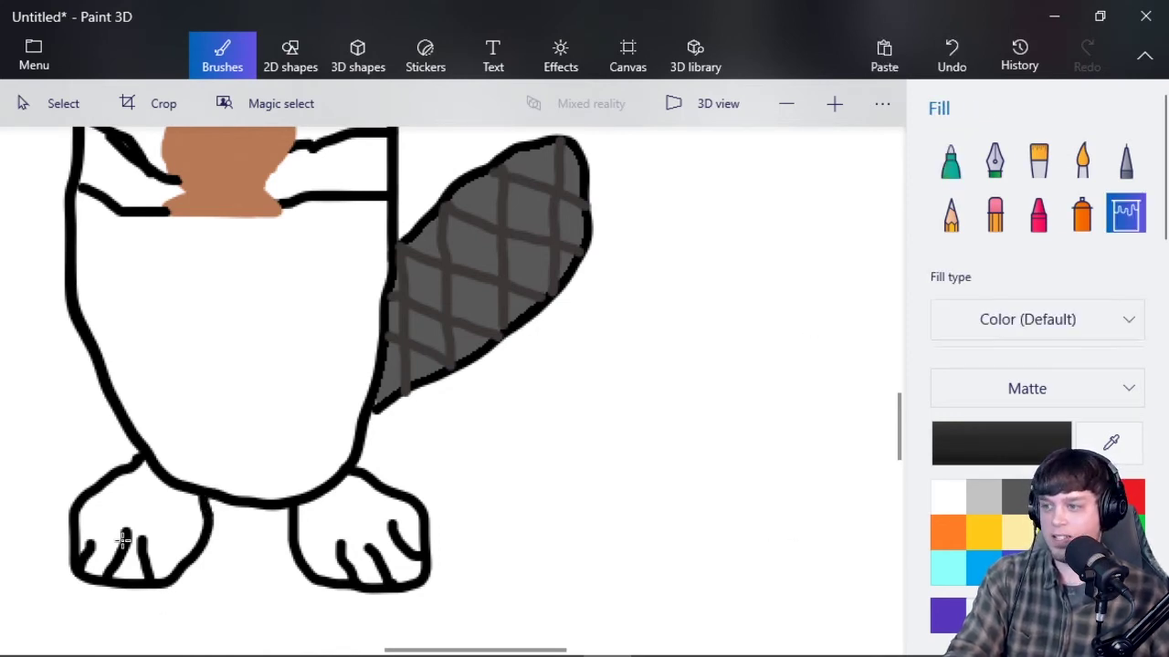
{"action": "left_click", "coordinate": [134, 524]}
{"action": "key", "text": "ctrl+z"}
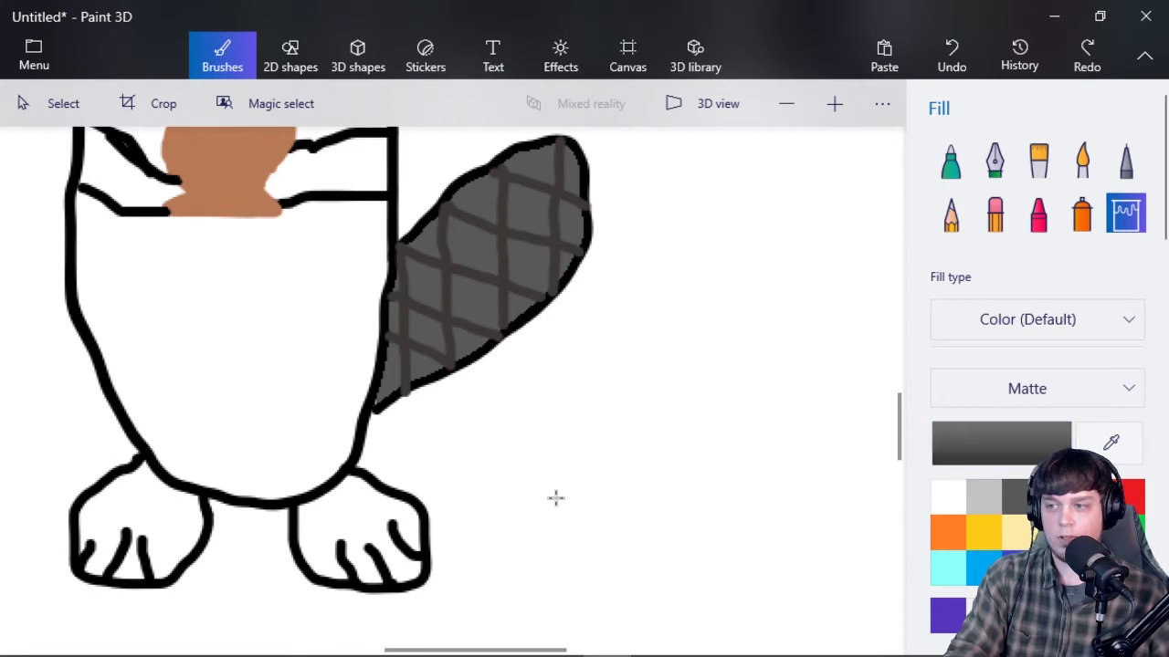
{"action": "left_click", "coordinate": [171, 514]}
{"action": "left_click", "coordinate": [345, 508]}
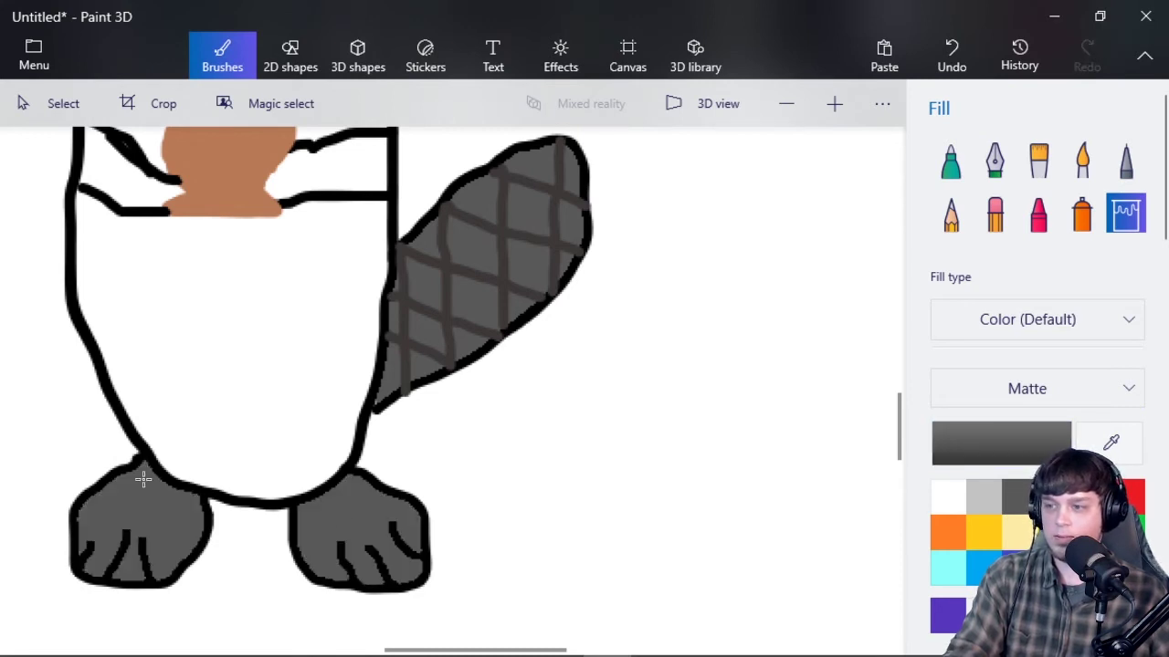
Fill the head's outline with solid black and draw a rounded ear on the head's upper left with the 5px Marker
{"action": "scroll", "coordinate": [143, 475], "scroll_direction": "down", "scroll_amount": 5}
{"action": "scroll", "coordinate": [119, 321], "scroll_direction": "down", "scroll_amount": 2}
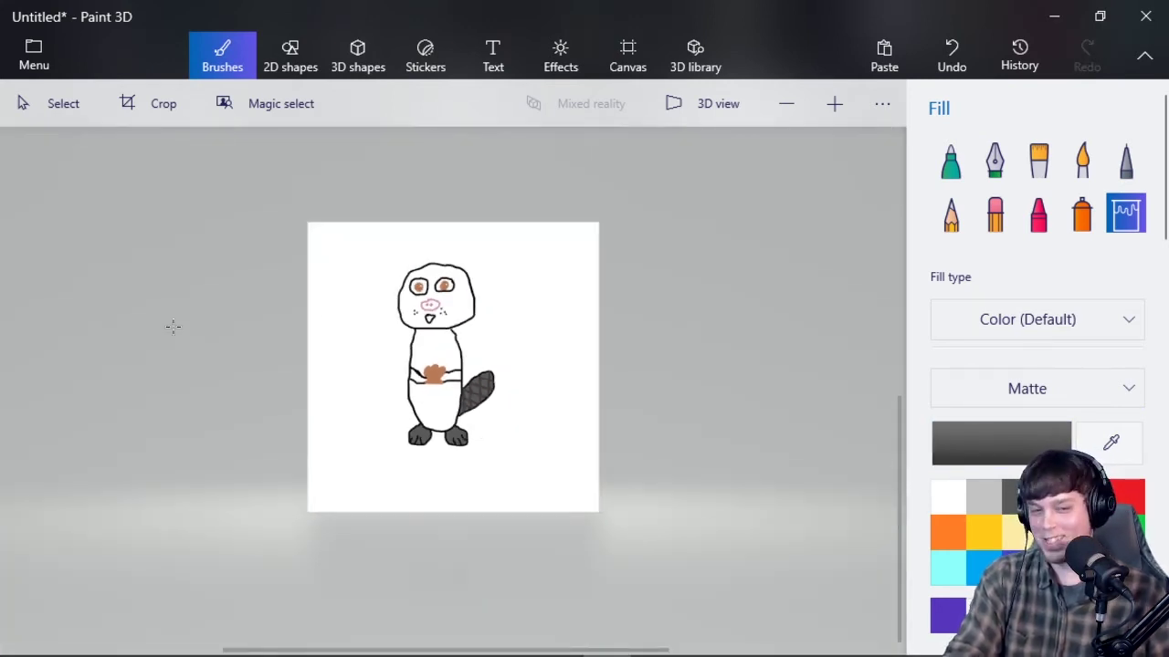
{"action": "scroll", "coordinate": [596, 318], "scroll_direction": "up", "scroll_amount": 5}
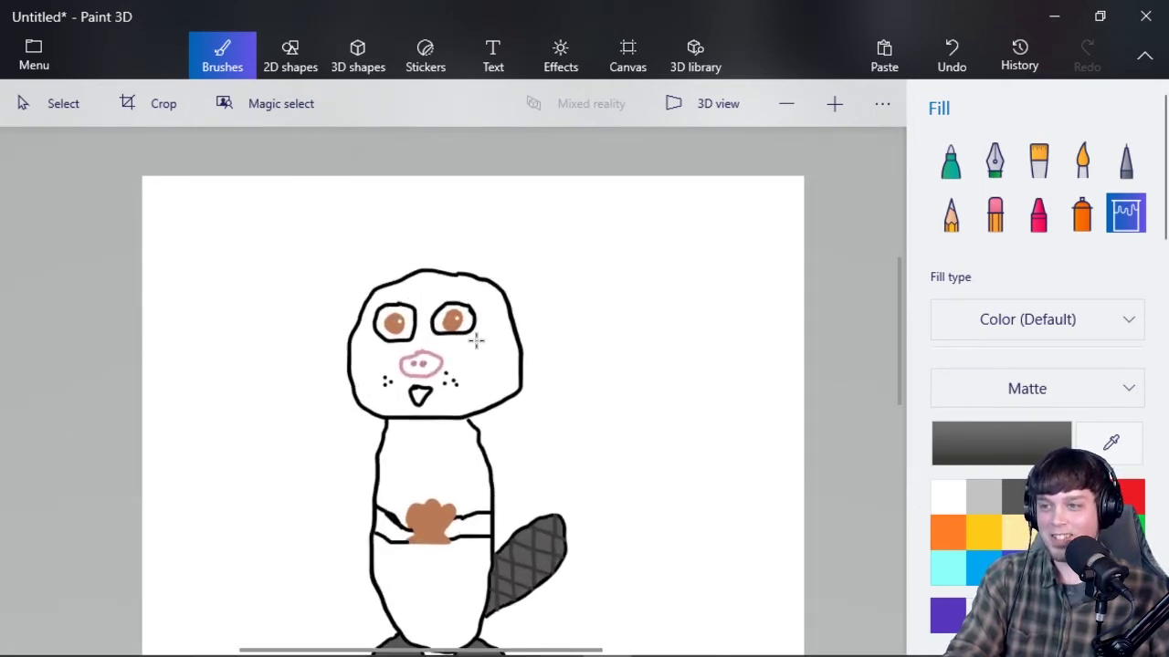
{"action": "left_click", "coordinate": [1054, 498]}
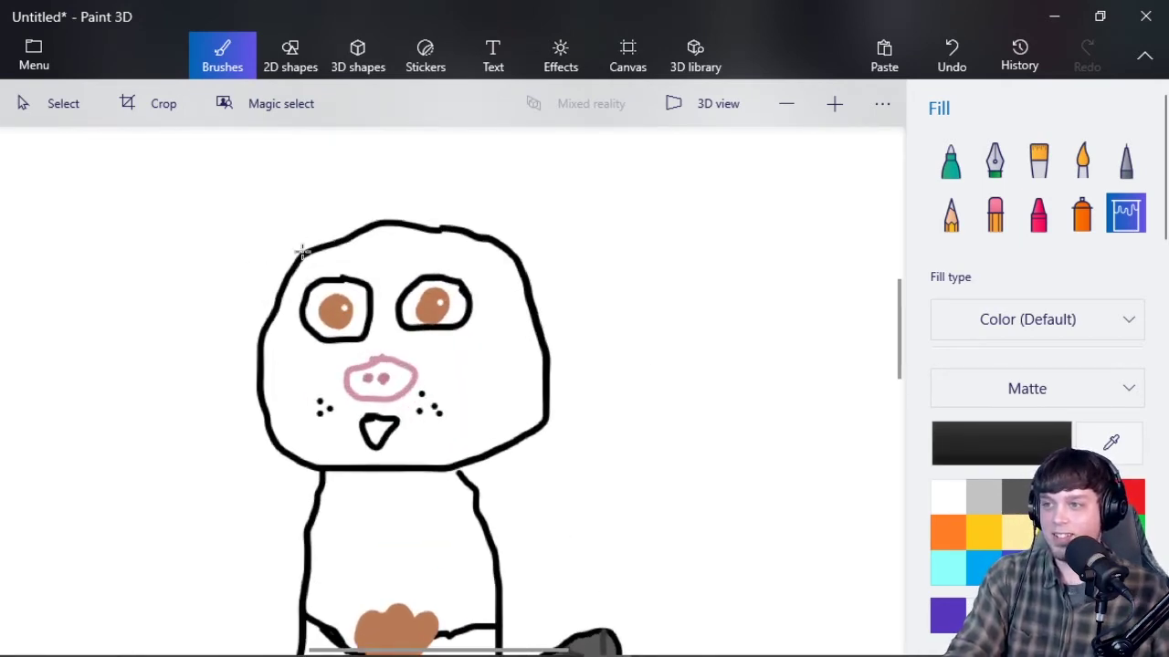
{"action": "left_click", "coordinate": [361, 231]}
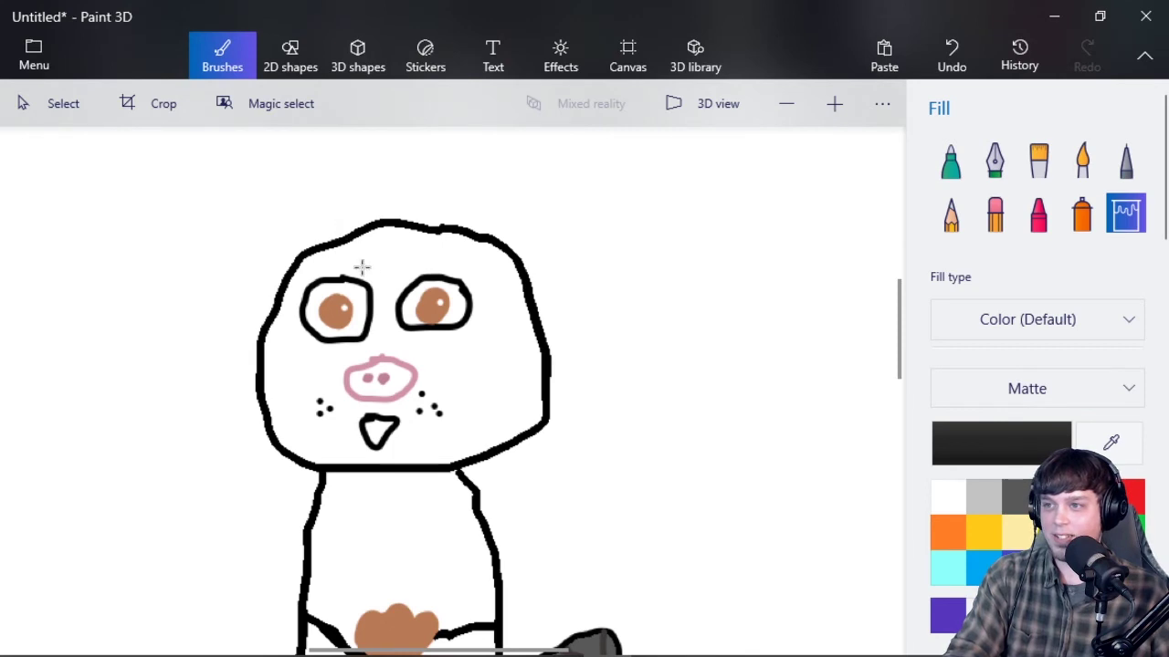
{"action": "left_click", "coordinate": [951, 160]}
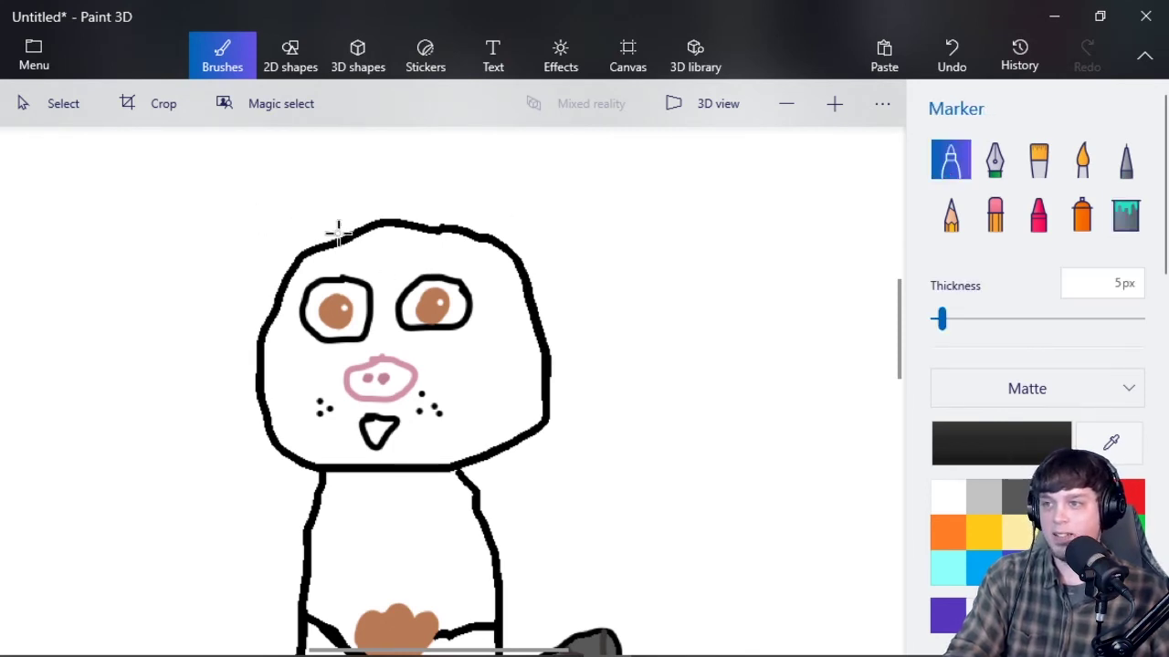
{"action": "mouse_move", "coordinate": [370, 226]}
{"action": "left_mouse_down"}
{"action": "mouse_move", "coordinate": [298, 211]}
{"action": "mouse_move", "coordinate": [273, 273]}
{"action": "mouse_move", "coordinate": [297, 210]}
{"action": "left_mouse_up"}
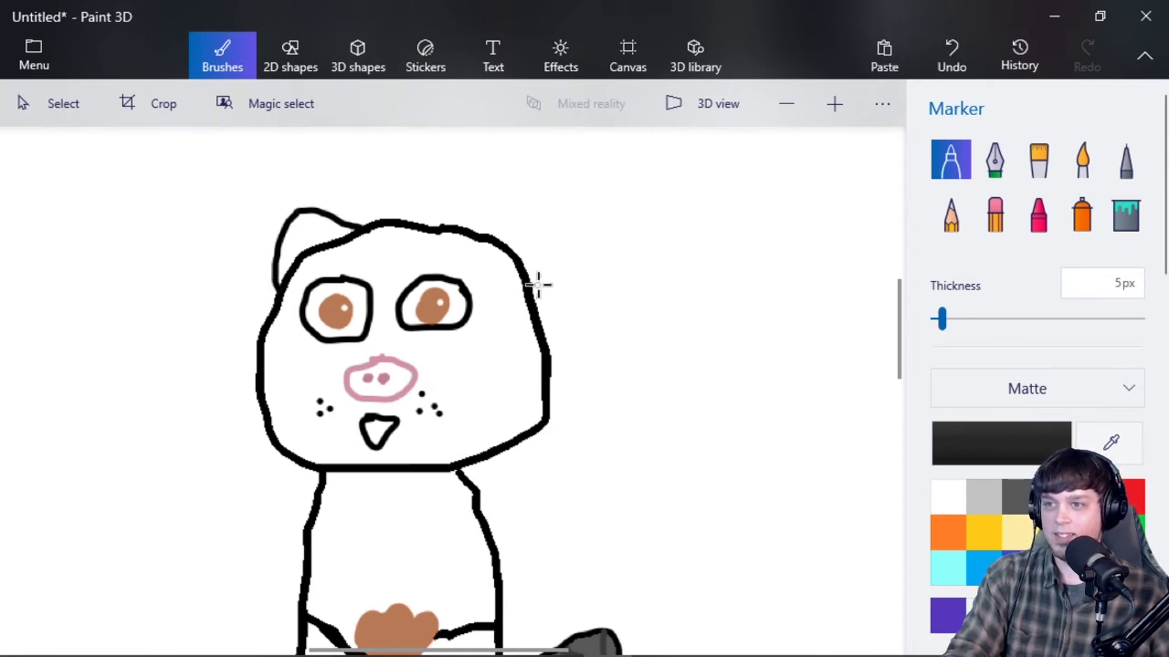
Try several black 5px Marker outlines for an ear on the head's upper right, undoing each one
{"action": "mouse_move", "coordinate": [468, 228]}
{"action": "left_mouse_down"}
{"action": "mouse_move", "coordinate": [514, 221]}
{"action": "mouse_move", "coordinate": [505, 234]}
{"action": "mouse_move", "coordinate": [490, 213]}
{"action": "mouse_move", "coordinate": [525, 209]}
{"action": "mouse_move", "coordinate": [494, 211]}
{"action": "mouse_move", "coordinate": [522, 209]}
{"action": "left_mouse_up"}
{"action": "key", "text": "ctrl+z"}
{"action": "key", "text": "ctrl+z"}
{"action": "key", "text": "ctrl+z"}
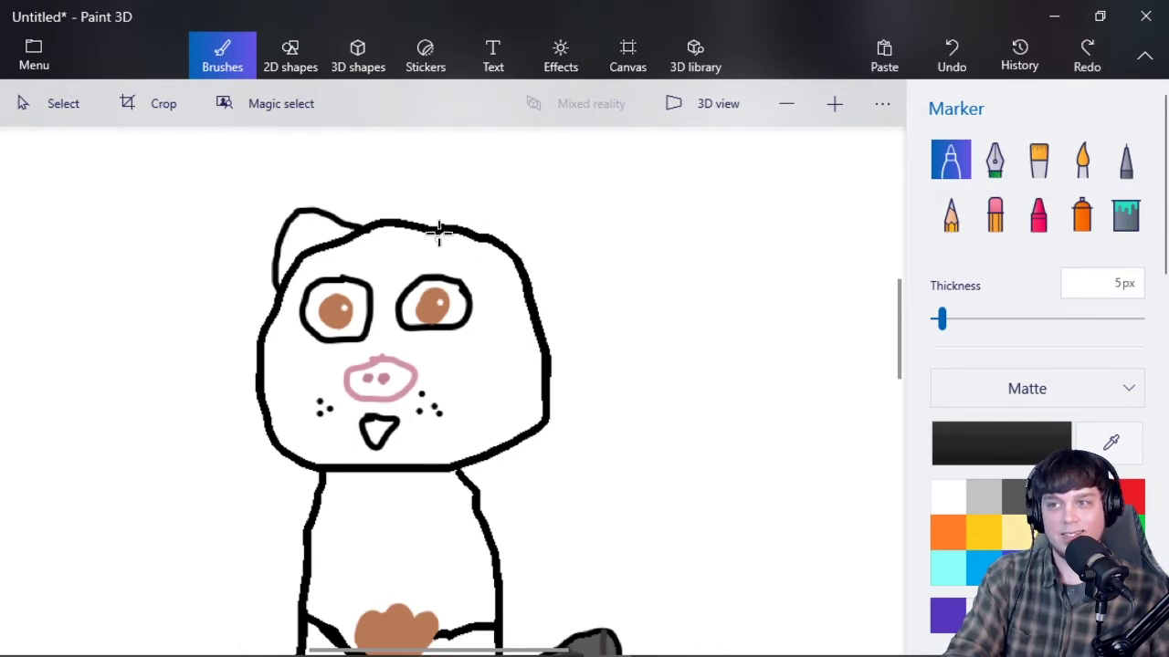
{"action": "mouse_move", "coordinate": [447, 229]}
{"action": "left_mouse_down"}
{"action": "mouse_move", "coordinate": [511, 209]}
{"action": "mouse_move", "coordinate": [475, 216]}
{"action": "mouse_move", "coordinate": [514, 209]}
{"action": "mouse_move", "coordinate": [537, 227]}
{"action": "left_mouse_up"}
{"action": "key", "text": "ctrl+z"}
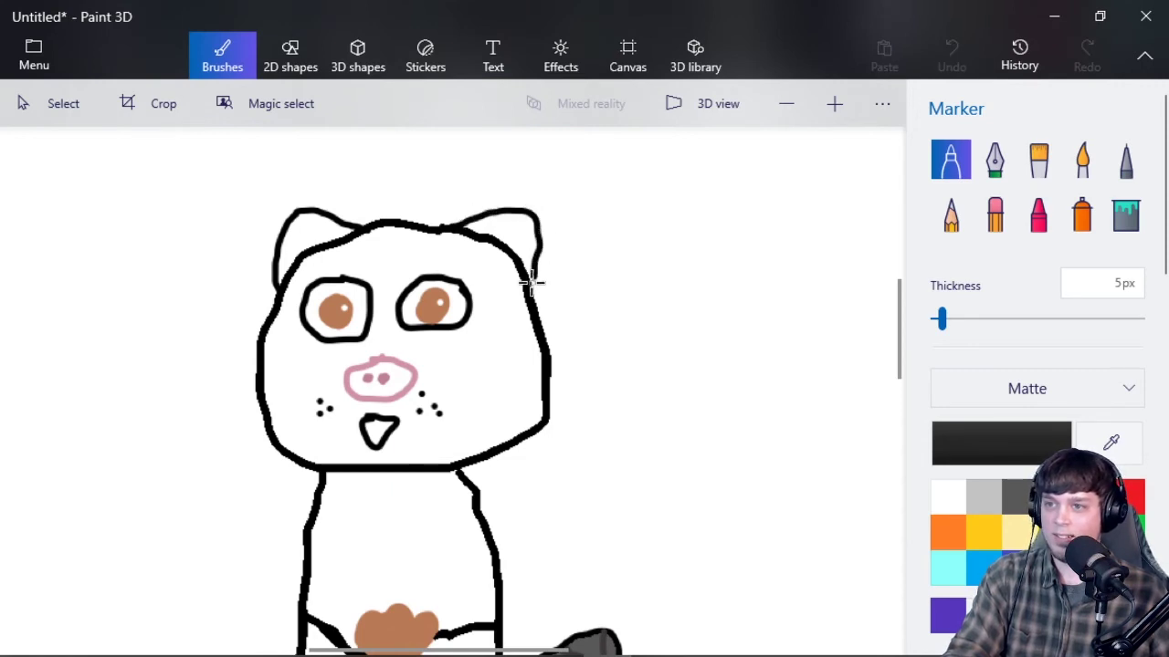
{"action": "left_click_drag", "start_coordinate": [532, 283], "coordinate": [526, 315]}
{"action": "key", "text": "ctrl+z"}
{"action": "mouse_move", "coordinate": [462, 230]}
{"action": "left_mouse_down"}
{"action": "mouse_move", "coordinate": [508, 212]}
{"action": "mouse_move", "coordinate": [540, 243]}
{"action": "left_mouse_up"}
{"action": "key", "text": "ctrl+z"}
Draw a pointed ear outline on the head's upper right with the black 5px Marker
{"action": "mouse_move", "coordinate": [456, 230]}
{"action": "left_mouse_down"}
{"action": "mouse_move", "coordinate": [512, 209]}
{"action": "mouse_move", "coordinate": [535, 227]}
{"action": "mouse_move", "coordinate": [540, 266]}
{"action": "mouse_move", "coordinate": [528, 293]}
{"action": "left_mouse_up"}
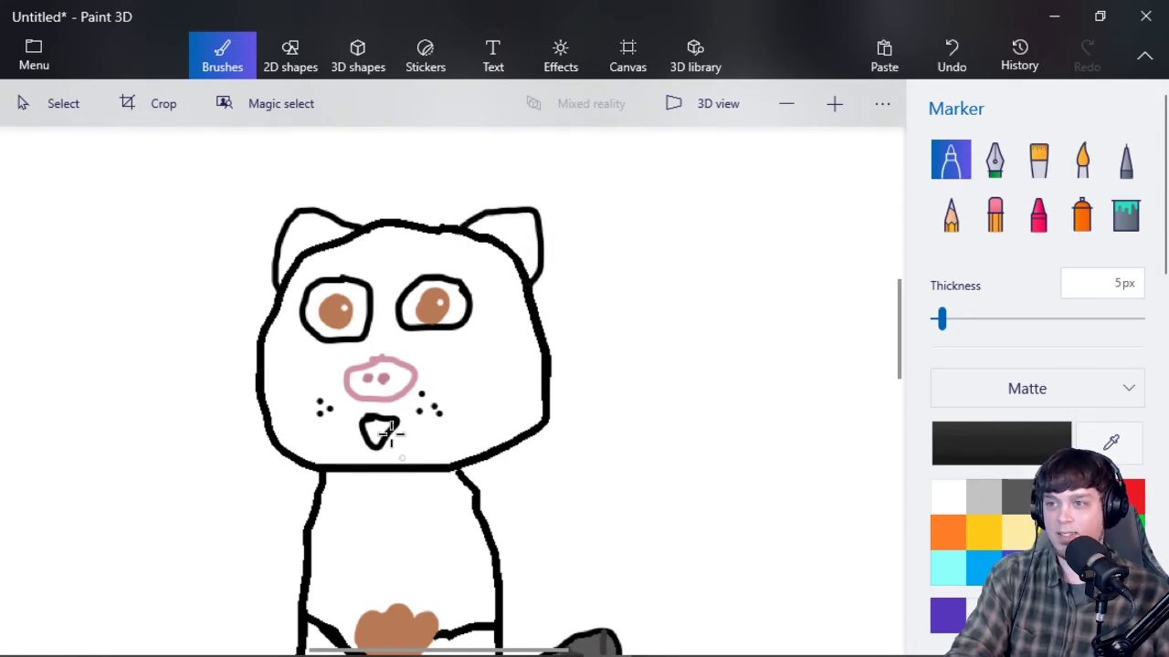
{"action": "scroll", "coordinate": [294, 363], "scroll_direction": "down", "scroll_amount": 3}
{"action": "scroll", "coordinate": [229, 416], "scroll_direction": "down", "scroll_amount": 1}
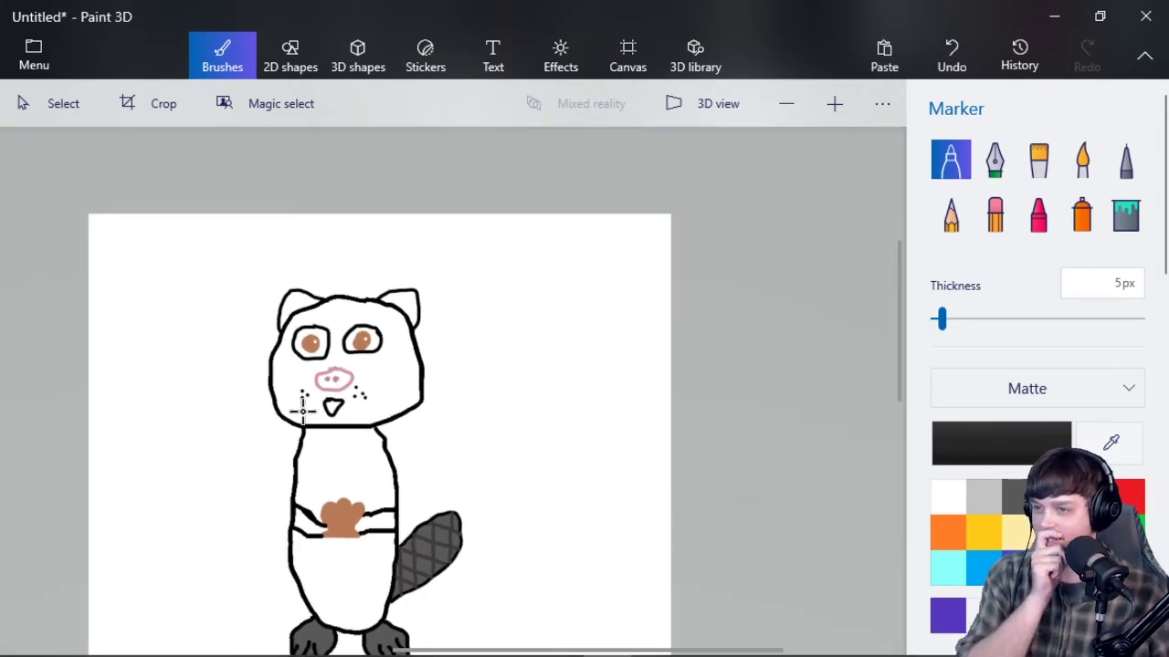
{"action": "scroll", "coordinate": [265, 512], "scroll_direction": "up", "scroll_amount": 4}
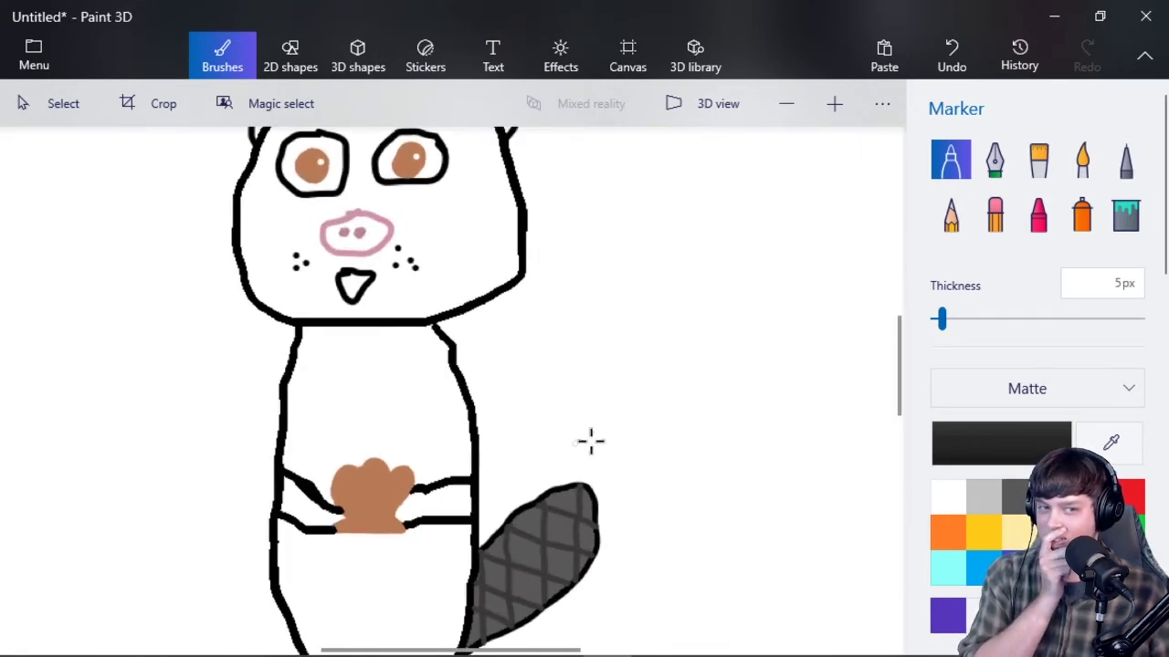
{"action": "scroll", "coordinate": [487, 423], "scroll_direction": "down", "scroll_amount": 3}
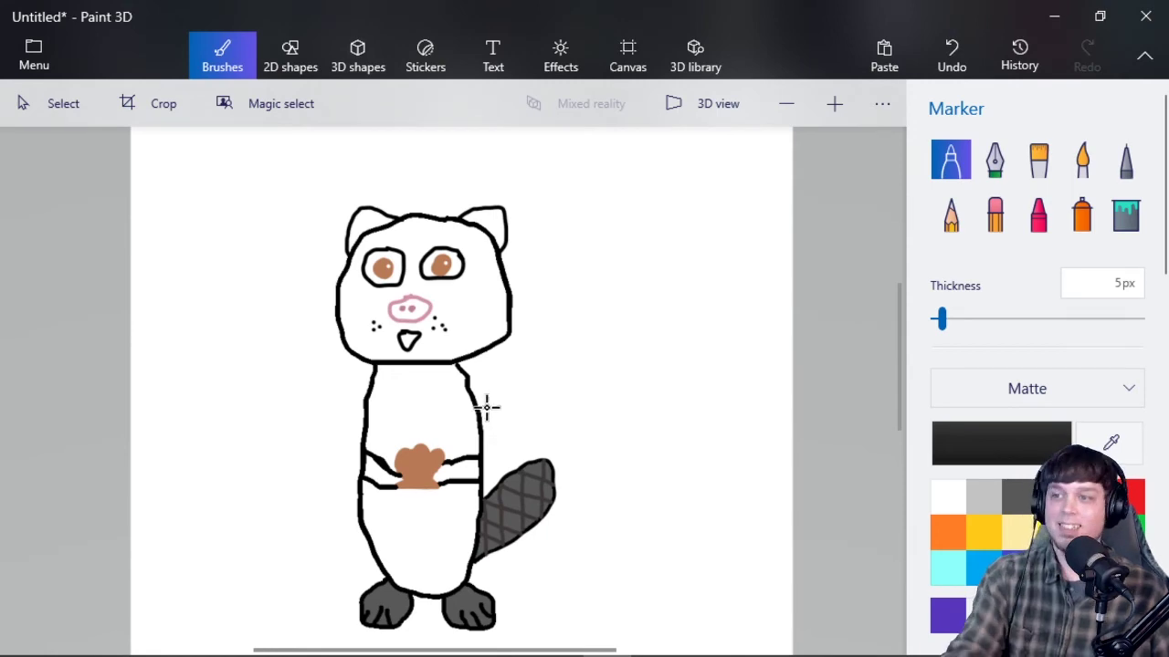
Try painting a red tongue inside the mouth with the 5px Marker, and undo it
{"action": "scroll", "coordinate": [446, 384], "scroll_direction": "up", "scroll_amount": 2}
{"action": "left_click", "coordinate": [1130, 493]}
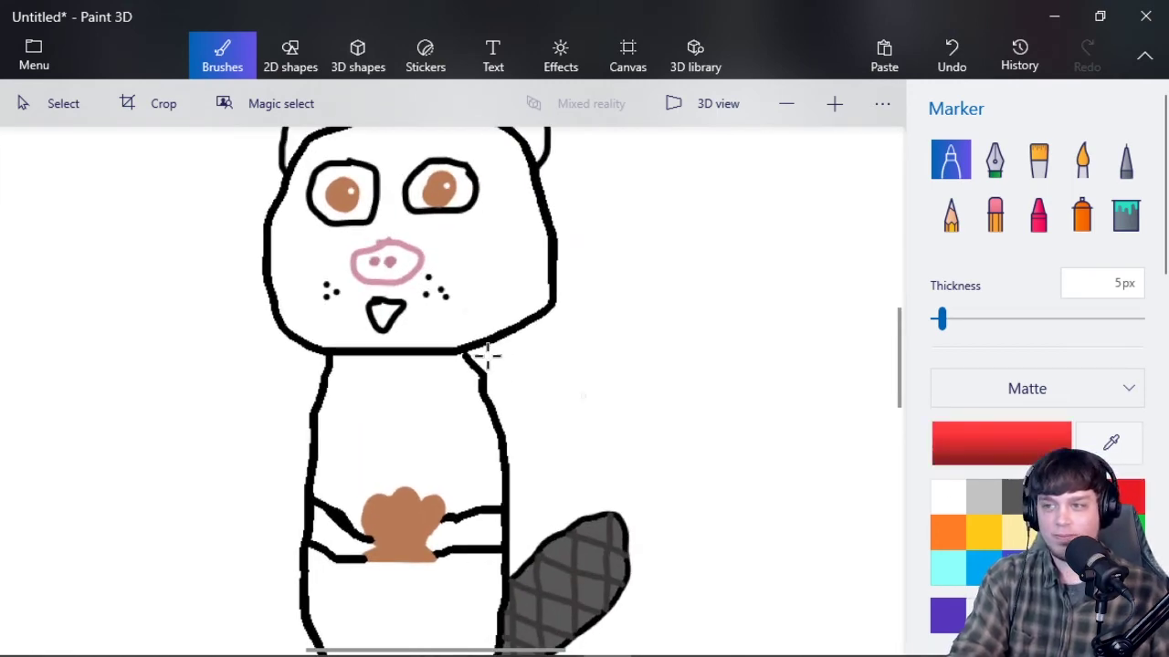
{"action": "scroll", "coordinate": [383, 329], "scroll_direction": "up", "scroll_amount": 5}
{"action": "mouse_move", "coordinate": [399, 321]}
{"action": "left_mouse_down"}
{"action": "mouse_move", "coordinate": [372, 332]}
{"action": "mouse_move", "coordinate": [380, 308]}
{"action": "mouse_move", "coordinate": [390, 308]}
{"action": "mouse_move", "coordinate": [375, 332]}
{"action": "left_mouse_up"}
{"action": "scroll", "coordinate": [377, 333], "scroll_direction": "down", "scroll_amount": 2}
{"action": "scroll", "coordinate": [377, 334], "scroll_direction": "down", "scroll_amount": 6}
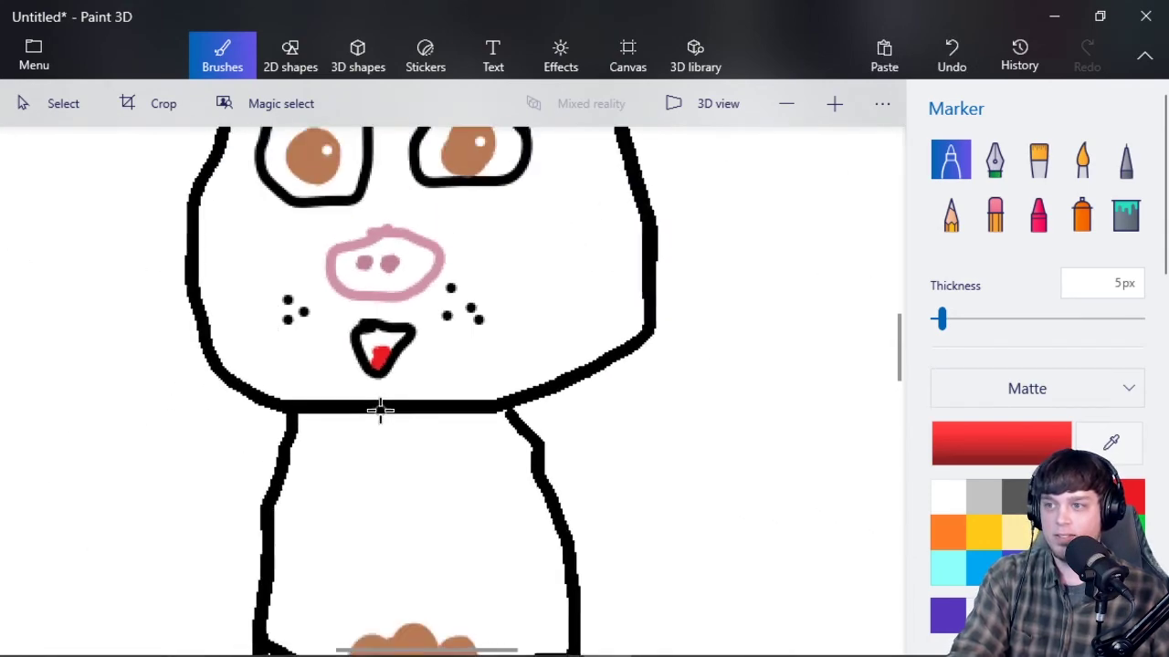
{"action": "key", "text": "ctrl+z"}
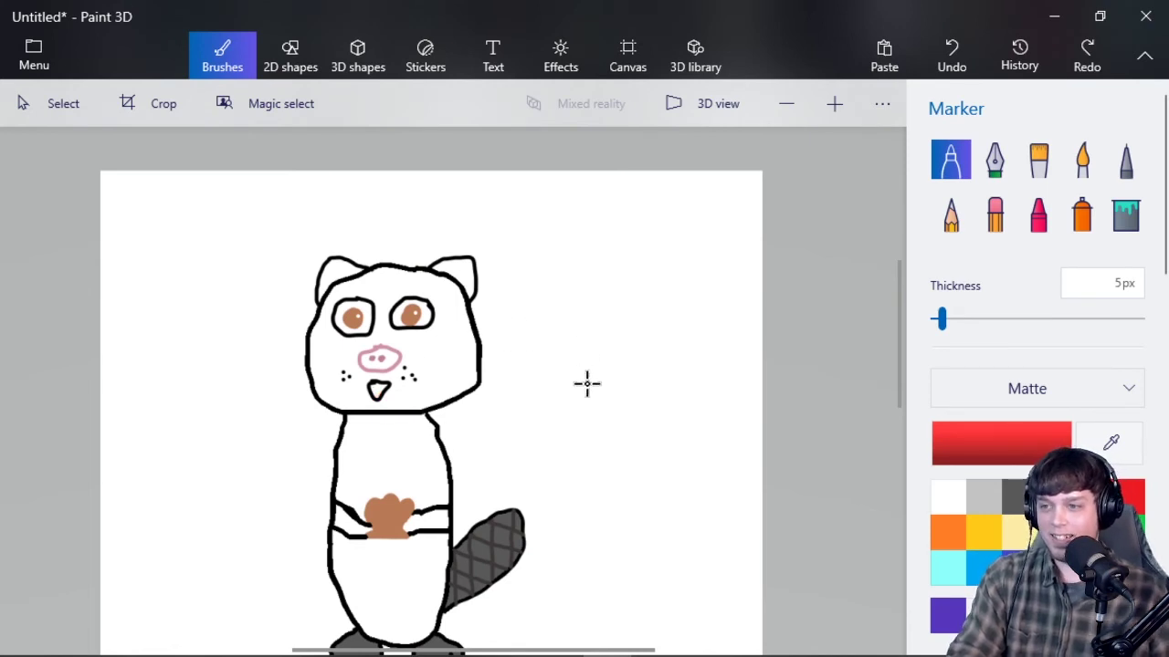
{"action": "scroll", "coordinate": [587, 383], "scroll_direction": "down", "scroll_amount": 1}
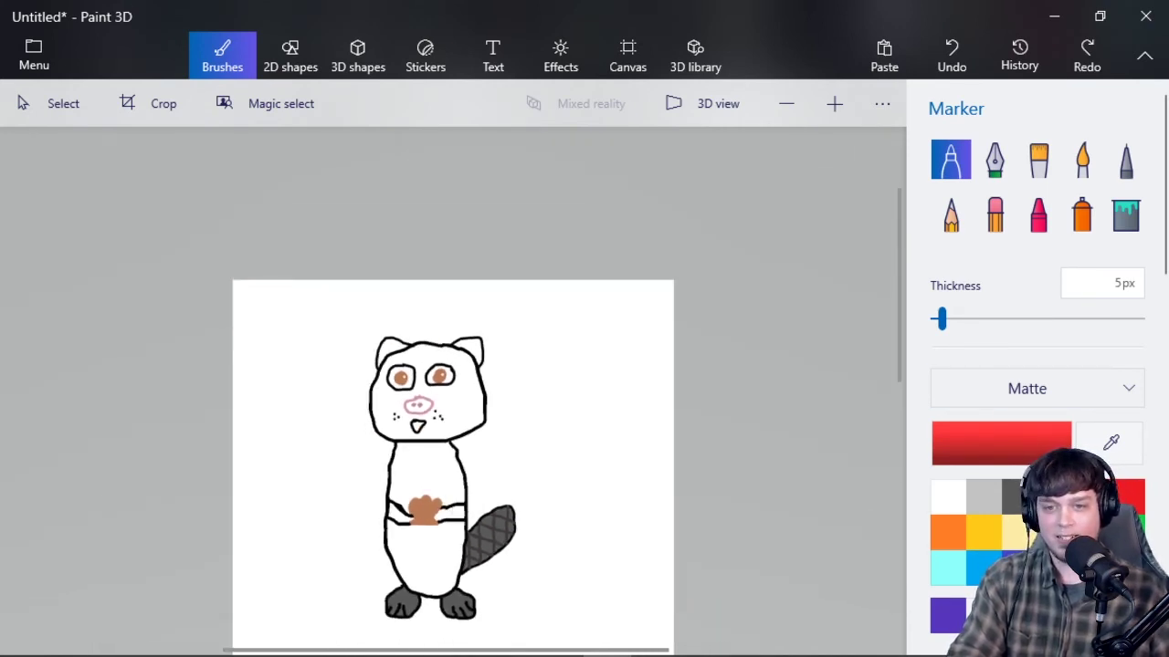
Mix the darker blue 057eb4 and fill the body with it above and below the arms
{"action": "left_click", "coordinate": [984, 566]}
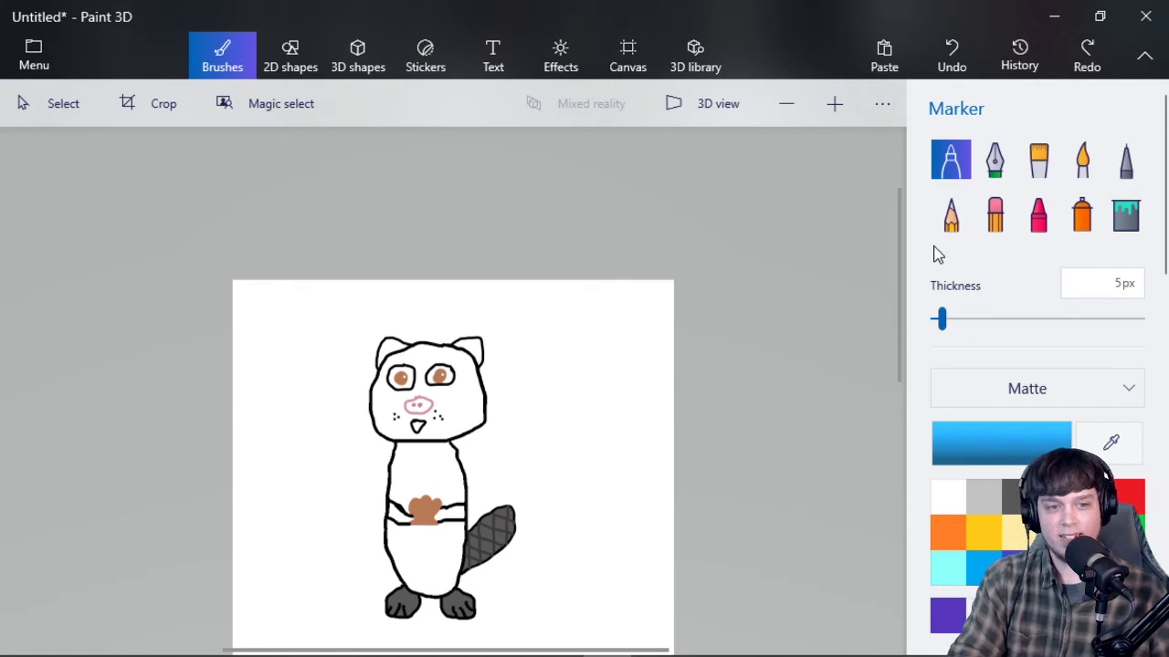
{"action": "scroll", "coordinate": [394, 549], "scroll_direction": "up", "scroll_amount": 1}
{"action": "scroll", "coordinate": [395, 549], "scroll_direction": "up", "scroll_amount": 1}
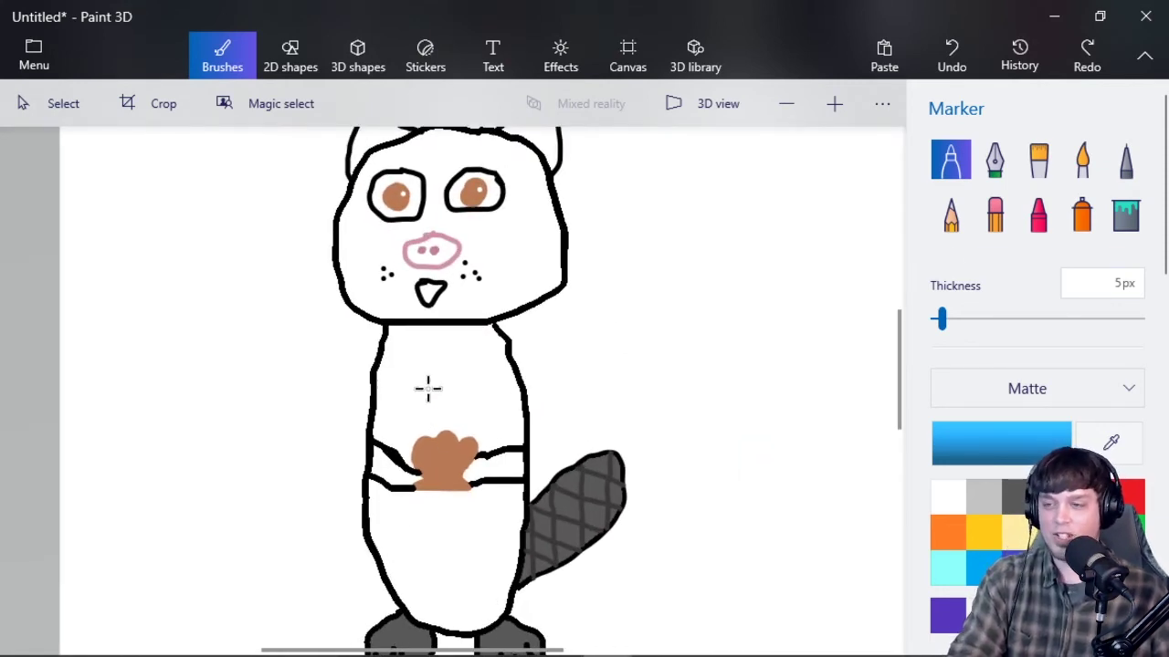
{"action": "left_click", "coordinate": [1121, 228]}
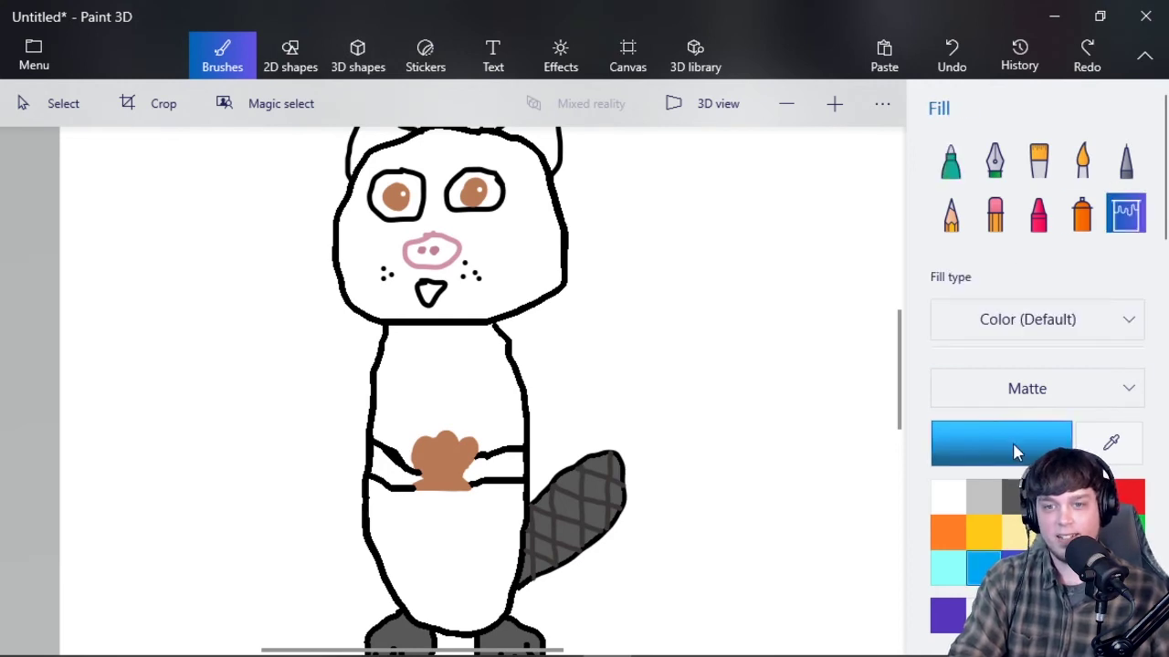
{"action": "left_click", "coordinate": [1012, 443]}
{"action": "left_click", "coordinate": [654, 250]}
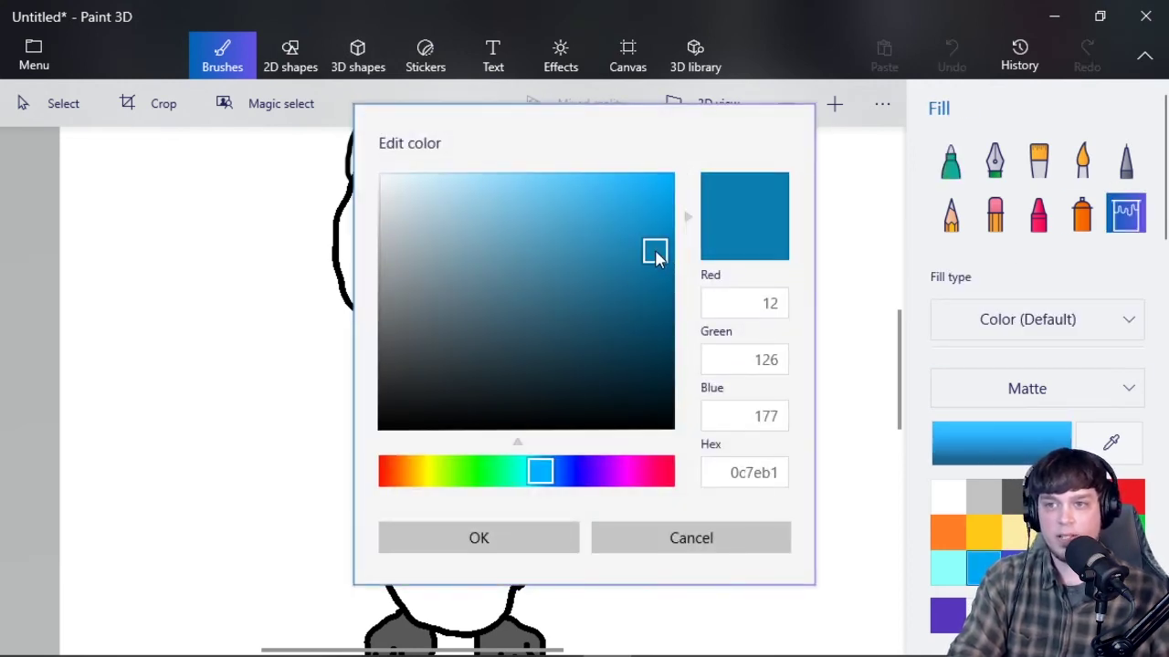
{"action": "left_click", "coordinate": [665, 249]}
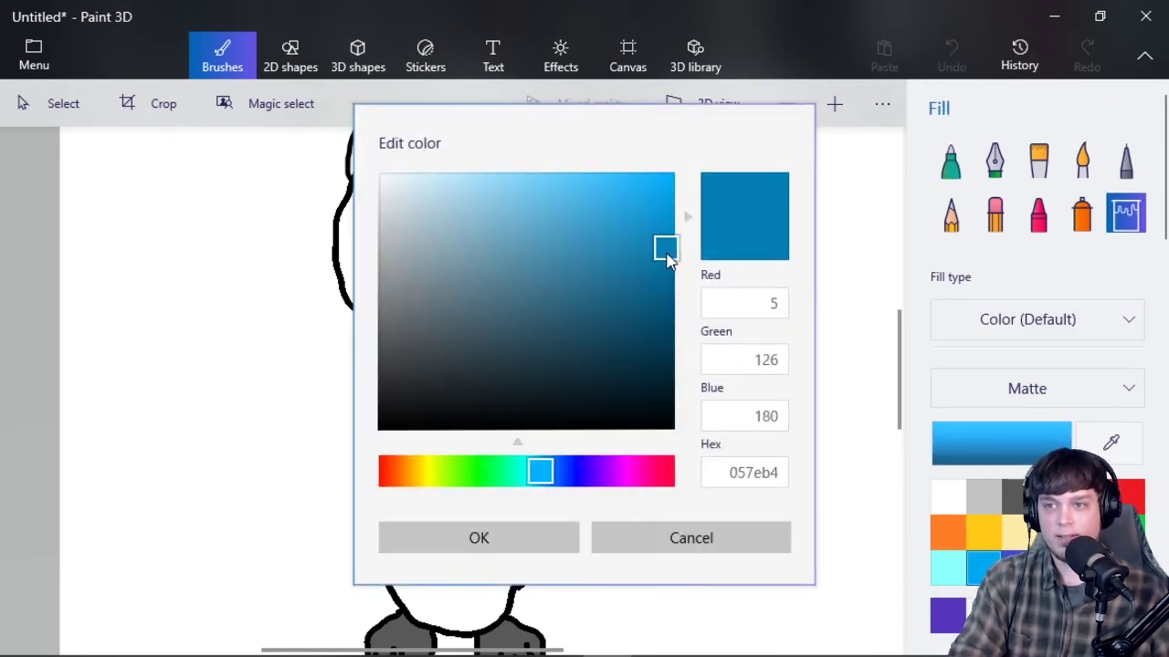
{"action": "left_click", "coordinate": [536, 534]}
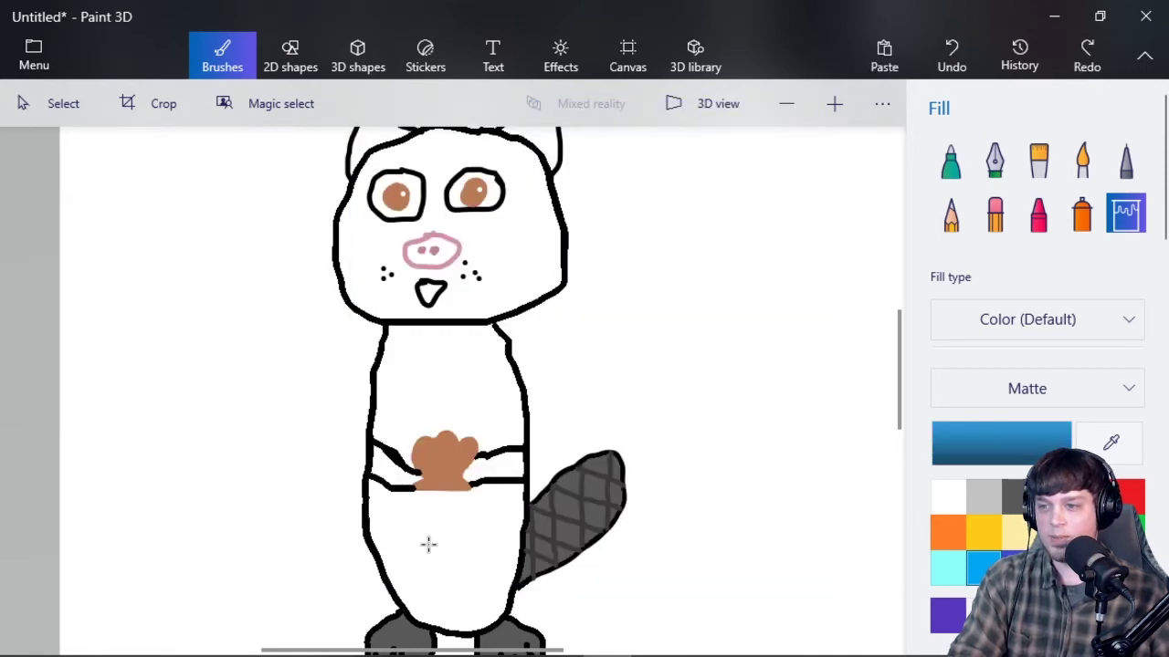
{"action": "left_click", "coordinate": [428, 544]}
{"action": "left_click", "coordinate": [451, 408]}
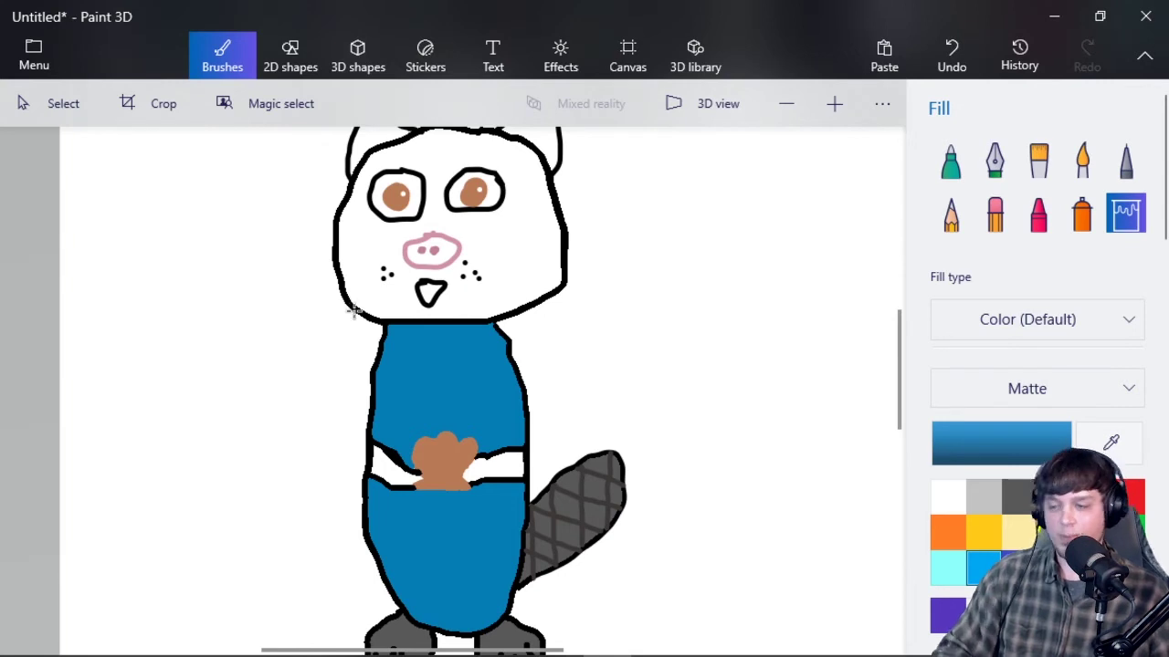
Try filling the head with the body's blue, undo the fill, and choose light grey as the fill colour
{"action": "scroll", "coordinate": [402, 350], "scroll_direction": "up", "scroll_amount": 1}
{"action": "scroll", "coordinate": [402, 350], "scroll_direction": "down", "scroll_amount": 1}
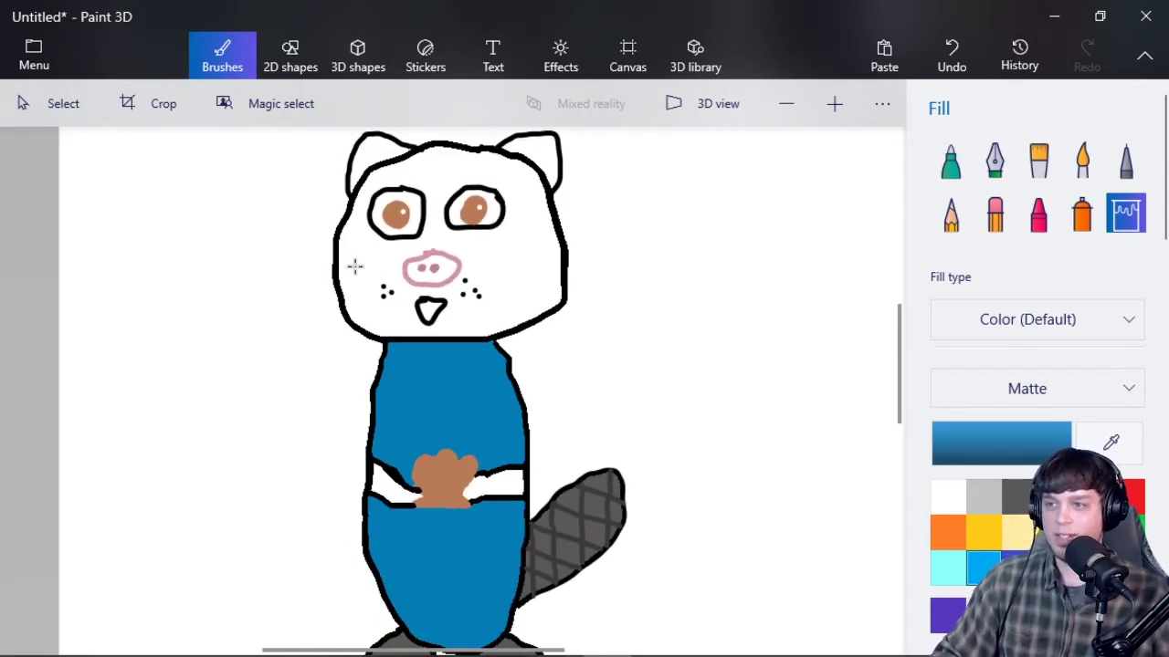
{"action": "left_click", "coordinate": [355, 263]}
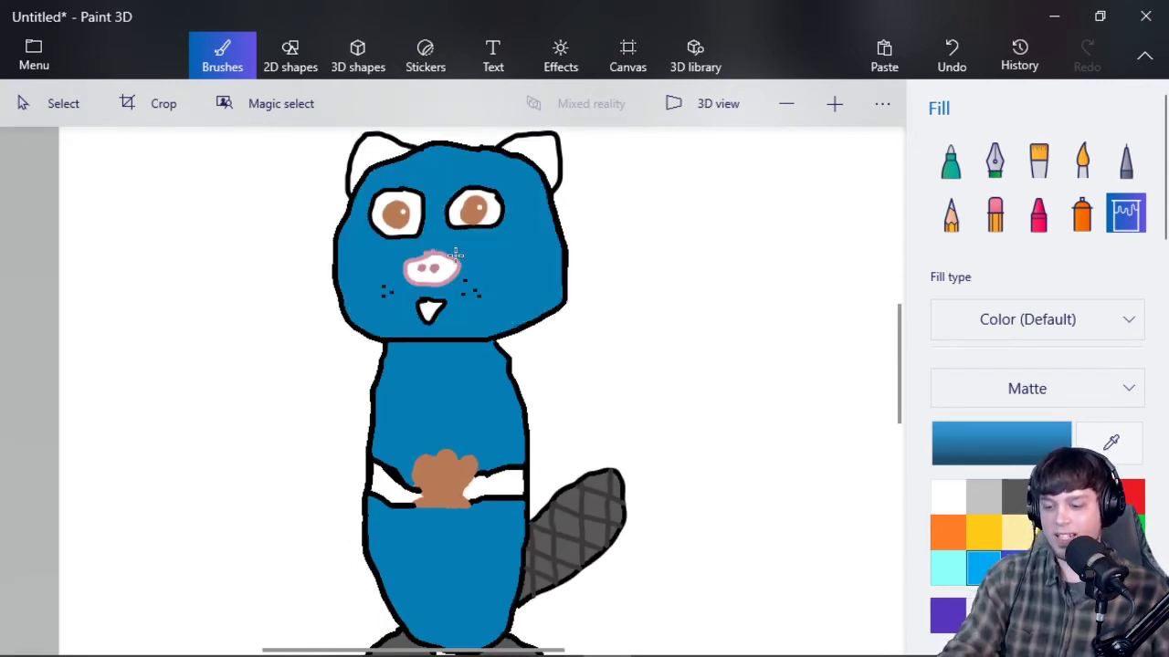
{"action": "key", "text": "ctrl+z"}
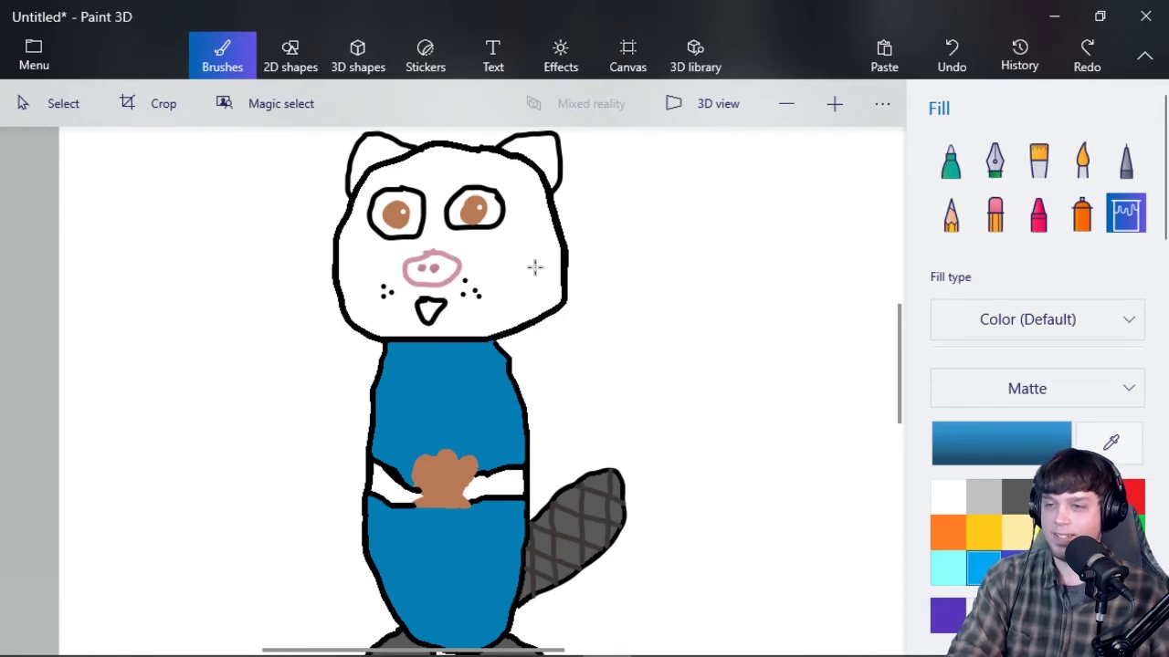
{"action": "left_click", "coordinate": [984, 497]}
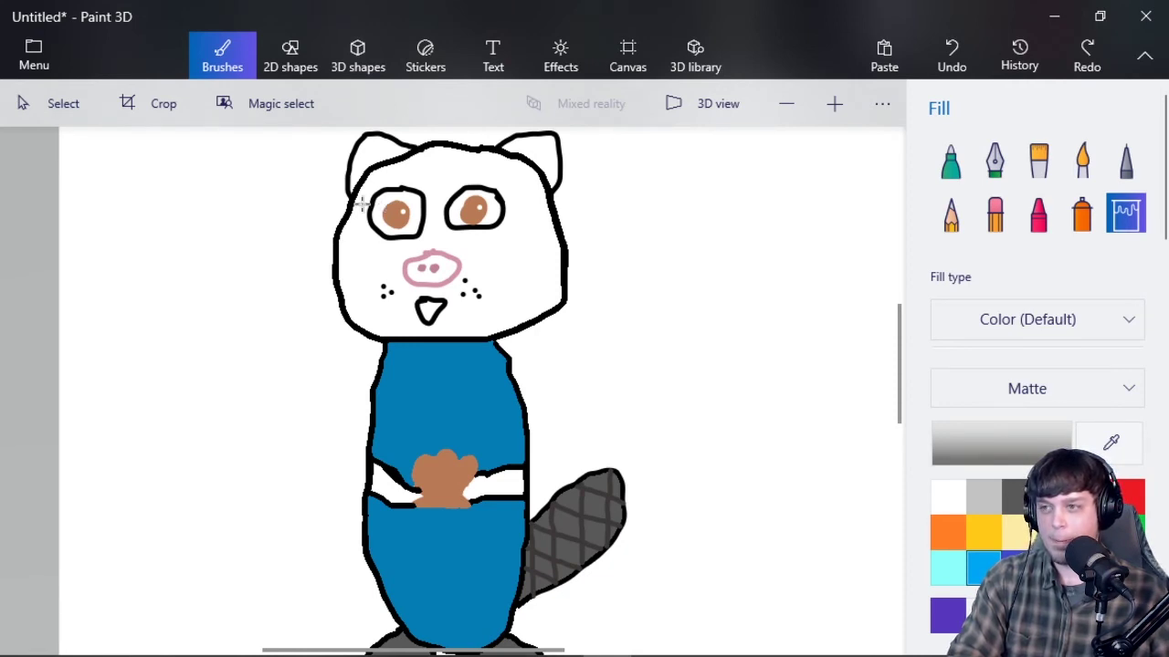
Draw a smaller inner-ear outline inside each of the two ears with the black 5px Marker
{"action": "scroll", "coordinate": [384, 308], "scroll_direction": "down", "scroll_amount": 2}
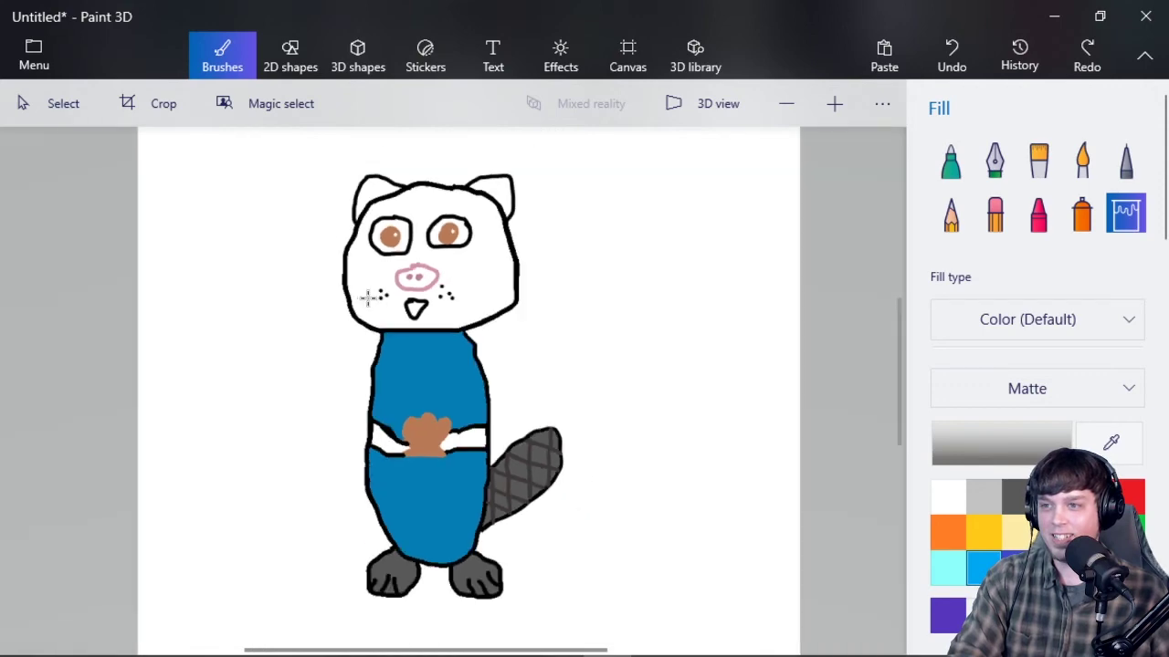
{"action": "scroll", "coordinate": [347, 255], "scroll_direction": "up", "scroll_amount": 4}
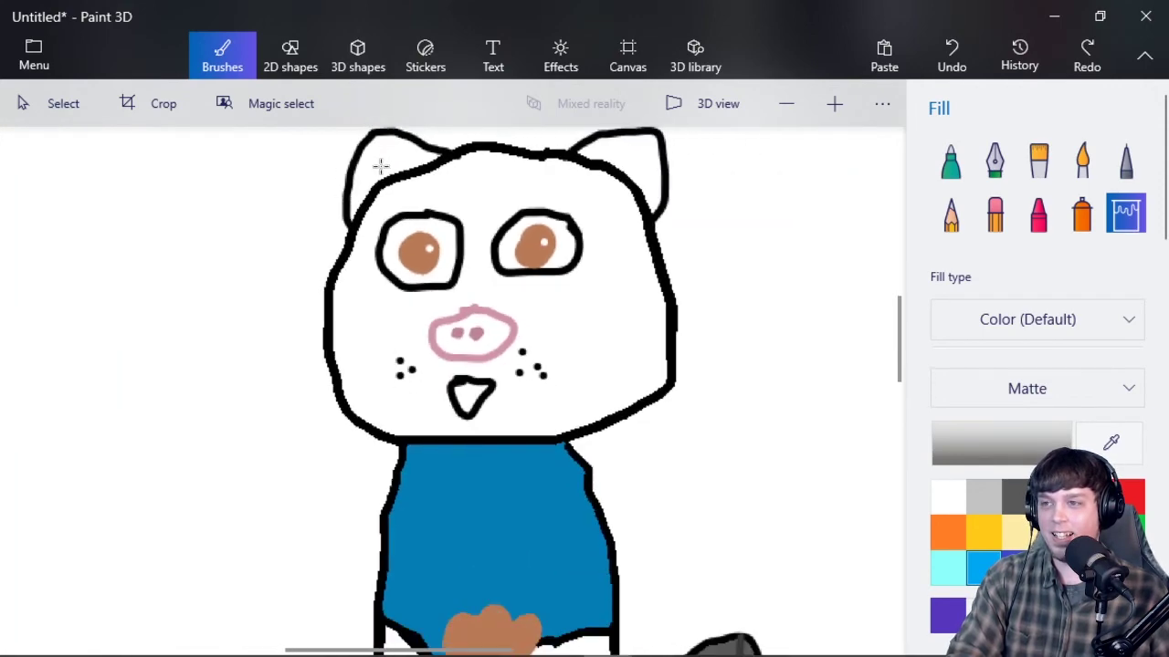
{"action": "scroll", "coordinate": [381, 165], "scroll_direction": "down", "scroll_amount": 3}
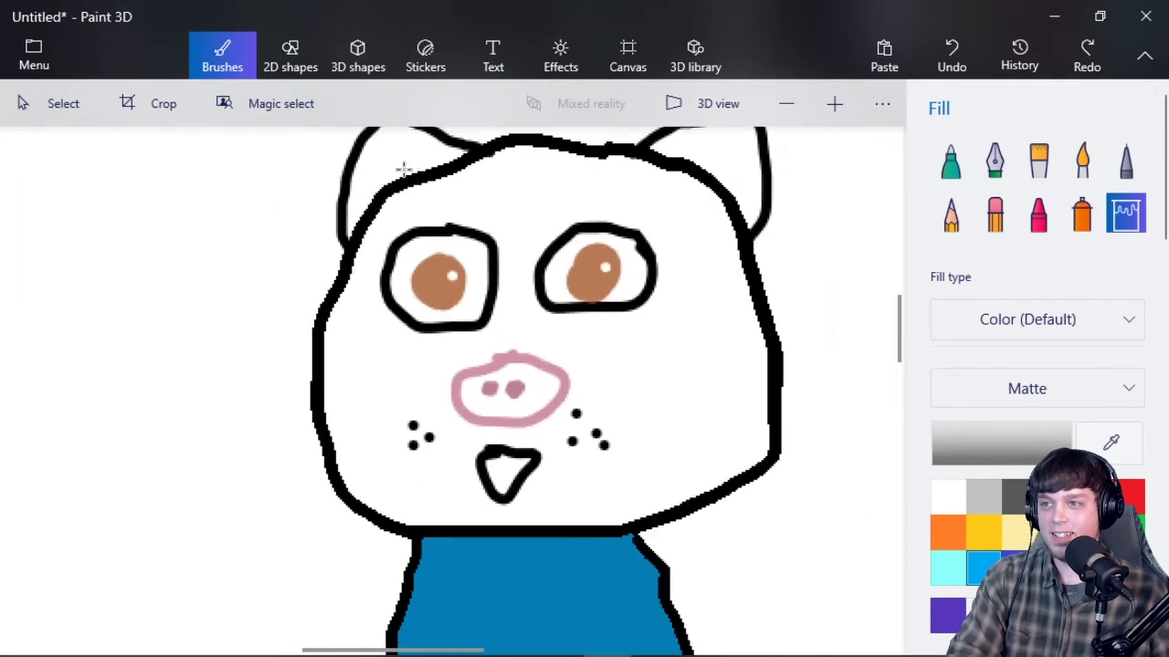
{"action": "left_click", "coordinate": [950, 160]}
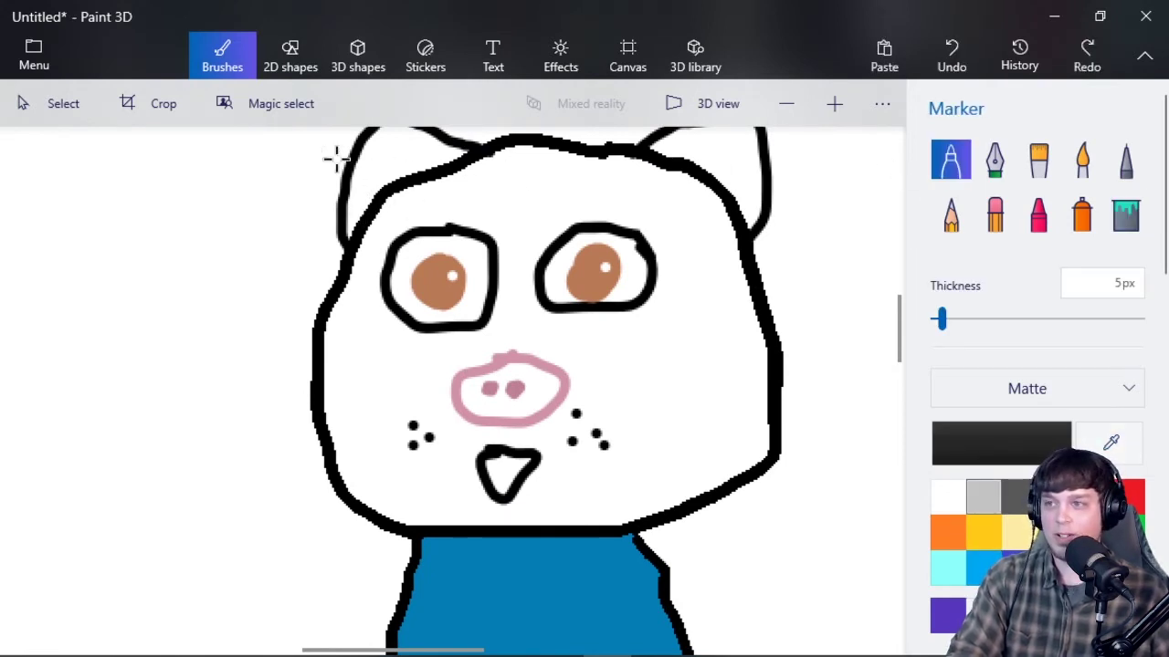
{"action": "mouse_move", "coordinate": [367, 208]}
{"action": "left_mouse_down"}
{"action": "mouse_move", "coordinate": [365, 183]}
{"action": "mouse_move", "coordinate": [396, 156]}
{"action": "mouse_move", "coordinate": [426, 150]}
{"action": "mouse_move", "coordinate": [436, 167]}
{"action": "left_mouse_up"}
{"action": "mouse_move", "coordinate": [676, 164]}
{"action": "left_mouse_down"}
{"action": "mouse_move", "coordinate": [696, 141]}
{"action": "mouse_move", "coordinate": [733, 139]}
{"action": "mouse_move", "coordinate": [734, 210]}
{"action": "left_mouse_up"}
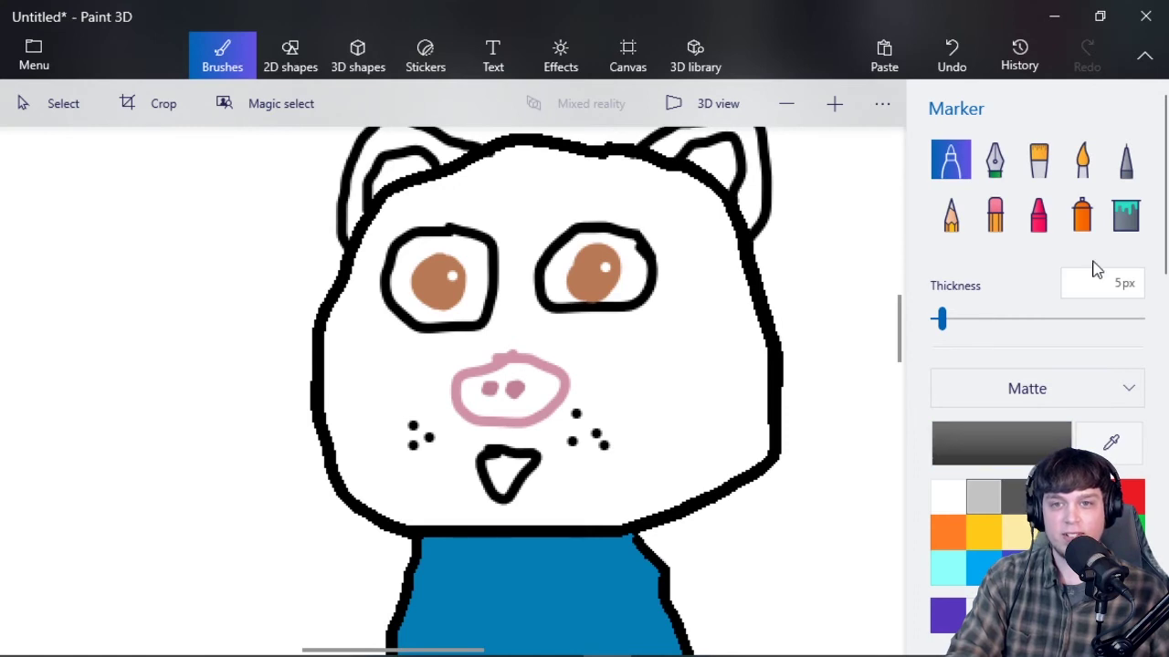
Fill the outer part of both ears with dark grey and the inner parts with pink
{"action": "left_click", "coordinate": [1125, 213]}
{"action": "left_click", "coordinate": [752, 201]}
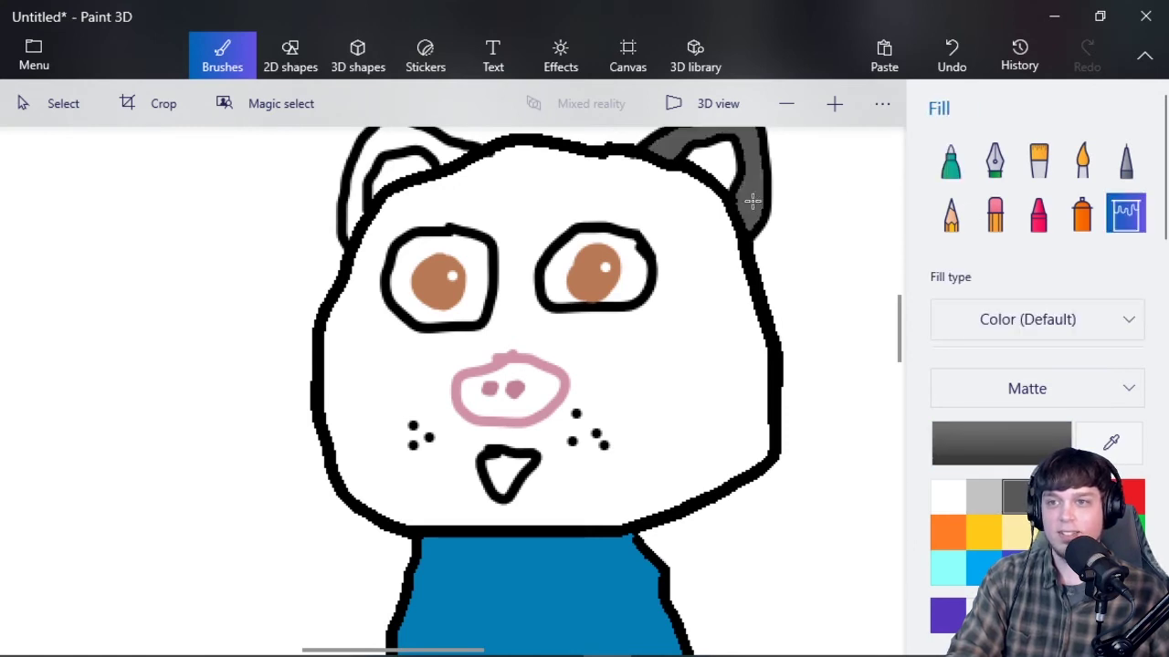
{"action": "left_click", "coordinate": [391, 148]}
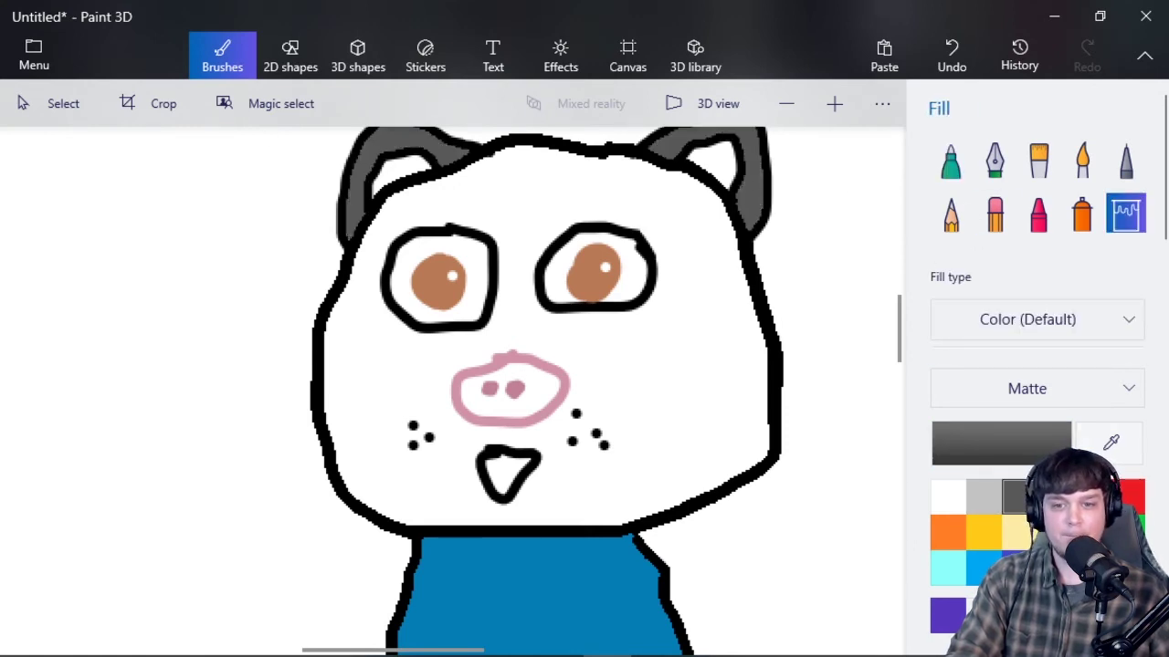
{"action": "left_click", "coordinate": [1054, 566]}
{"action": "left_click", "coordinate": [404, 160]}
{"action": "left_click", "coordinate": [701, 146]}
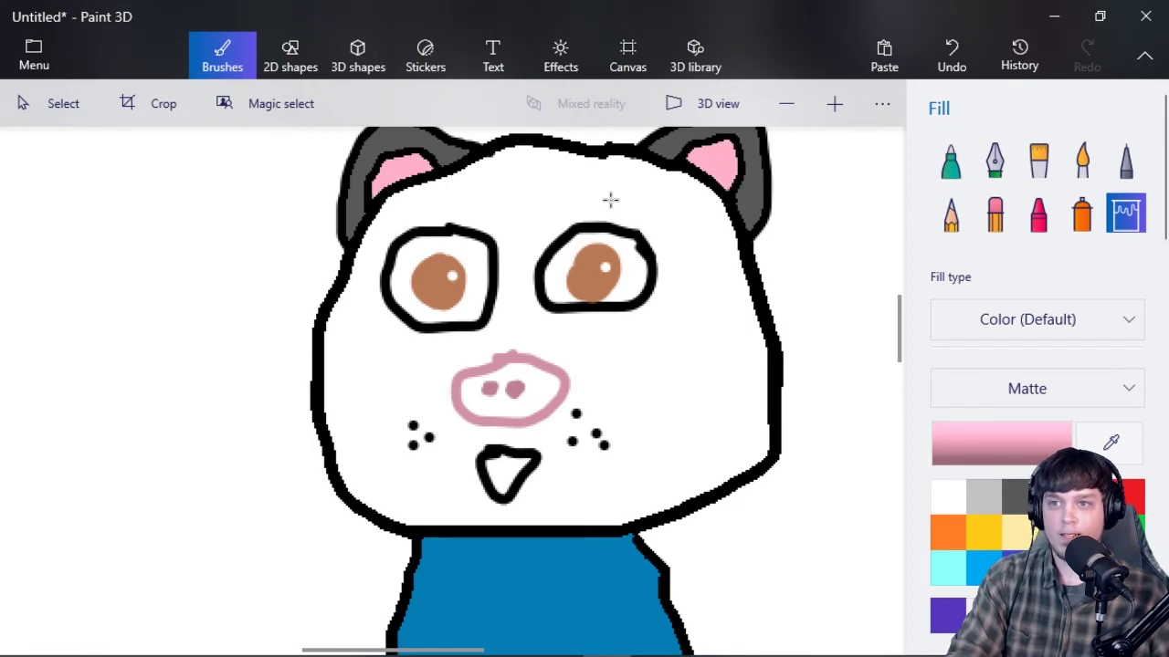
{"action": "scroll", "coordinate": [415, 263], "scroll_direction": "down", "scroll_amount": 2}
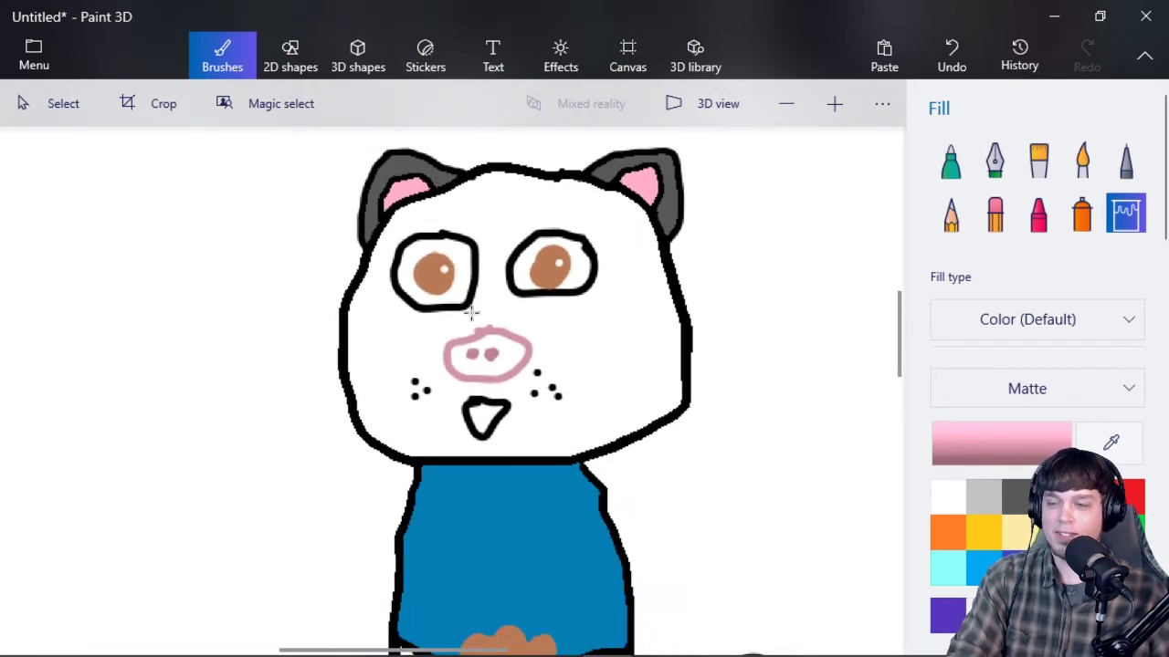
{"action": "scroll", "coordinate": [471, 313], "scroll_direction": "up", "scroll_amount": 1}
{"action": "scroll", "coordinate": [469, 315], "scroll_direction": "down", "scroll_amount": 2}
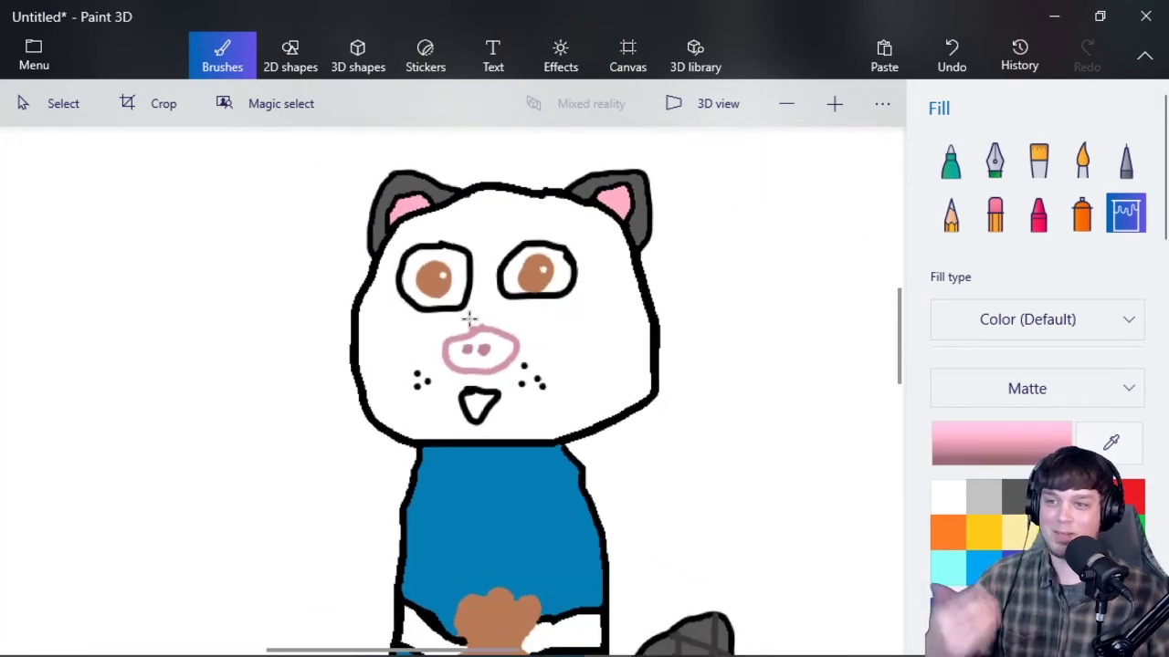
{"action": "scroll", "coordinate": [548, 356], "scroll_direction": "up", "scroll_amount": 2}
{"action": "scroll", "coordinate": [600, 399], "scroll_direction": "down", "scroll_amount": 1}
{"action": "mouse_move", "coordinate": [900, 336]}
{"action": "left_mouse_down"}
{"action": "mouse_move", "coordinate": [901, 370]}
{"action": "mouse_move", "coordinate": [900, 354]}
{"action": "left_mouse_up"}
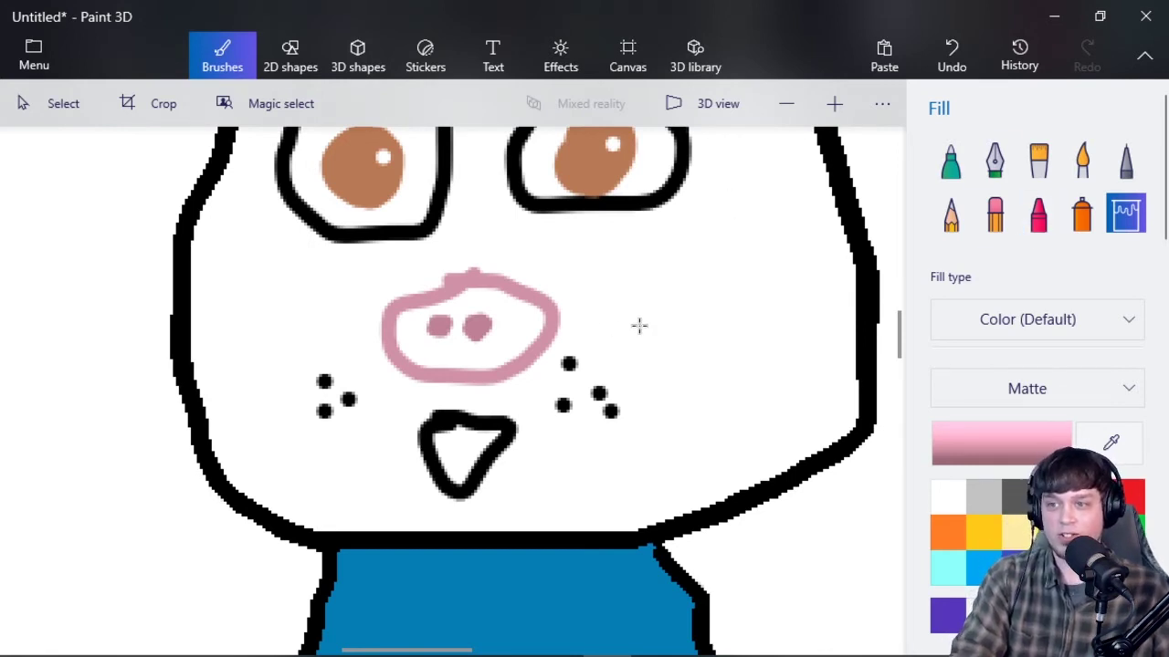
Examine the whole figure from head to feet to find parts that still need colouring
{"action": "left_click", "coordinate": [1046, 498]}
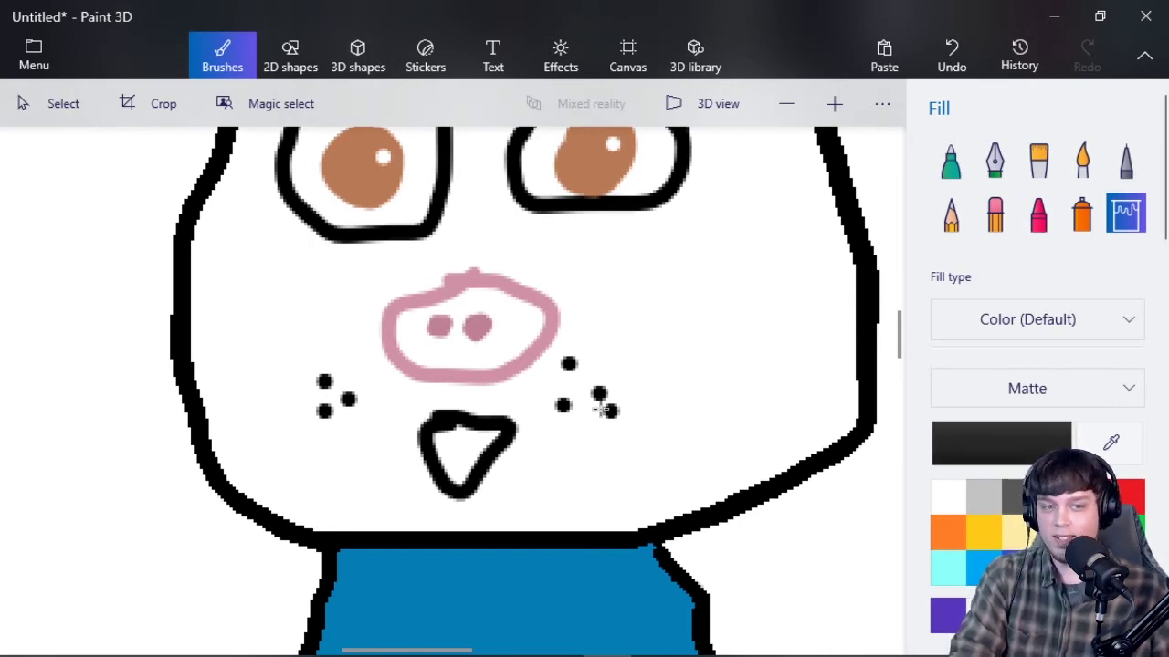
{"action": "scroll", "coordinate": [465, 384], "scroll_direction": "down", "scroll_amount": 4}
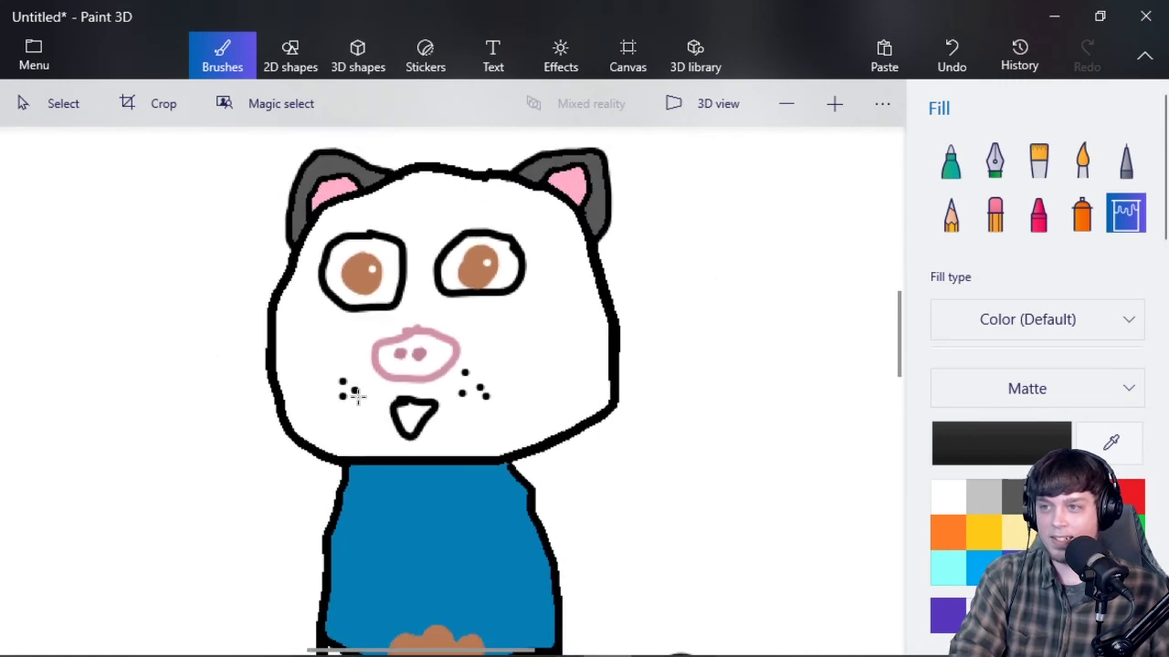
{"action": "scroll", "coordinate": [356, 394], "scroll_direction": "down", "scroll_amount": 3}
{"action": "scroll", "coordinate": [269, 503], "scroll_direction": "up", "scroll_amount": 3}
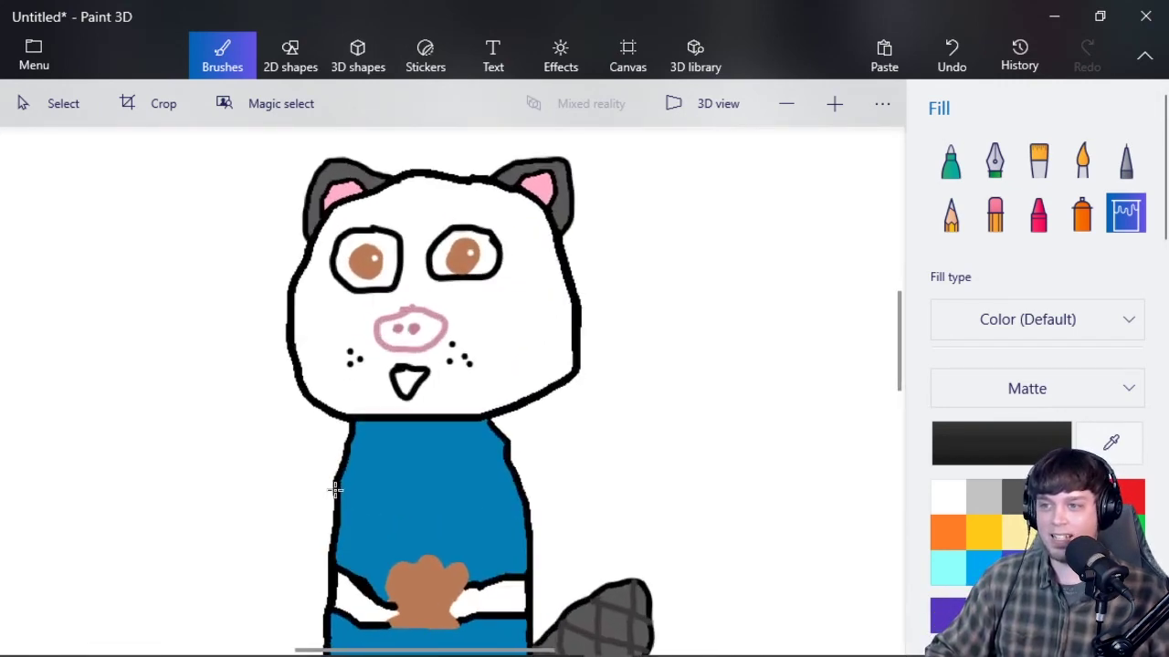
{"action": "scroll", "coordinate": [335, 490], "scroll_direction": "up", "scroll_amount": 2}
{"action": "mouse_move", "coordinate": [902, 358]}
{"action": "left_mouse_down"}
{"action": "mouse_move", "coordinate": [889, 402]}
{"action": "mouse_move", "coordinate": [890, 307]}
{"action": "mouse_move", "coordinate": [900, 393]}
{"action": "mouse_move", "coordinate": [901, 375]}
{"action": "left_mouse_up"}
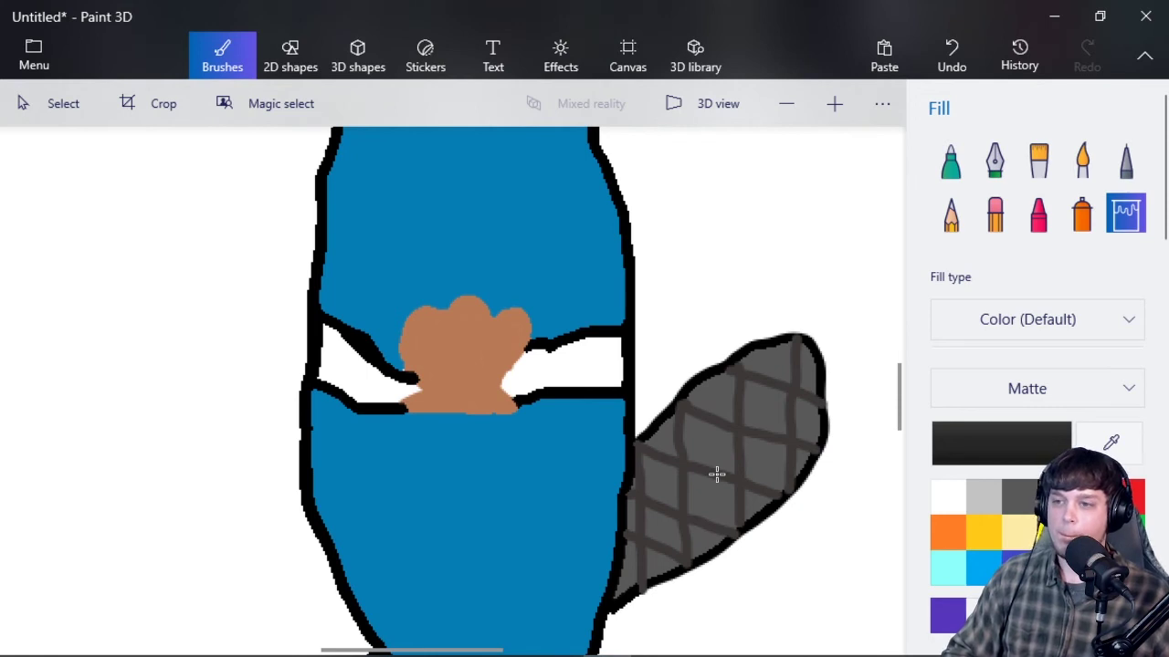
{"action": "scroll", "coordinate": [717, 473], "scroll_direction": "down", "scroll_amount": 5}
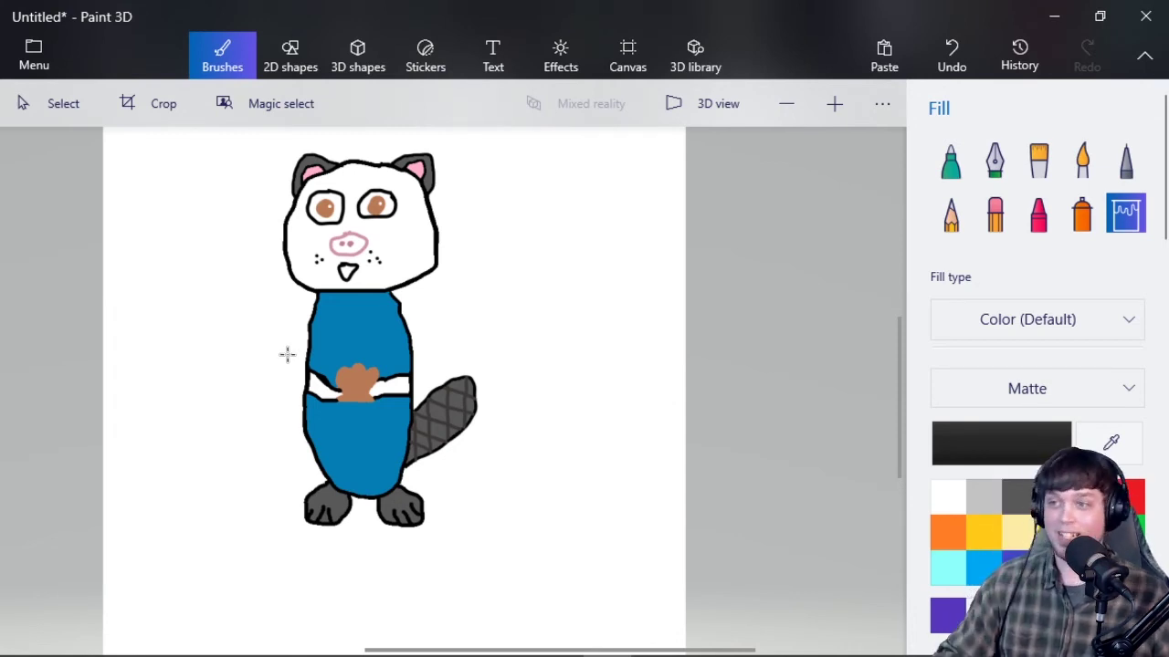
{"action": "scroll", "coordinate": [274, 368], "scroll_direction": "down", "scroll_amount": 2}
{"action": "scroll", "coordinate": [297, 374], "scroll_direction": "up", "scroll_amount": 1}
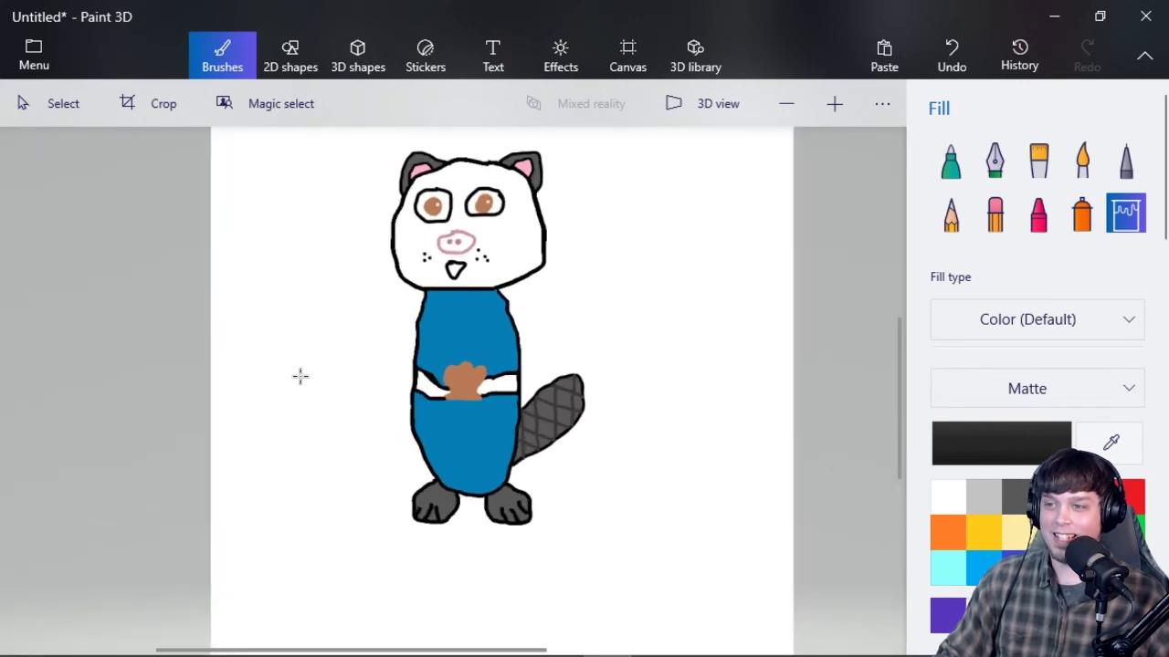
{"action": "scroll", "coordinate": [519, 380], "scroll_direction": "down", "scroll_amount": 1}
{"action": "scroll", "coordinate": [592, 325], "scroll_direction": "up", "scroll_amount": 1}
{"action": "scroll", "coordinate": [303, 291], "scroll_direction": "up", "scroll_amount": 1}
{"action": "scroll", "coordinate": [320, 271], "scroll_direction": "down", "scroll_amount": 1}
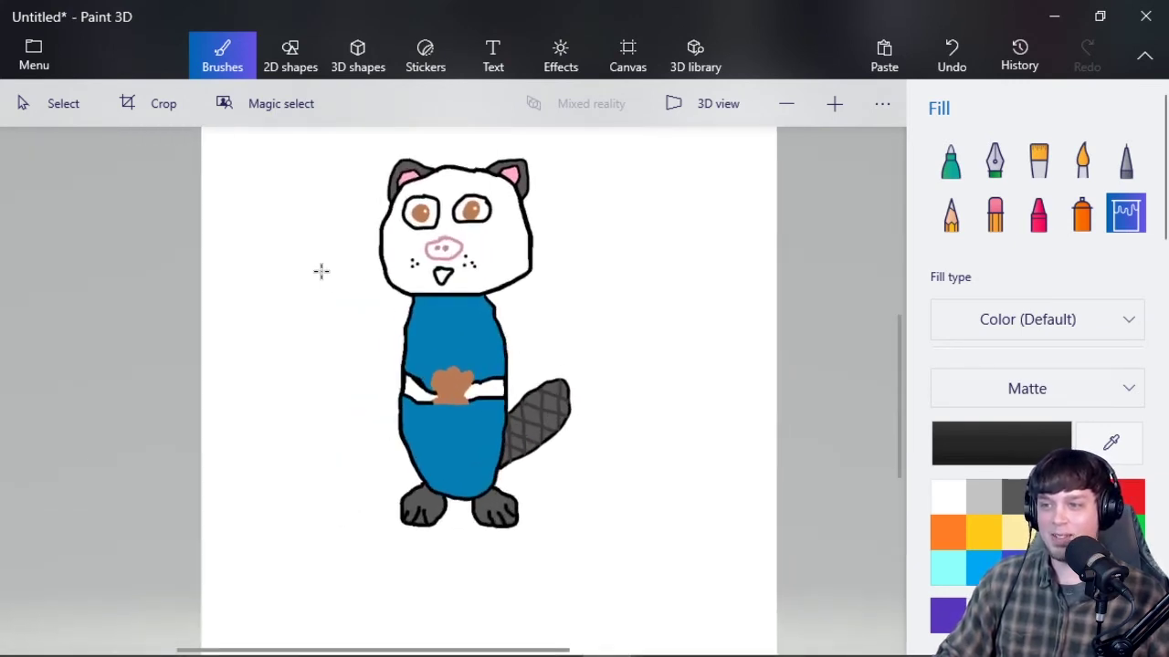
{"action": "scroll", "coordinate": [554, 319], "scroll_direction": "up", "scroll_amount": 1}
{"action": "scroll", "coordinate": [553, 319], "scroll_direction": "down", "scroll_amount": 1}
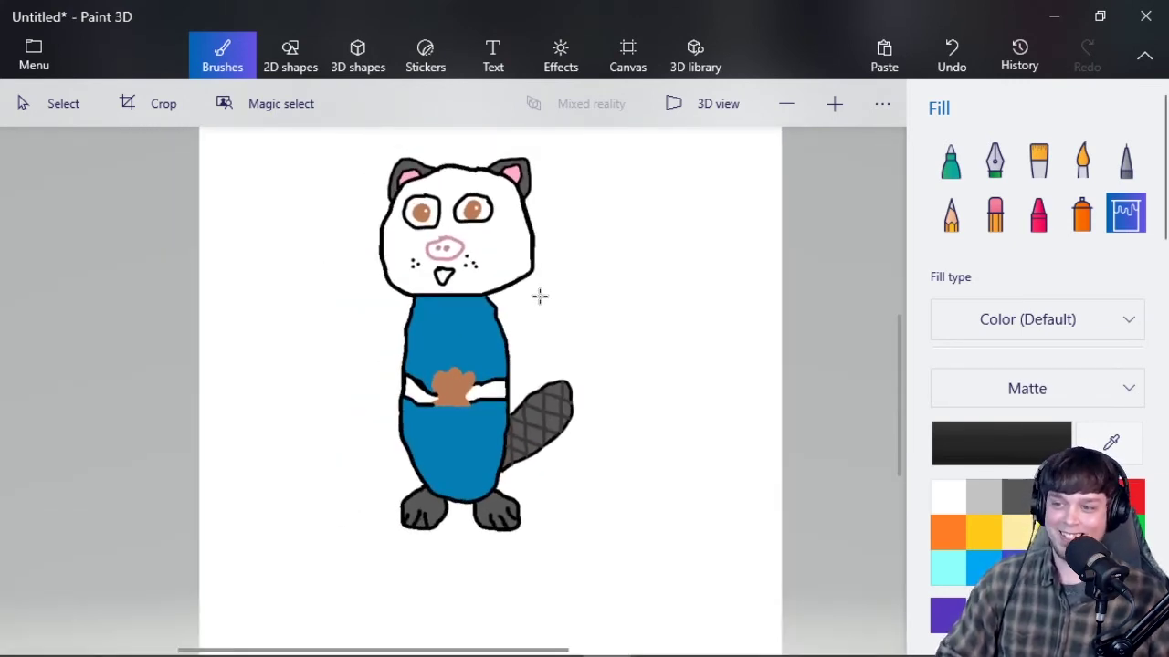
{"action": "scroll", "coordinate": [534, 279], "scroll_direction": "up", "scroll_amount": 1}
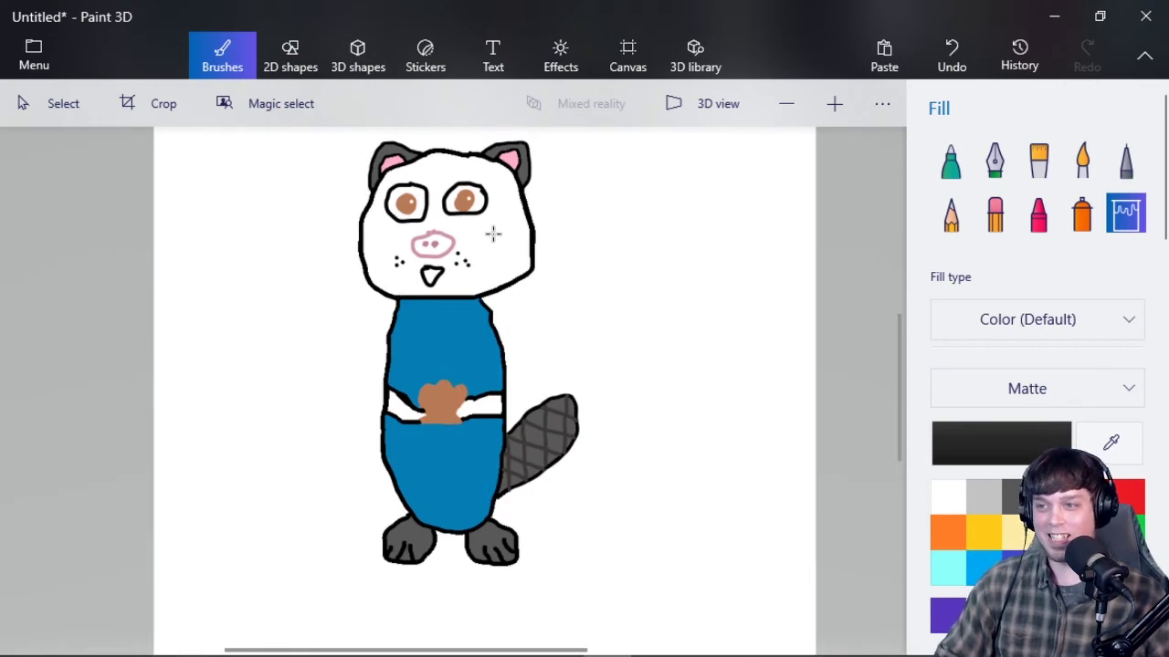
Draw a small red tongue in the lower part of the mouth with the 5px Marker
{"action": "left_click", "coordinate": [1132, 495]}
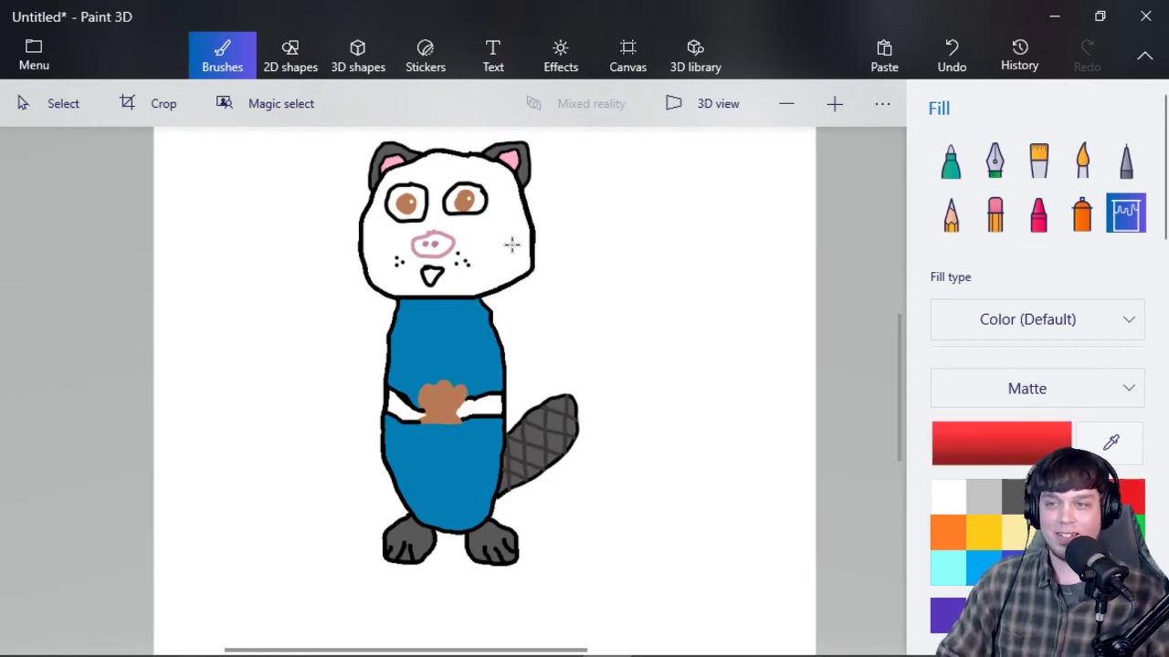
{"action": "scroll", "coordinate": [448, 269], "scroll_direction": "up", "scroll_amount": 5}
{"action": "scroll", "coordinate": [449, 269], "scroll_direction": "up", "scroll_amount": 3}
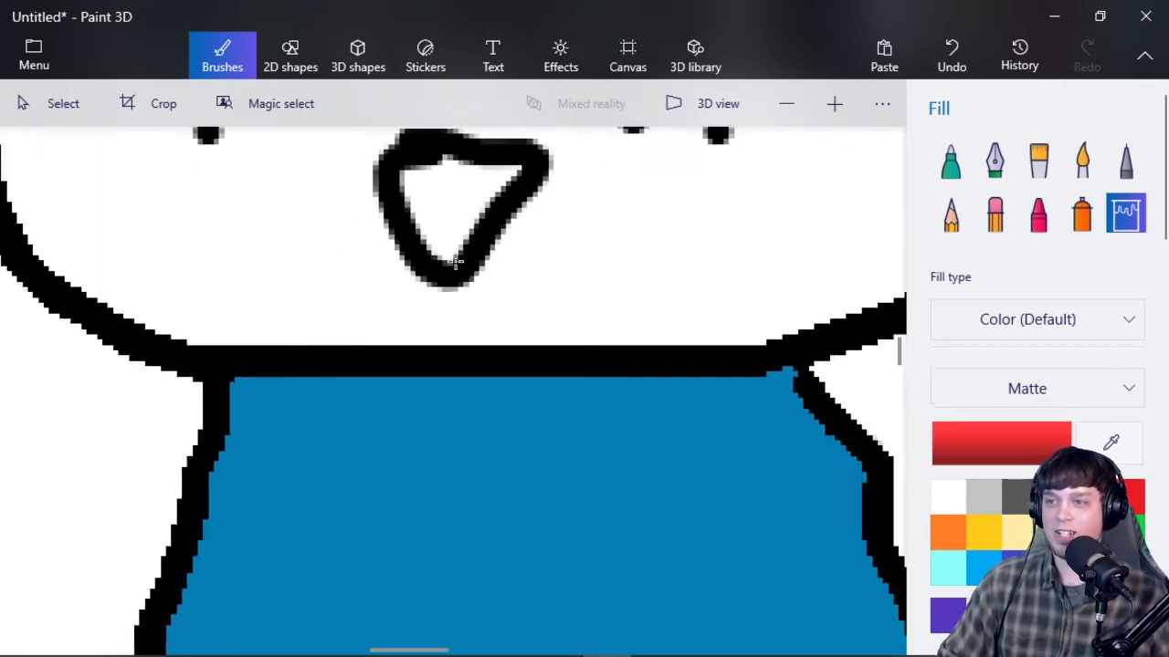
{"action": "scroll", "coordinate": [456, 239], "scroll_direction": "down", "scroll_amount": 3}
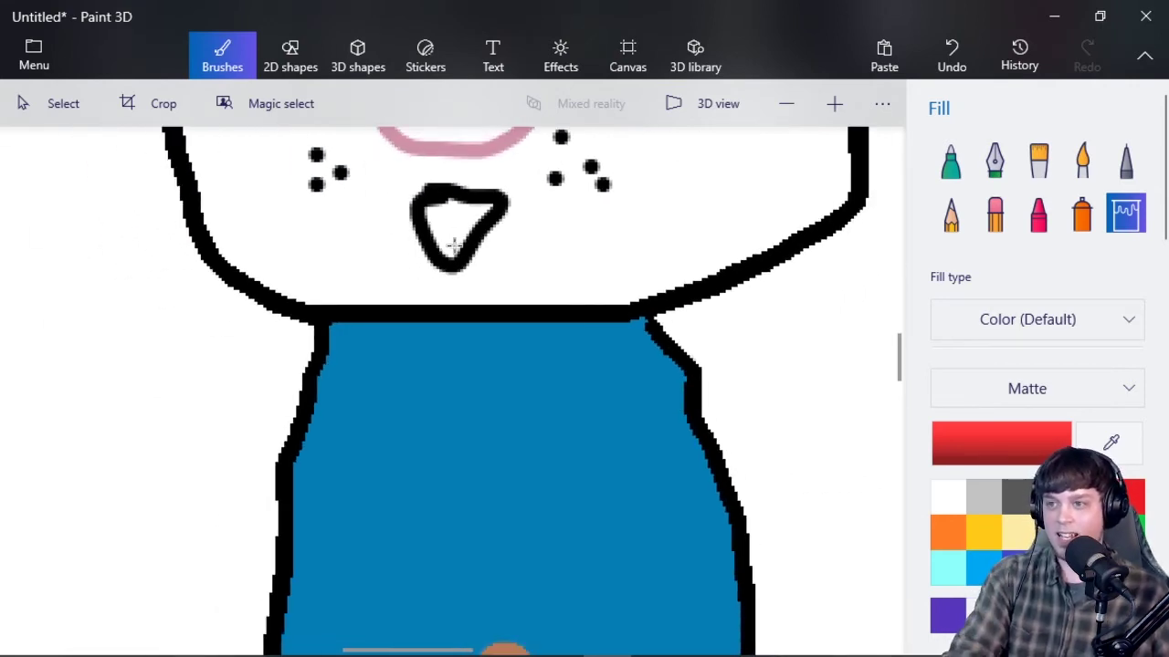
{"action": "left_click", "coordinate": [950, 160]}
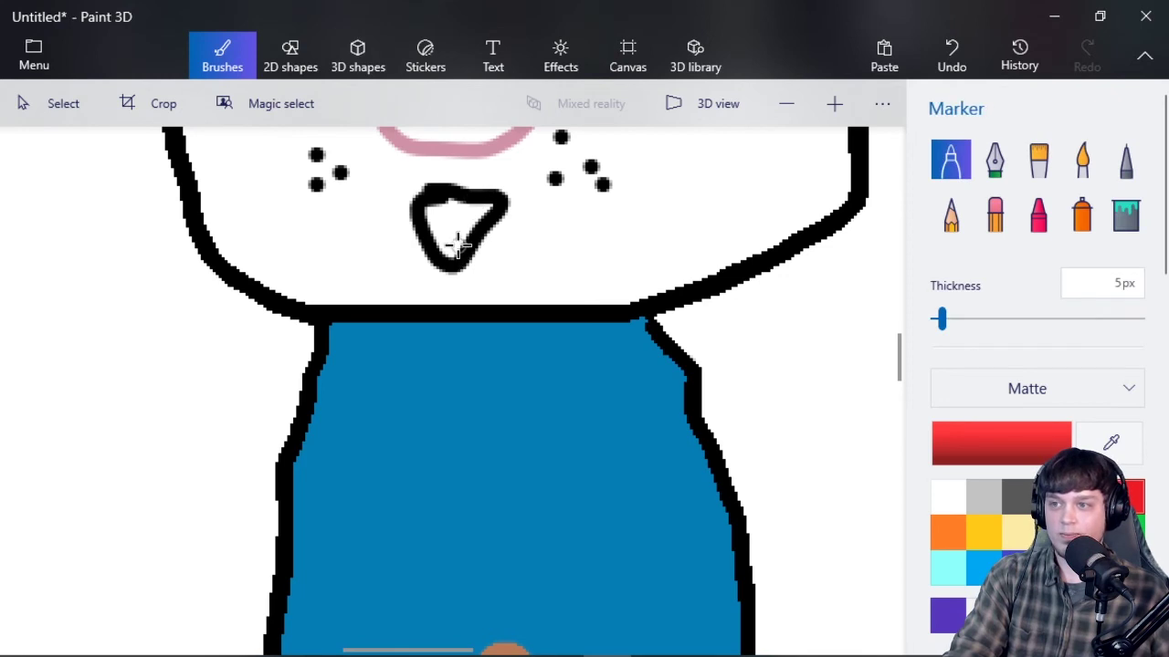
{"action": "left_click_drag", "start_coordinate": [454, 243], "coordinate": [458, 257]}
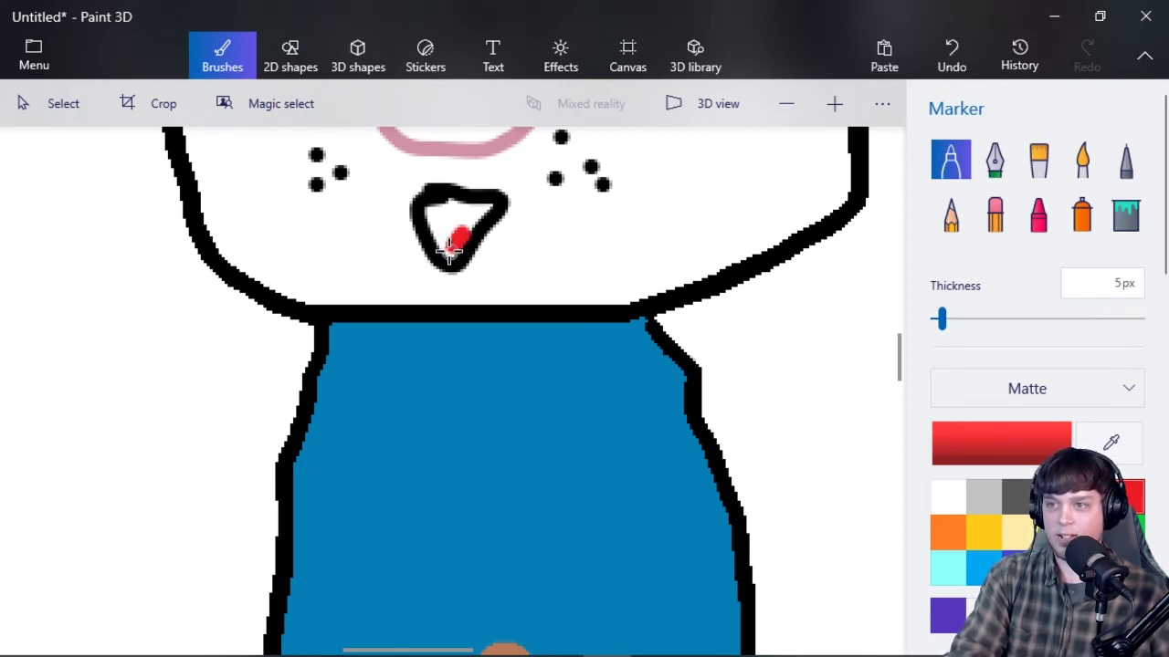
{"action": "left_click_drag", "start_coordinate": [450, 251], "coordinate": [463, 262]}
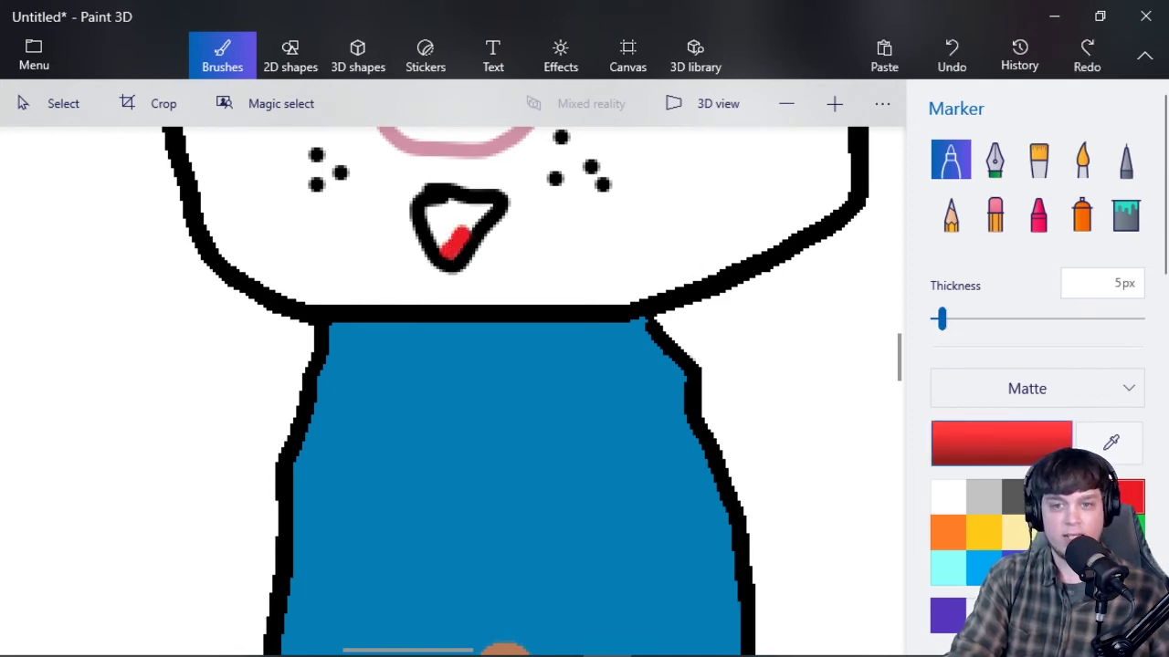
Try black as the mouth's fill, undo it, and fill the area around the tongue with dark grey
{"action": "left_click", "coordinate": [1055, 497]}
{"action": "left_click", "coordinate": [1126, 215]}
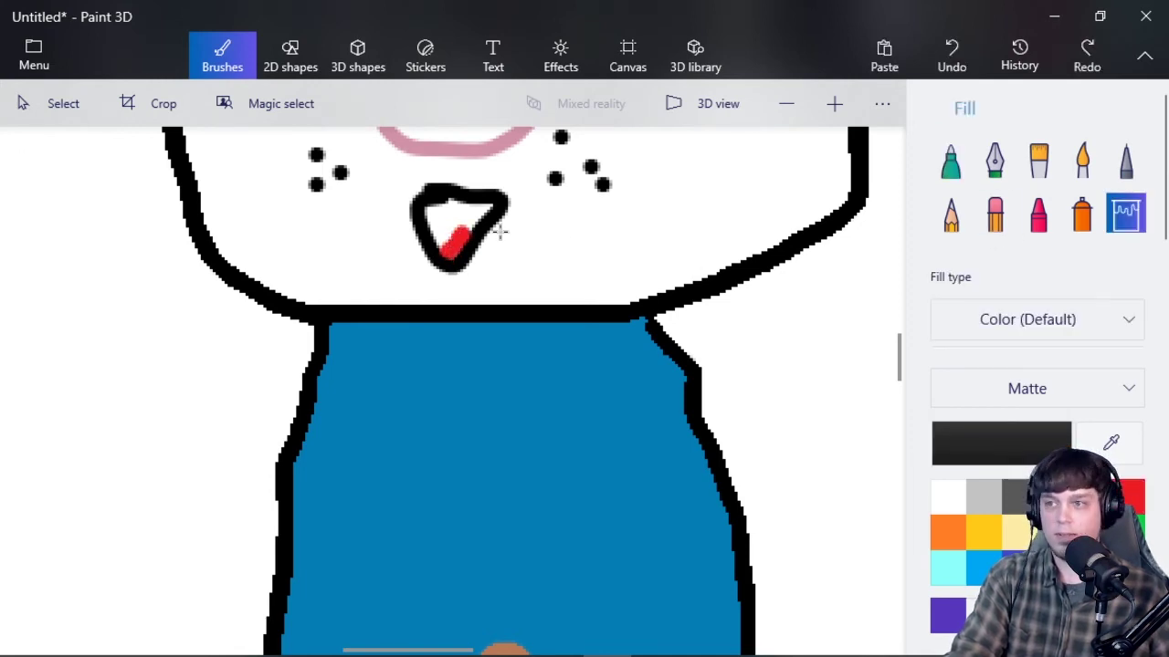
{"action": "left_click", "coordinate": [451, 215]}
{"action": "scroll", "coordinate": [452, 330], "scroll_direction": "down", "scroll_amount": 2}
{"action": "scroll", "coordinate": [746, 295], "scroll_direction": "up", "scroll_amount": 2}
{"action": "key", "text": "ctrl+z"}
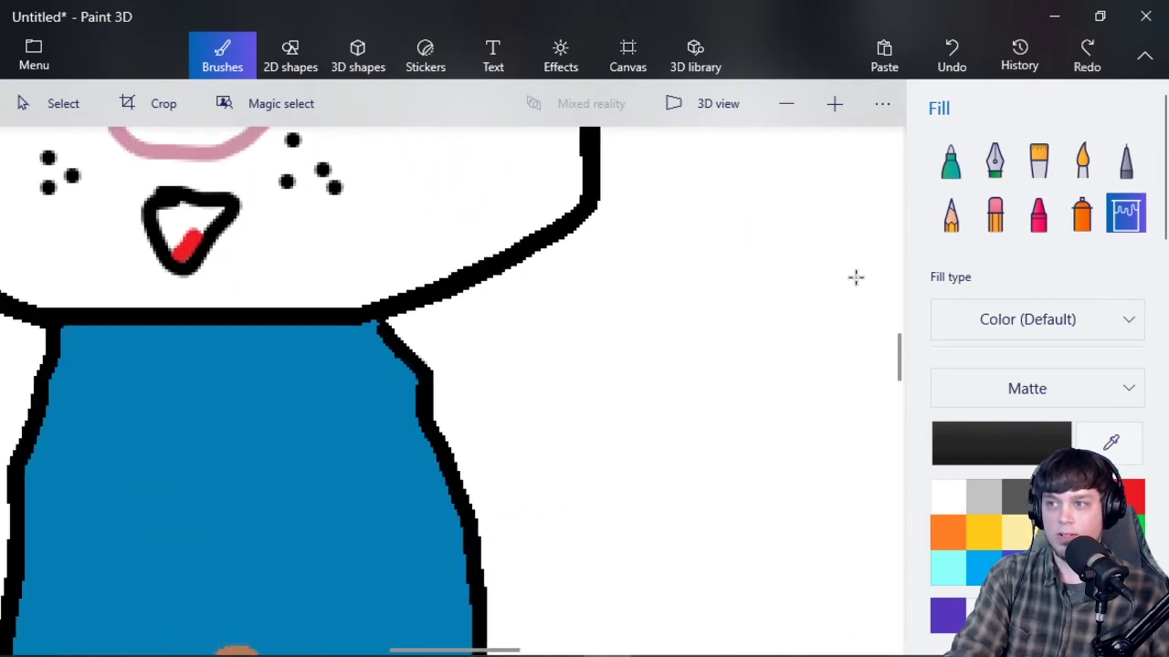
{"action": "left_click", "coordinate": [1014, 498]}
{"action": "left_click", "coordinate": [189, 223]}
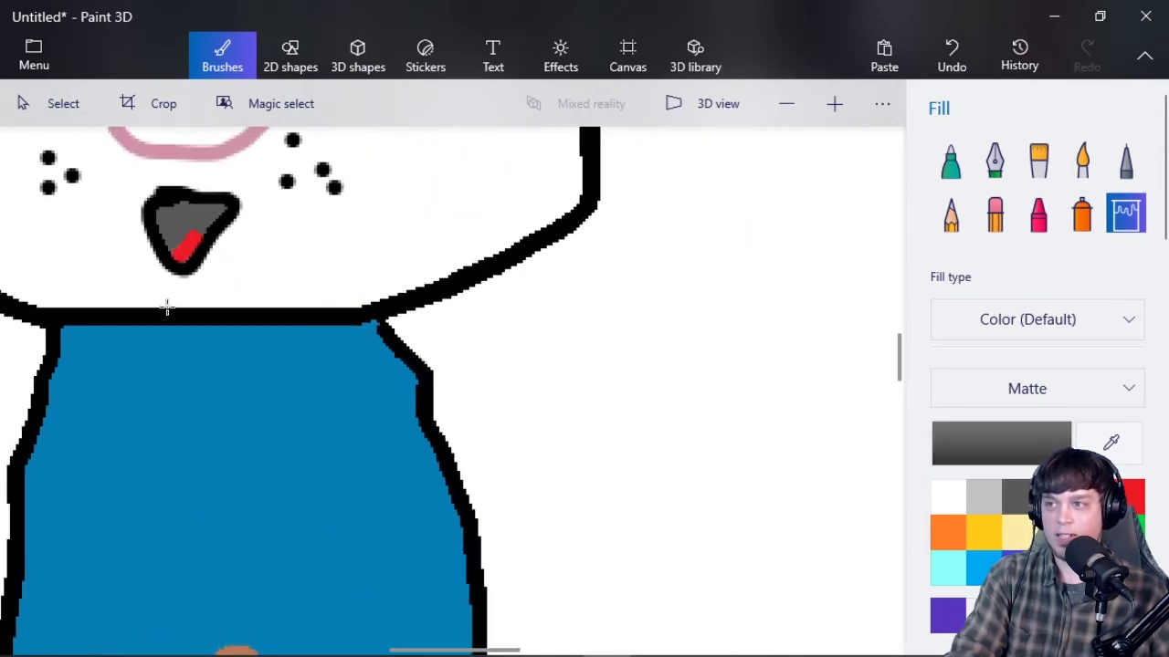
{"action": "scroll", "coordinate": [160, 310], "scroll_direction": "down", "scroll_amount": 3}
{"action": "scroll", "coordinate": [89, 321], "scroll_direction": "down", "scroll_amount": 2}
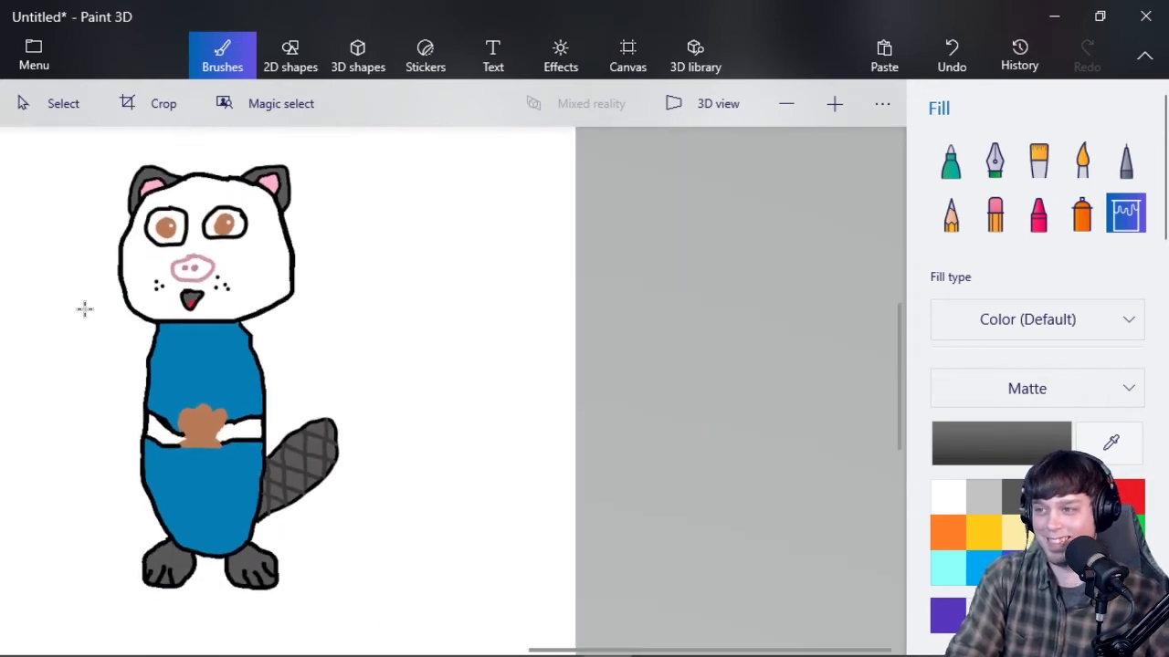
{"action": "scroll", "coordinate": [91, 310], "scroll_direction": "down", "scroll_amount": 2}
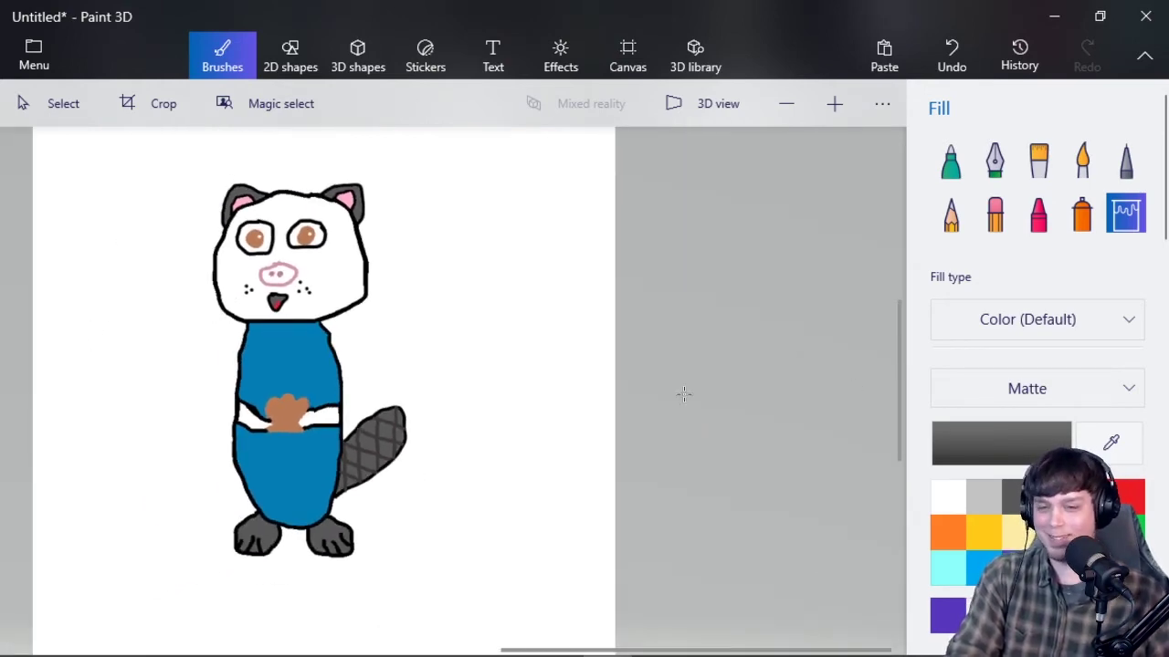
Try filling beside the tongue with red, undo it, and enlarge the tongue with the red 5px Marker
{"action": "scroll", "coordinate": [266, 304], "scroll_direction": "up", "scroll_amount": 8}
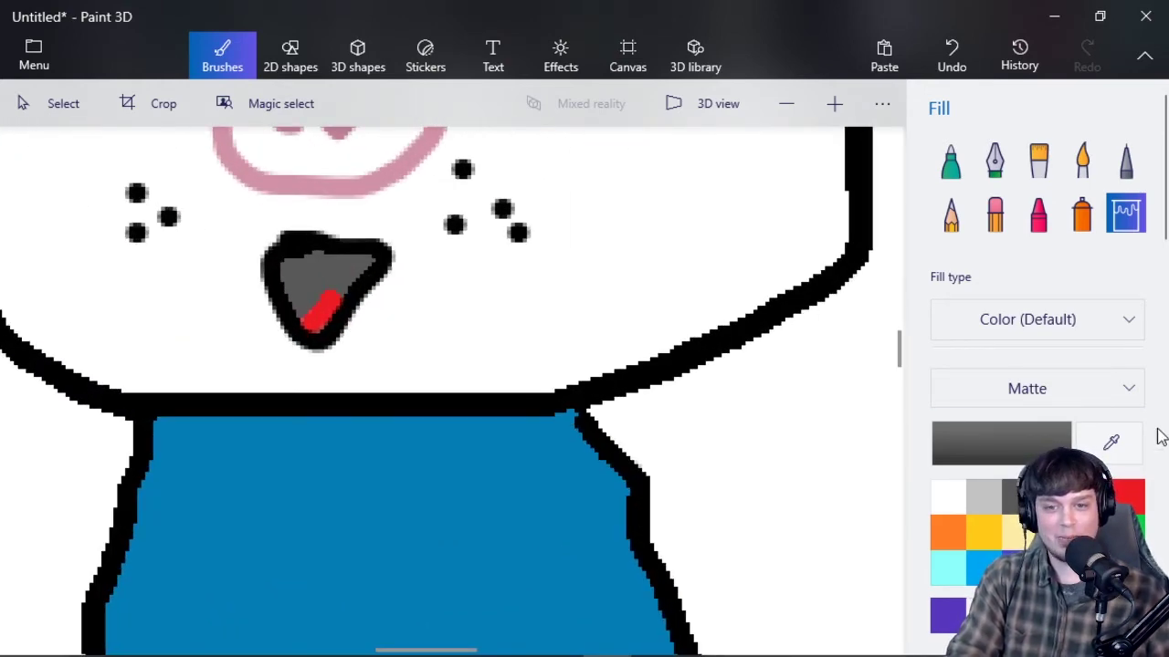
{"action": "left_click", "coordinate": [1131, 497]}
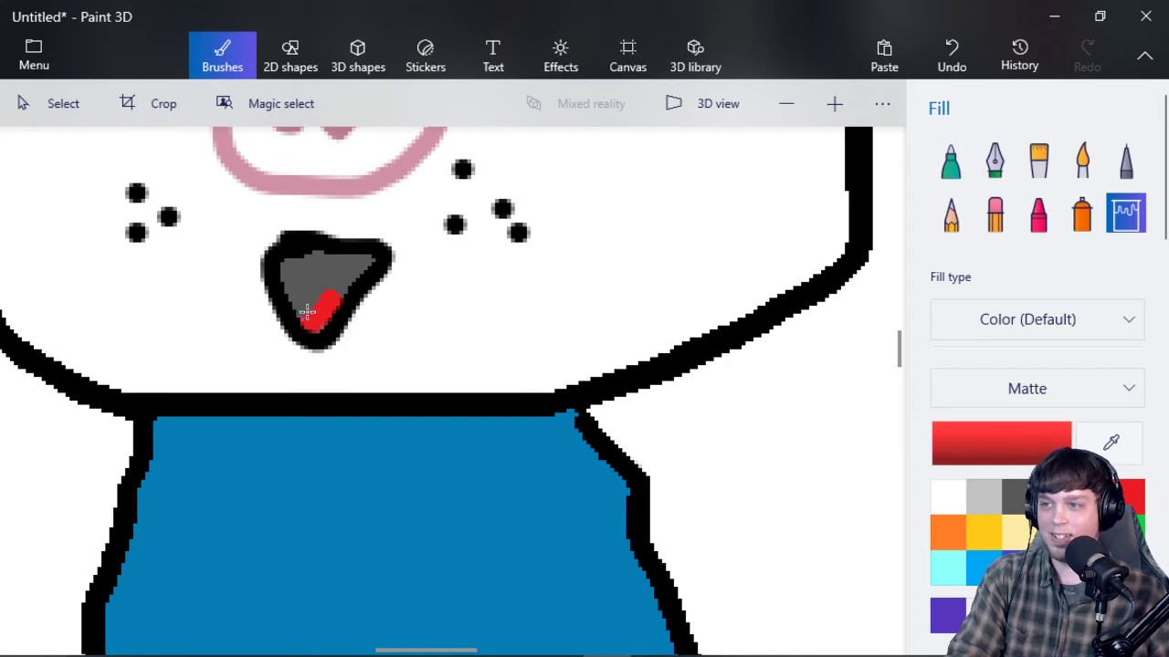
{"action": "left_click", "coordinate": [306, 314]}
{"action": "key", "text": "ctrl+z"}
{"action": "left_click", "coordinate": [951, 160]}
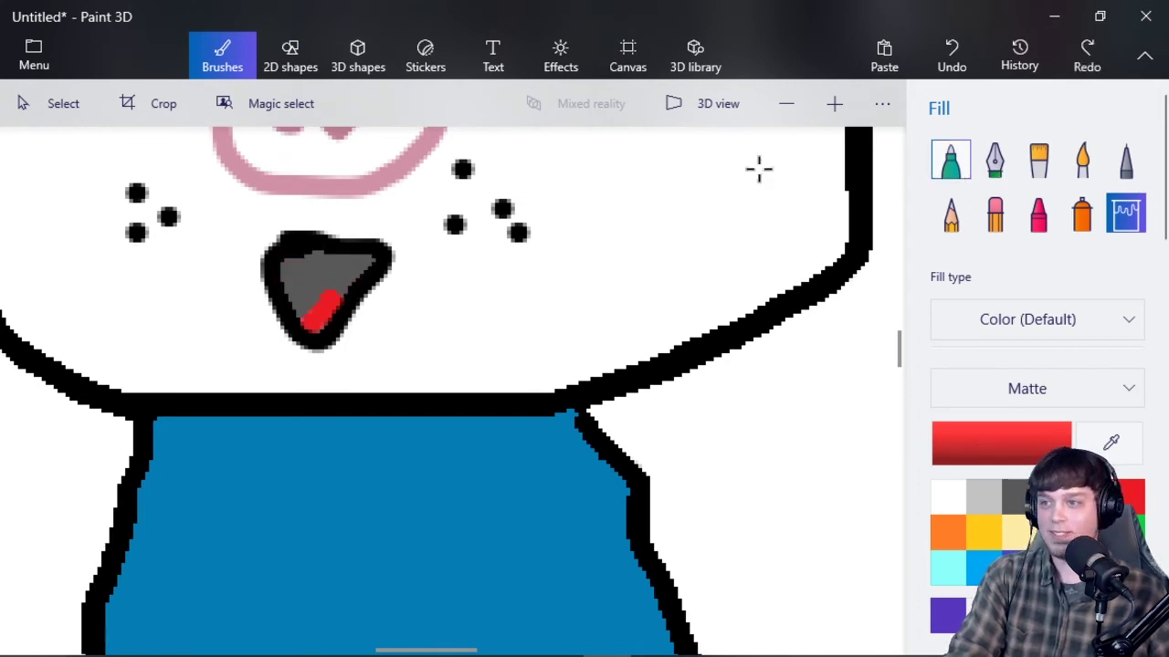
{"action": "mouse_move", "coordinate": [314, 316]}
{"action": "left_mouse_down"}
{"action": "mouse_move", "coordinate": [332, 289]}
{"action": "mouse_move", "coordinate": [331, 300]}
{"action": "left_mouse_up"}
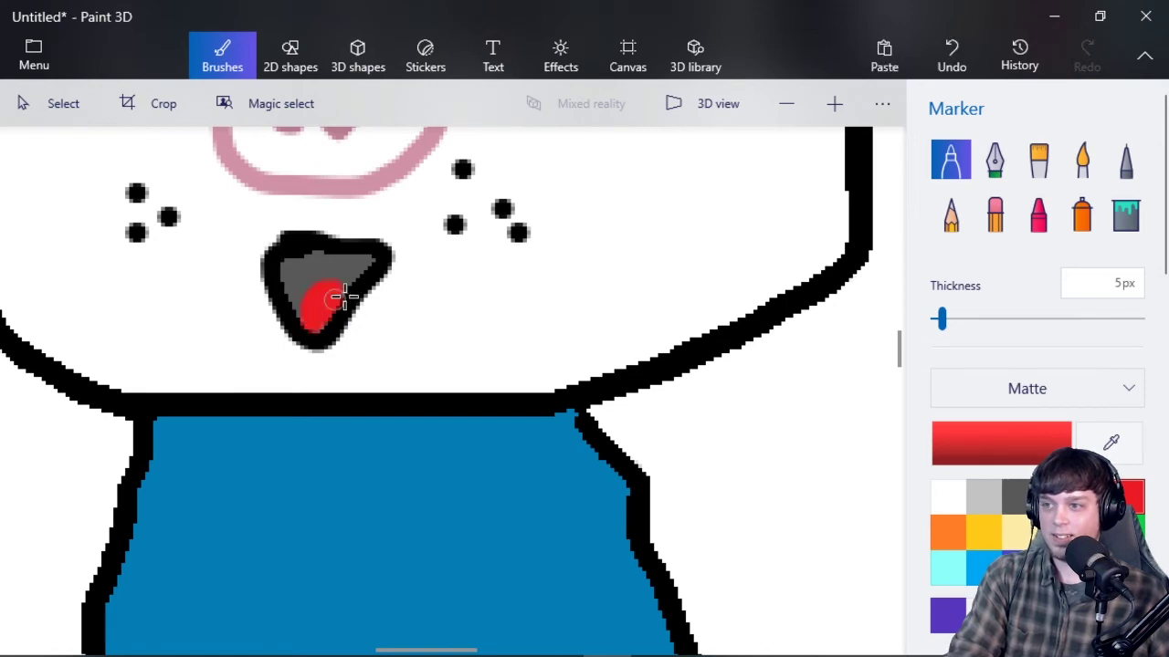
{"action": "scroll", "coordinate": [331, 300], "scroll_direction": "down", "scroll_amount": 5}
{"action": "scroll", "coordinate": [234, 423], "scroll_direction": "down", "scroll_amount": 3}
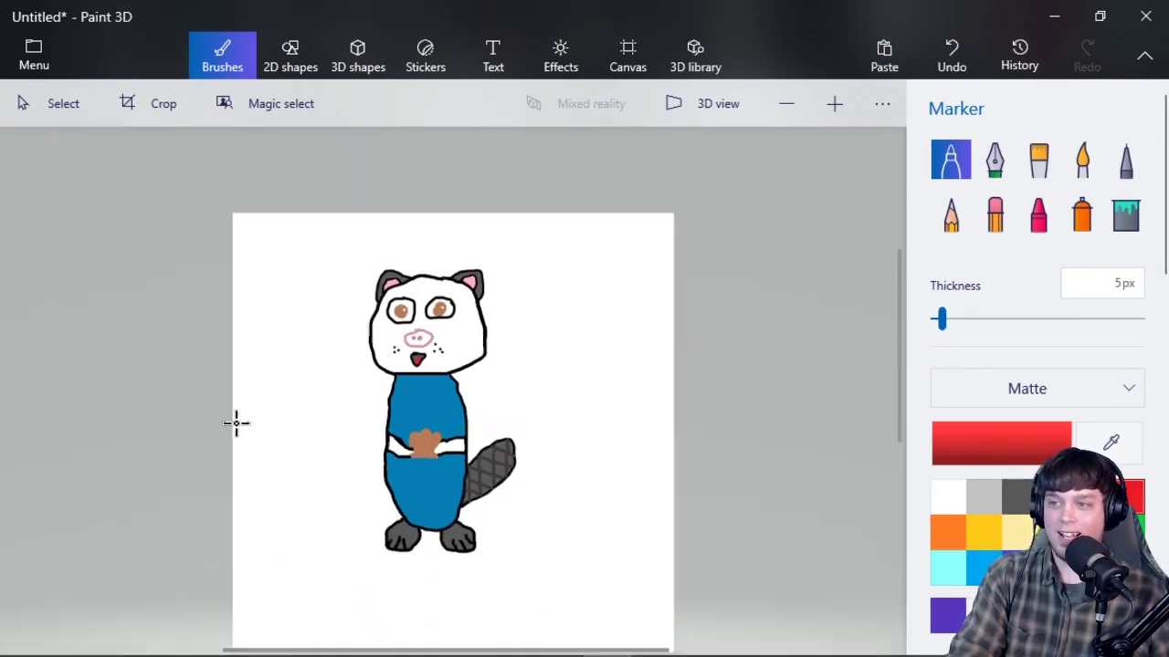
{"action": "scroll", "coordinate": [339, 435], "scroll_direction": "up", "scroll_amount": 2}
{"action": "scroll", "coordinate": [368, 441], "scroll_direction": "down", "scroll_amount": 2}
Sample the brown of the held object and mix a darker shade of it as the drawing colour
{"action": "scroll", "coordinate": [449, 459], "scroll_direction": "up", "scroll_amount": 10}
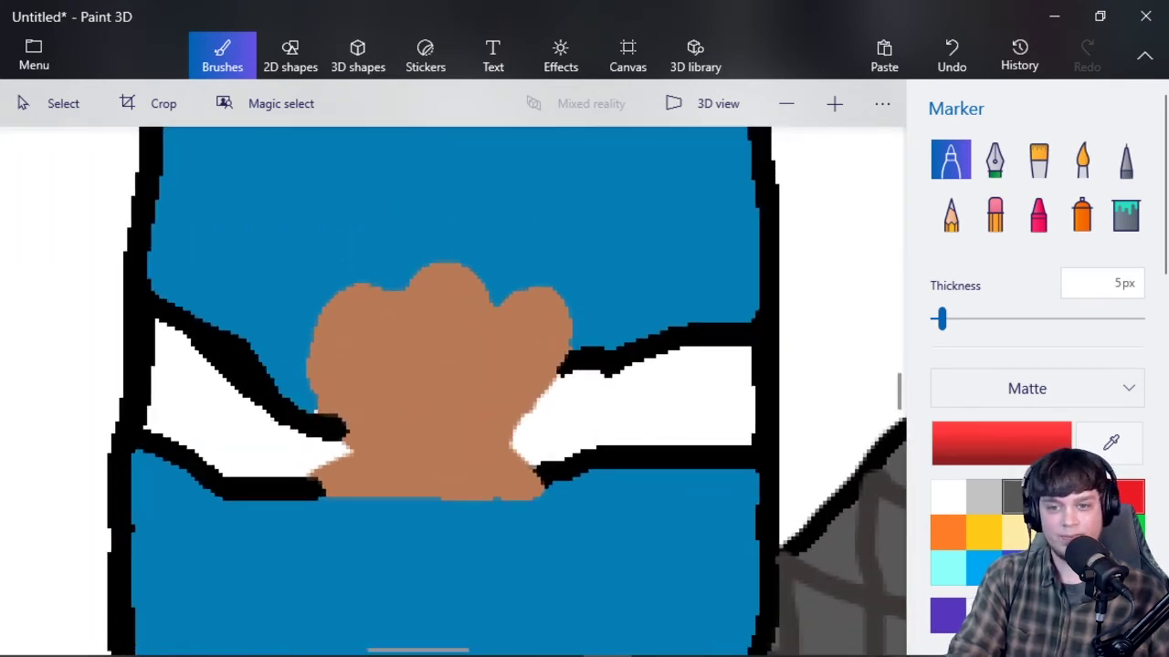
{"action": "left_click", "coordinate": [467, 424]}
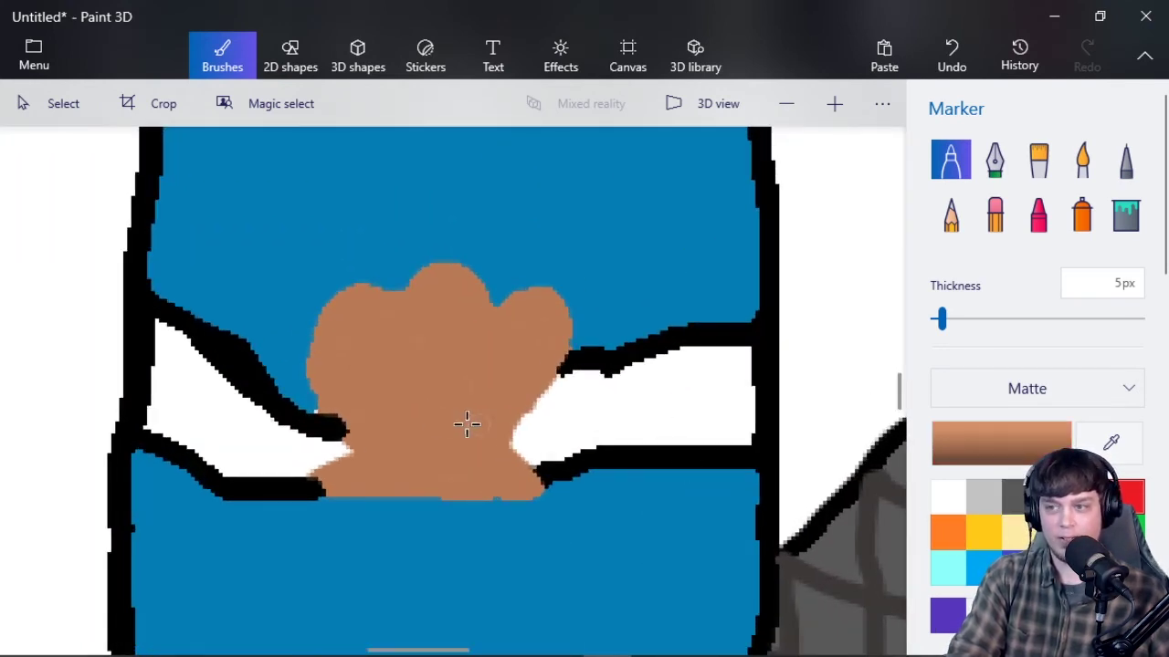
{"action": "left_click", "coordinate": [986, 440]}
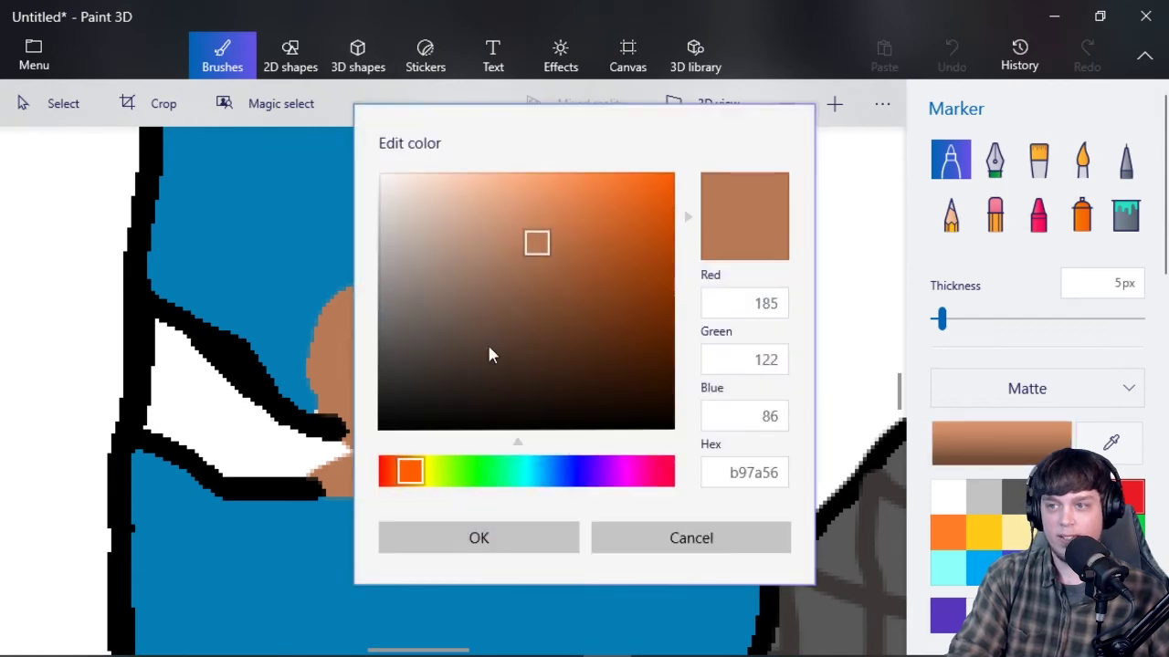
{"action": "left_click", "coordinate": [537, 277]}
{"action": "left_click", "coordinate": [537, 546]}
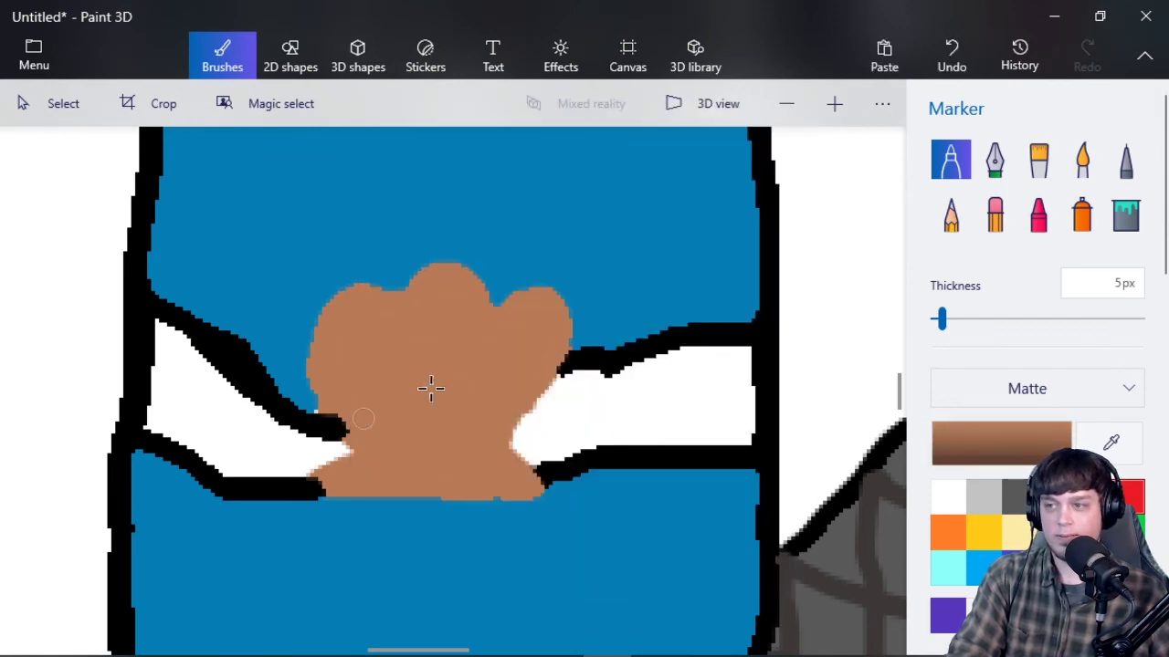
Outline the entire edge of the held object in the darker brown with the 5px Marker
{"action": "left_click", "coordinate": [993, 162]}
{"action": "left_click_drag", "start_coordinate": [976, 318], "coordinate": [941, 329]}
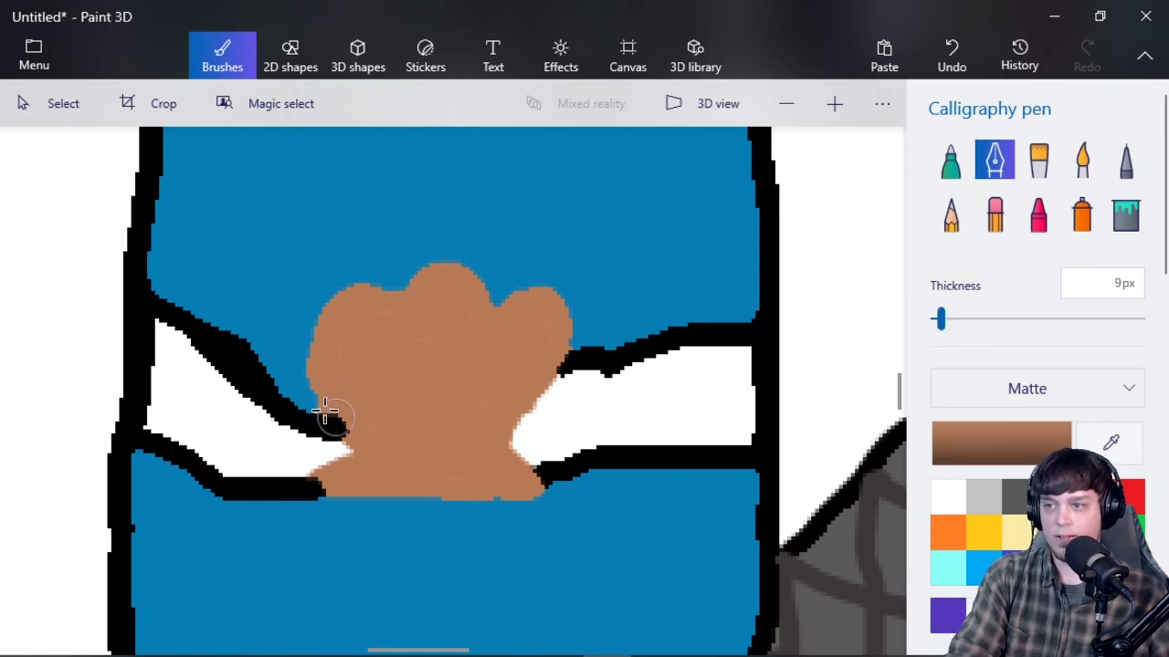
{"action": "left_click", "coordinate": [951, 161]}
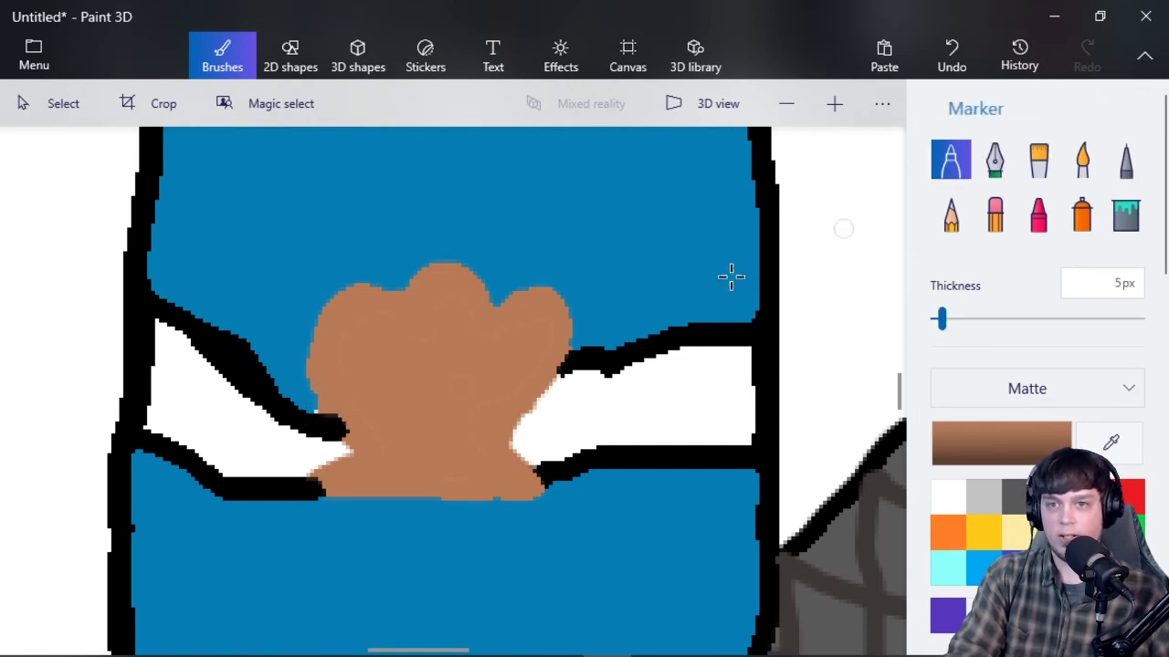
{"action": "mouse_move", "coordinate": [328, 409]}
{"action": "left_mouse_down"}
{"action": "mouse_move", "coordinate": [316, 336]}
{"action": "mouse_move", "coordinate": [326, 315]}
{"action": "left_mouse_up"}
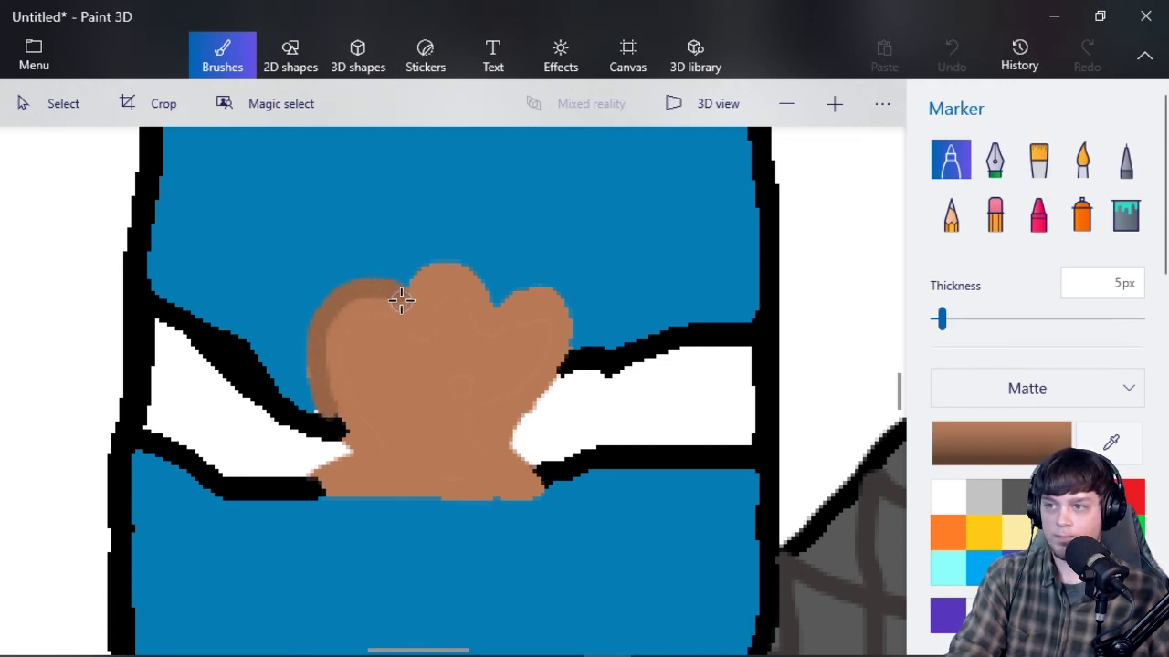
{"action": "mouse_move", "coordinate": [401, 299]}
{"action": "left_mouse_down"}
{"action": "mouse_move", "coordinate": [443, 267]}
{"action": "mouse_move", "coordinate": [480, 275]}
{"action": "mouse_move", "coordinate": [500, 313]}
{"action": "mouse_move", "coordinate": [537, 291]}
{"action": "mouse_move", "coordinate": [569, 299]}
{"action": "mouse_move", "coordinate": [557, 362]}
{"action": "mouse_move", "coordinate": [513, 439]}
{"action": "mouse_move", "coordinate": [550, 488]}
{"action": "mouse_move", "coordinate": [316, 492]}
{"action": "mouse_move", "coordinate": [345, 457]}
{"action": "mouse_move", "coordinate": [346, 434]}
{"action": "mouse_move", "coordinate": [321, 391]}
{"action": "left_mouse_up"}
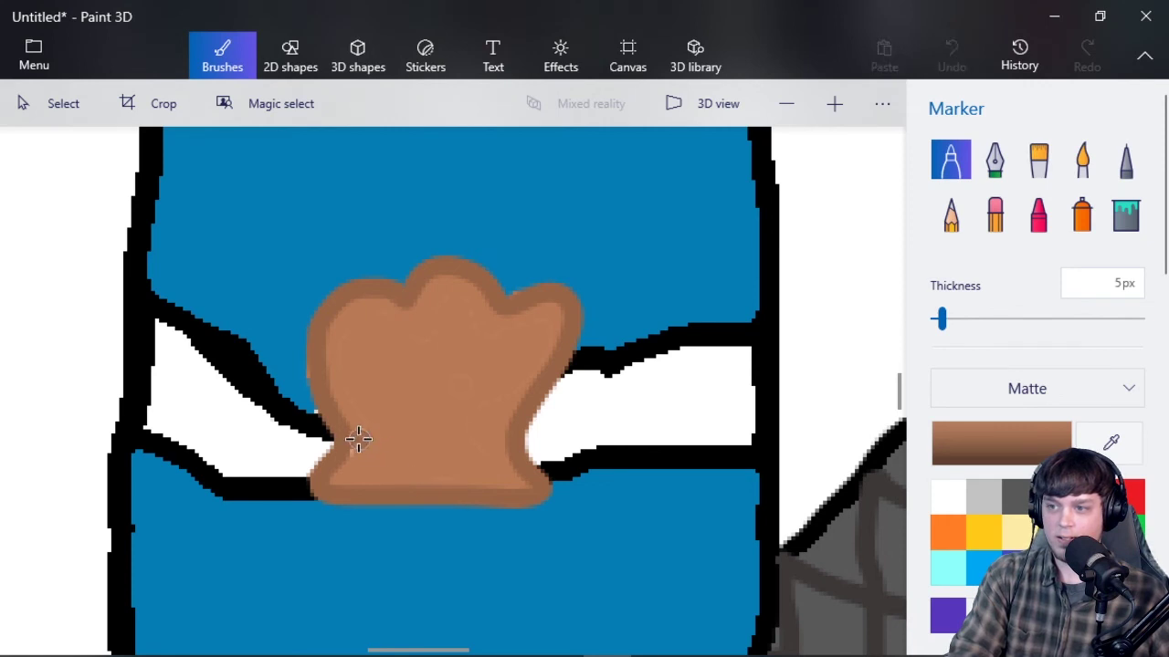
Draw darker brown lines fanning out from the base of the held object to give it shell-like ridges
{"action": "mouse_move", "coordinate": [368, 445]}
{"action": "left_mouse_down"}
{"action": "mouse_move", "coordinate": [491, 482]}
{"action": "mouse_move", "coordinate": [508, 445]}
{"action": "mouse_move", "coordinate": [425, 483]}
{"action": "mouse_move", "coordinate": [386, 316]}
{"action": "mouse_move", "coordinate": [393, 279]}
{"action": "left_mouse_up"}
{"action": "mouse_move", "coordinate": [427, 473]}
{"action": "left_mouse_down"}
{"action": "mouse_move", "coordinate": [459, 343]}
{"action": "mouse_move", "coordinate": [500, 291]}
{"action": "left_mouse_up"}
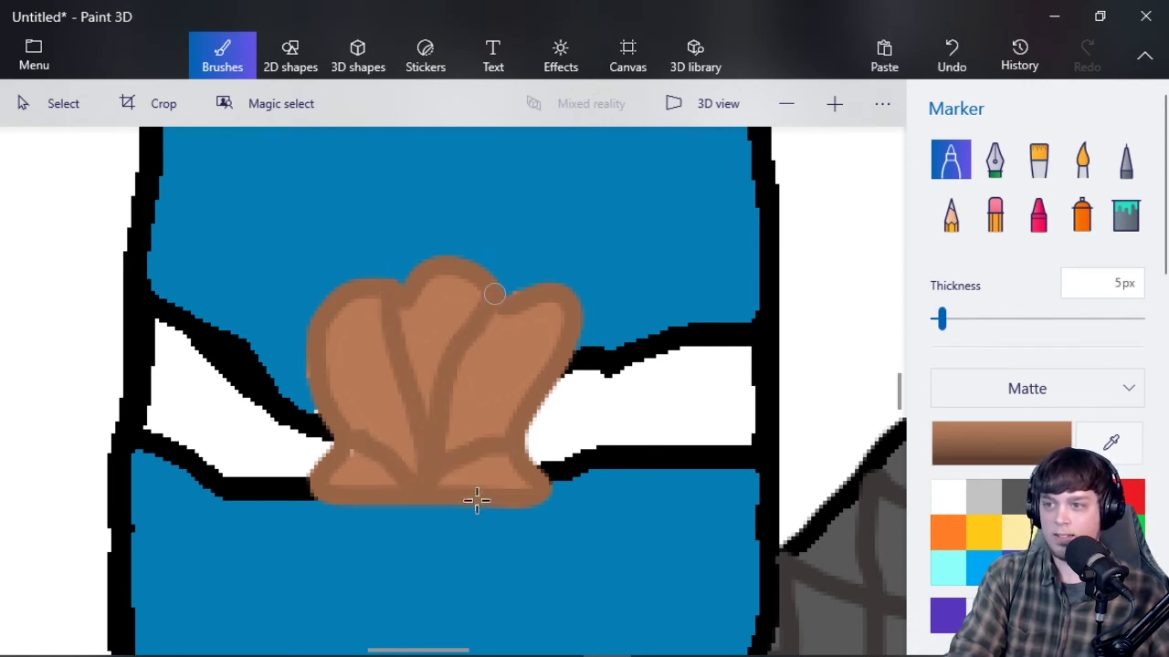
{"action": "scroll", "coordinate": [399, 386], "scroll_direction": "down", "scroll_amount": 5}
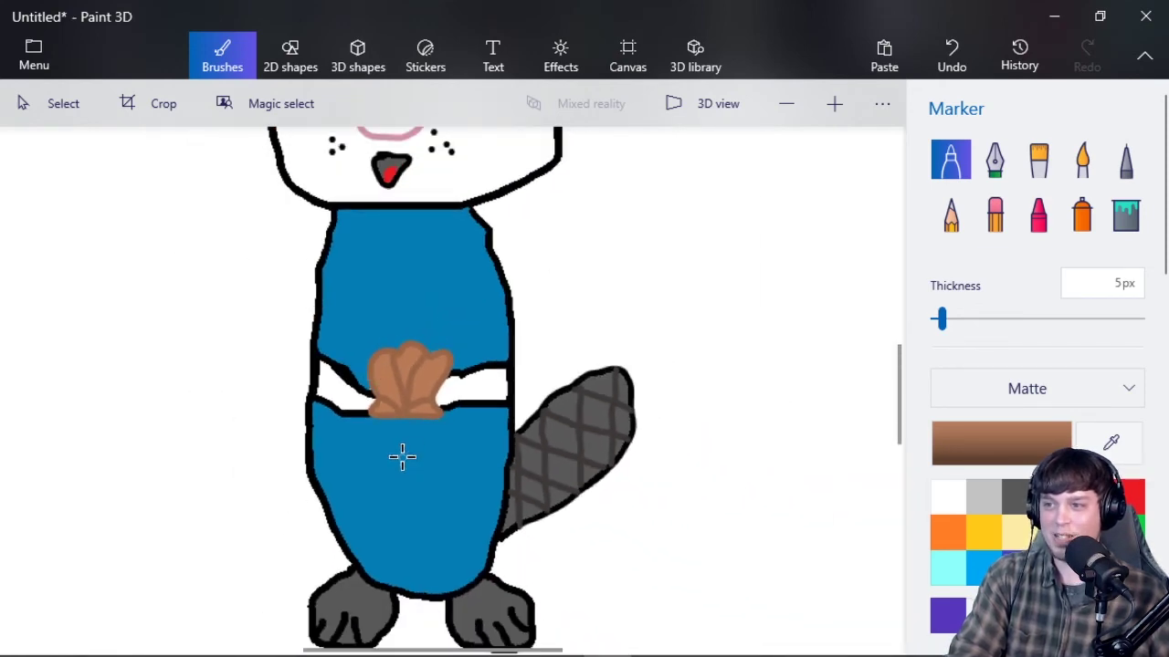
Undo the ridge lines drawn inside the held shell, keeping its darker brown outline
{"action": "scroll", "coordinate": [401, 457], "scroll_direction": "down", "scroll_amount": 3}
{"action": "key", "text": "ctrl+z"}
{"action": "key", "text": "ctrl+z"}
{"action": "scroll", "coordinate": [415, 411], "scroll_direction": "up", "scroll_amount": 5}
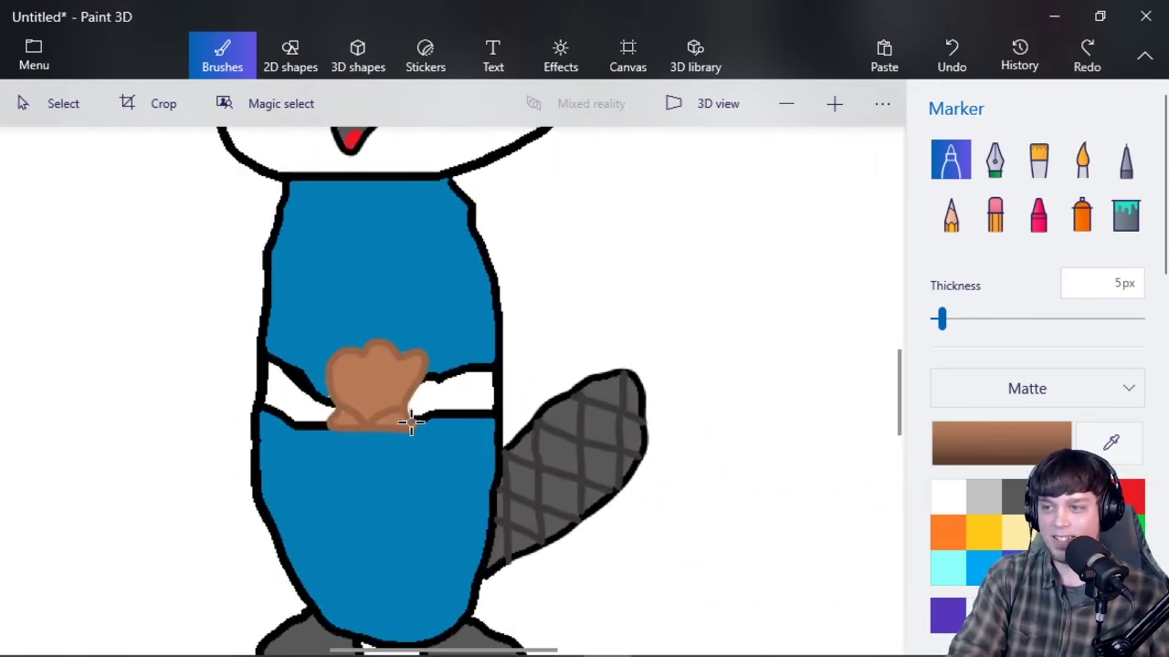
{"action": "scroll", "coordinate": [392, 427], "scroll_direction": "up", "scroll_amount": 1}
{"action": "scroll", "coordinate": [353, 437], "scroll_direction": "up", "scroll_amount": 3}
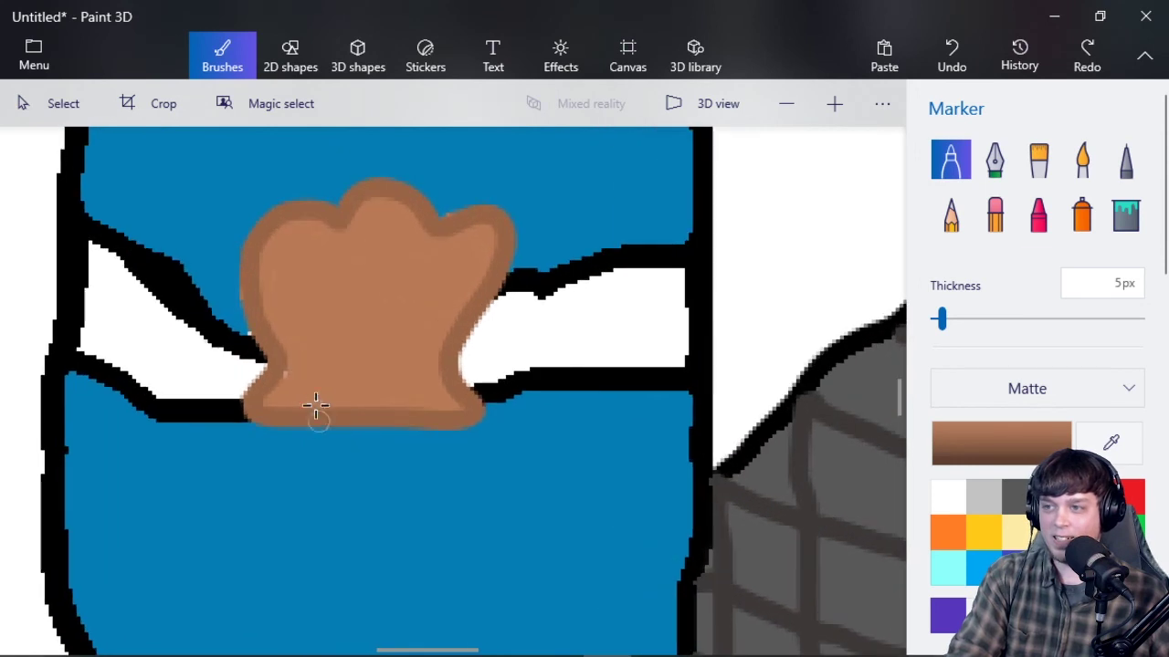
Draw small black finger marks at the ends of both arms beside the shell with the 6px Pencil
{"action": "left_click", "coordinate": [950, 212]}
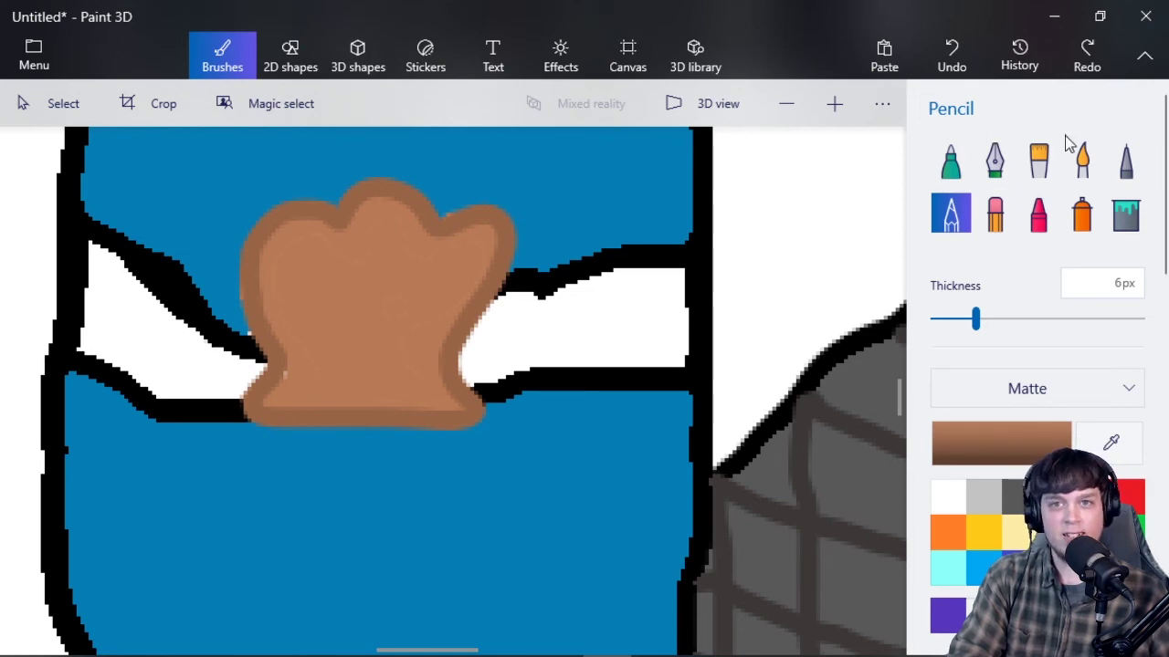
{"action": "scroll", "coordinate": [1010, 347], "scroll_direction": "down", "scroll_amount": 1}
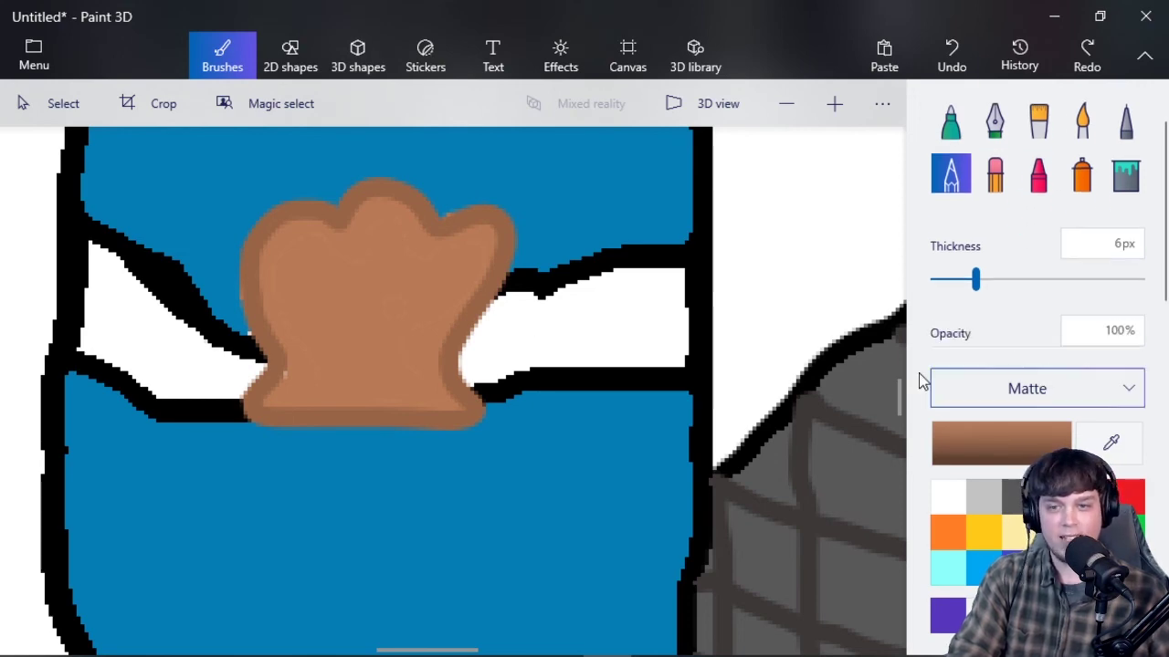
{"action": "scroll", "coordinate": [306, 352], "scroll_direction": "down", "scroll_amount": 5}
{"action": "scroll", "coordinate": [312, 363], "scroll_direction": "up", "scroll_amount": 6}
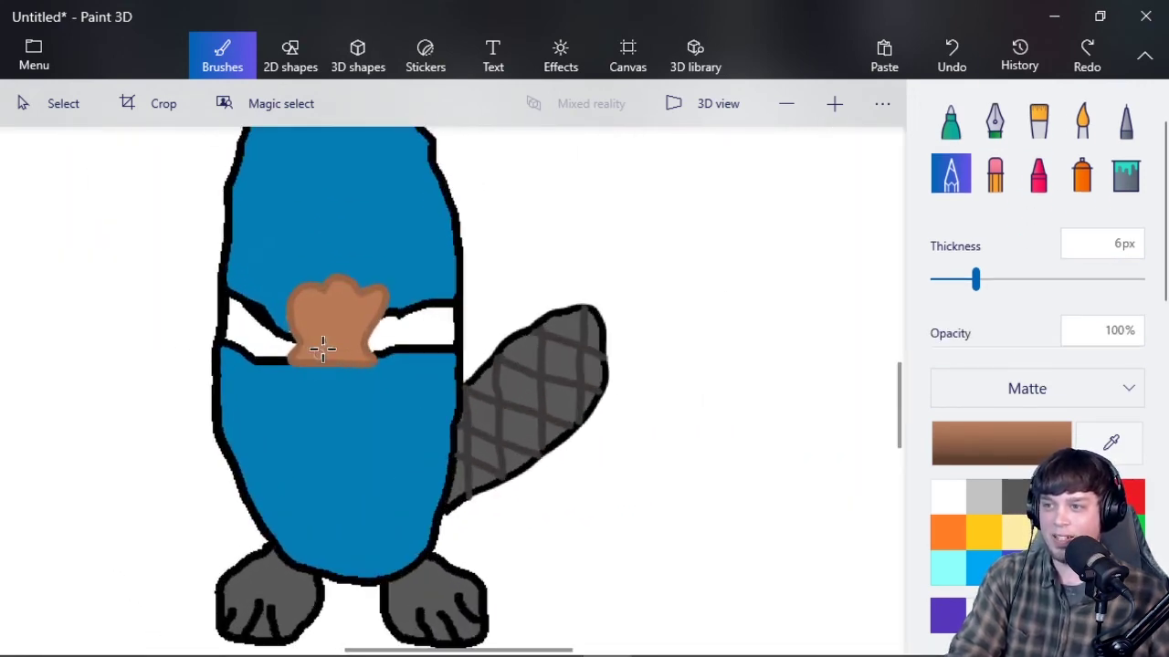
{"action": "scroll", "coordinate": [357, 337], "scroll_direction": "down", "scroll_amount": 2}
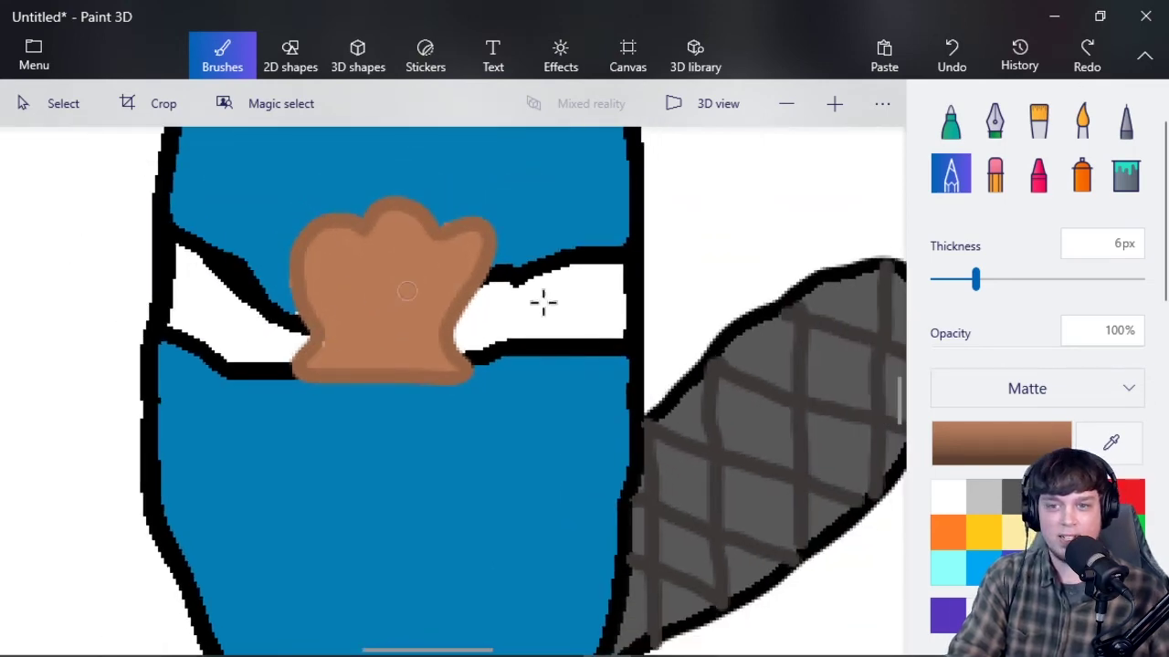
{"action": "left_click", "coordinate": [1012, 498]}
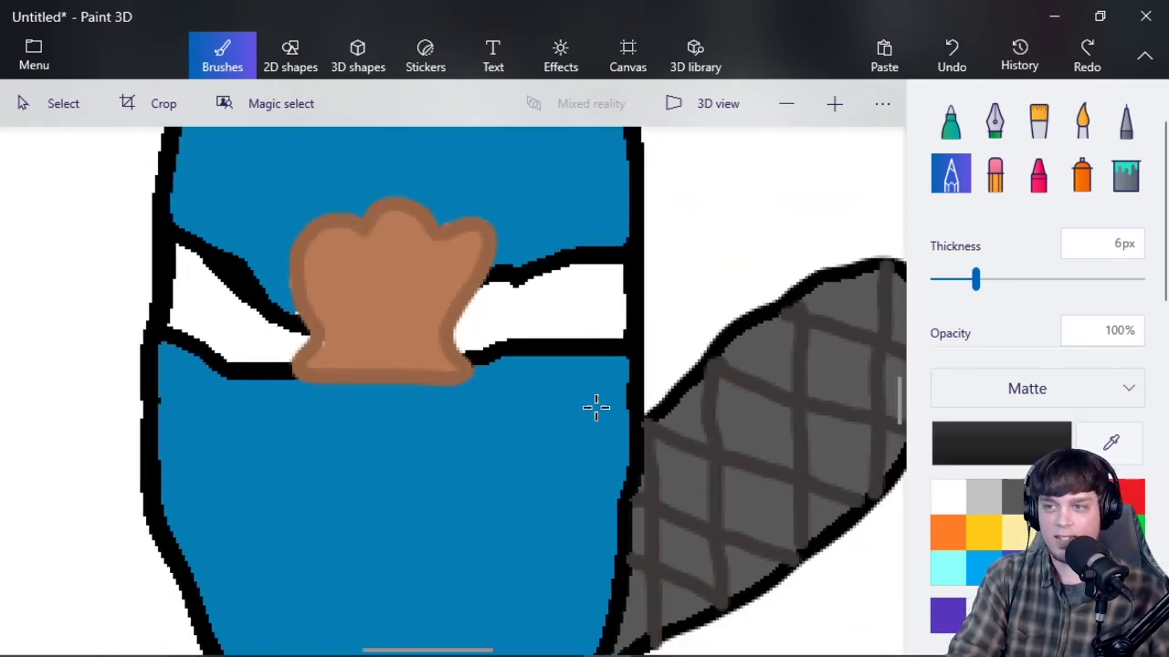
{"action": "left_click", "coordinate": [464, 309]}
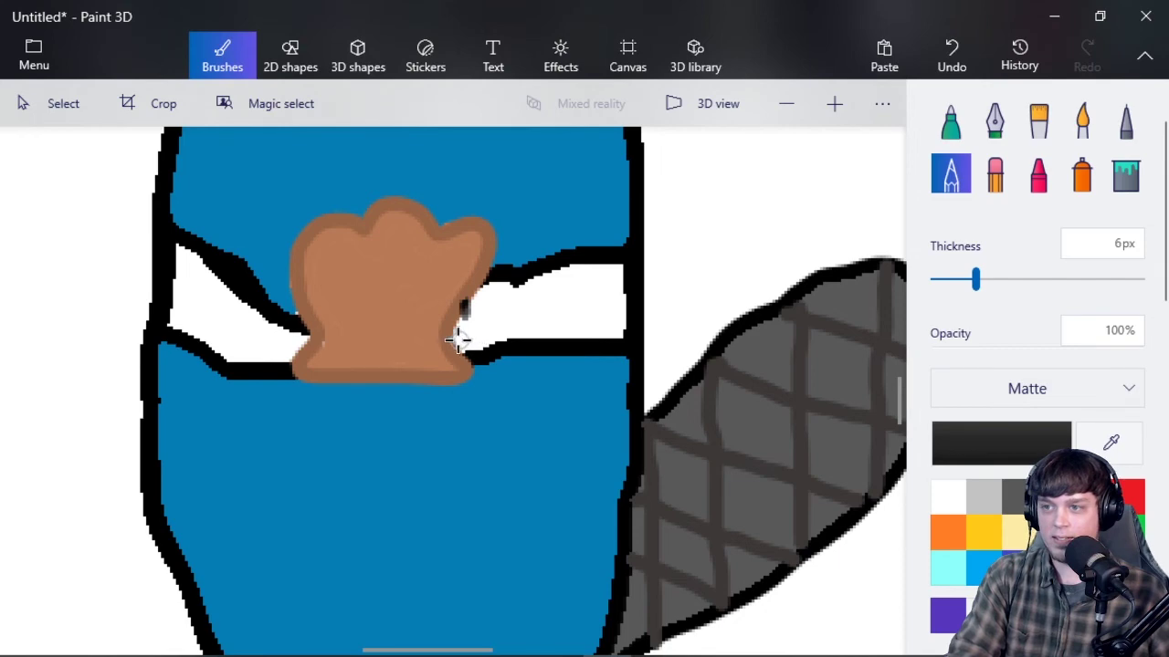
{"action": "mouse_move", "coordinate": [285, 334]}
{"action": "left_mouse_down"}
{"action": "mouse_move", "coordinate": [297, 342]}
{"action": "mouse_move", "coordinate": [285, 356]}
{"action": "left_mouse_up"}
{"action": "scroll", "coordinate": [357, 352], "scroll_direction": "down", "scroll_amount": 5}
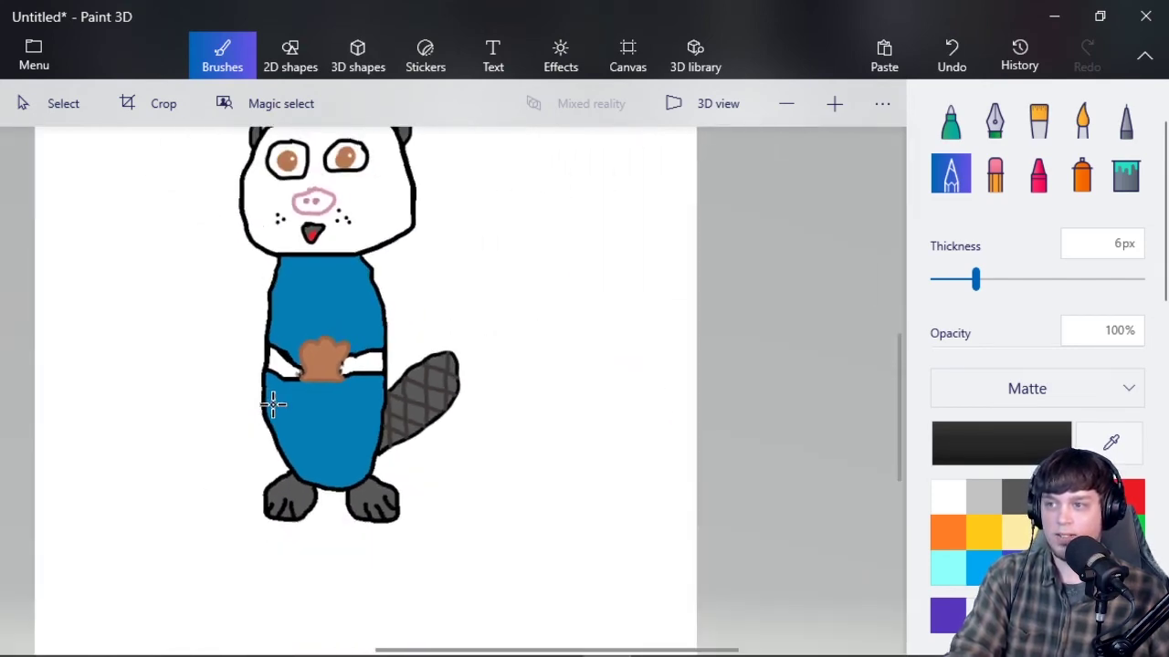
{"action": "scroll", "coordinate": [204, 367], "scroll_direction": "up", "scroll_amount": 1}
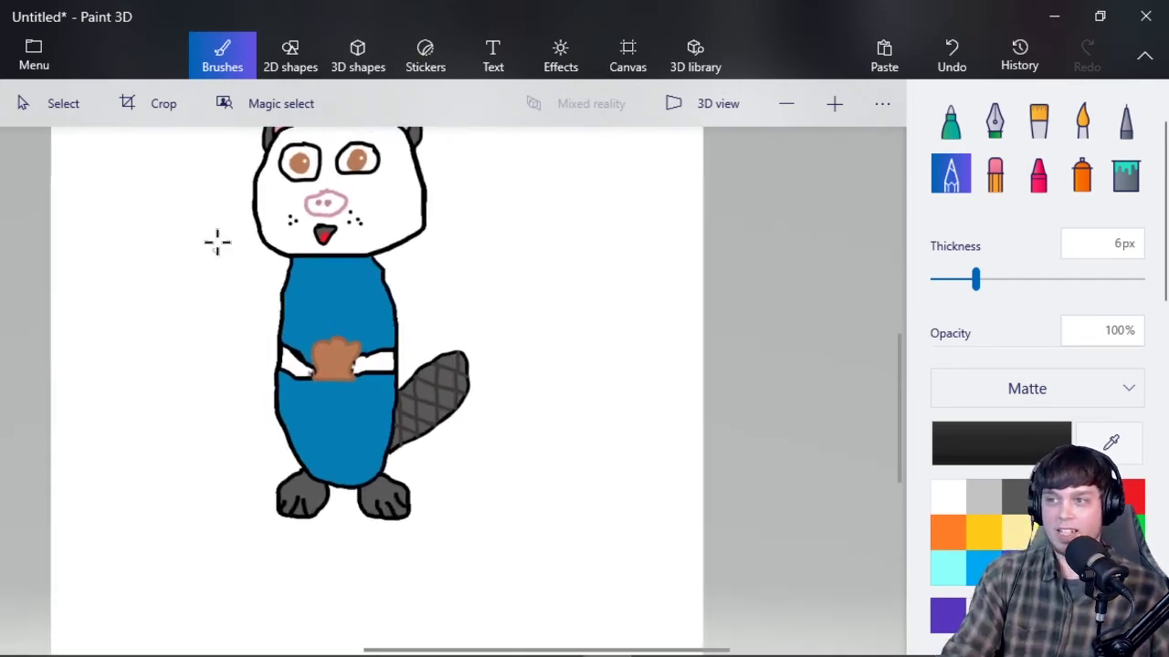
{"action": "scroll", "coordinate": [274, 264], "scroll_direction": "down", "scroll_amount": 3}
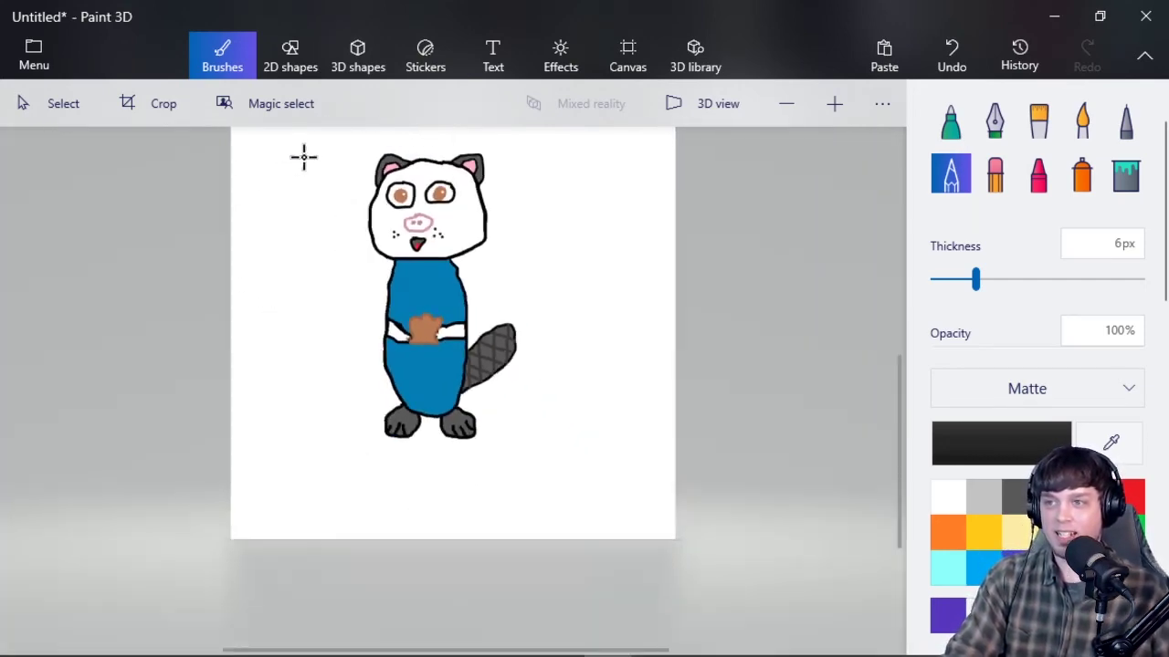
{"action": "scroll", "coordinate": [463, 182], "scroll_direction": "up", "scroll_amount": 5}
{"action": "scroll", "coordinate": [458, 201], "scroll_direction": "up", "scroll_amount": 1}
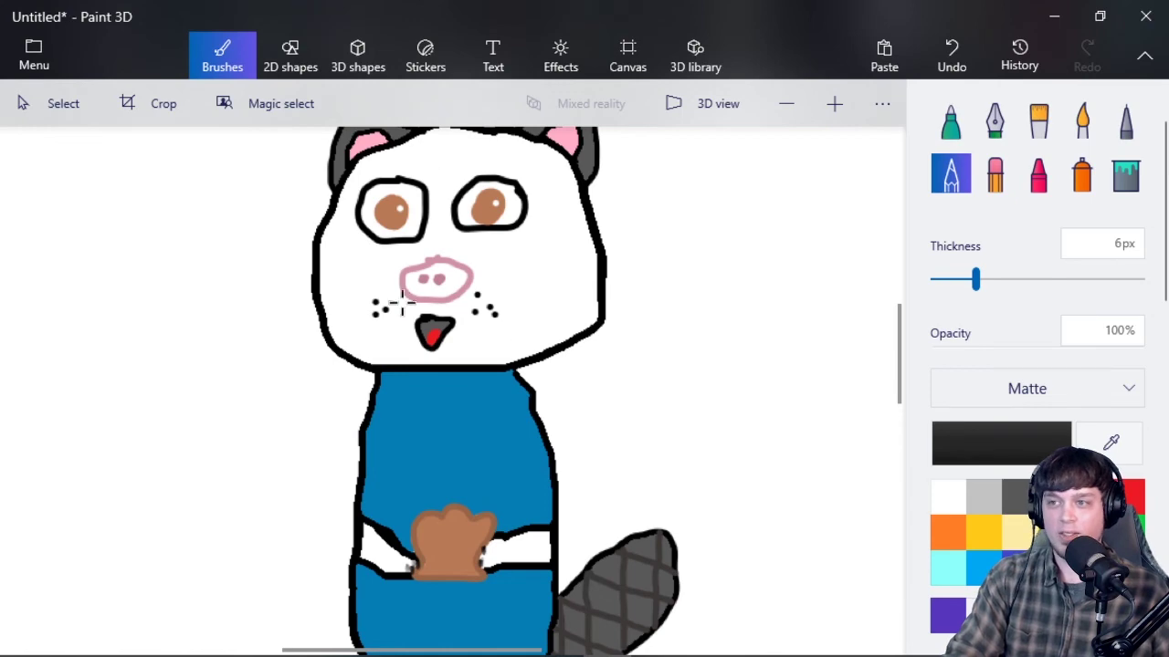
{"action": "scroll", "coordinate": [385, 299], "scroll_direction": "down", "scroll_amount": 5}
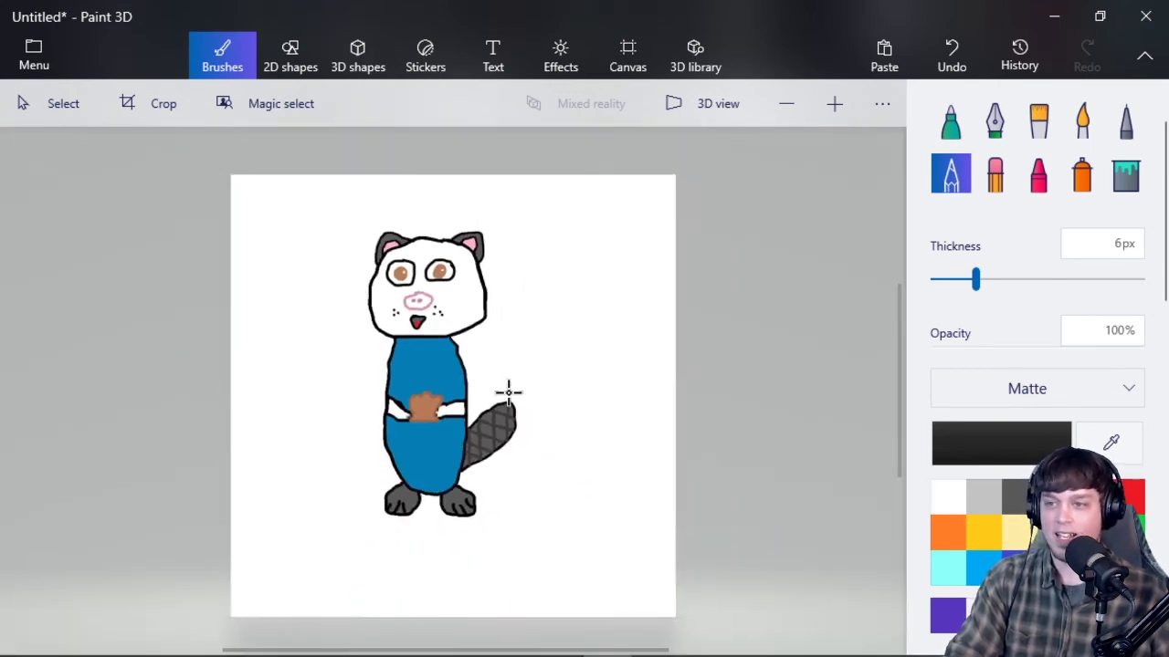
Handwrite the first word of the artist's signature below the feet in black 5px Marker, undoing and redrawing the malformed letters
{"action": "left_click", "coordinate": [951, 118]}
{"action": "scroll", "coordinate": [527, 581], "scroll_direction": "up", "scroll_amount": 4}
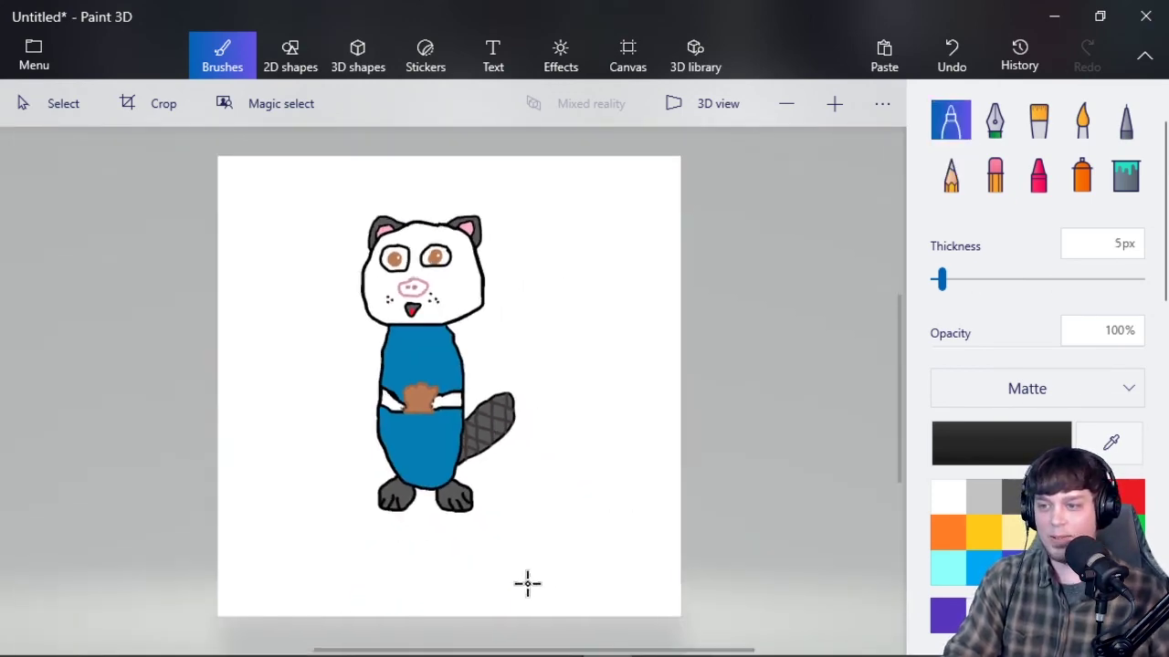
{"action": "left_click_drag", "start_coordinate": [898, 469], "coordinate": [899, 505]}
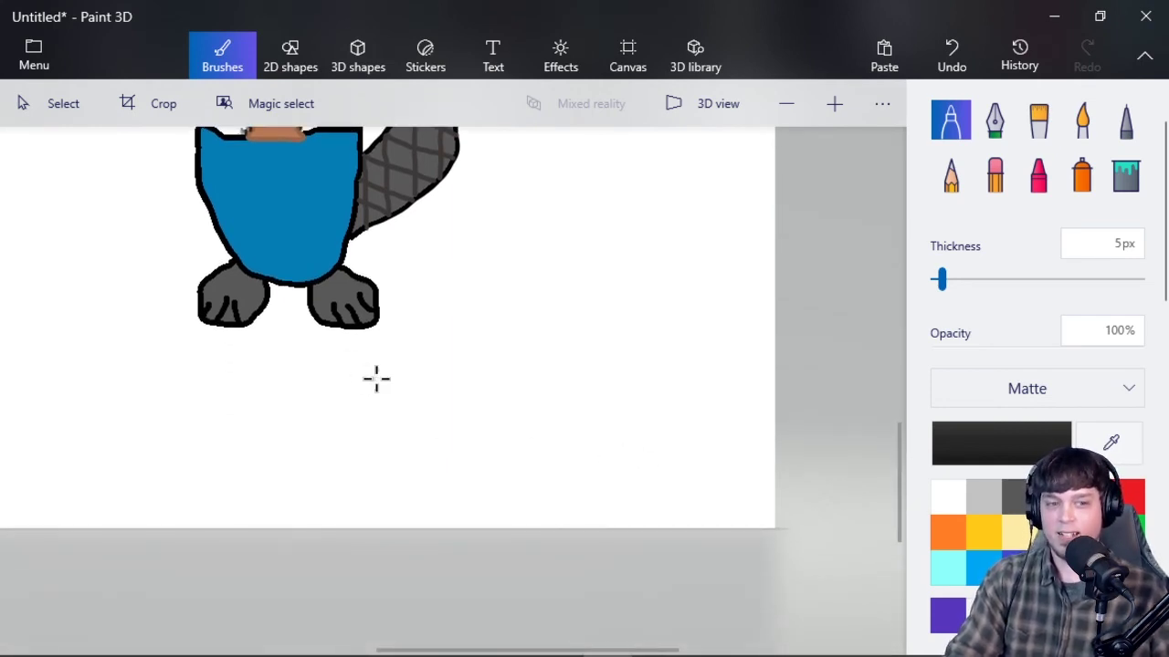
{"action": "scroll", "coordinate": [320, 357], "scroll_direction": "down", "scroll_amount": 2}
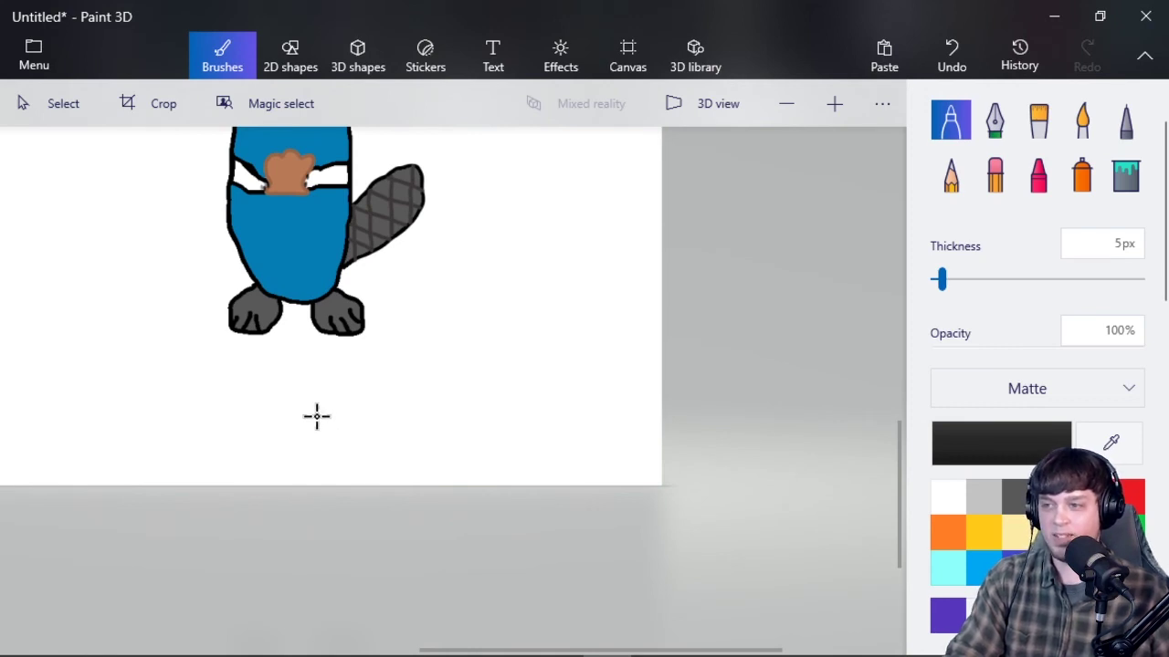
{"action": "scroll", "coordinate": [233, 397], "scroll_direction": "down", "scroll_amount": 2}
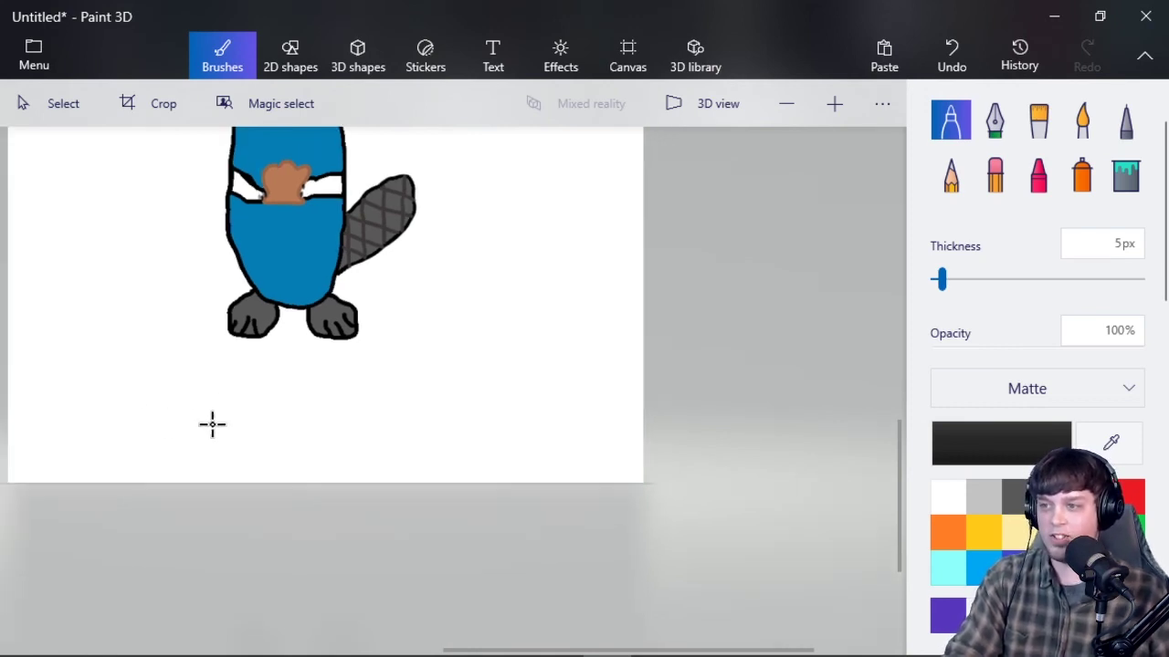
{"action": "scroll", "coordinate": [182, 410], "scroll_direction": "up", "scroll_amount": 4}
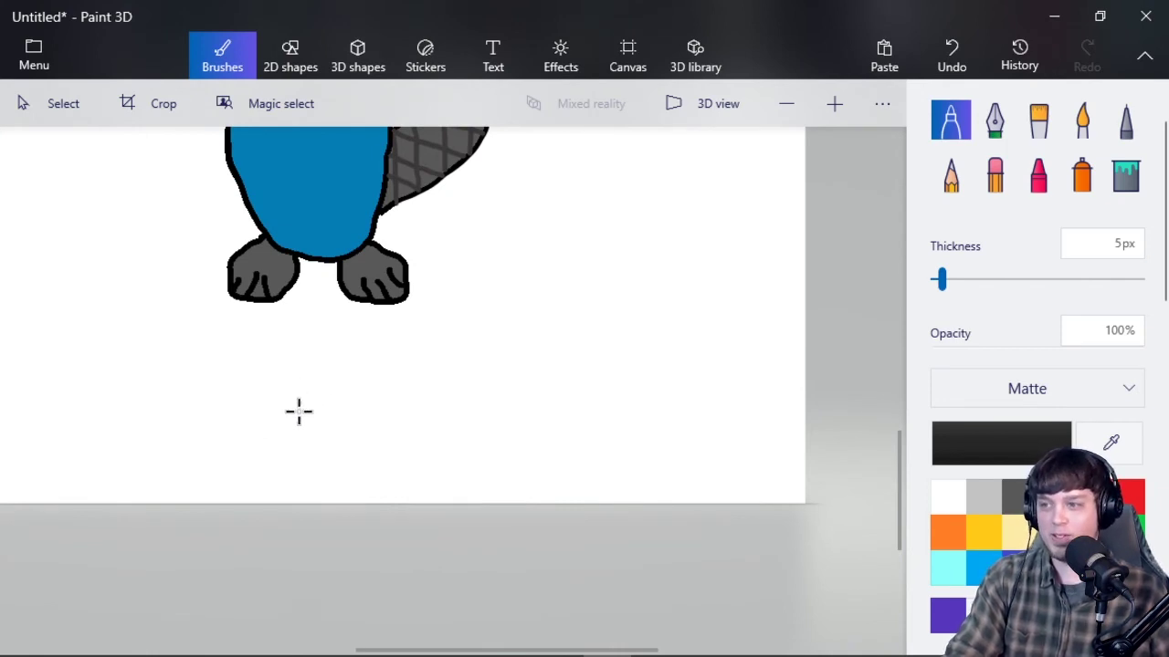
{"action": "mouse_move", "coordinate": [301, 413]}
{"action": "left_mouse_down"}
{"action": "mouse_move", "coordinate": [375, 414]}
{"action": "mouse_move", "coordinate": [298, 472]}
{"action": "left_mouse_up"}
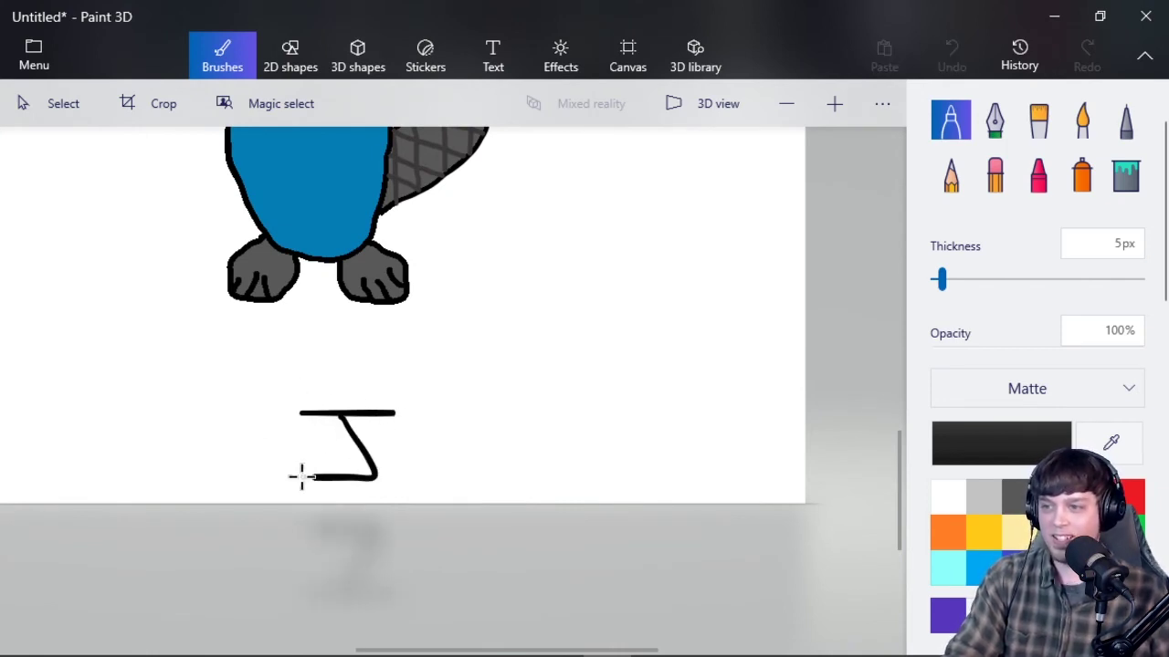
{"action": "left_click_drag", "start_coordinate": [384, 451], "coordinate": [402, 500]}
{"action": "left_click_drag", "start_coordinate": [426, 500], "coordinate": [445, 457]}
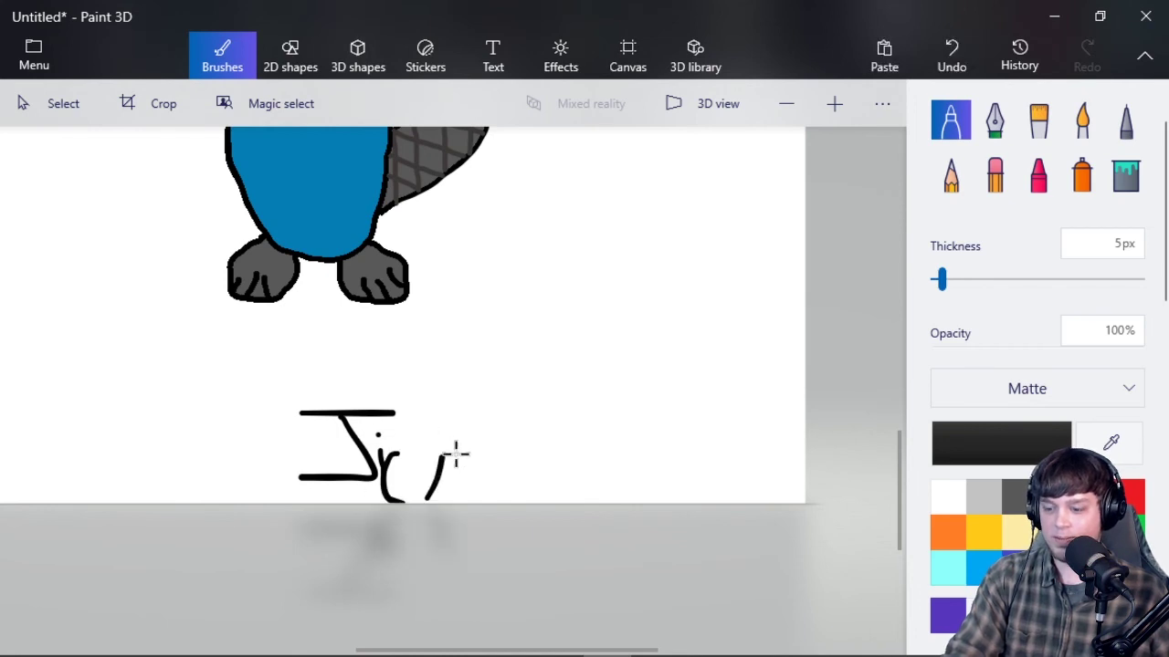
{"action": "key", "text": "ctrl+z"}
{"action": "key", "text": "ctrl+z"}
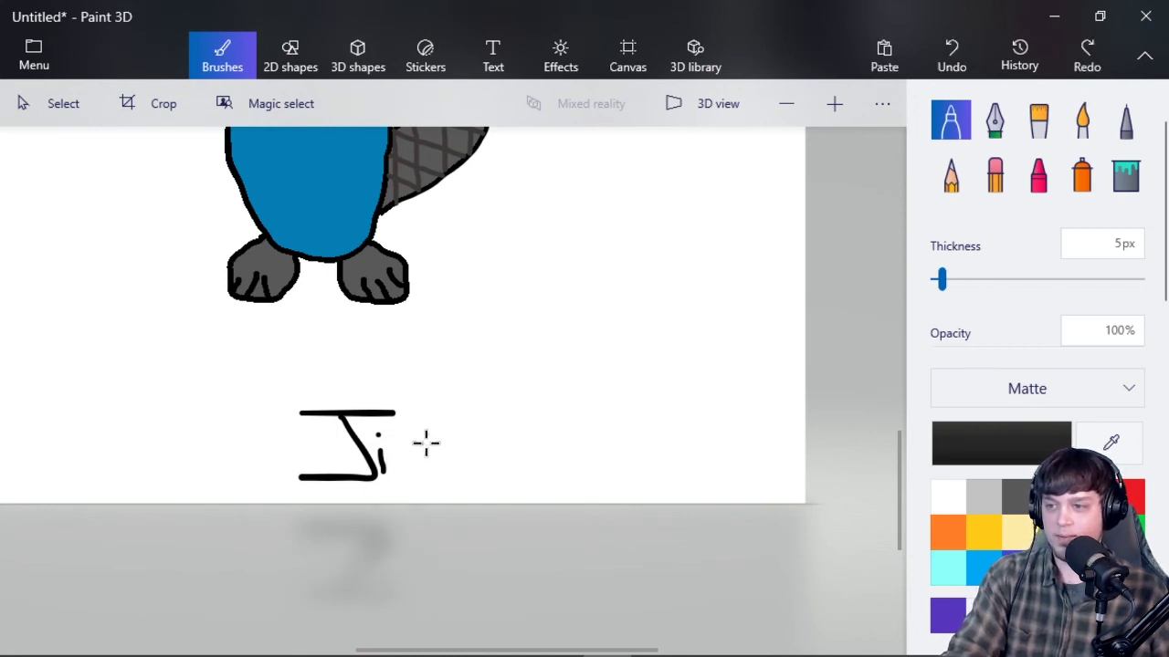
{"action": "mouse_move", "coordinate": [435, 452]}
{"action": "left_mouse_down"}
{"action": "mouse_move", "coordinate": [407, 467]}
{"action": "mouse_move", "coordinate": [436, 476]}
{"action": "left_mouse_up"}
{"action": "mouse_move", "coordinate": [445, 429]}
{"action": "left_mouse_down"}
{"action": "mouse_move", "coordinate": [445, 480]}
{"action": "mouse_move", "coordinate": [479, 413]}
{"action": "mouse_move", "coordinate": [484, 477]}
{"action": "left_mouse_up"}
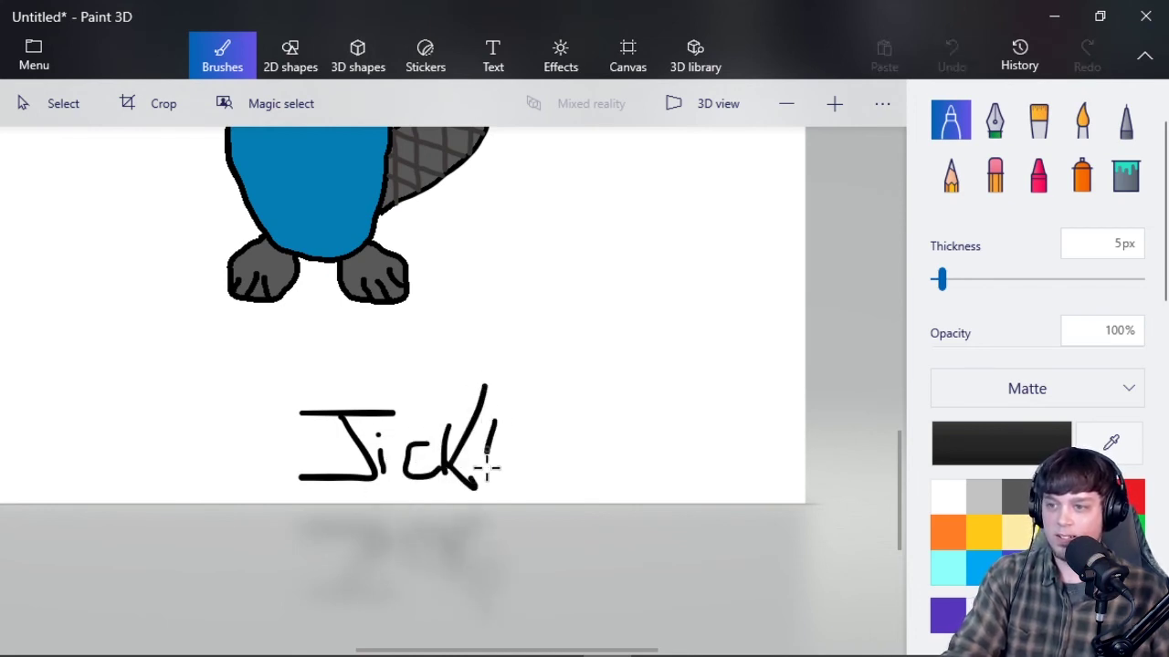
Handwrite the second word of the artist's signature directly after the first, undoing any stray strokes
{"action": "left_click_drag", "start_coordinate": [485, 387], "coordinate": [517, 396]}
{"action": "left_click_drag", "start_coordinate": [548, 449], "coordinate": [578, 481]}
{"action": "left_click_drag", "start_coordinate": [612, 437], "coordinate": [584, 478]}
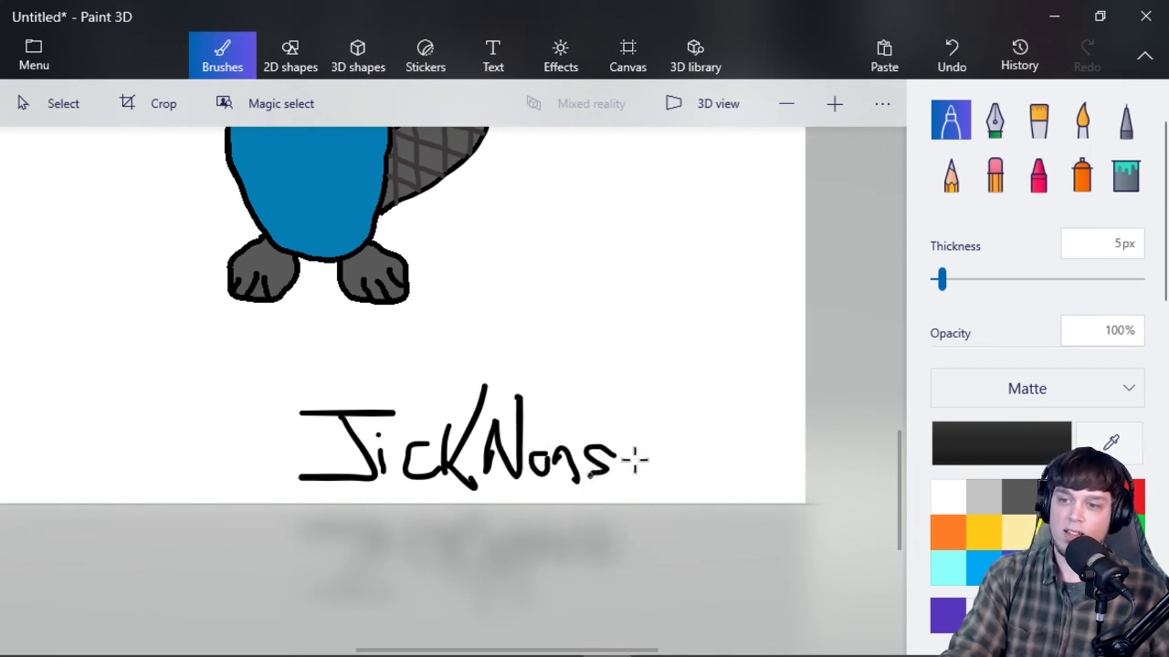
{"action": "mouse_move", "coordinate": [643, 440]}
{"action": "left_mouse_down"}
{"action": "mouse_move", "coordinate": [609, 477]}
{"action": "mouse_move", "coordinate": [650, 456]}
{"action": "mouse_move", "coordinate": [620, 468]}
{"action": "mouse_move", "coordinate": [699, 480]}
{"action": "mouse_move", "coordinate": [712, 470]}
{"action": "mouse_move", "coordinate": [705, 484]}
{"action": "mouse_move", "coordinate": [763, 488]}
{"action": "left_mouse_up"}
{"action": "key", "text": "ctrl+z"}
{"action": "key", "text": "ctrl+z"}
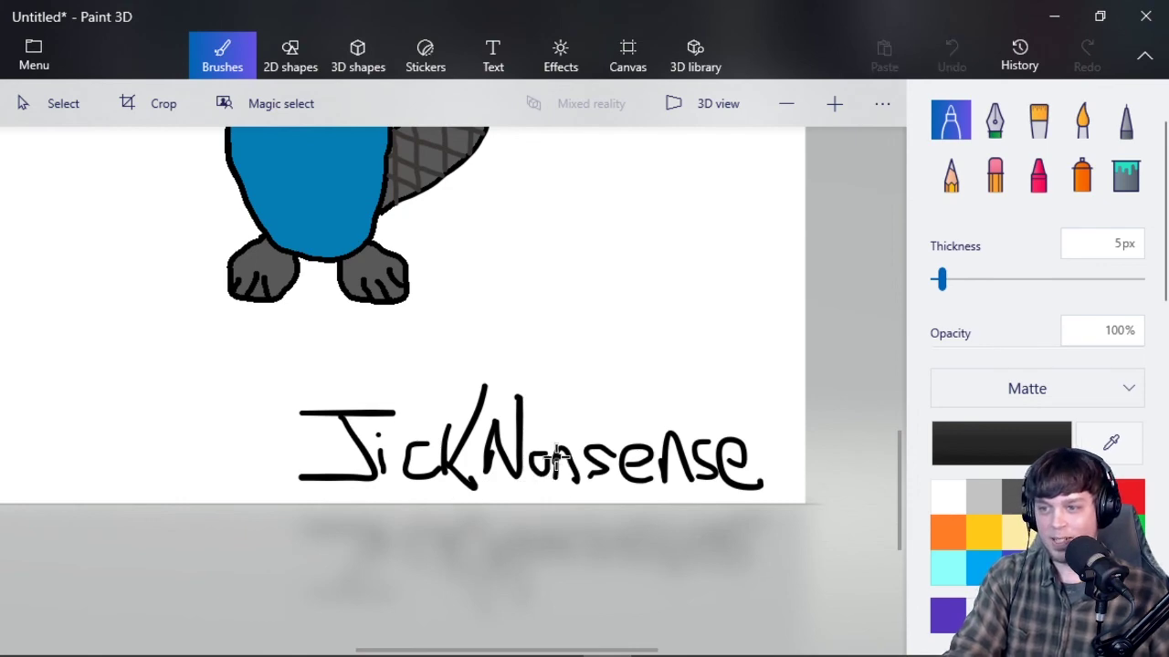
Review the whole signed drawing, from the animal's head down to the signature
{"action": "scroll", "coordinate": [274, 381], "scroll_direction": "down", "scroll_amount": 3}
{"action": "scroll", "coordinate": [249, 409], "scroll_direction": "down", "scroll_amount": 2}
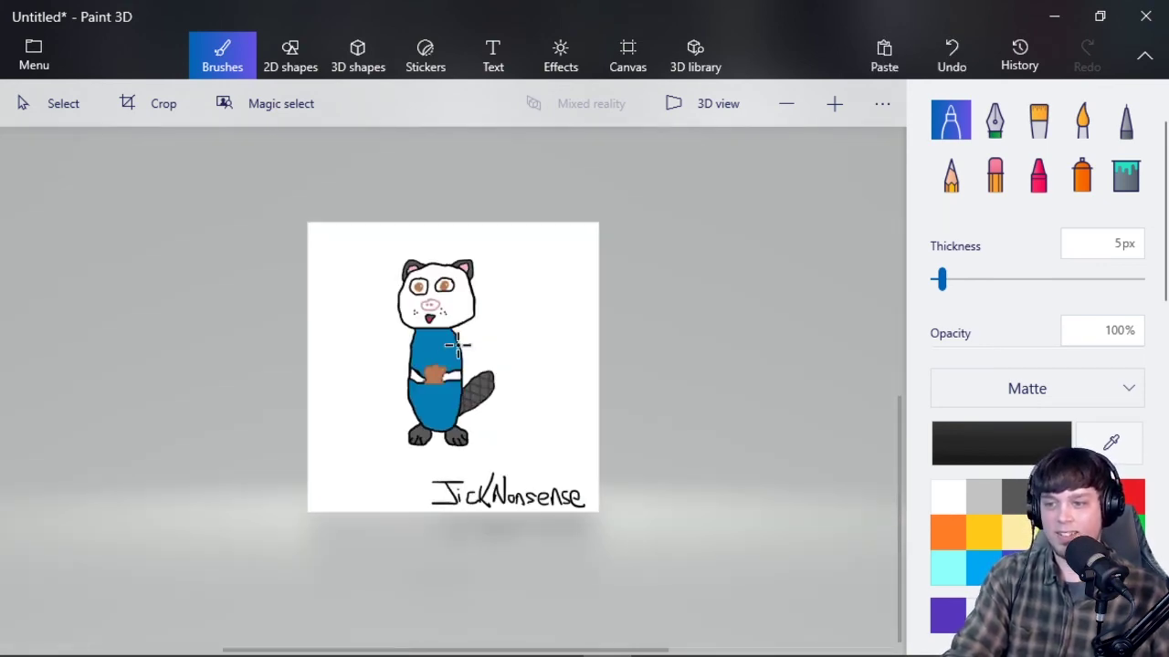
{"action": "scroll", "coordinate": [487, 474], "scroll_direction": "up", "scroll_amount": 4}
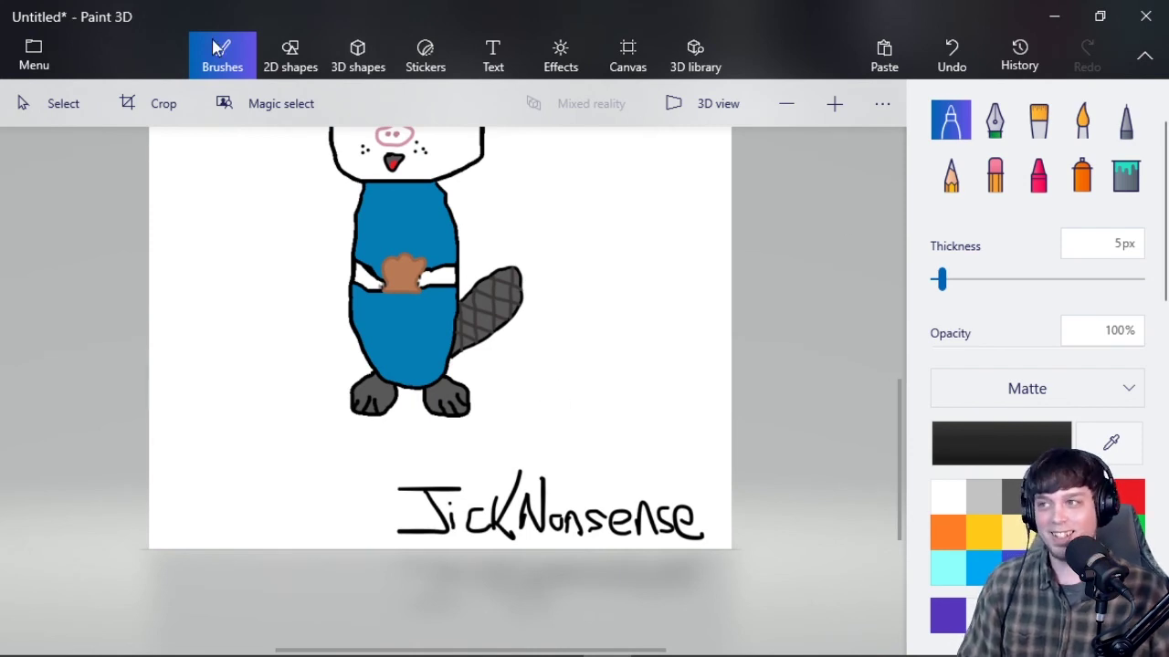
{"action": "scroll", "coordinate": [180, 284], "scroll_direction": "down", "scroll_amount": 3}
{"action": "scroll", "coordinate": [280, 302], "scroll_direction": "up", "scroll_amount": 4}
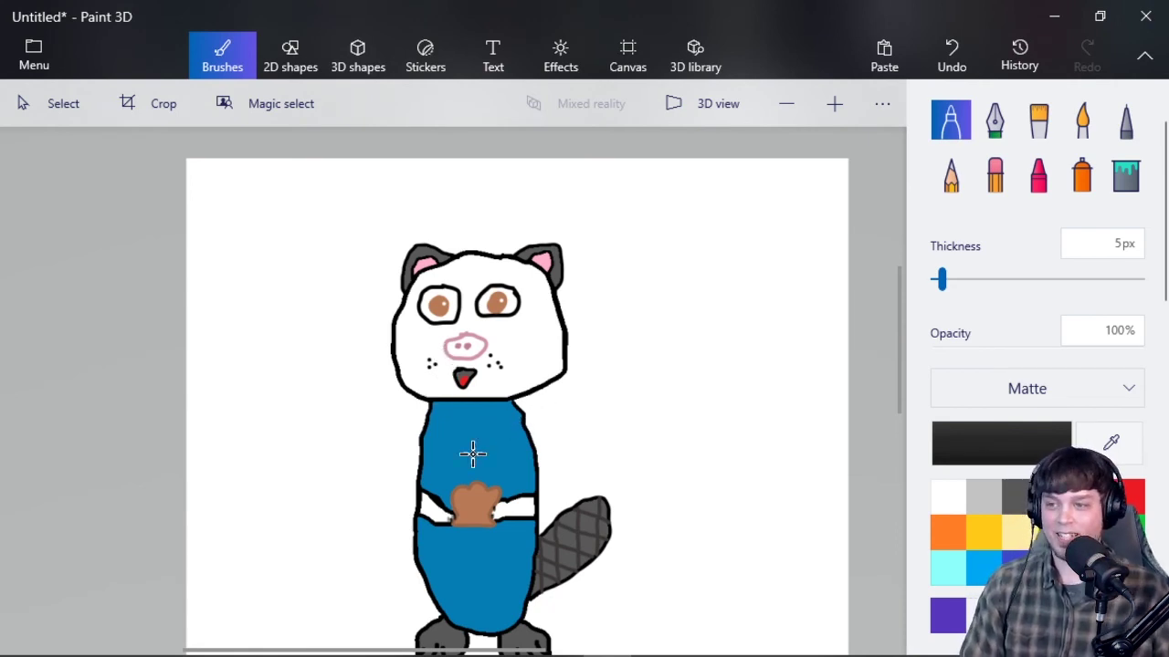
{"action": "scroll", "coordinate": [472, 454], "scroll_direction": "down", "scroll_amount": 1}
{"action": "scroll", "coordinate": [447, 530], "scroll_direction": "up", "scroll_amount": 1}
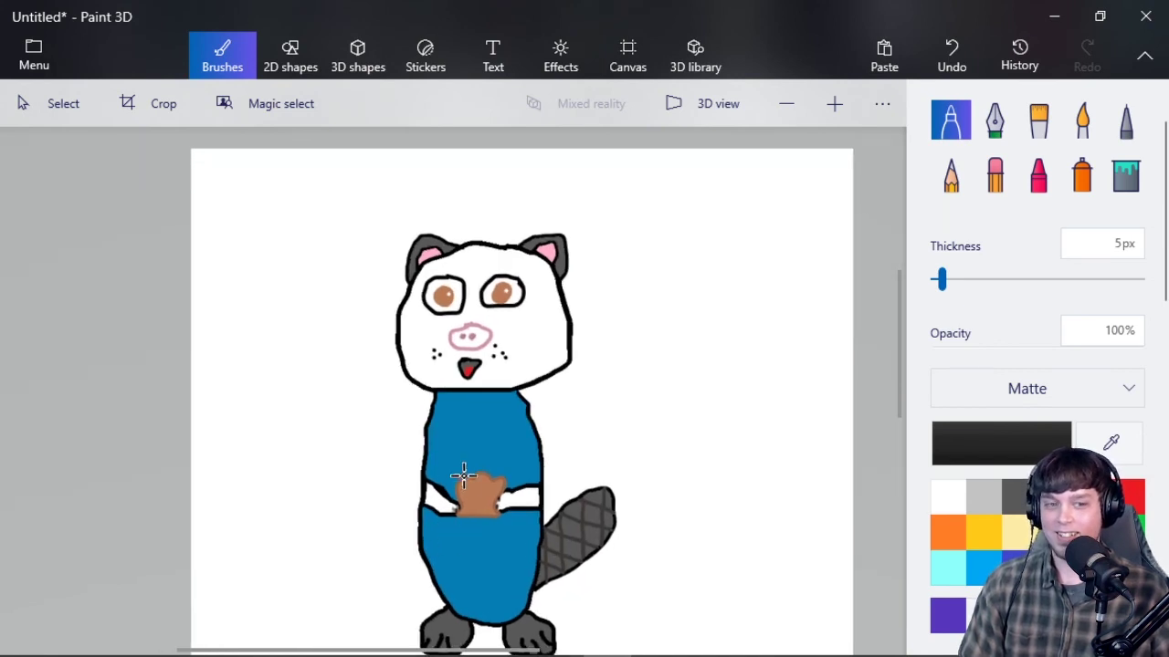